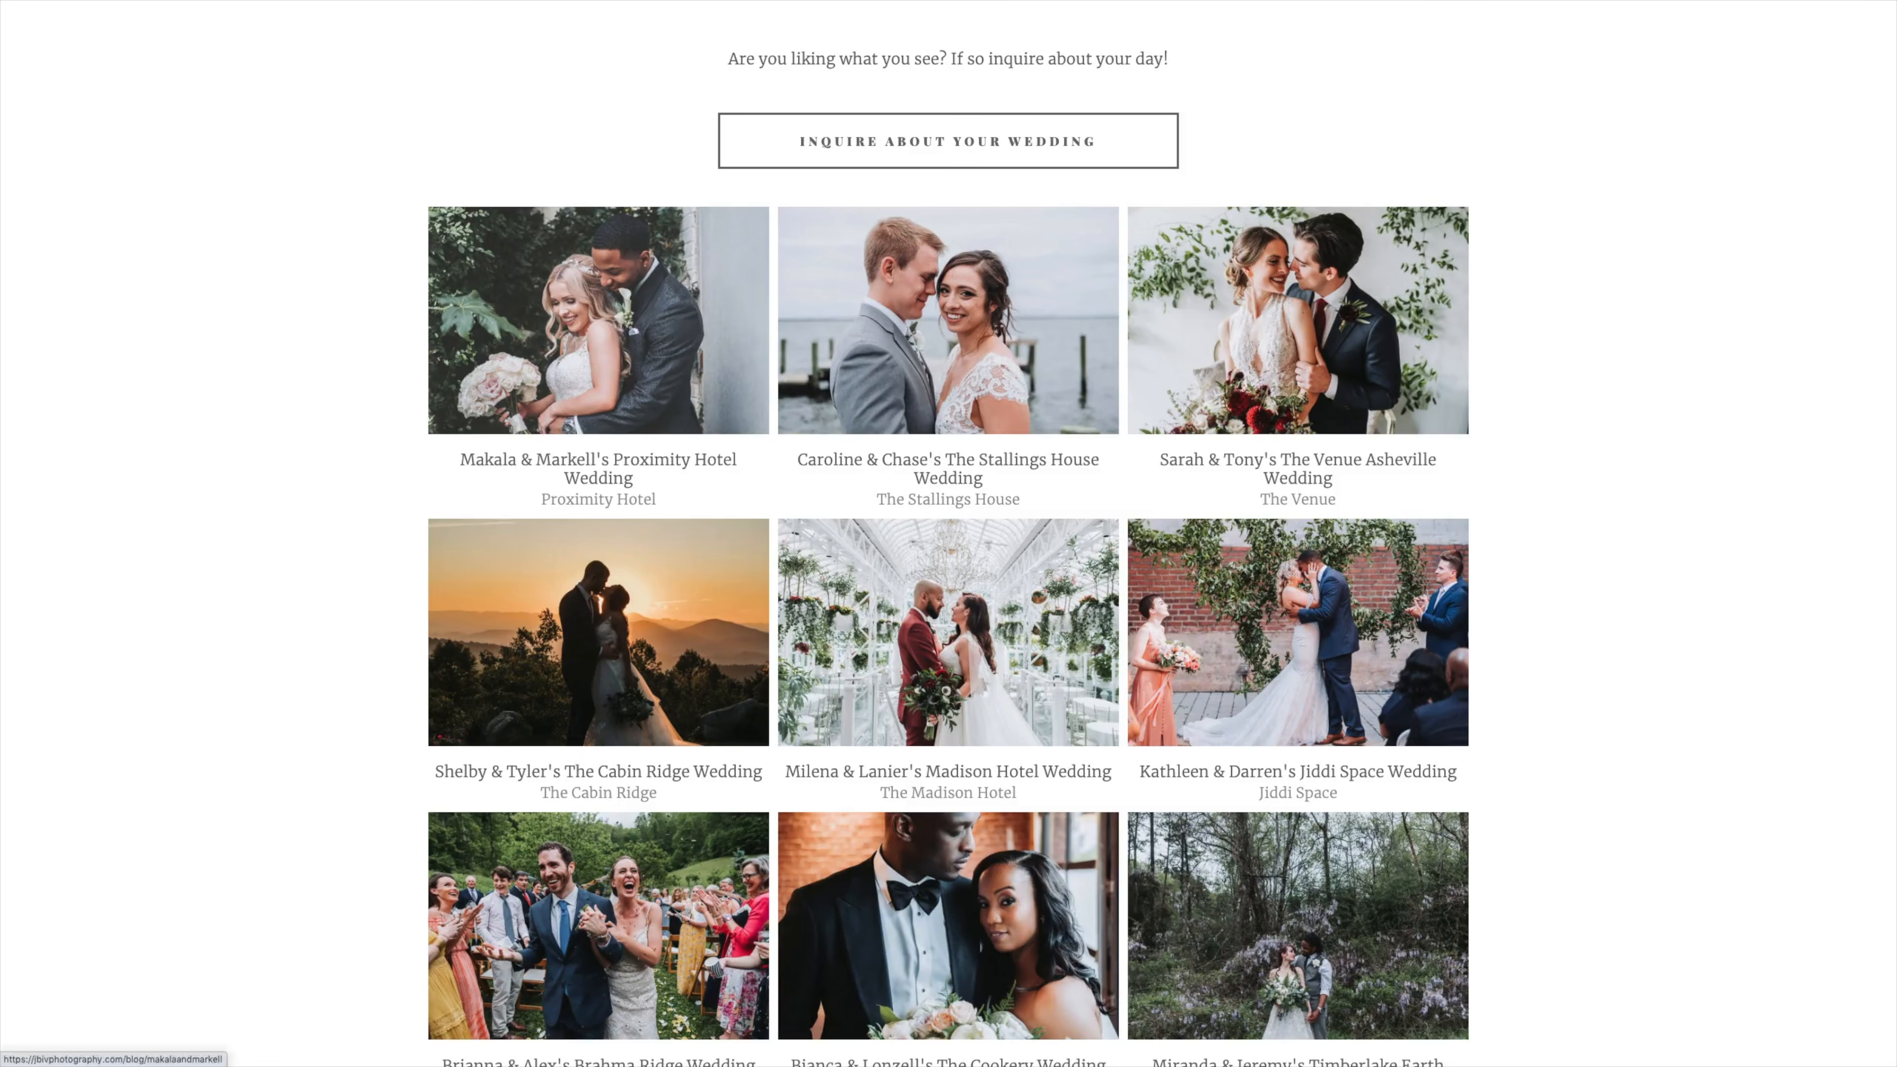
pyautogui.click(598, 320)
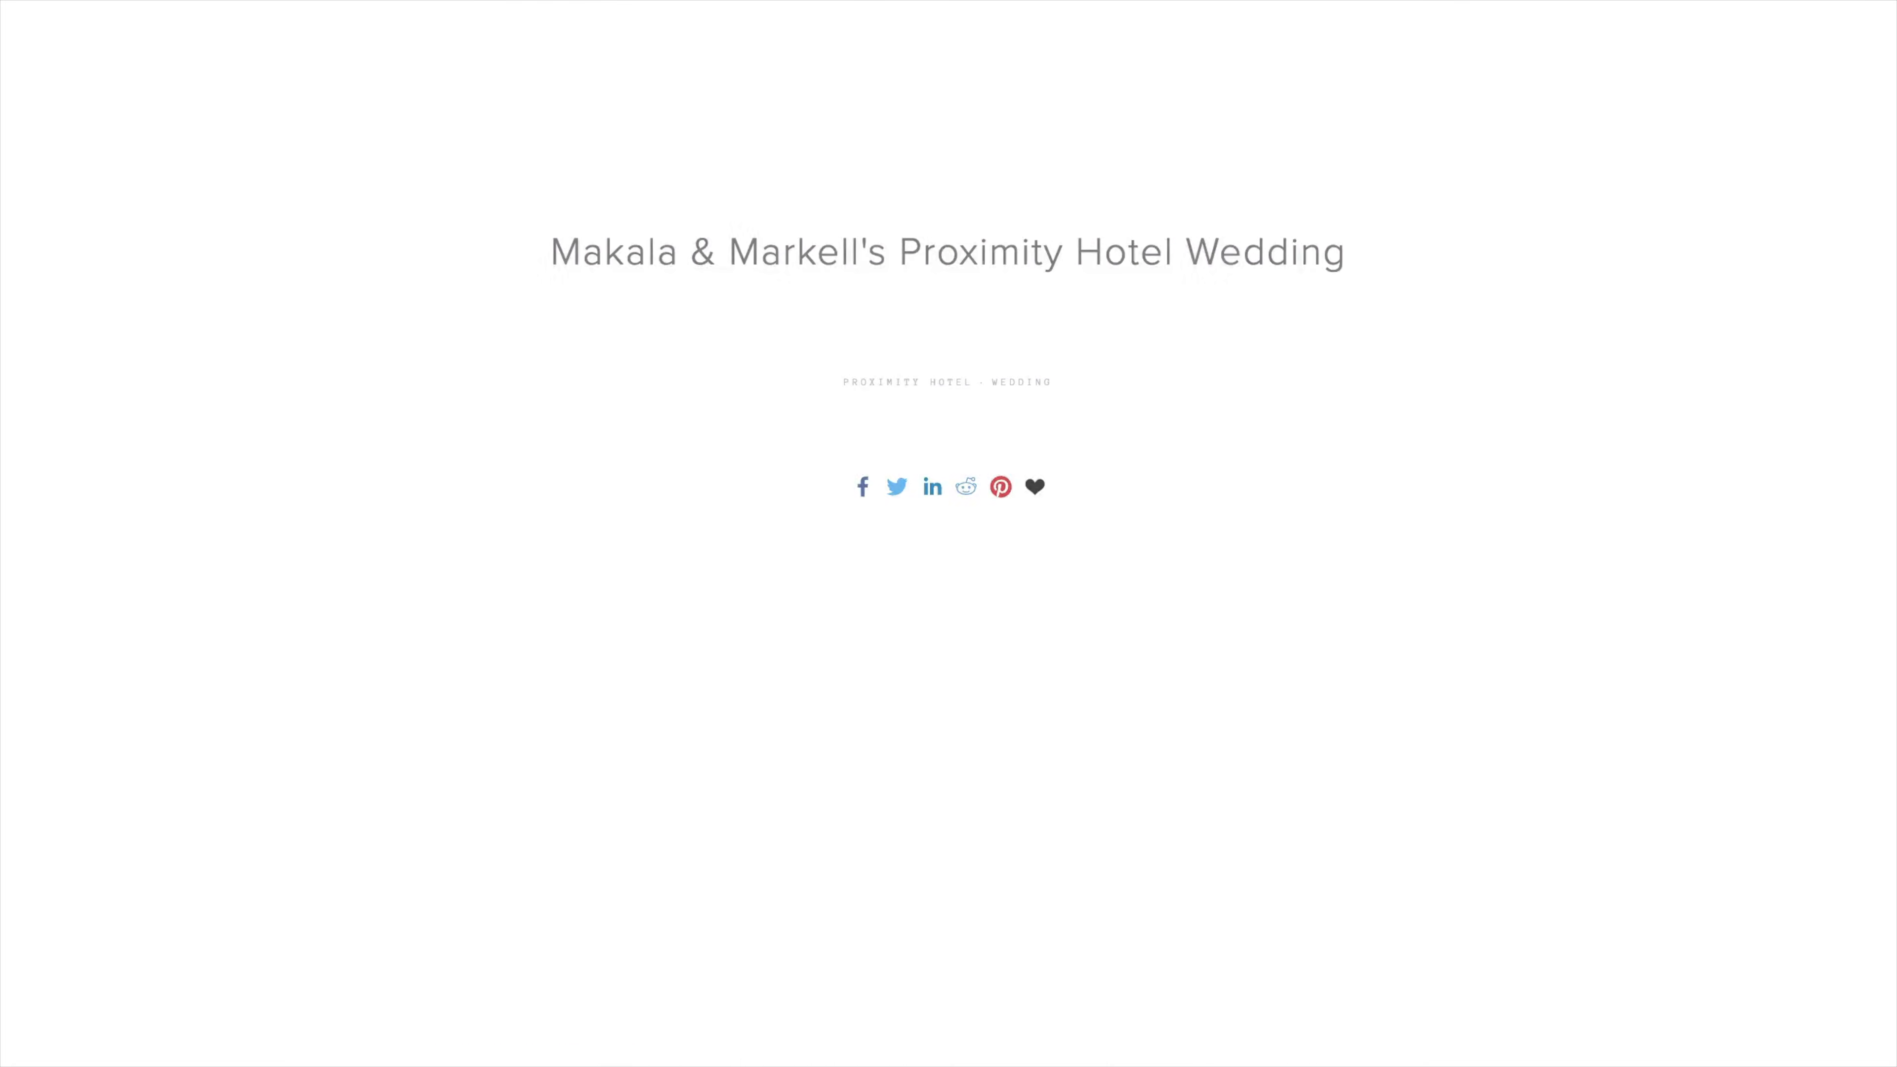
pyautogui.scroll(-16, 948, 534)
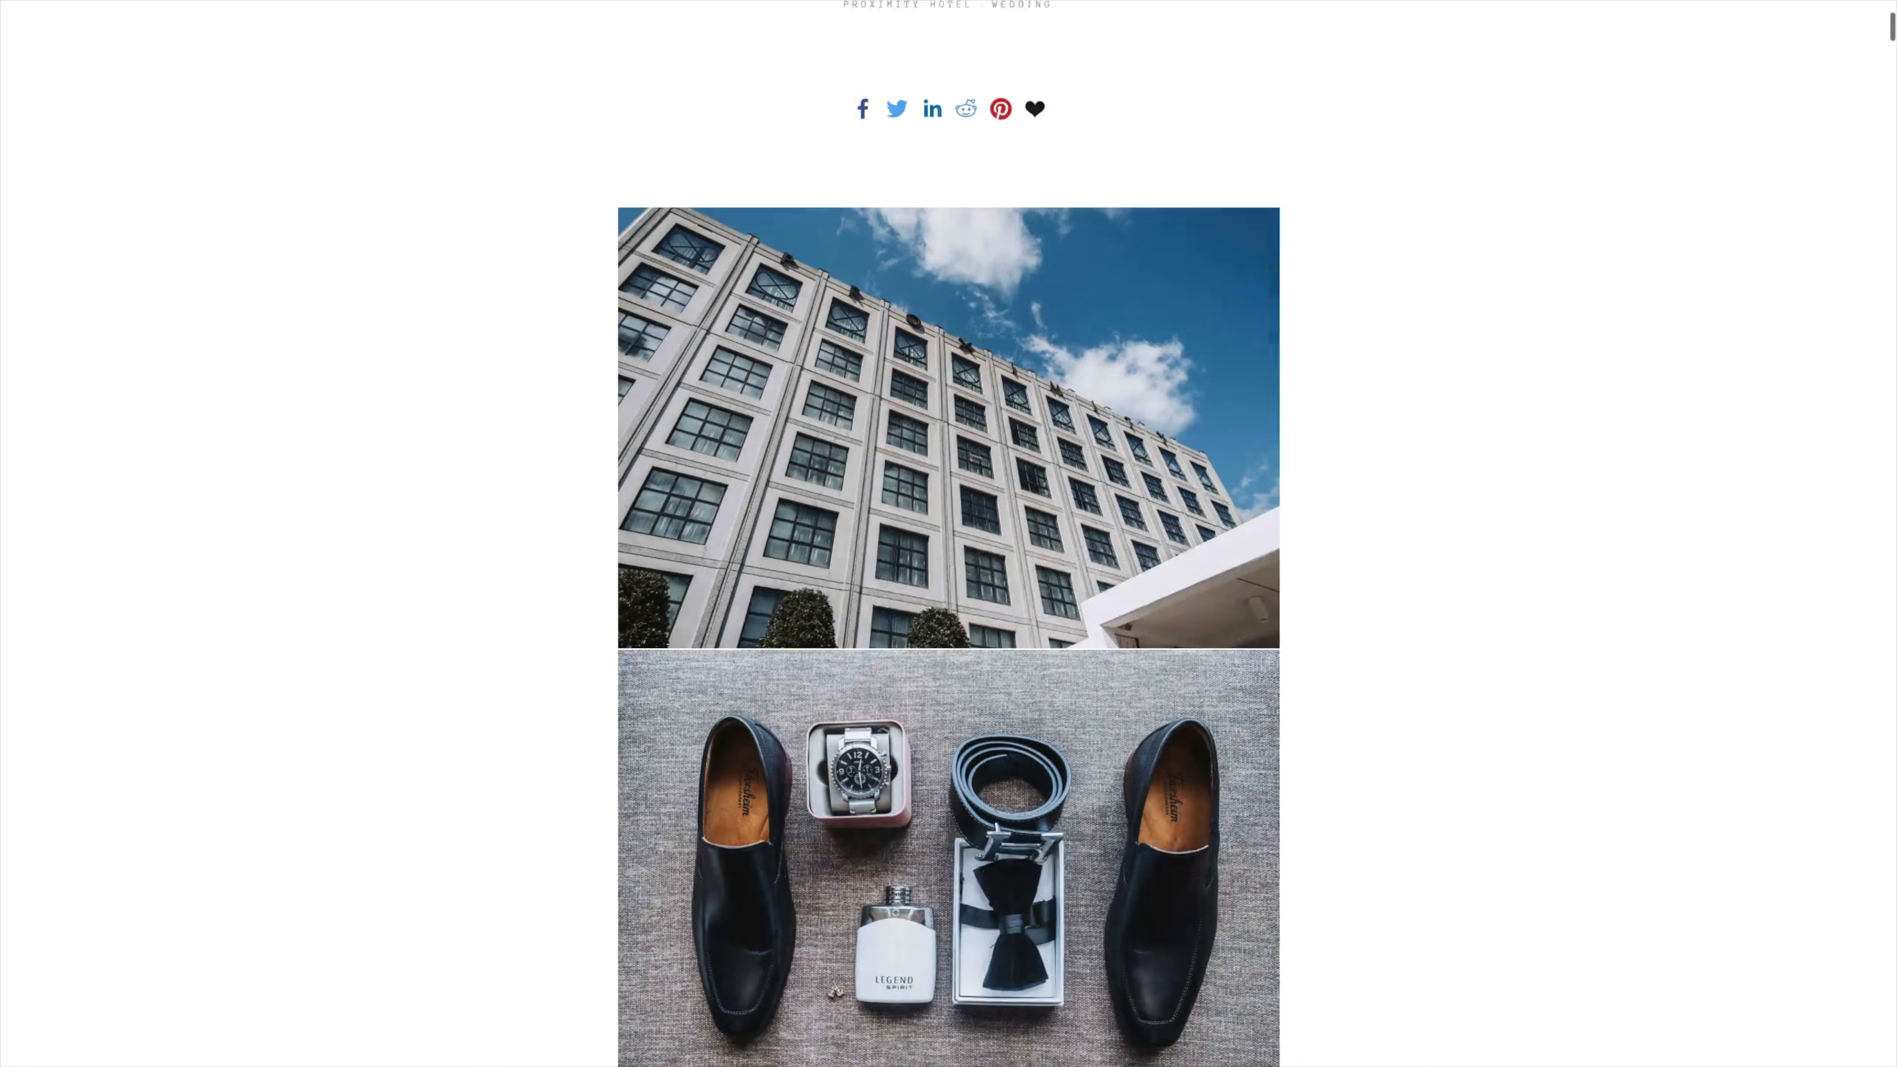
pyautogui.scroll(-12, 949, 533)
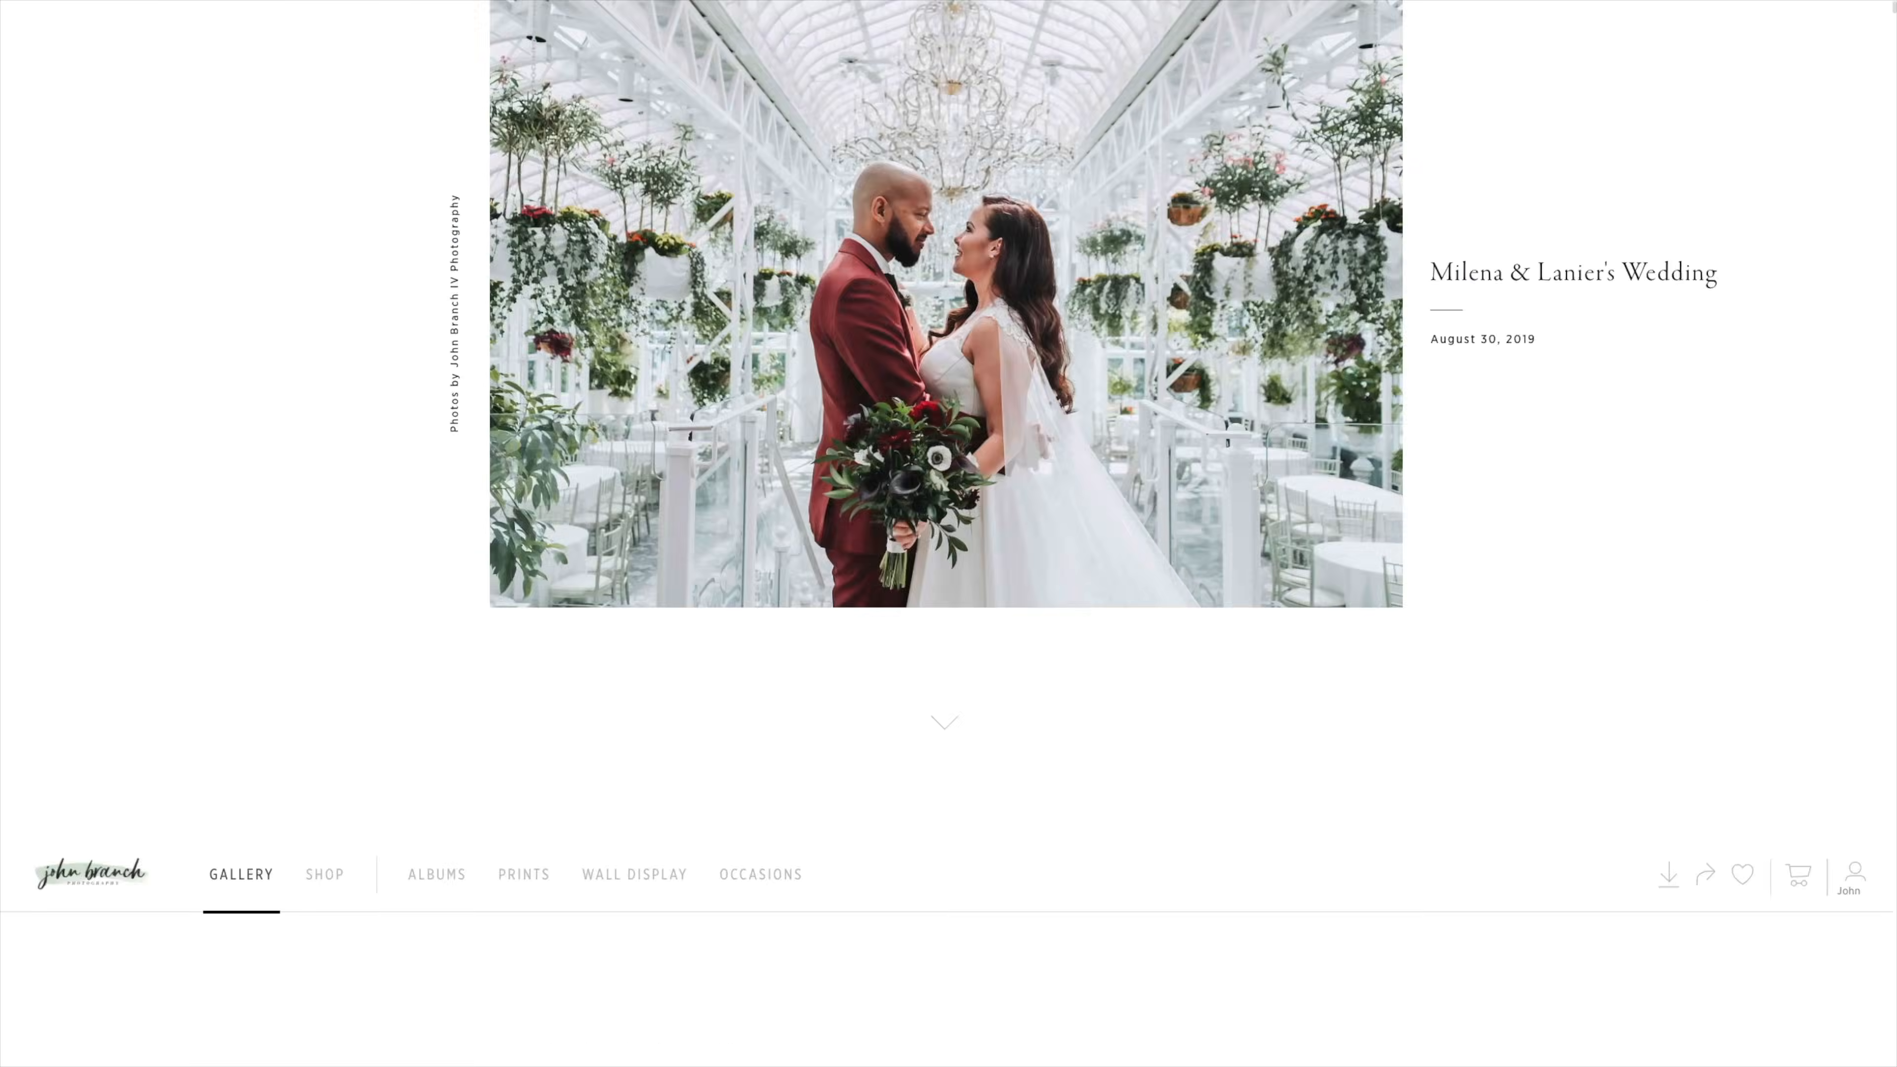
pyautogui.scroll(-15, 278, 523)
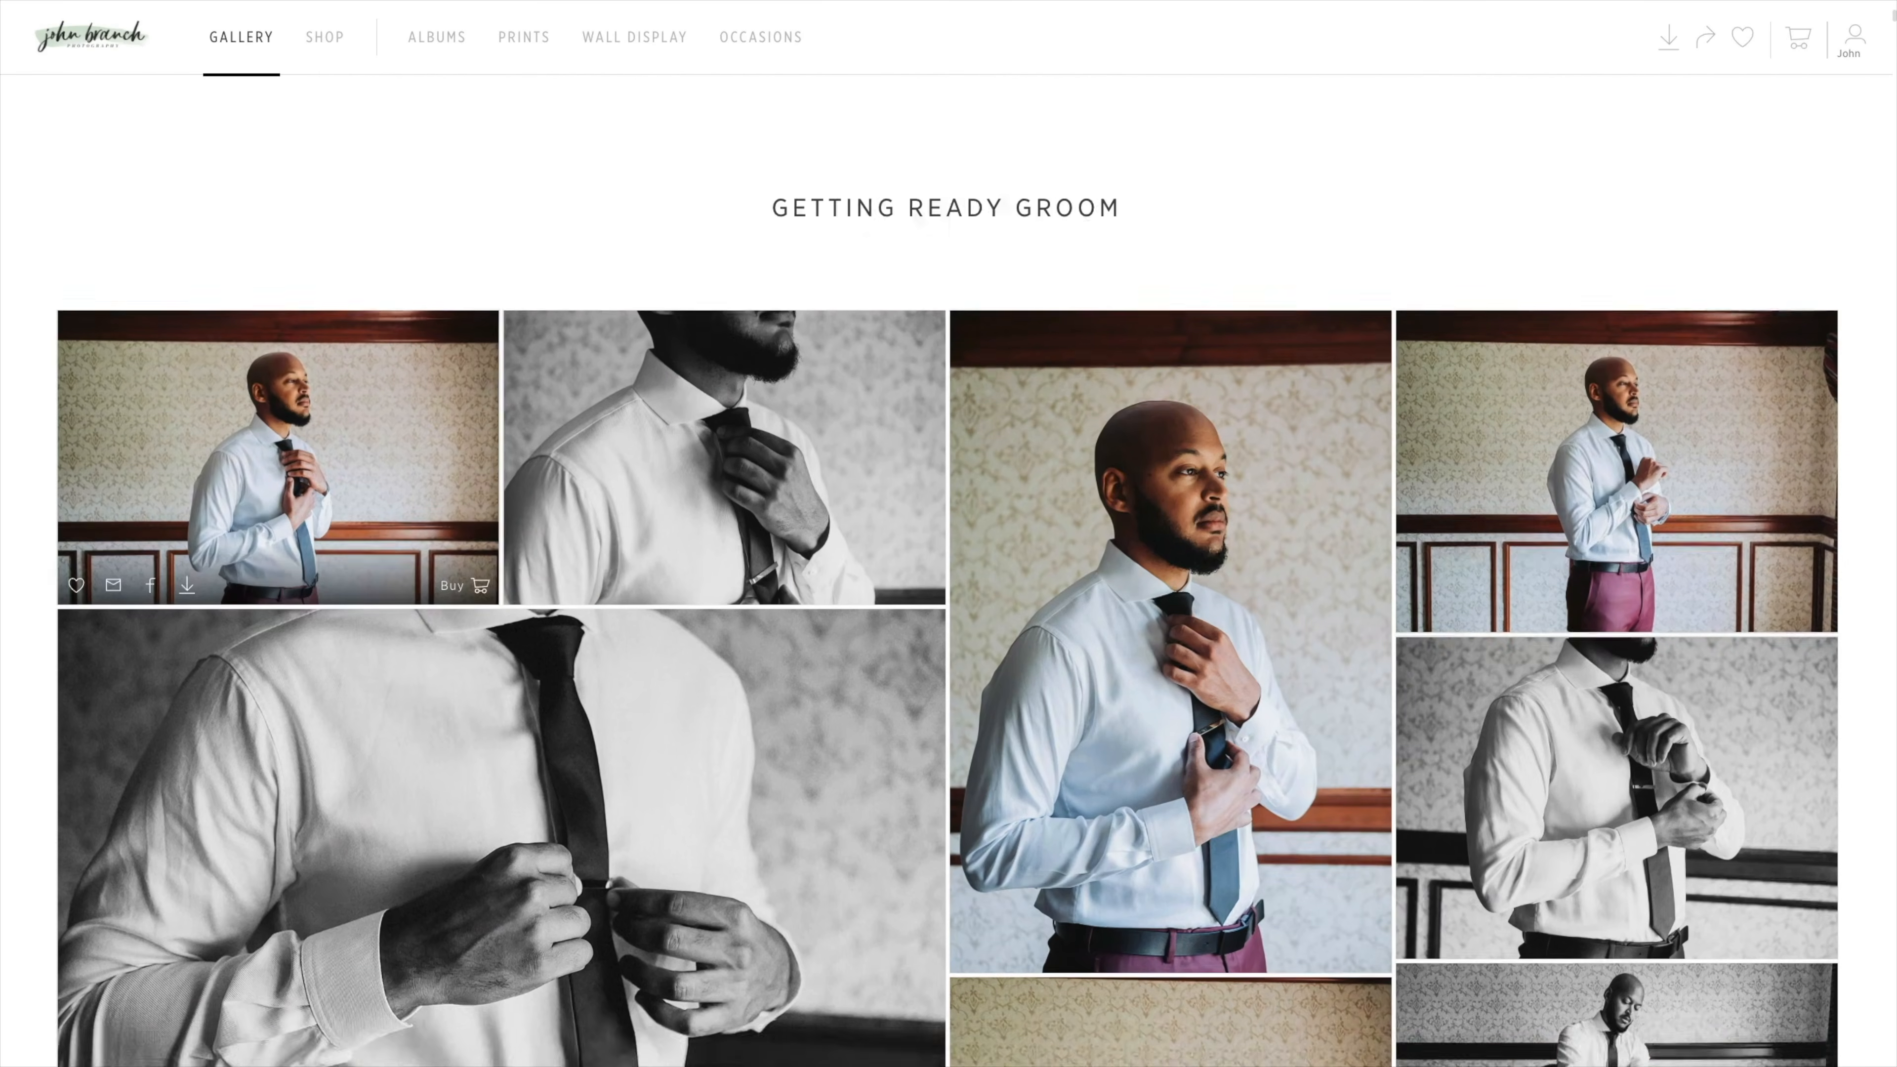
pyautogui.scroll(-5, 277, 523)
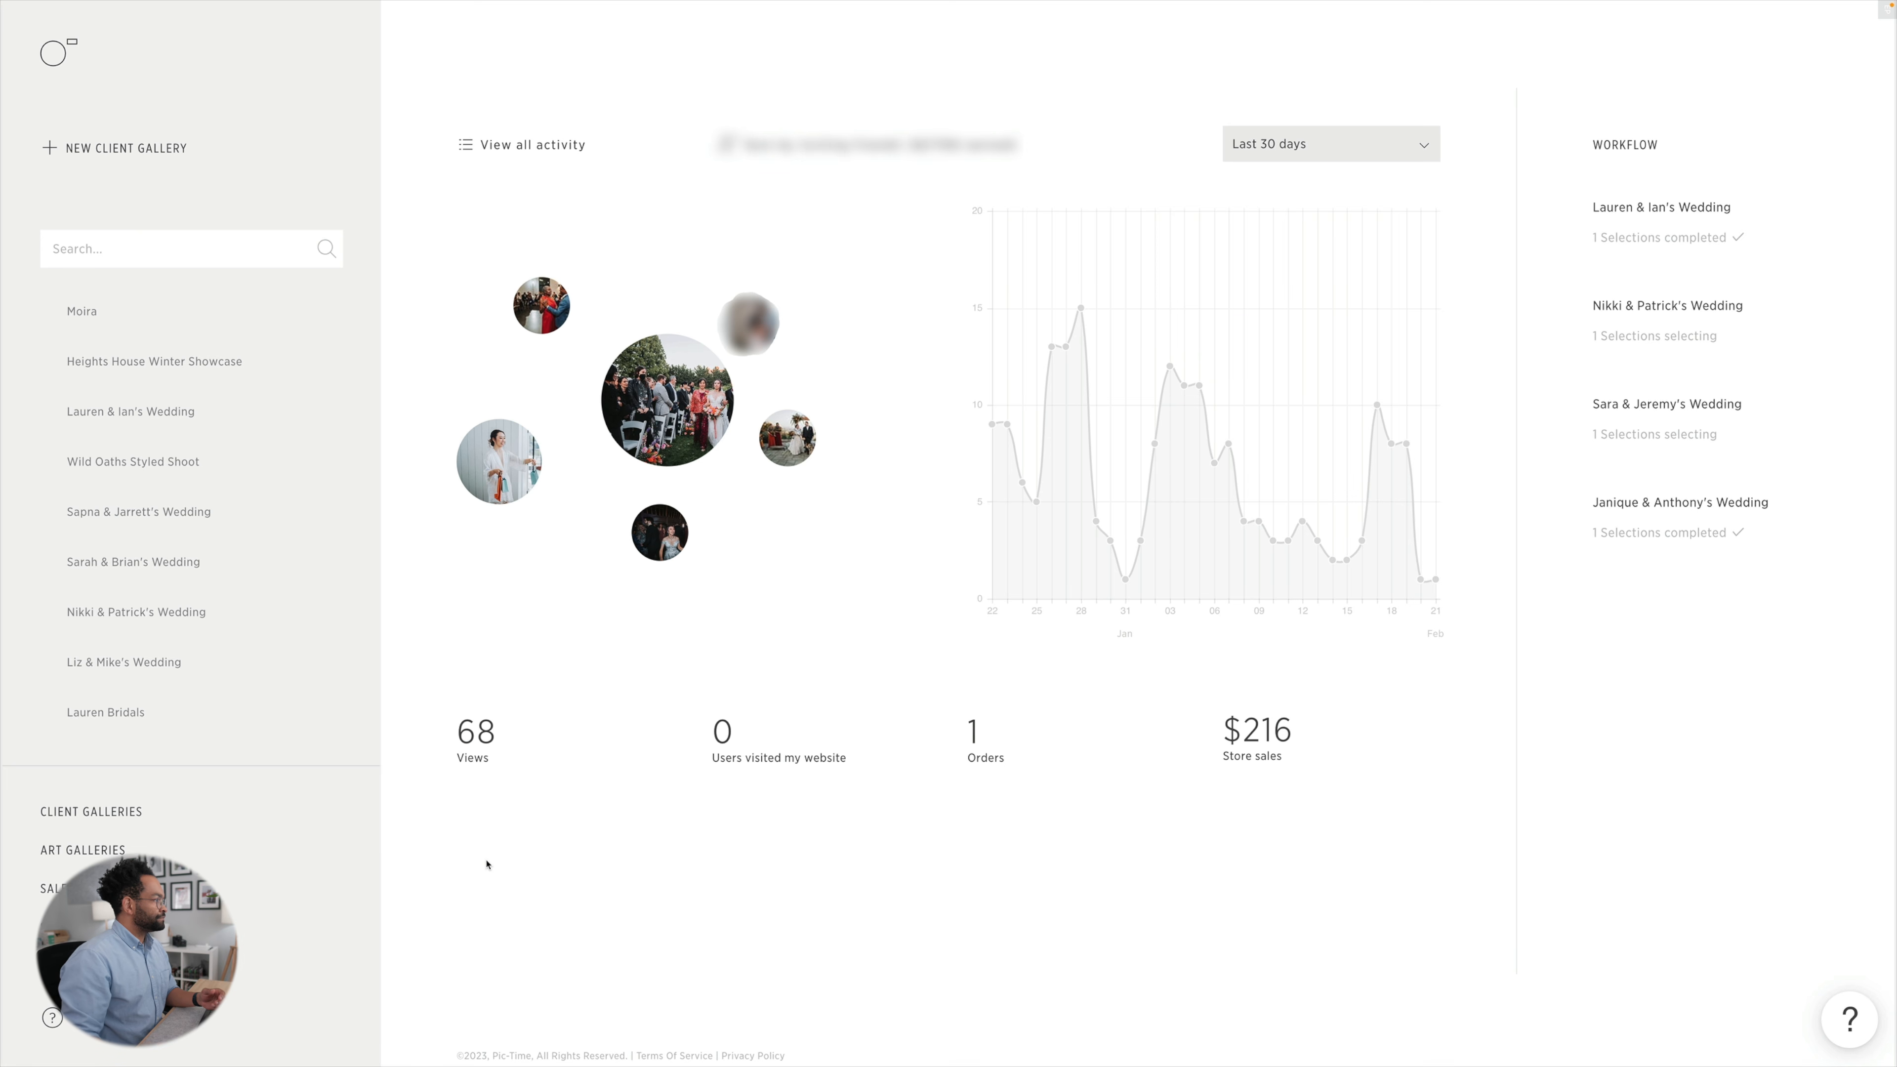
# Open the photos of the chosen couple's wedding from the client galleries.
pyautogui.click(101, 813)
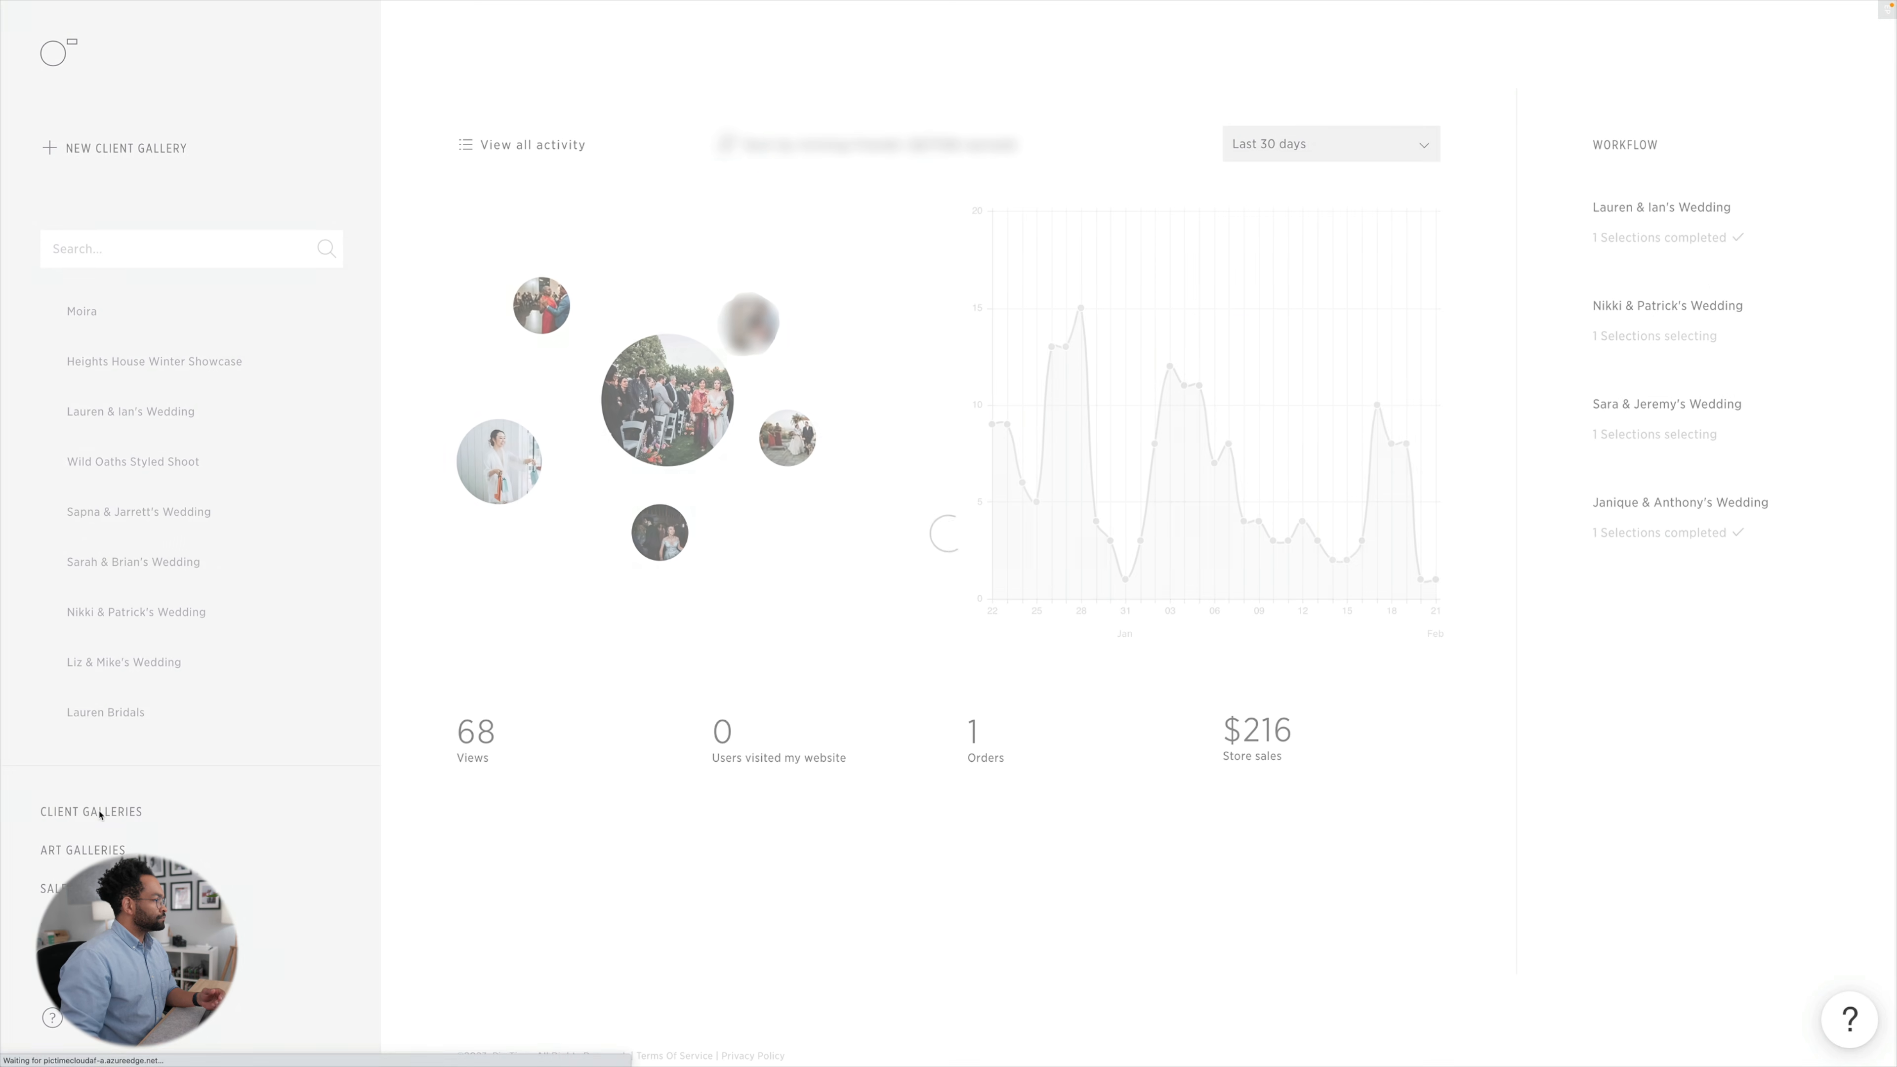
pyautogui.click(888, 618)
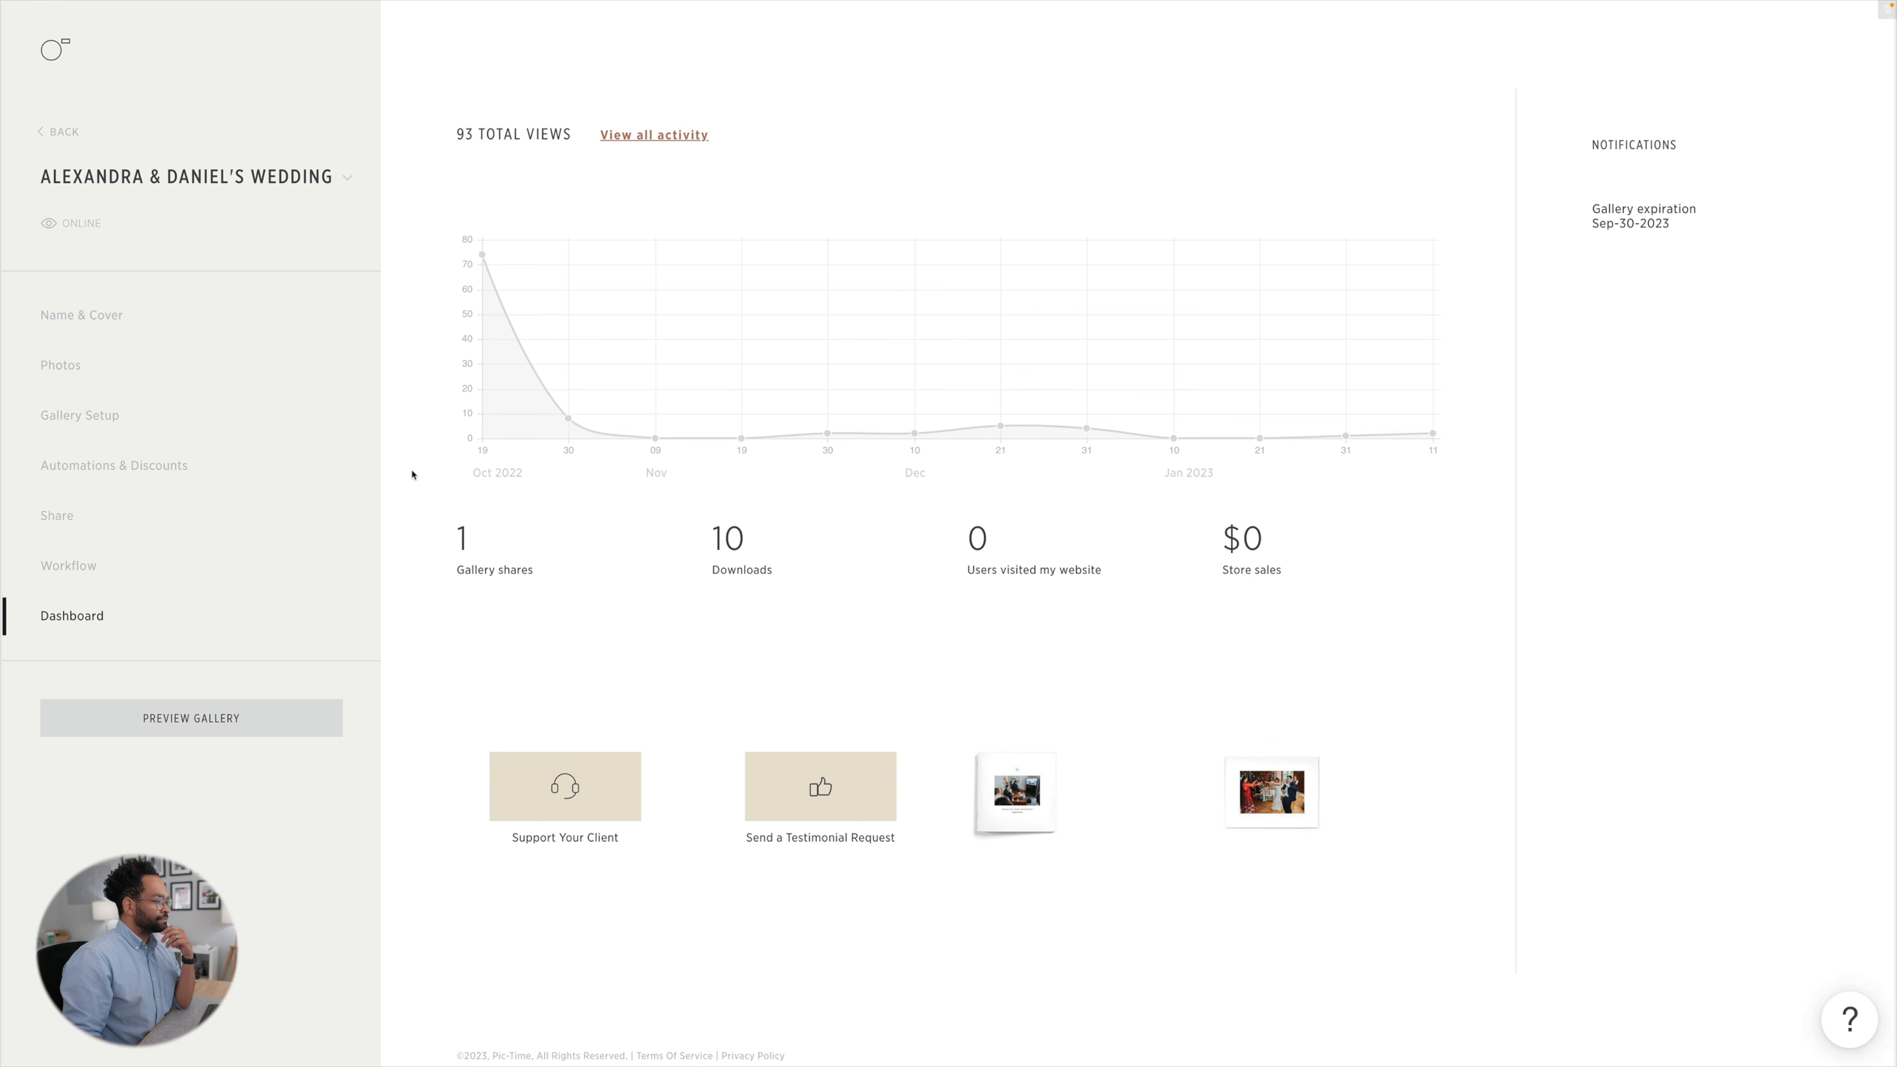
pyautogui.click(82, 369)
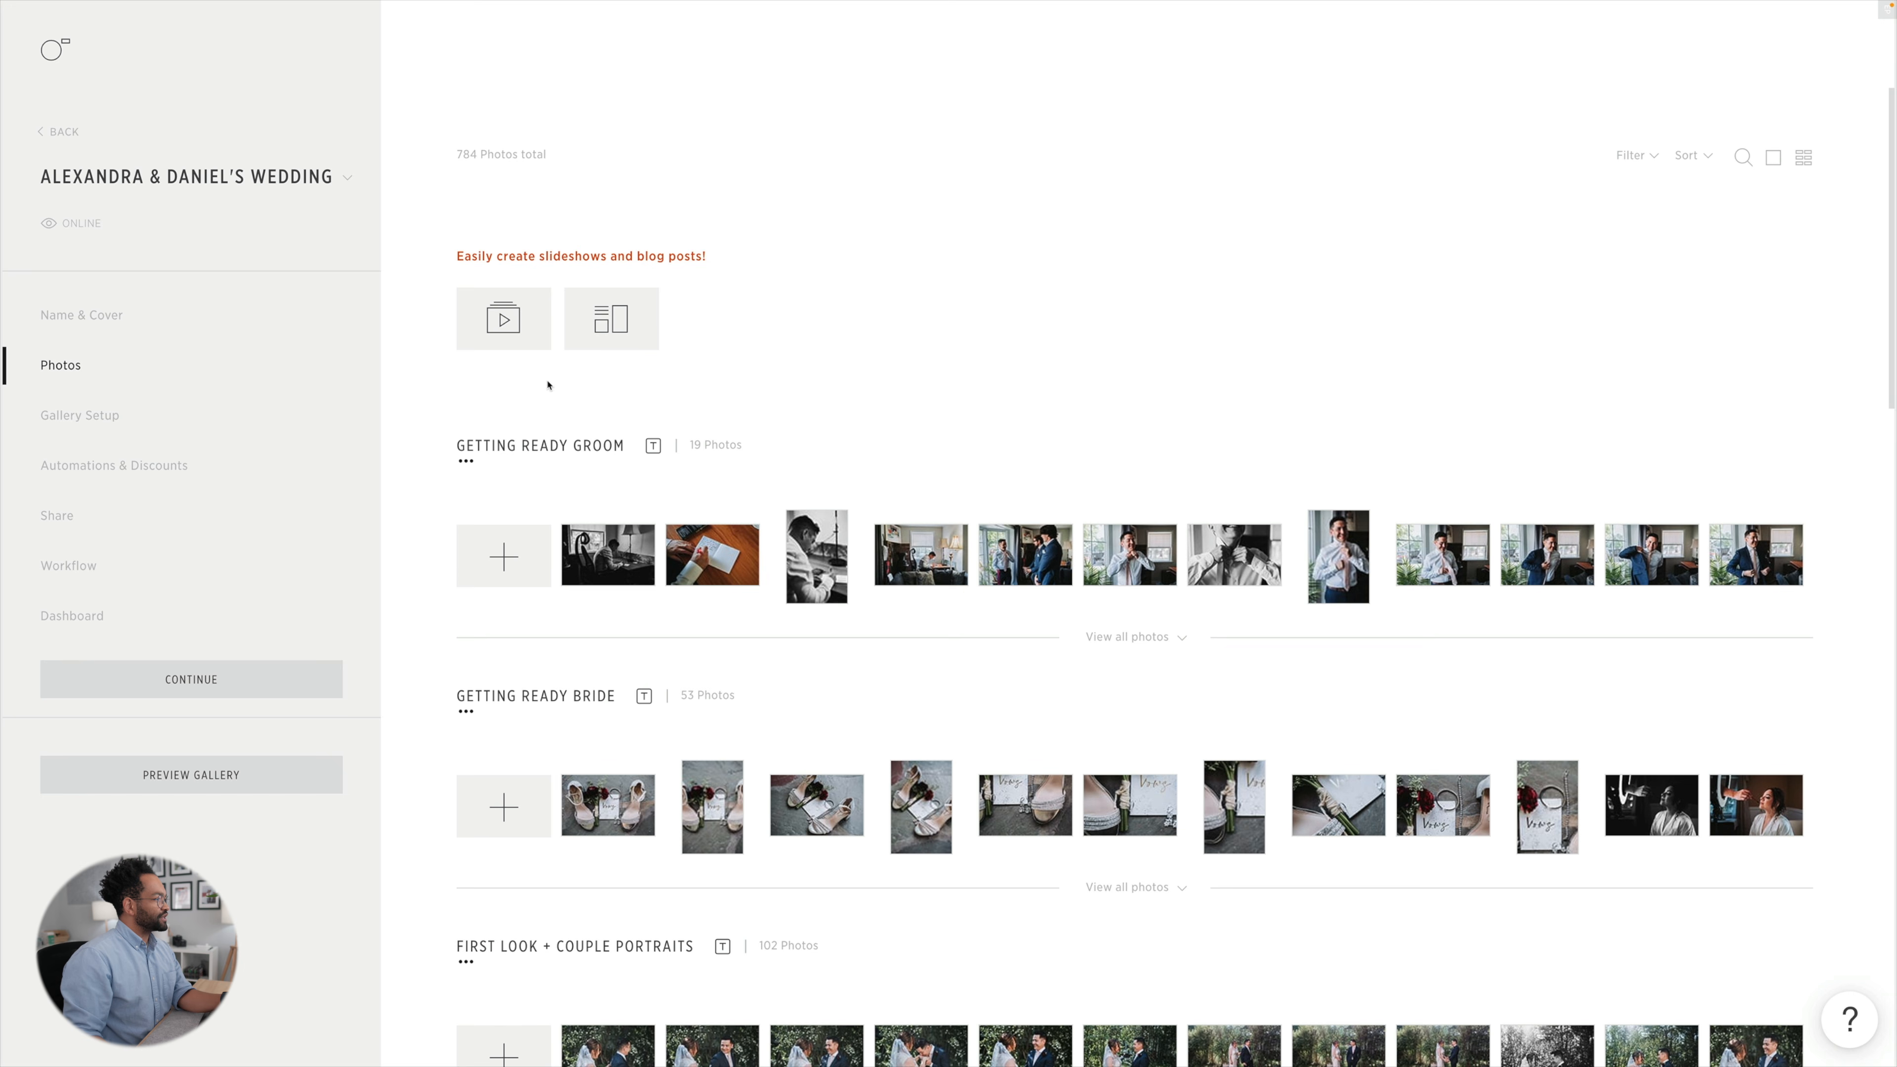
# Create a new blog post from the wedding gallery with the Full layout style, keeping the suggested blog name.
pyautogui.click(609, 335)
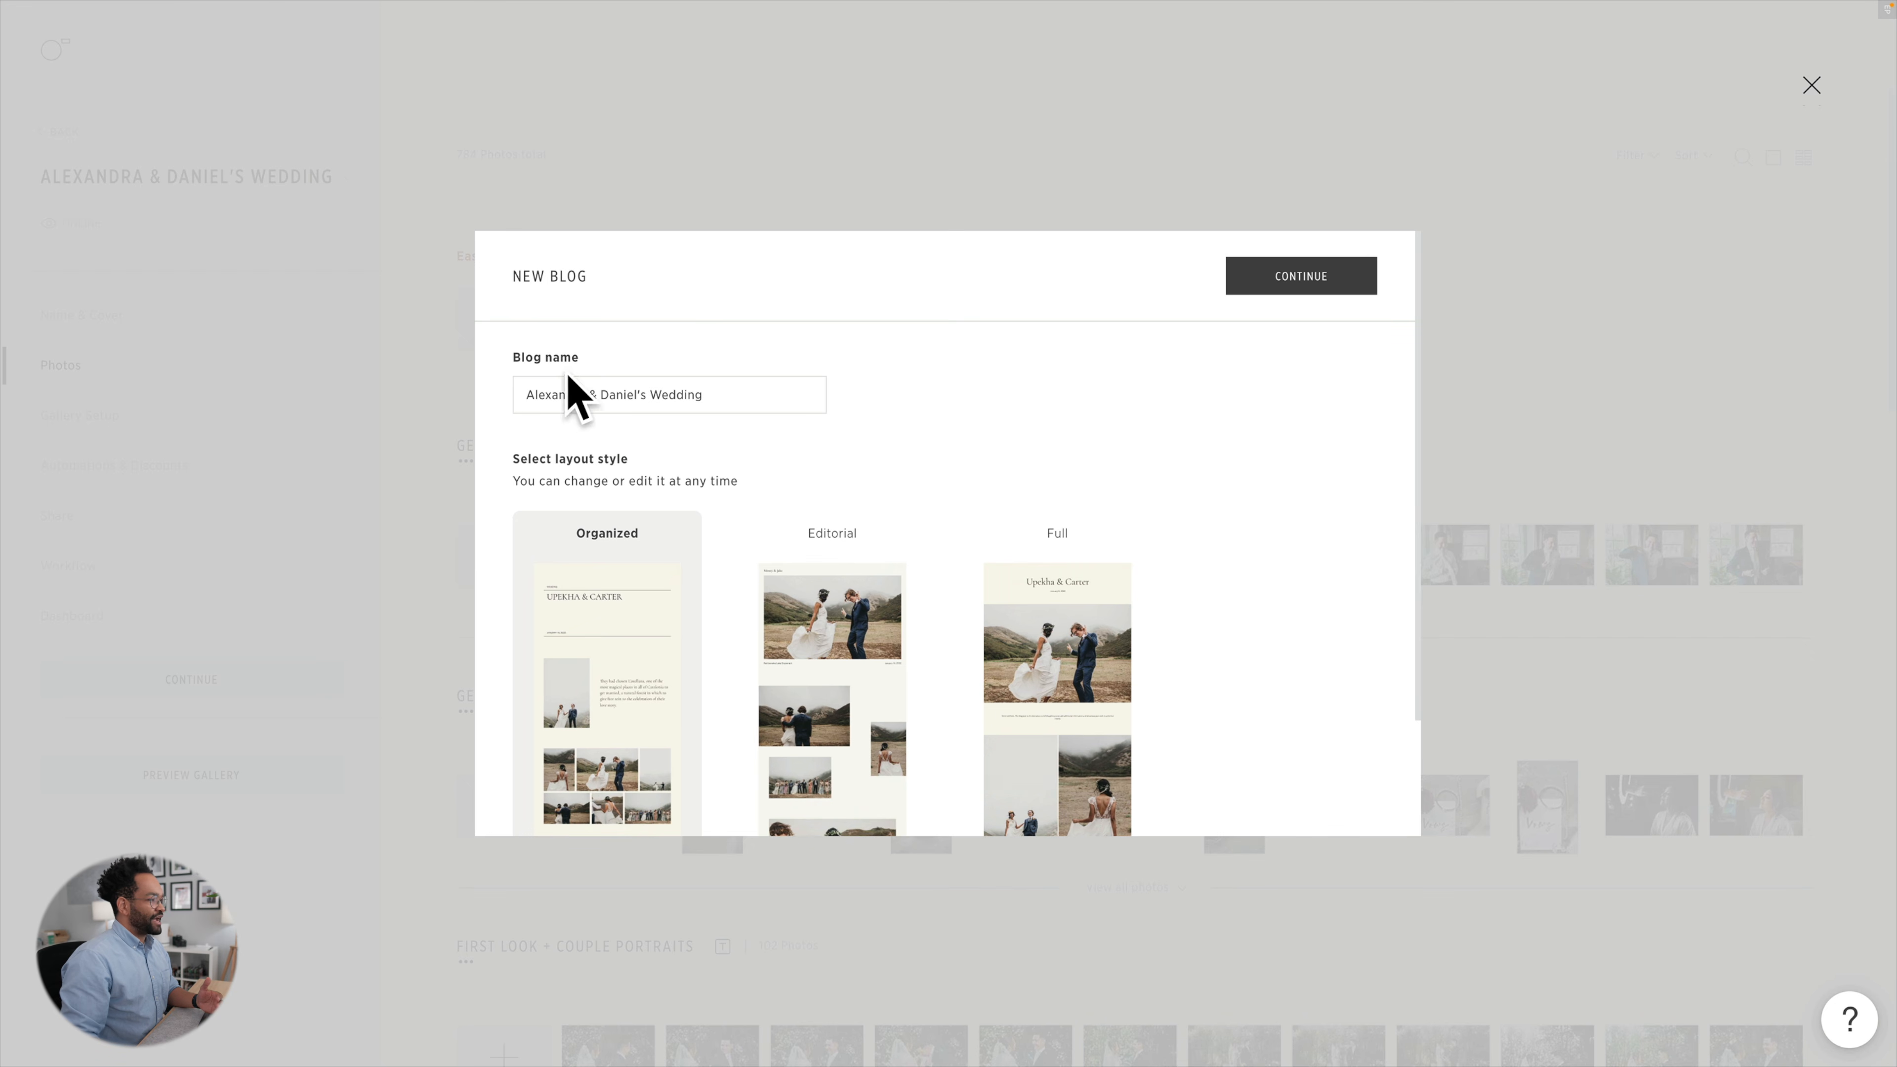
pyautogui.scroll(-2, 732, 545)
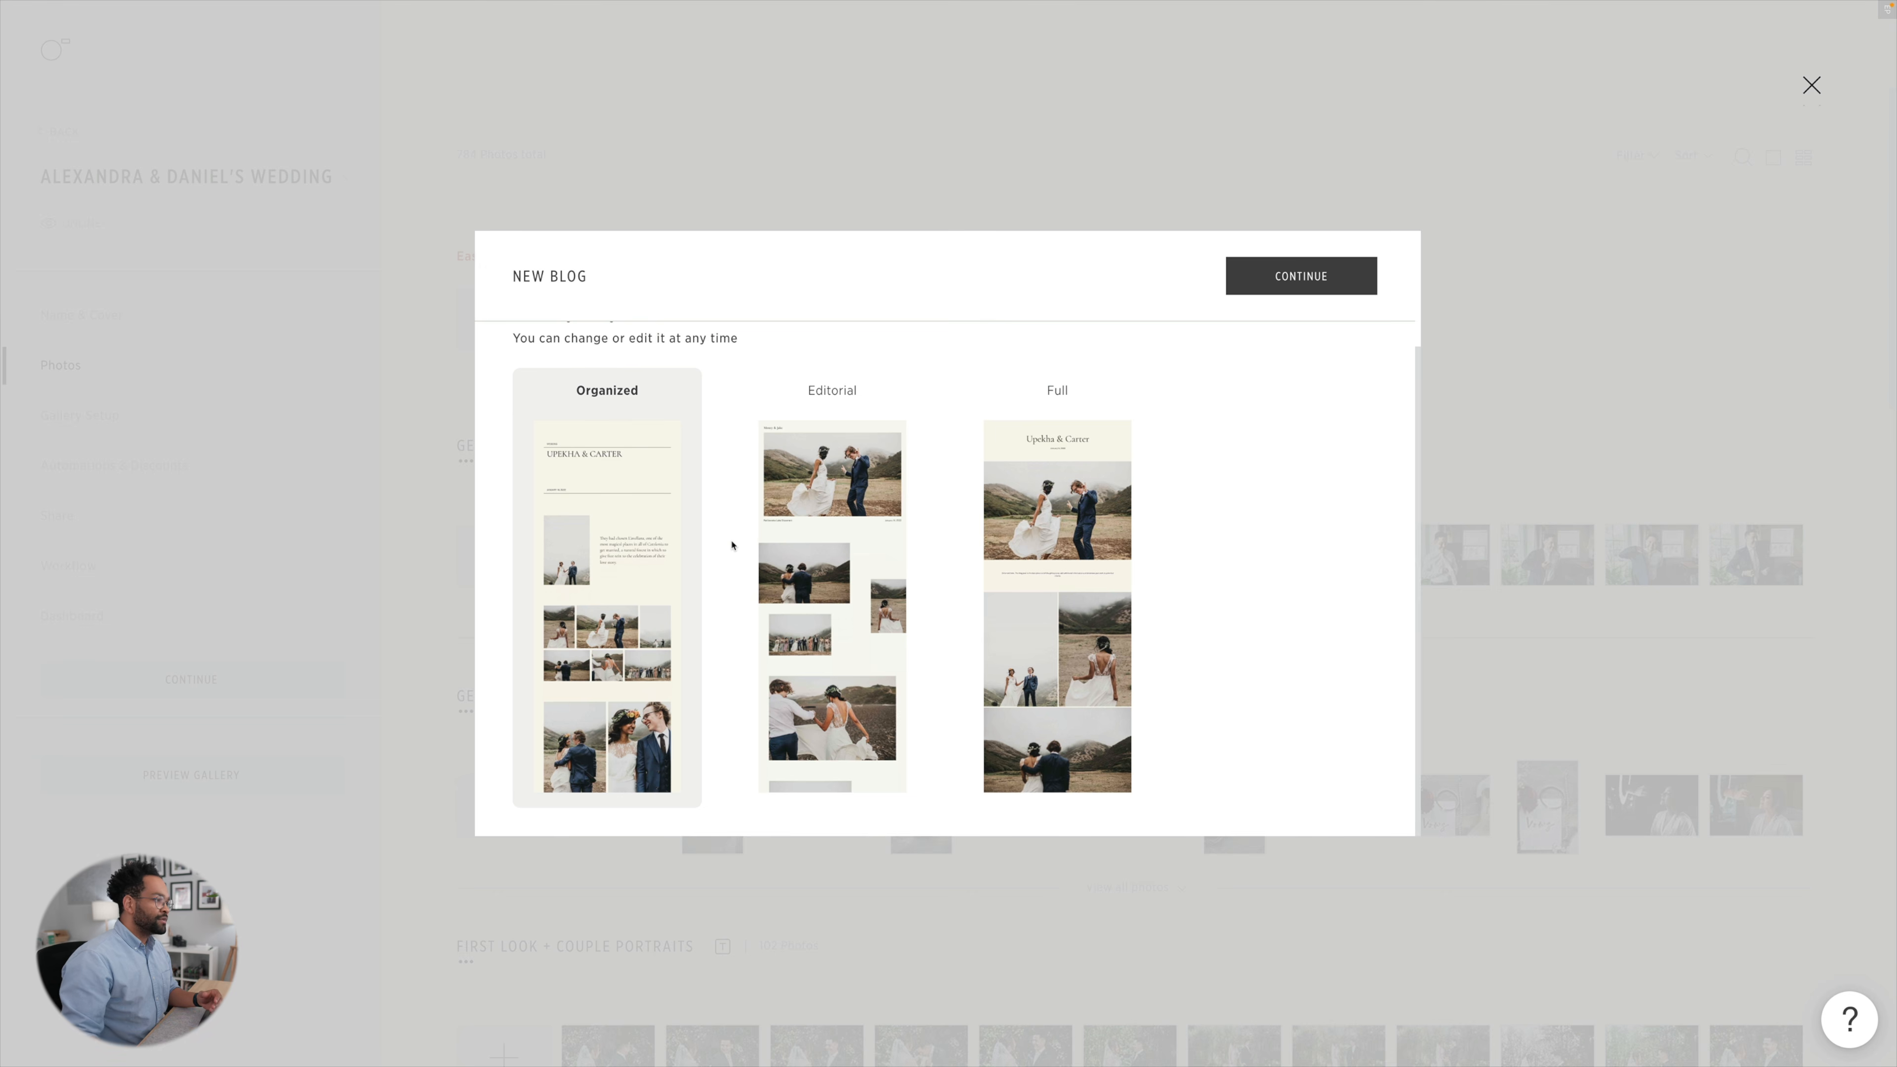
pyautogui.click(1016, 538)
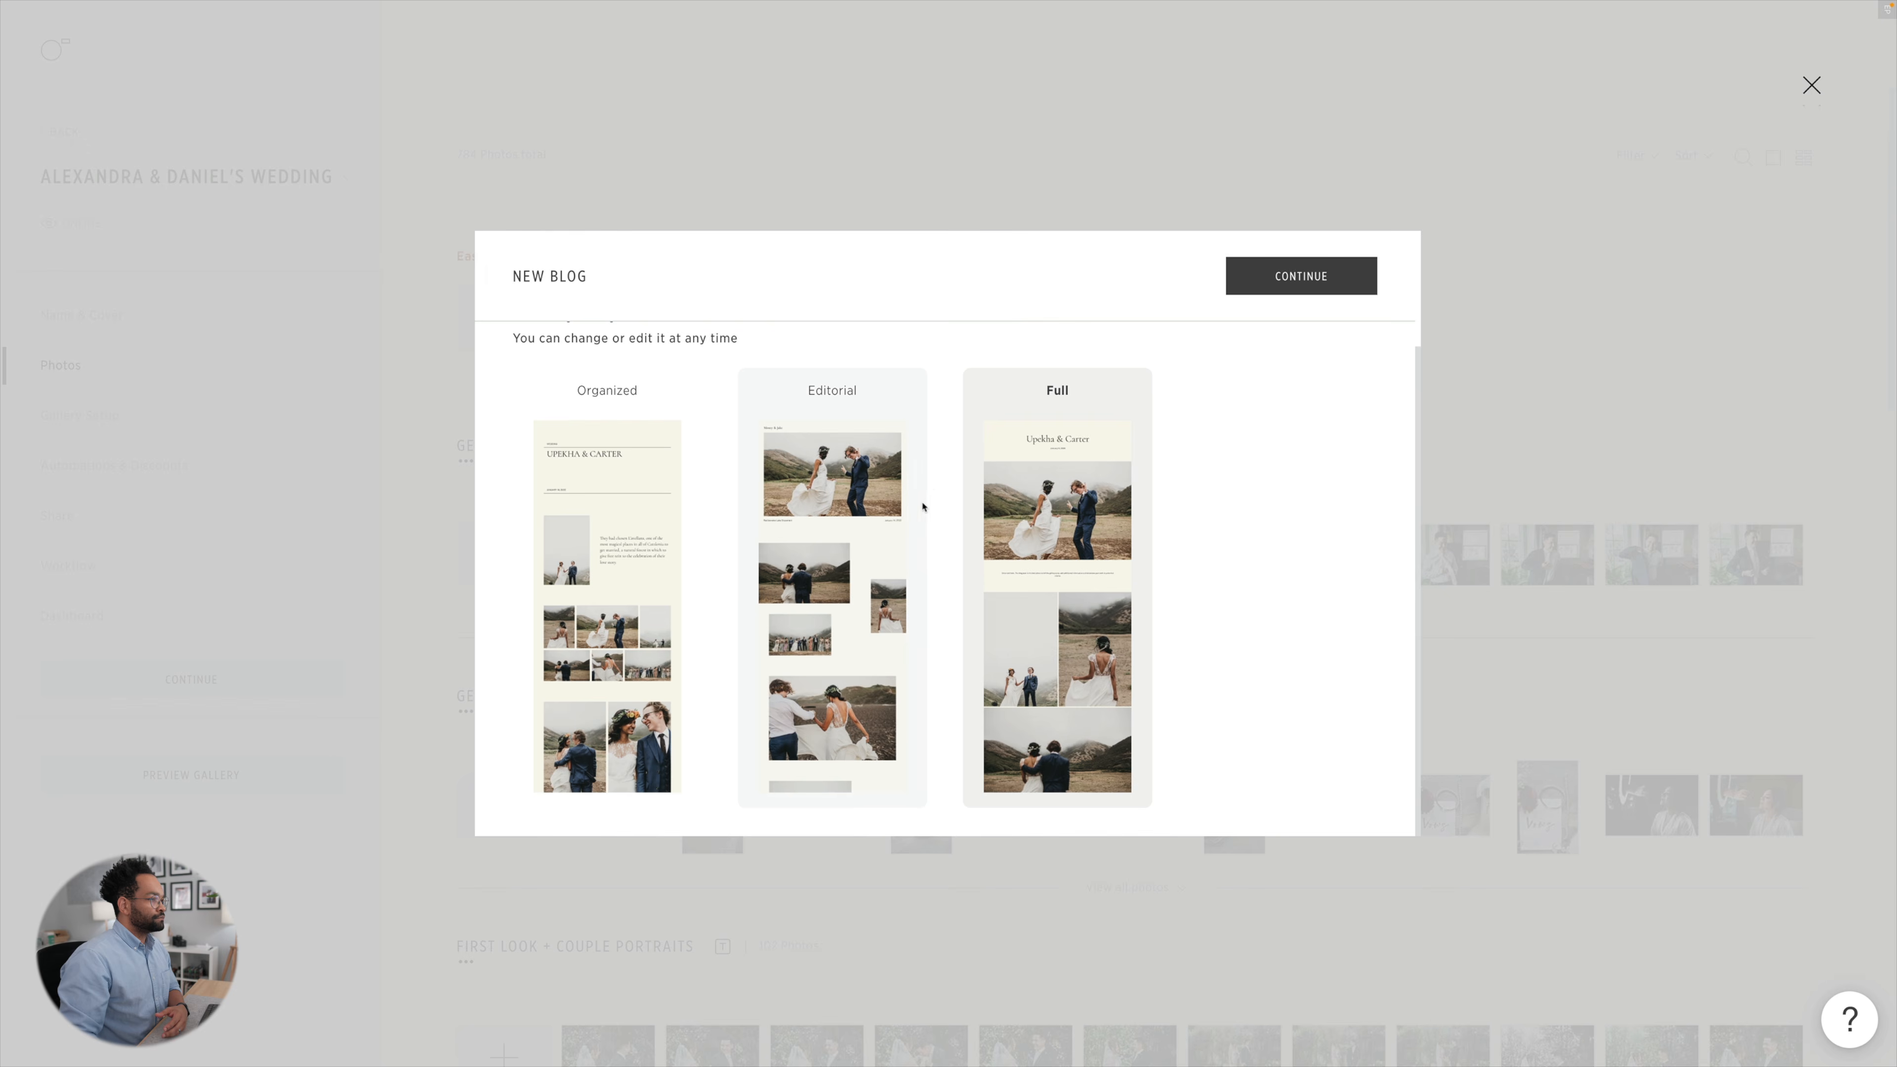
pyautogui.click(1294, 290)
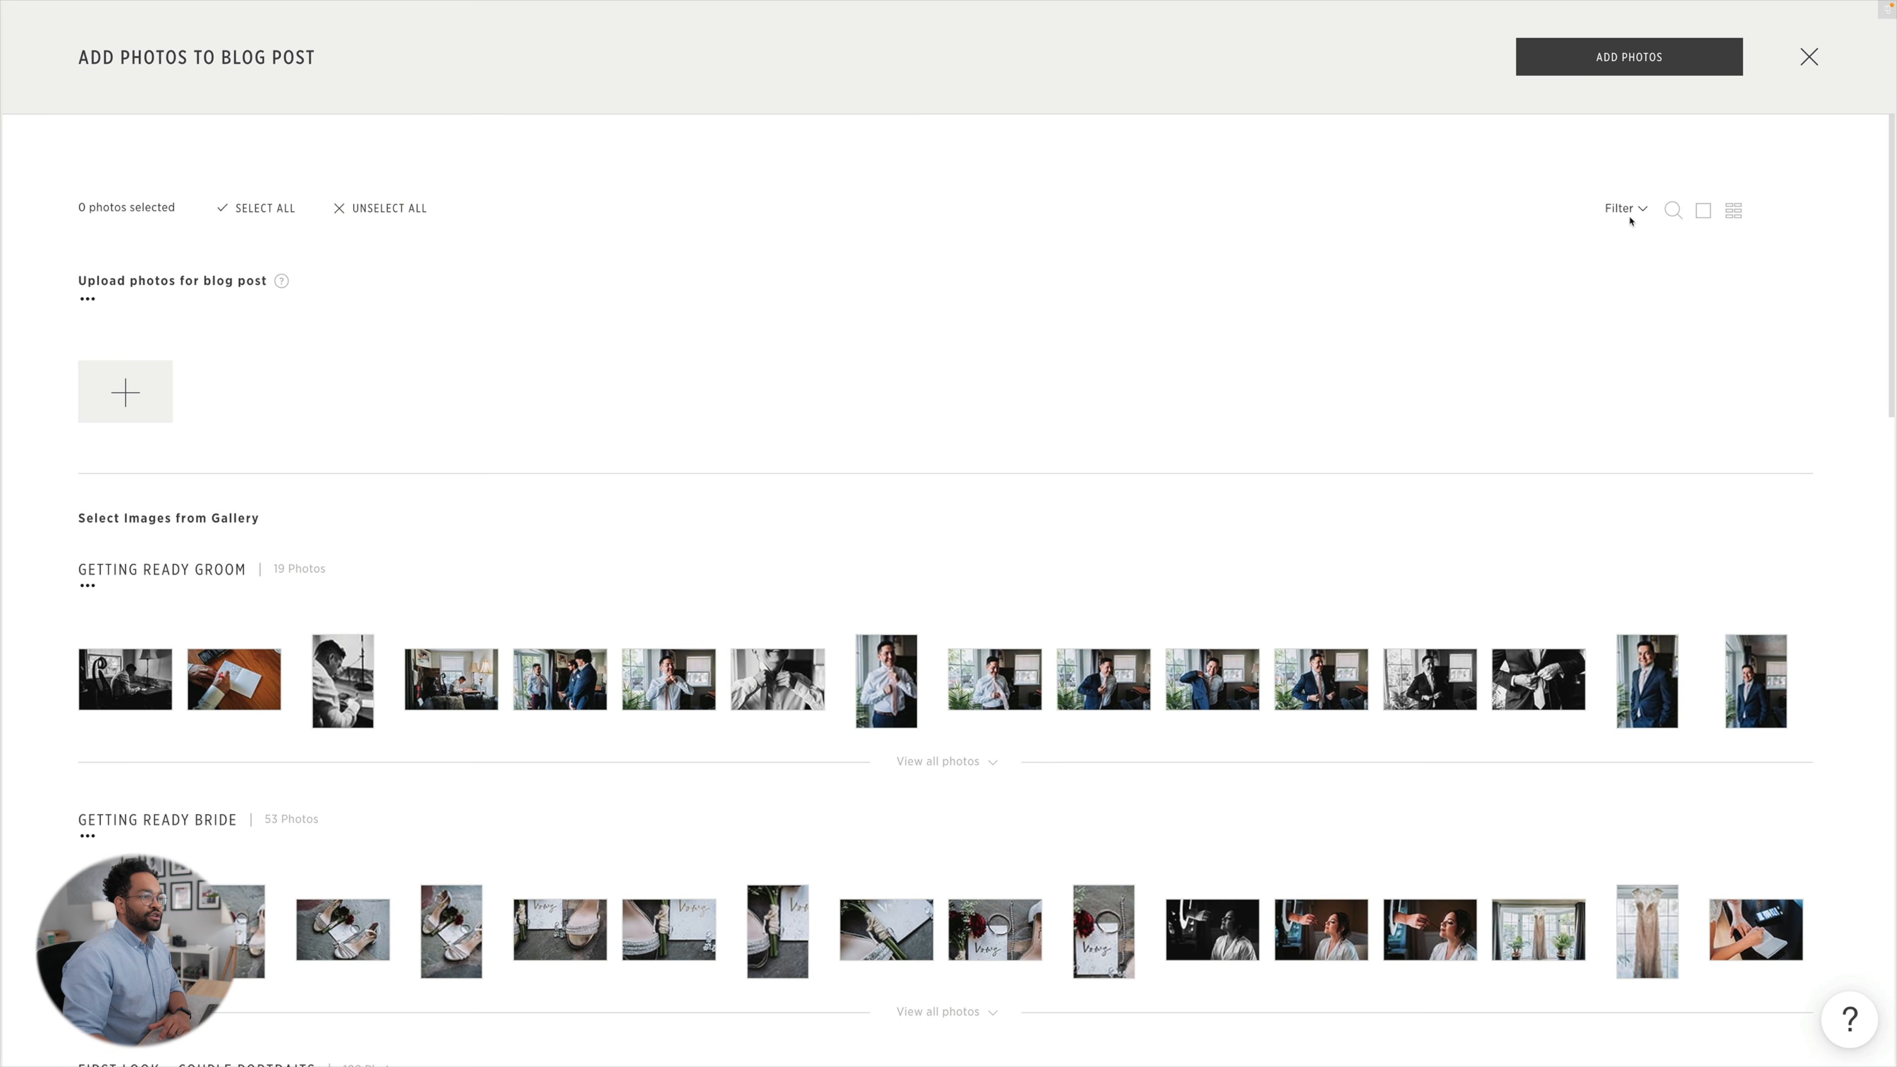
# Check the photo filter options, upload the blog images from the computer, select all uploaded images and add them to the post.
pyautogui.click(1630, 211)
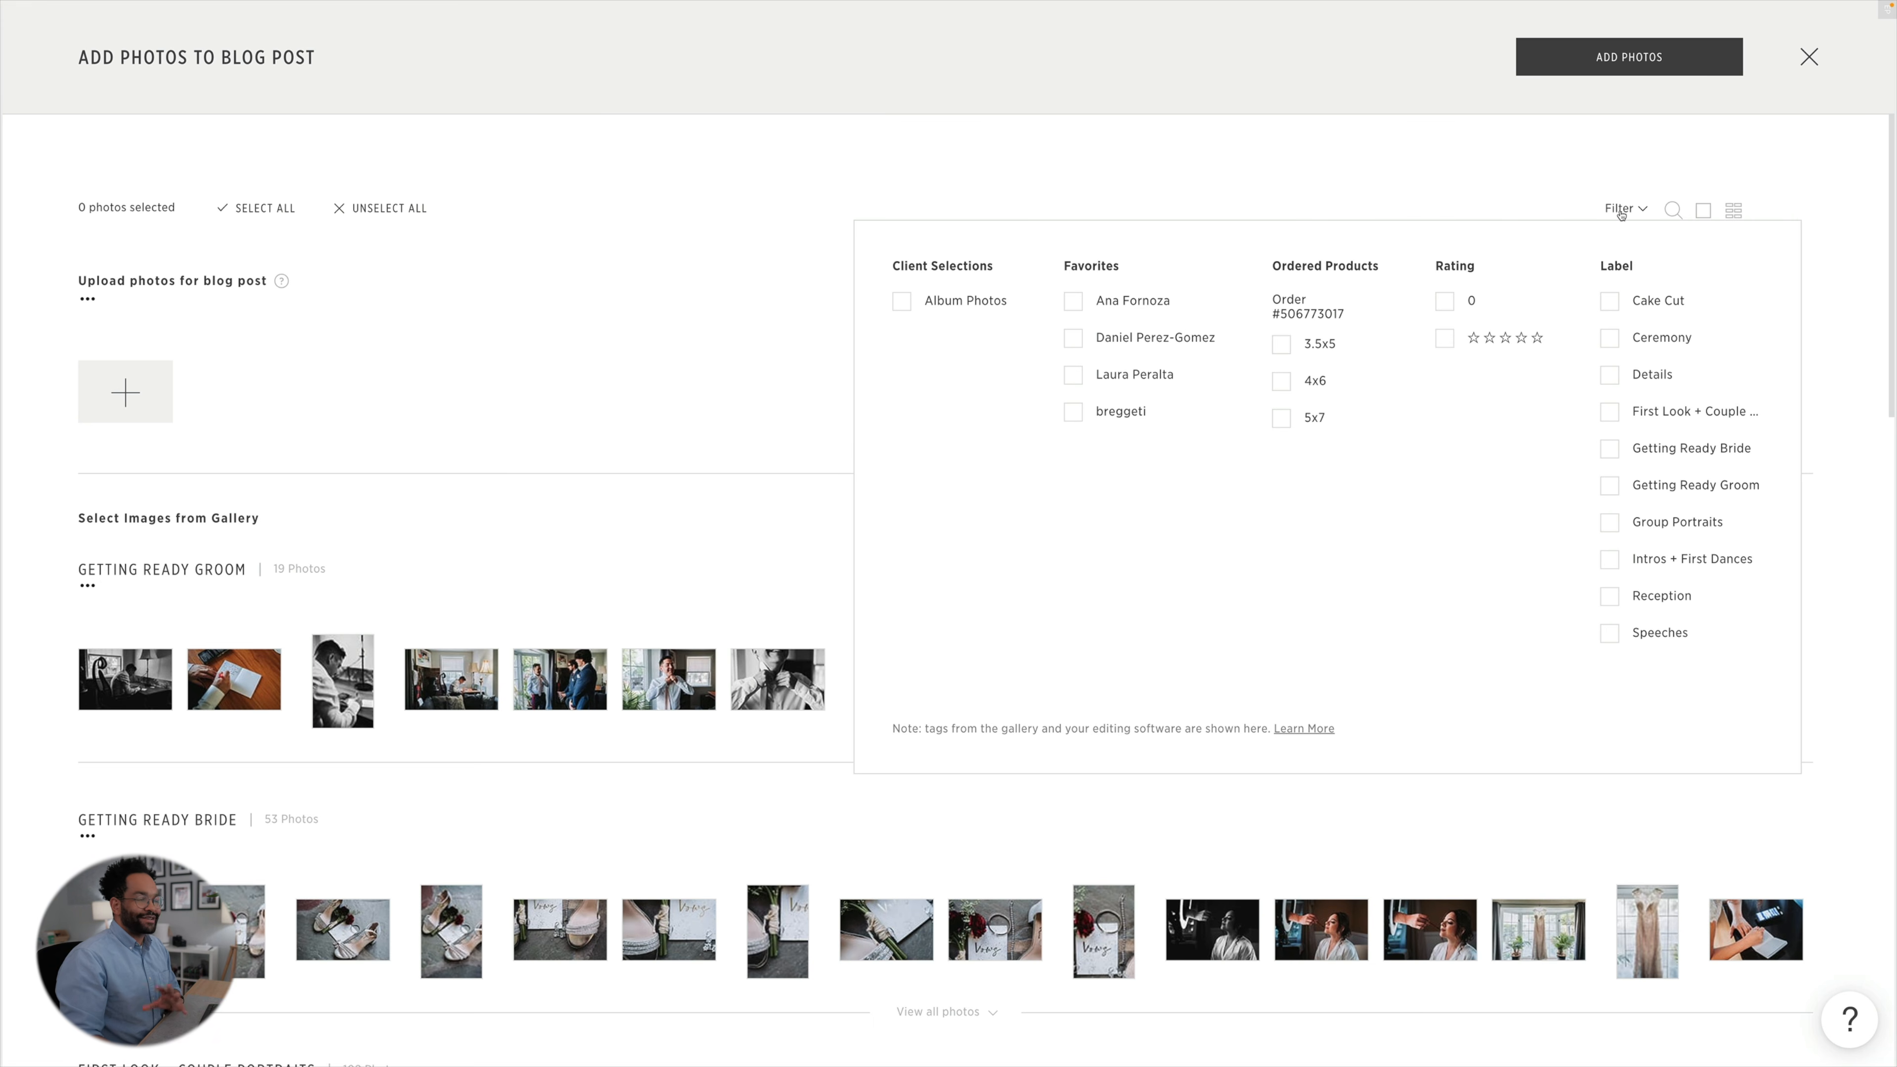
pyautogui.click(1620, 212)
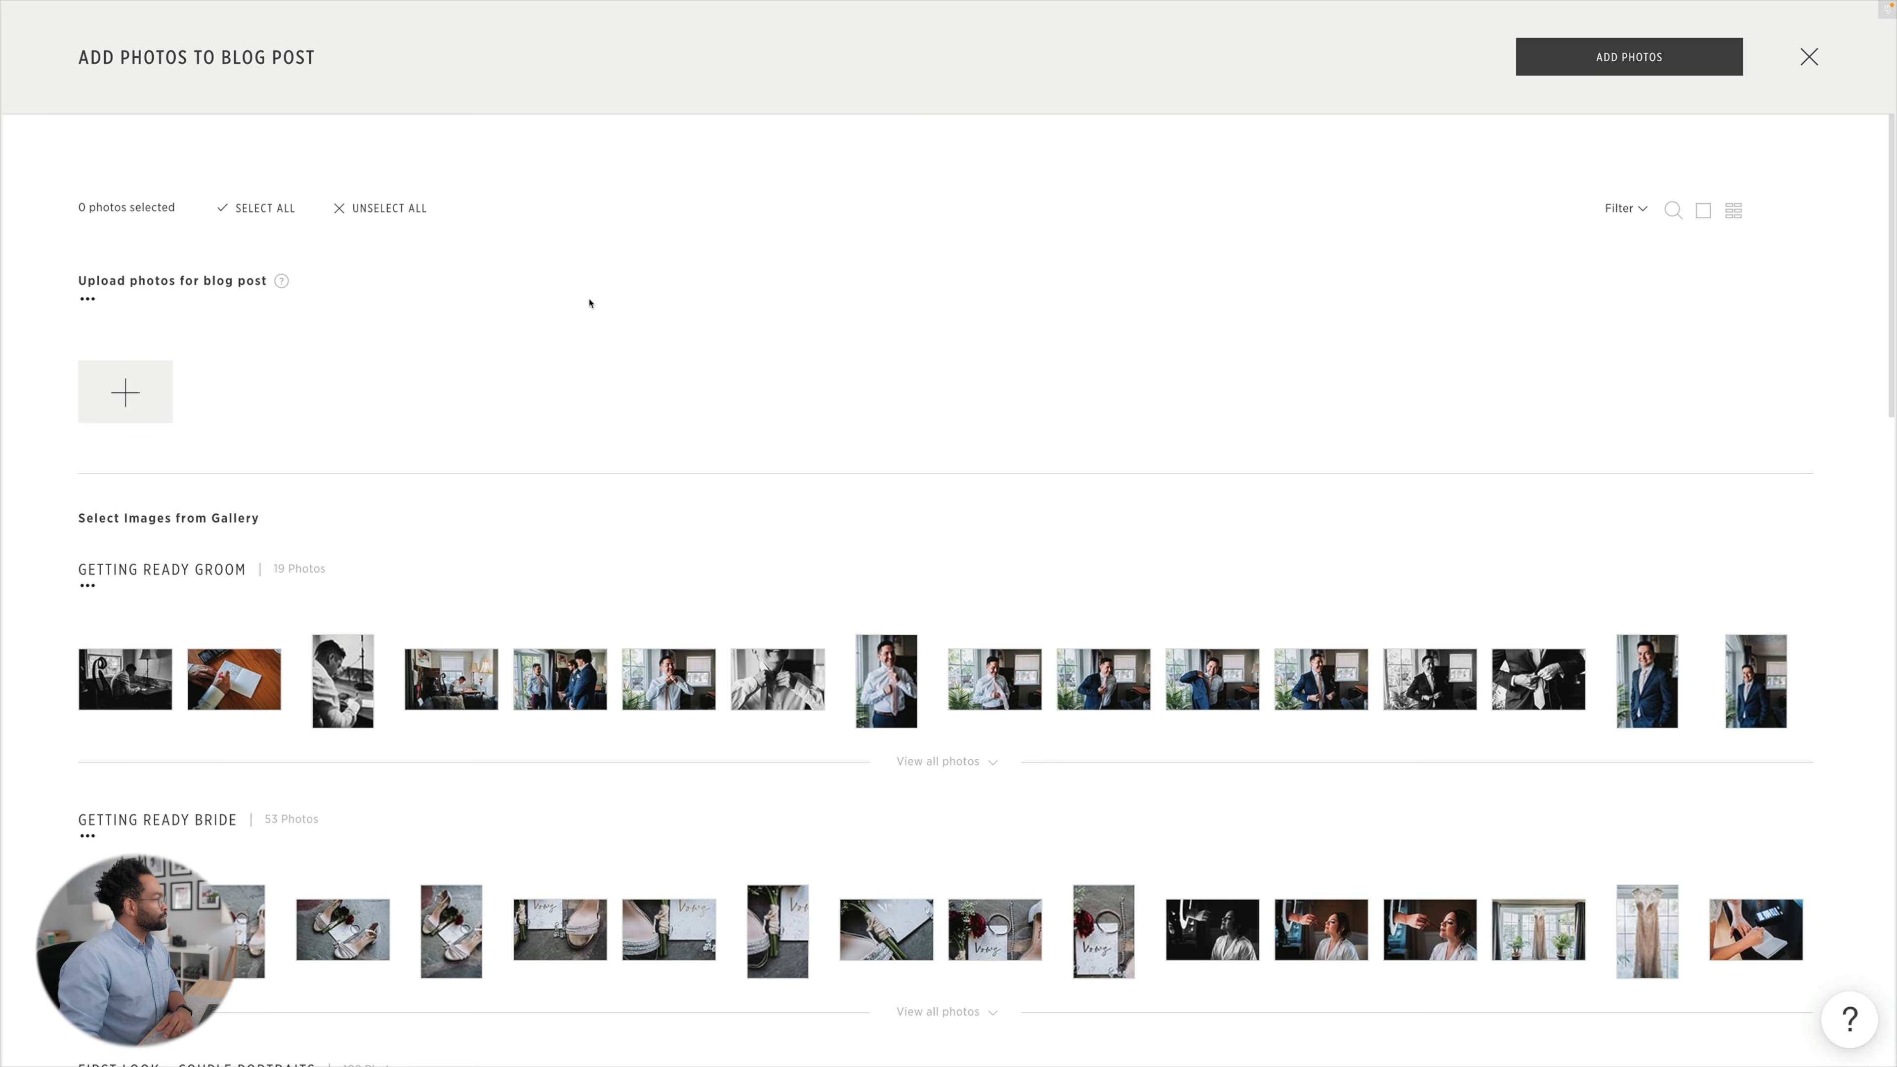
pyautogui.click(143, 401)
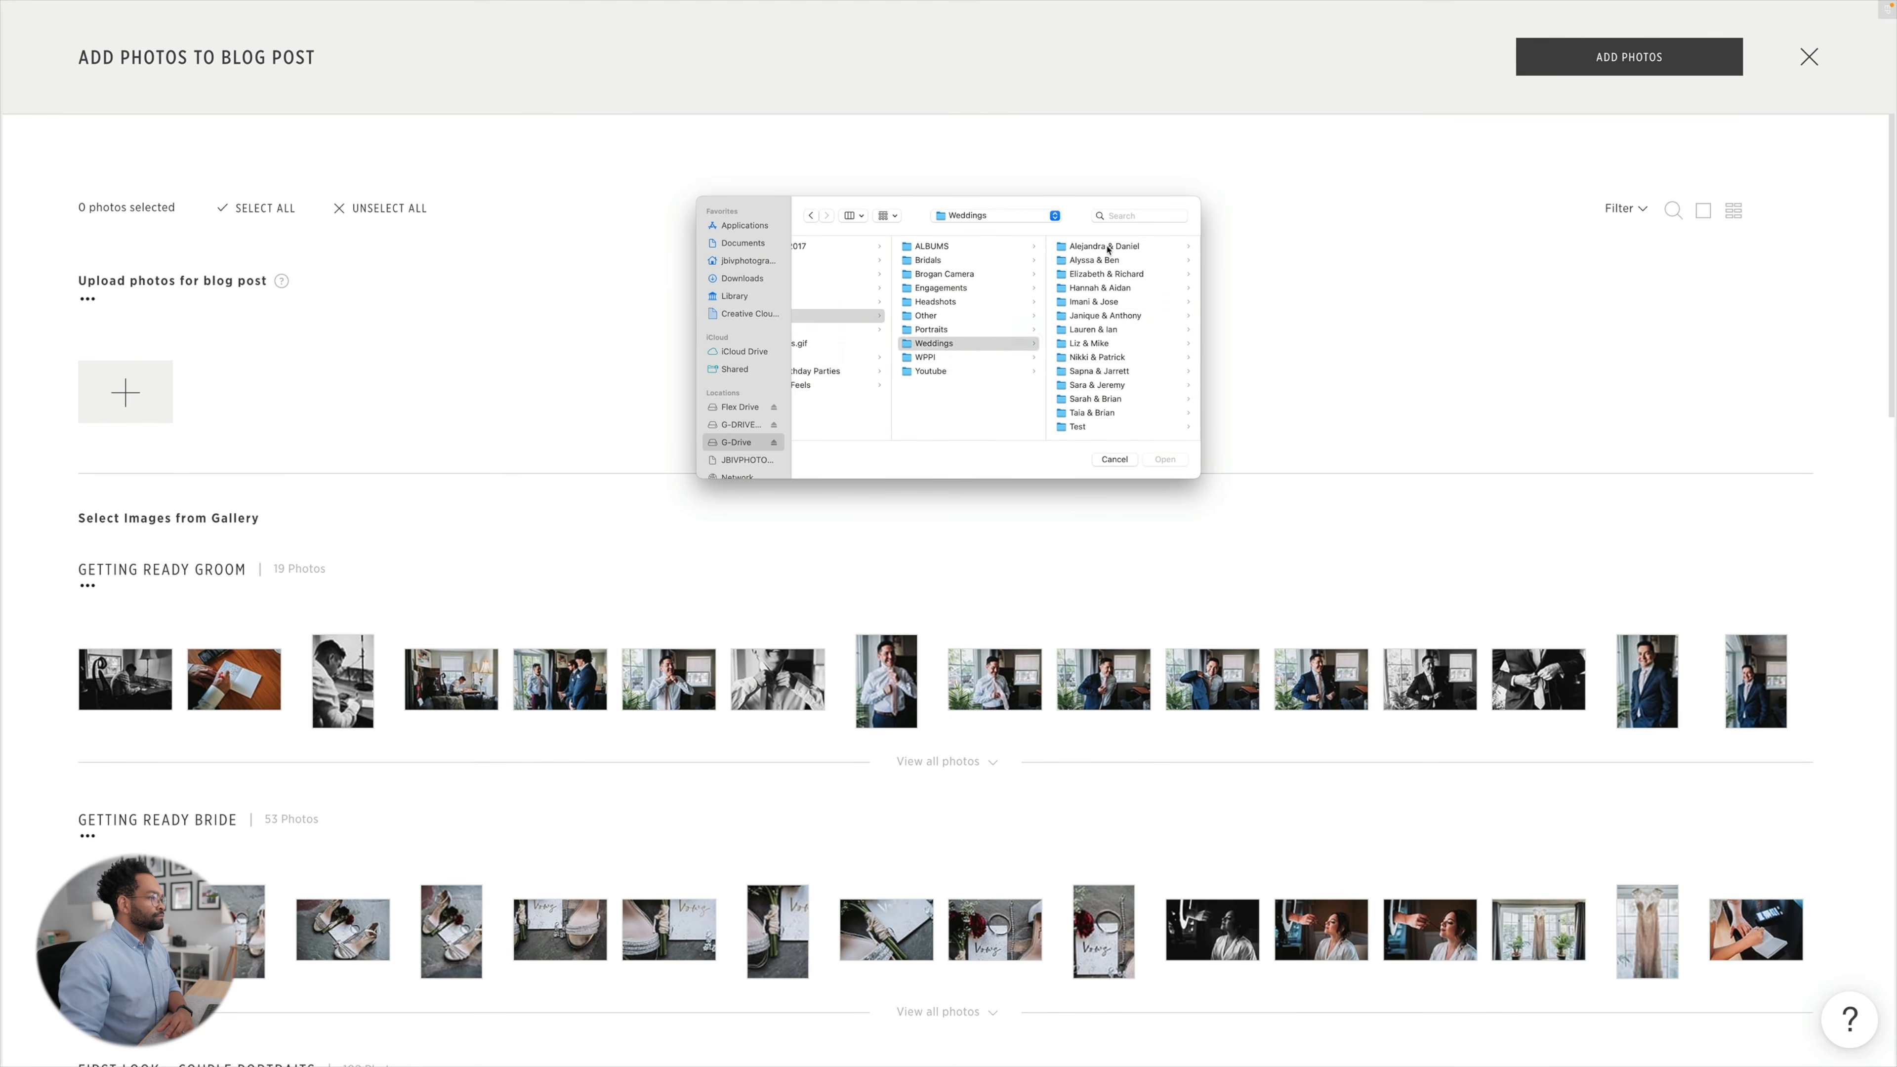
pyautogui.click(1104, 248)
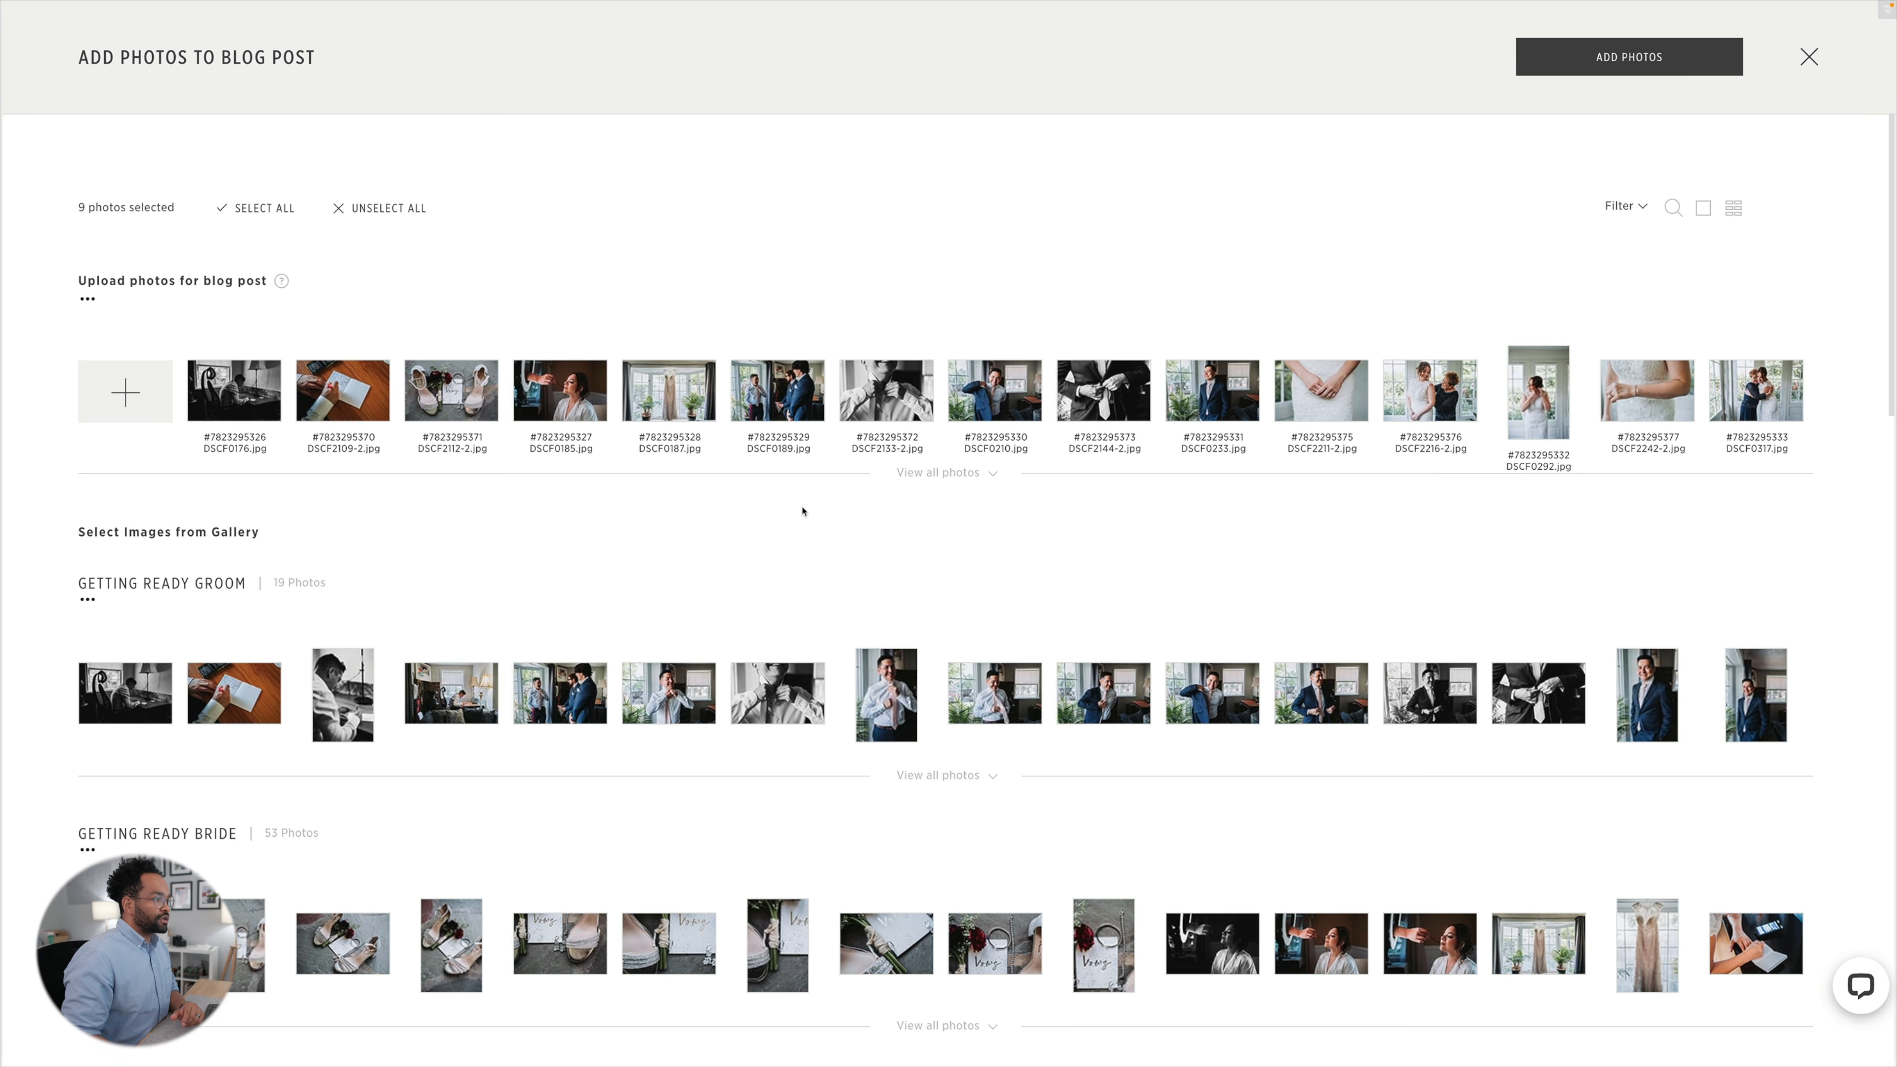
pyautogui.click(88, 300)
pyautogui.click(105, 343)
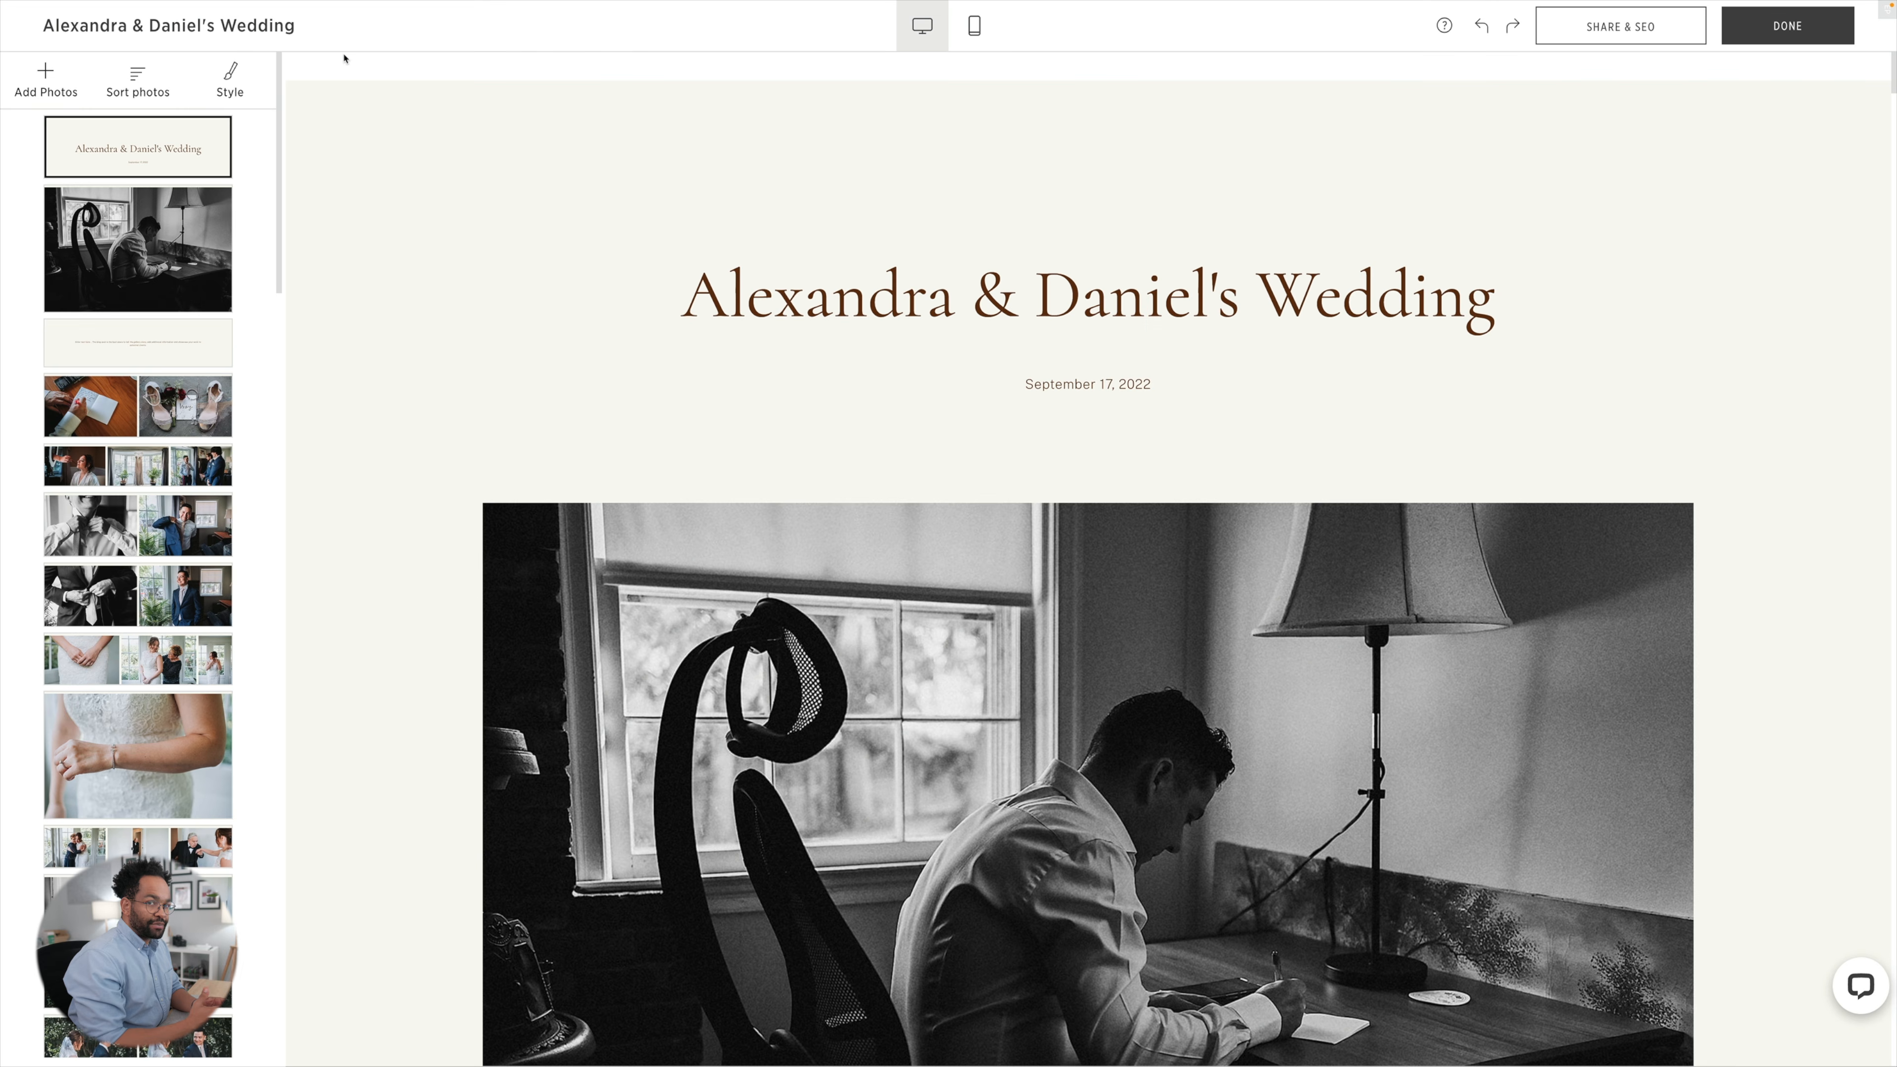
# Swap the bride's full-length portrait with the groom's close-up so the close-up sits beside the bouquet photo.
pyautogui.scroll(-10, 266, 178)
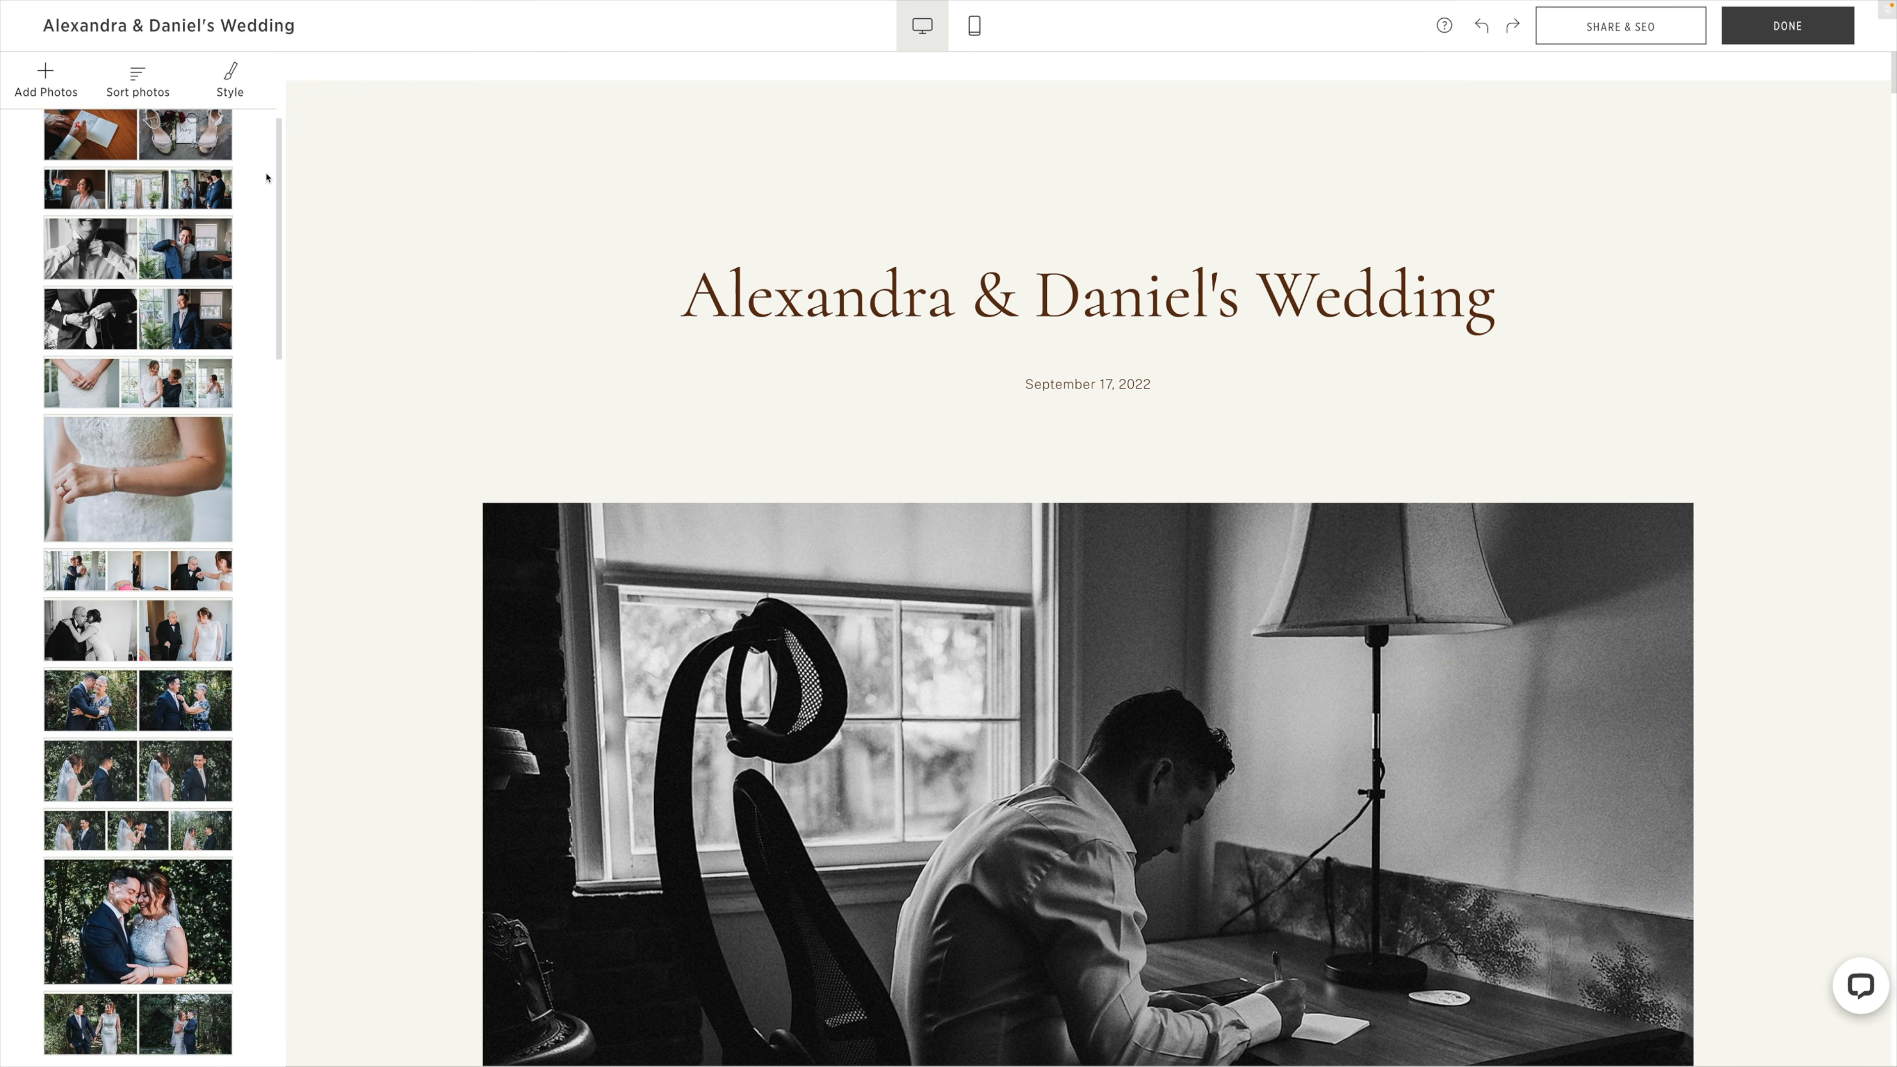
pyautogui.scroll(-7, 267, 178)
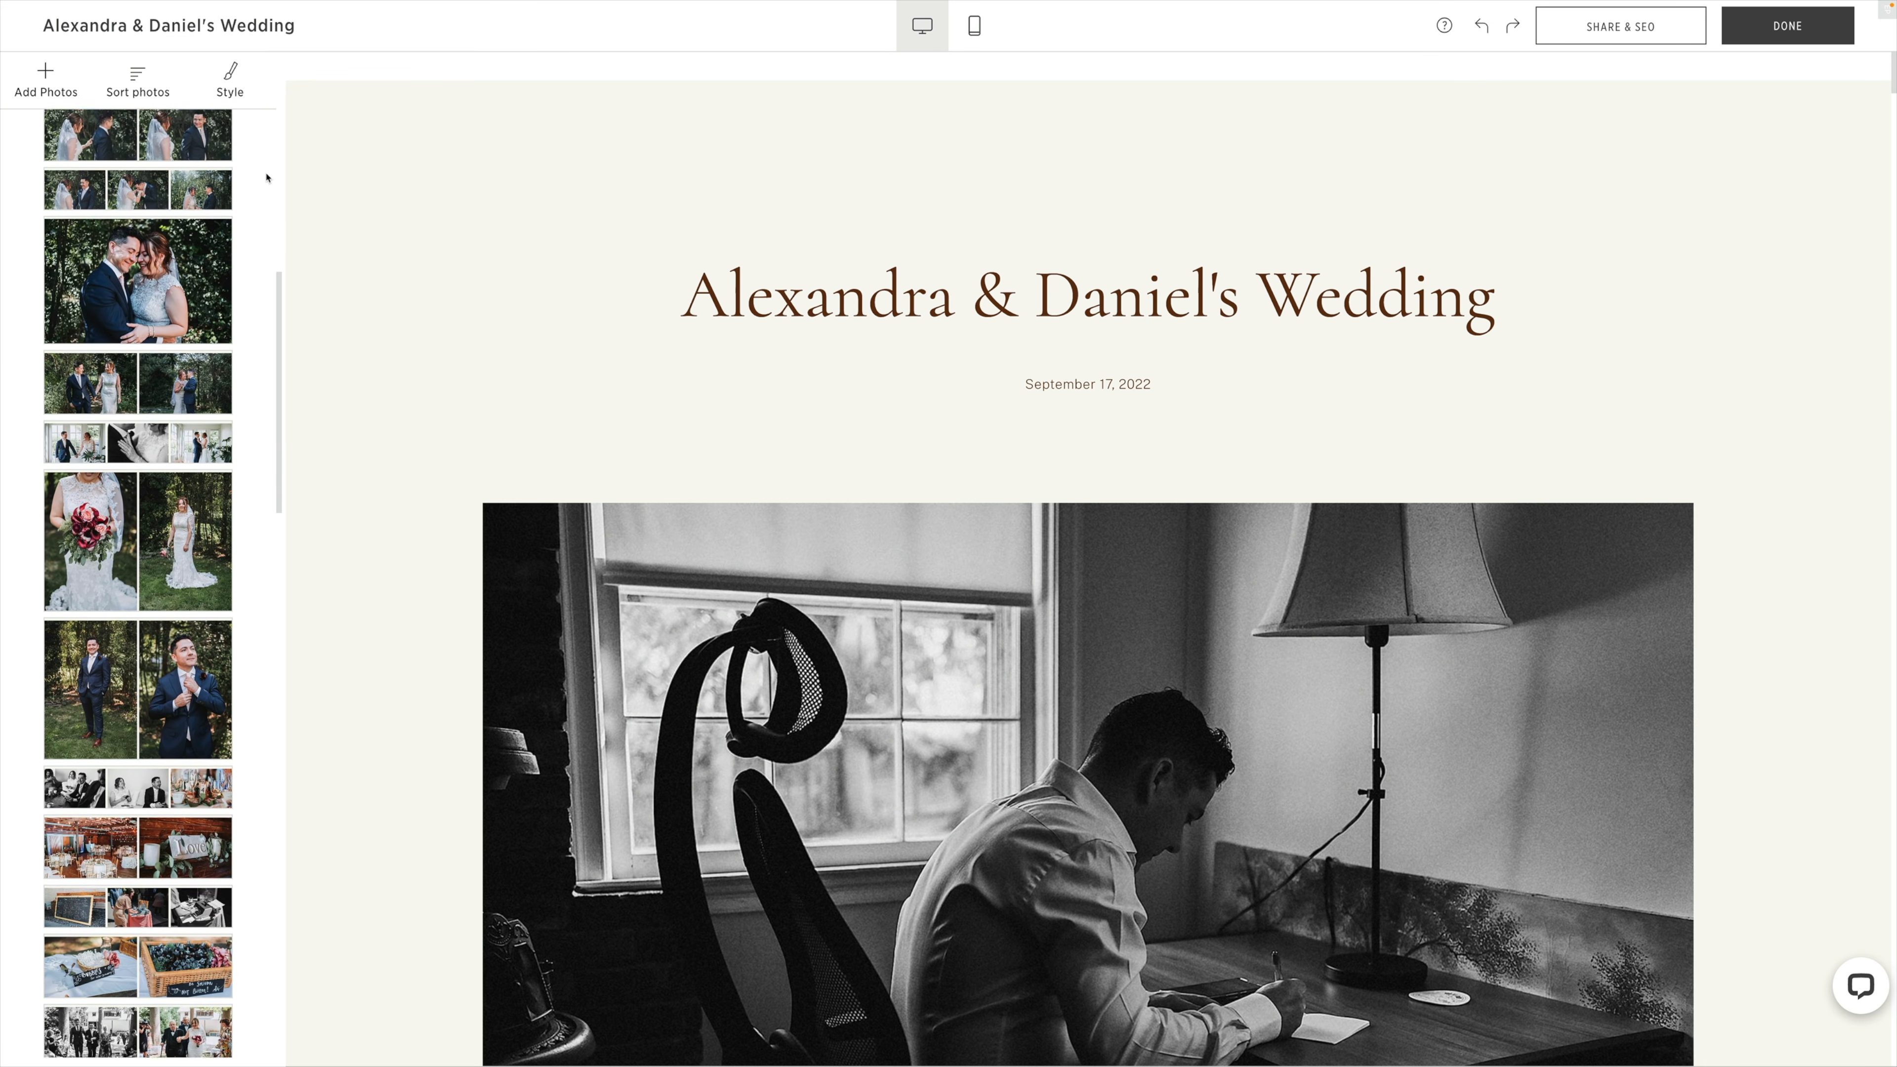
pyautogui.scroll(-1, 266, 178)
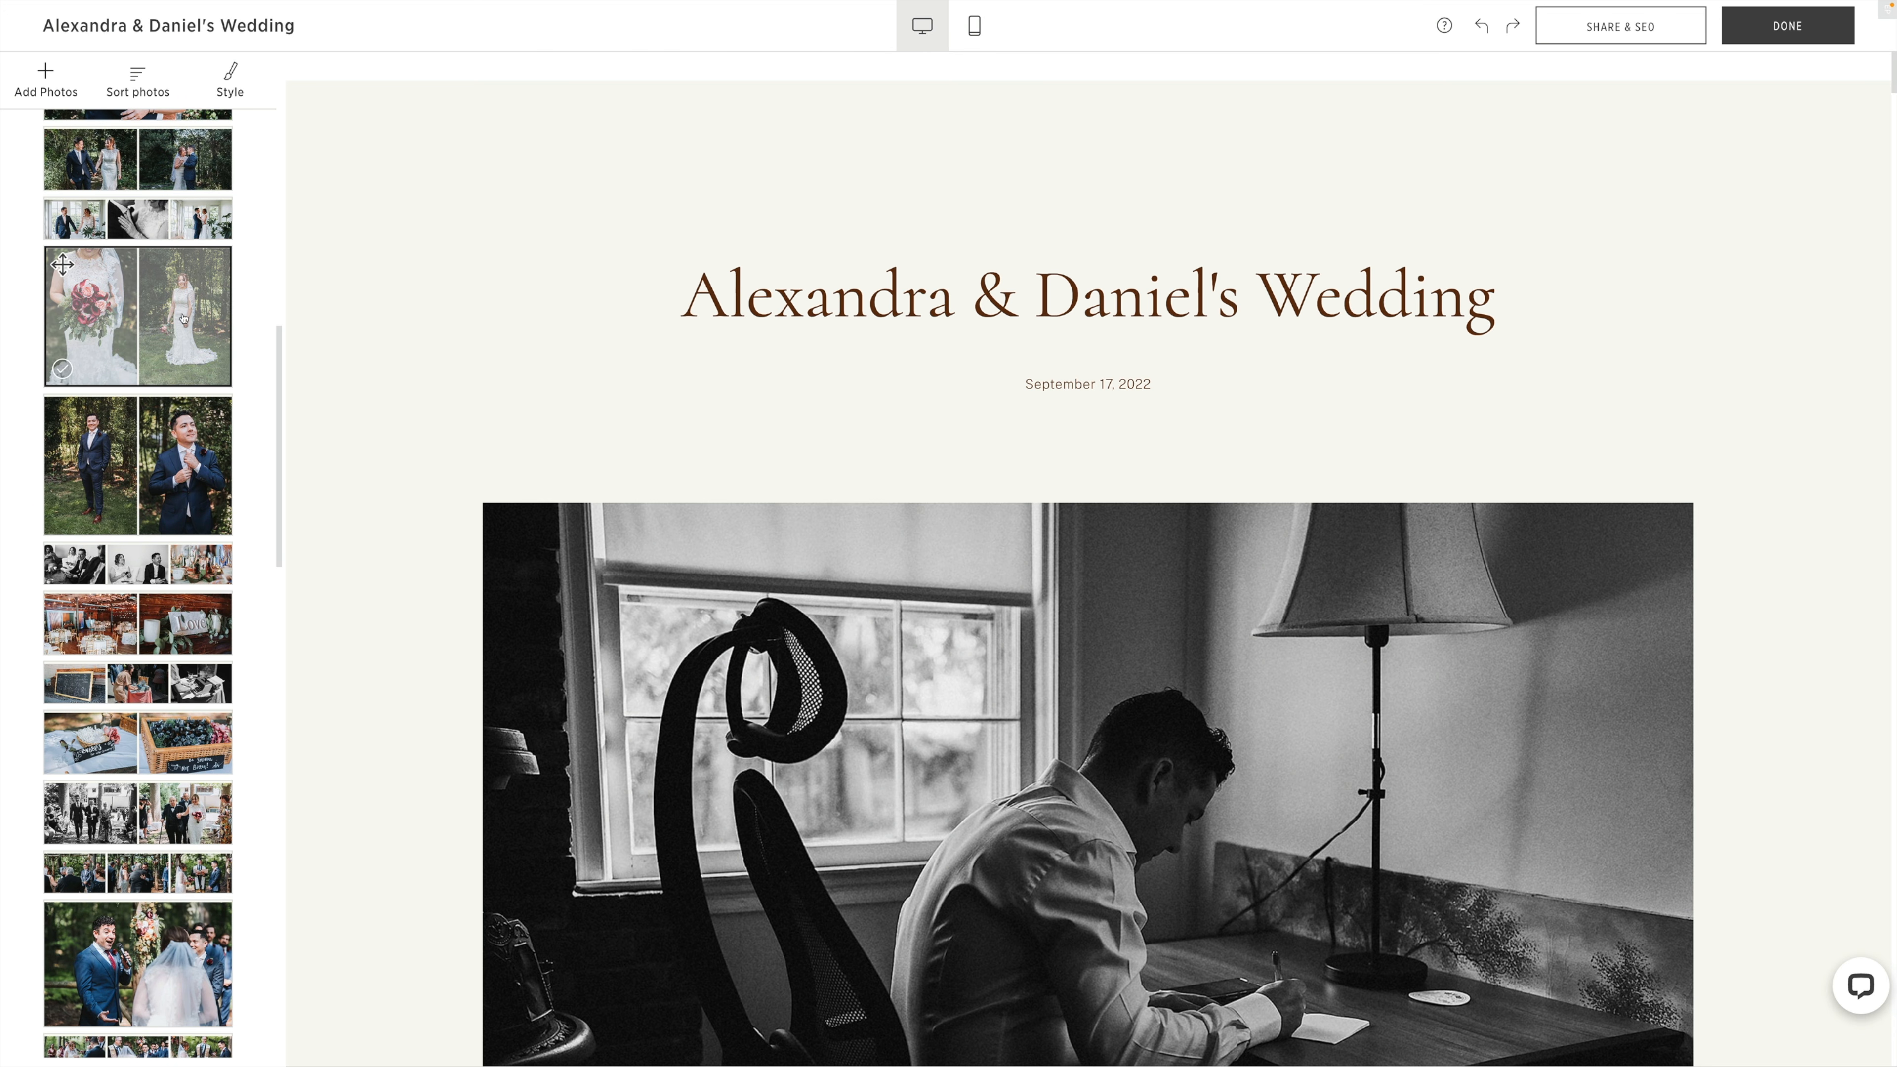
pyautogui.click(186, 354)
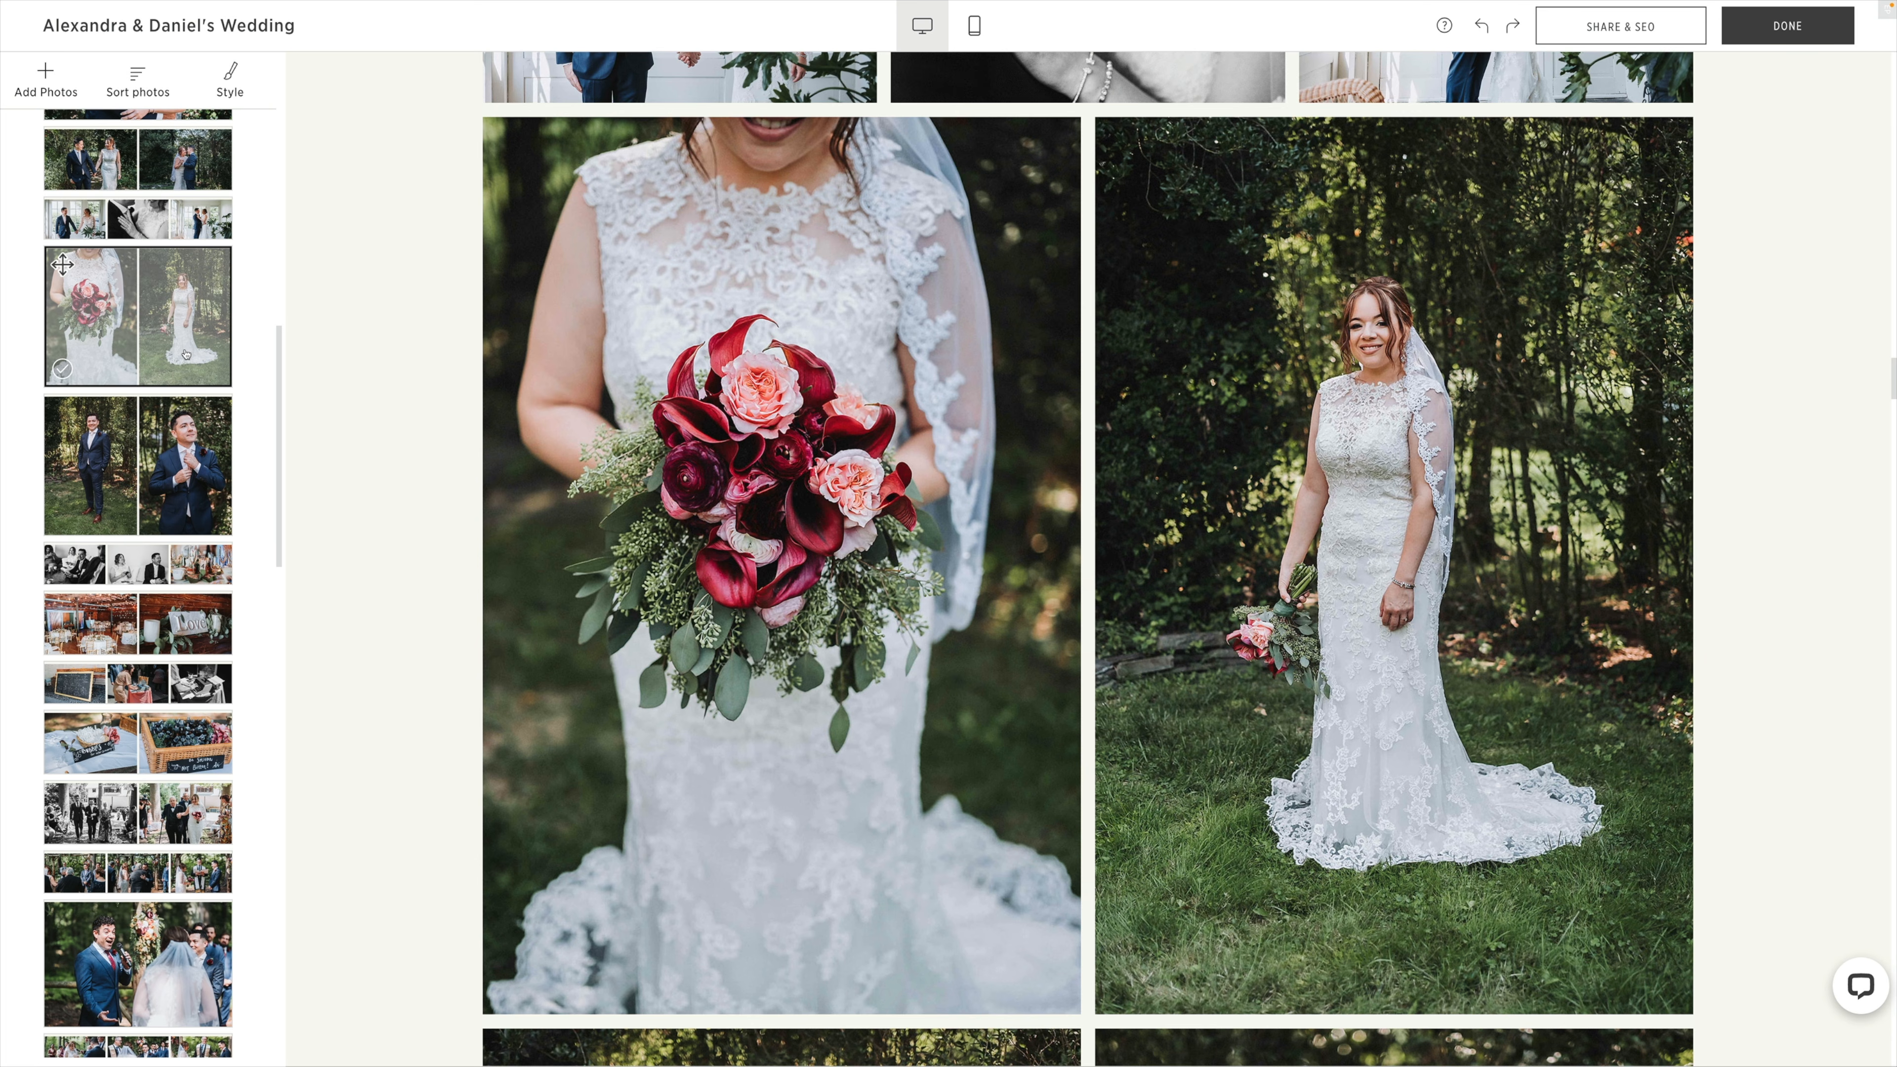
pyautogui.scroll(-4, 368, 402)
pyautogui.moveTo(1202, 792); pyautogui.dragTo(1165, 538)
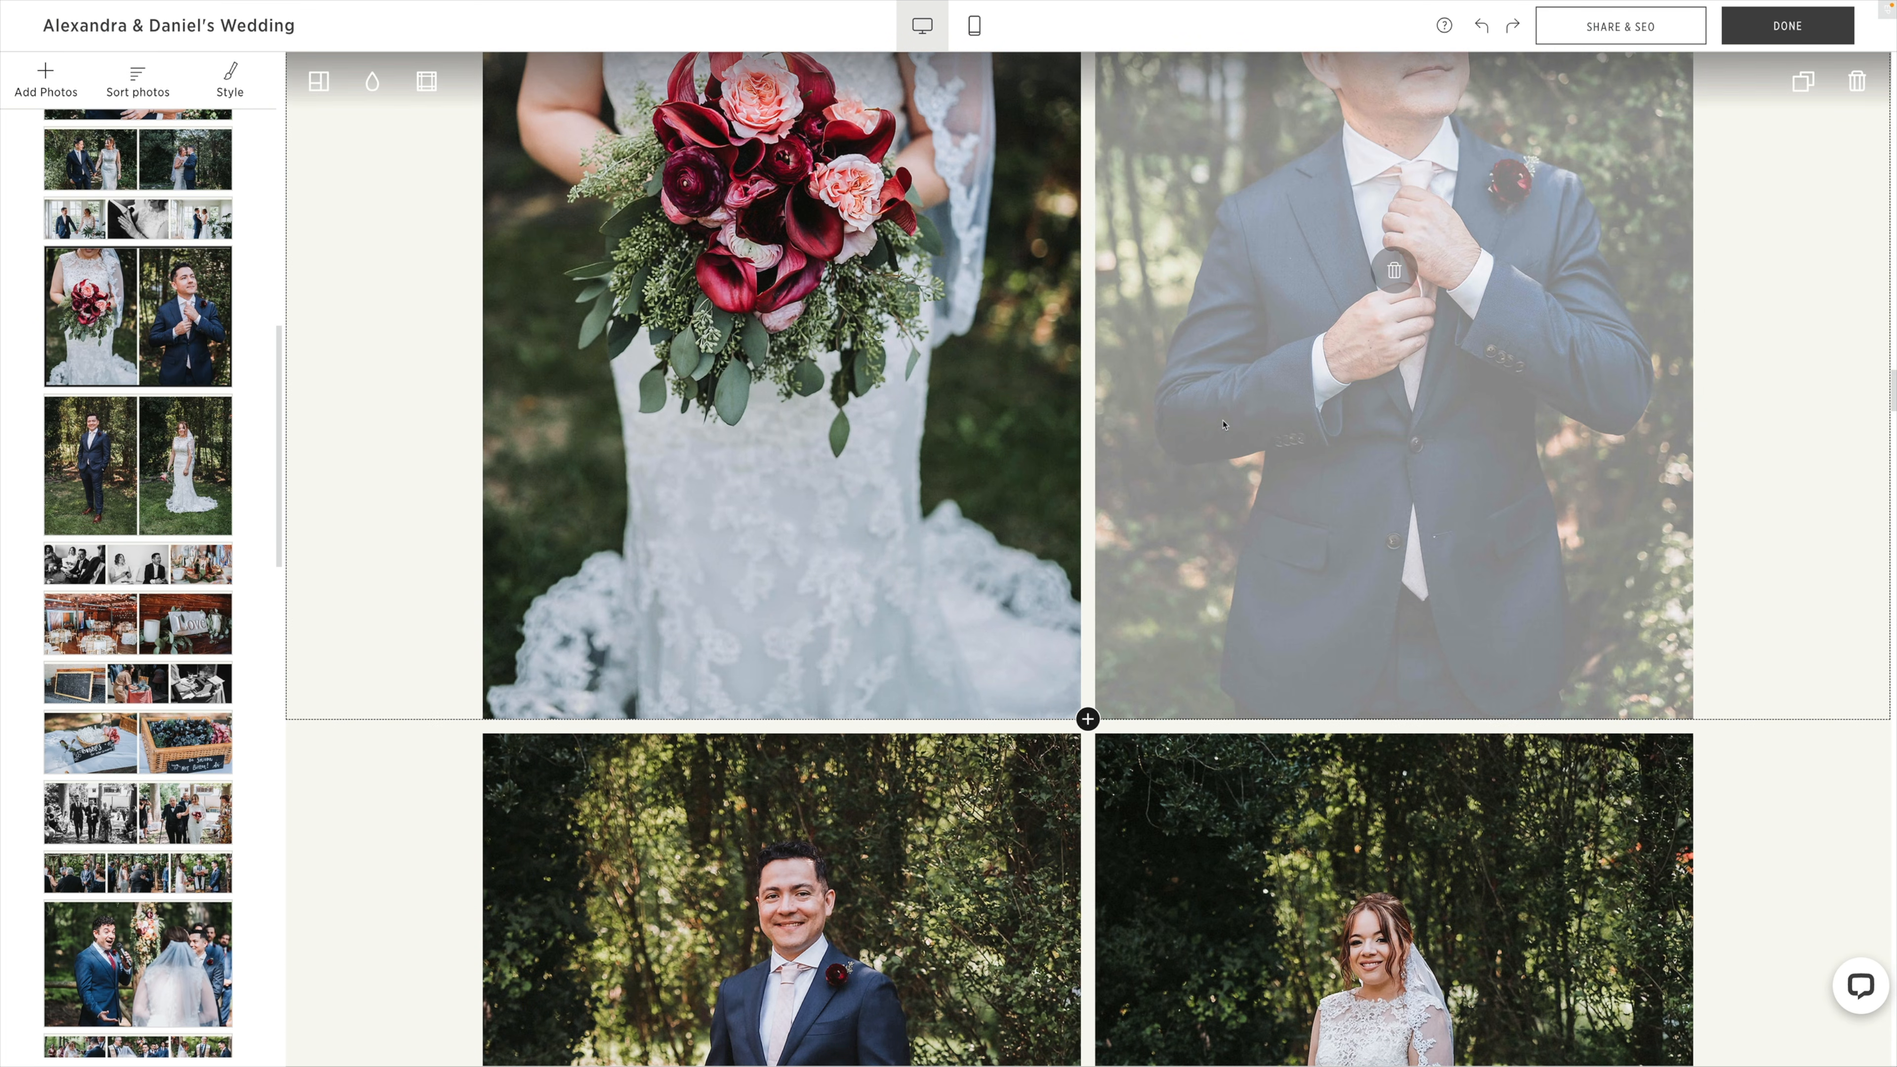
# Move the row with the couple's full-length portraits above the row with the bouquet and groom close-ups.
pyautogui.scroll(-5, 925, 647)
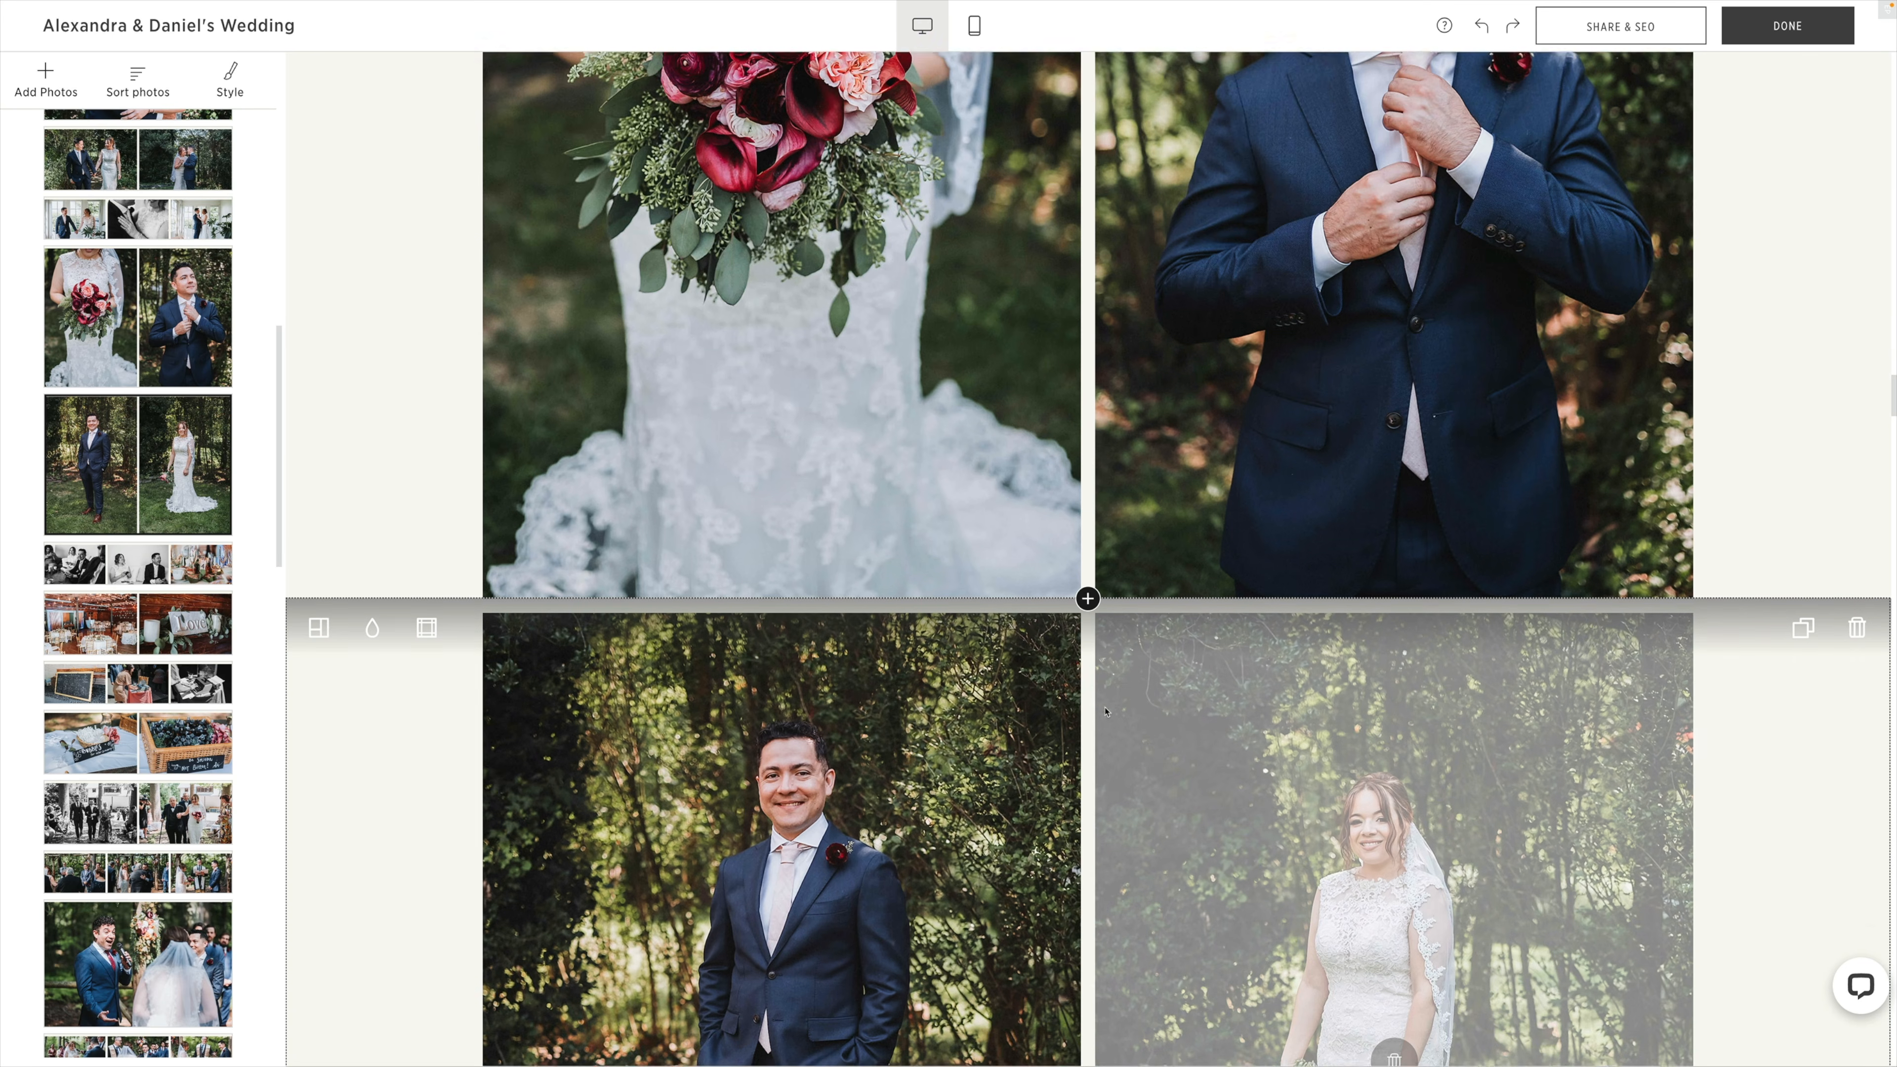
pyautogui.scroll(5, 1100, 712)
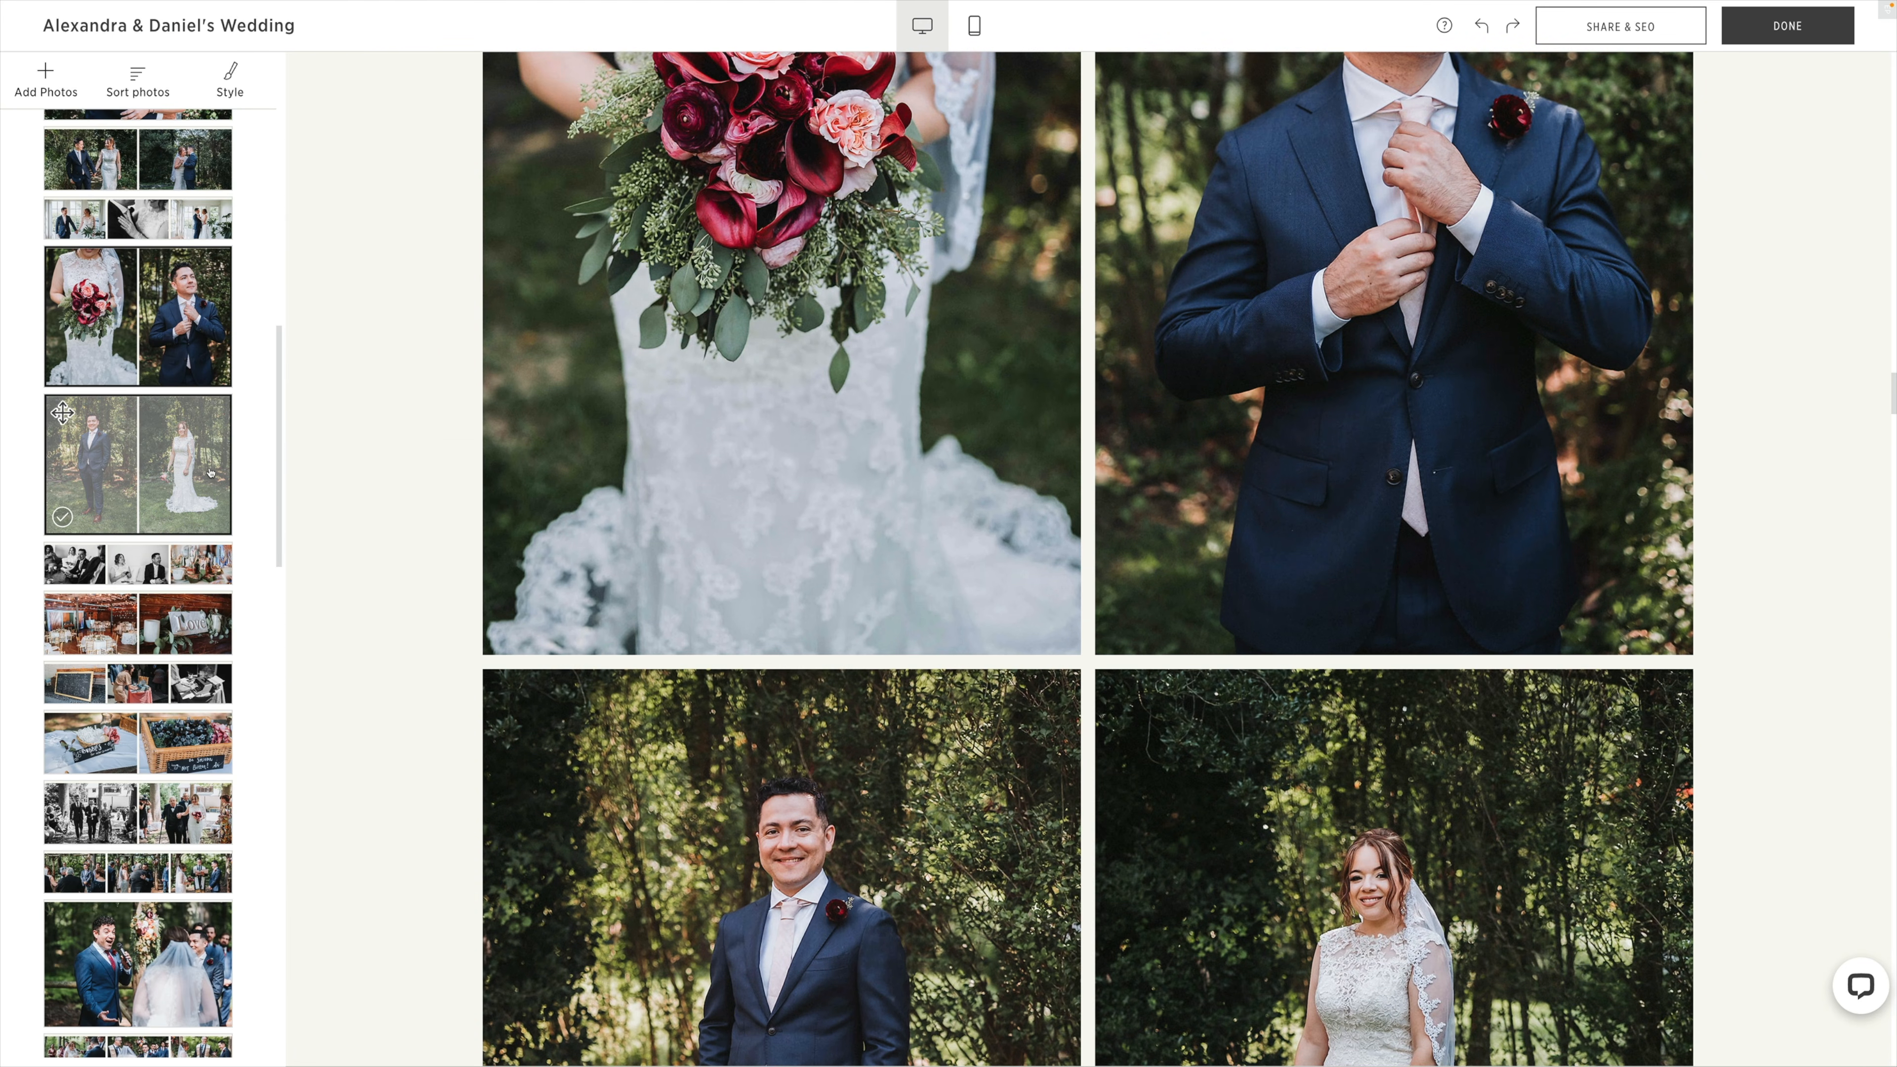
pyautogui.moveTo(146, 431); pyautogui.dragTo(156, 294)
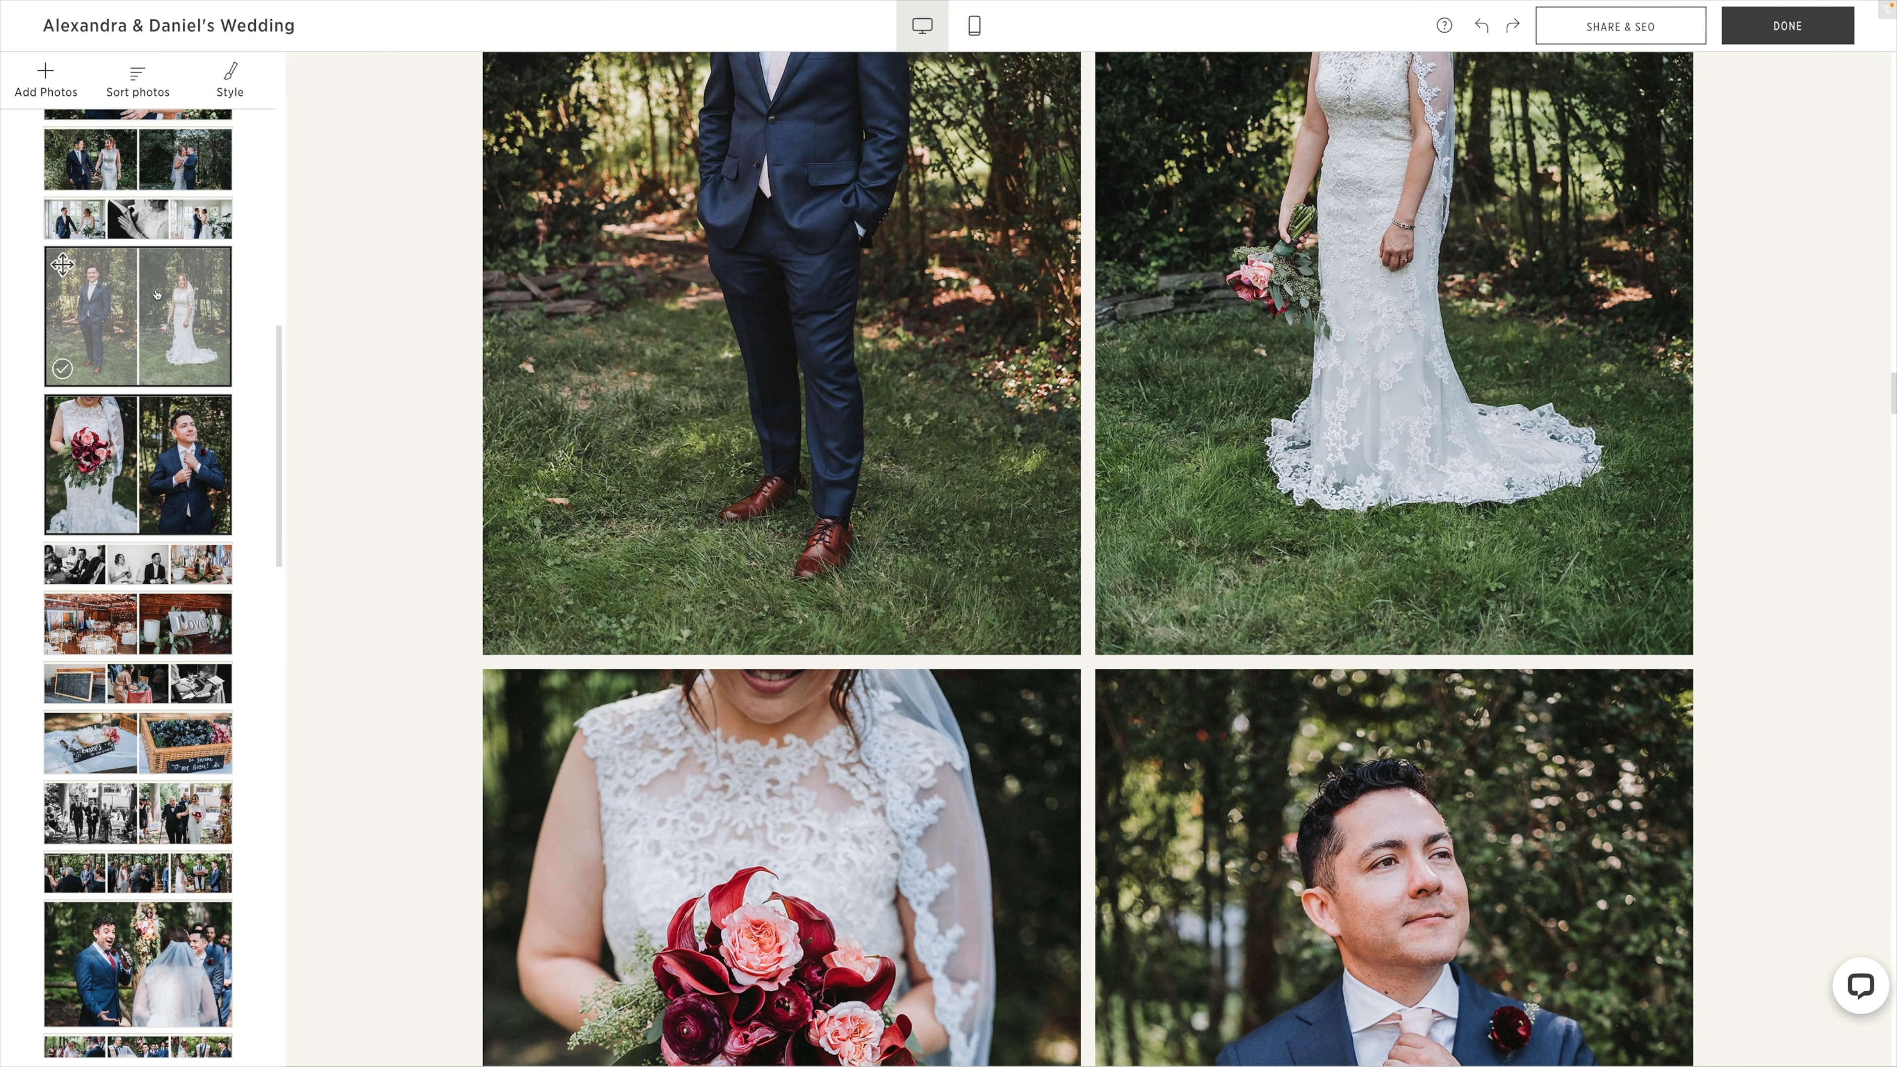
# Move the table number 4 photo out of the black-and-white row into its own block directly below.
pyautogui.scroll(-20, 358, 368)
pyautogui.scroll(2, 359, 368)
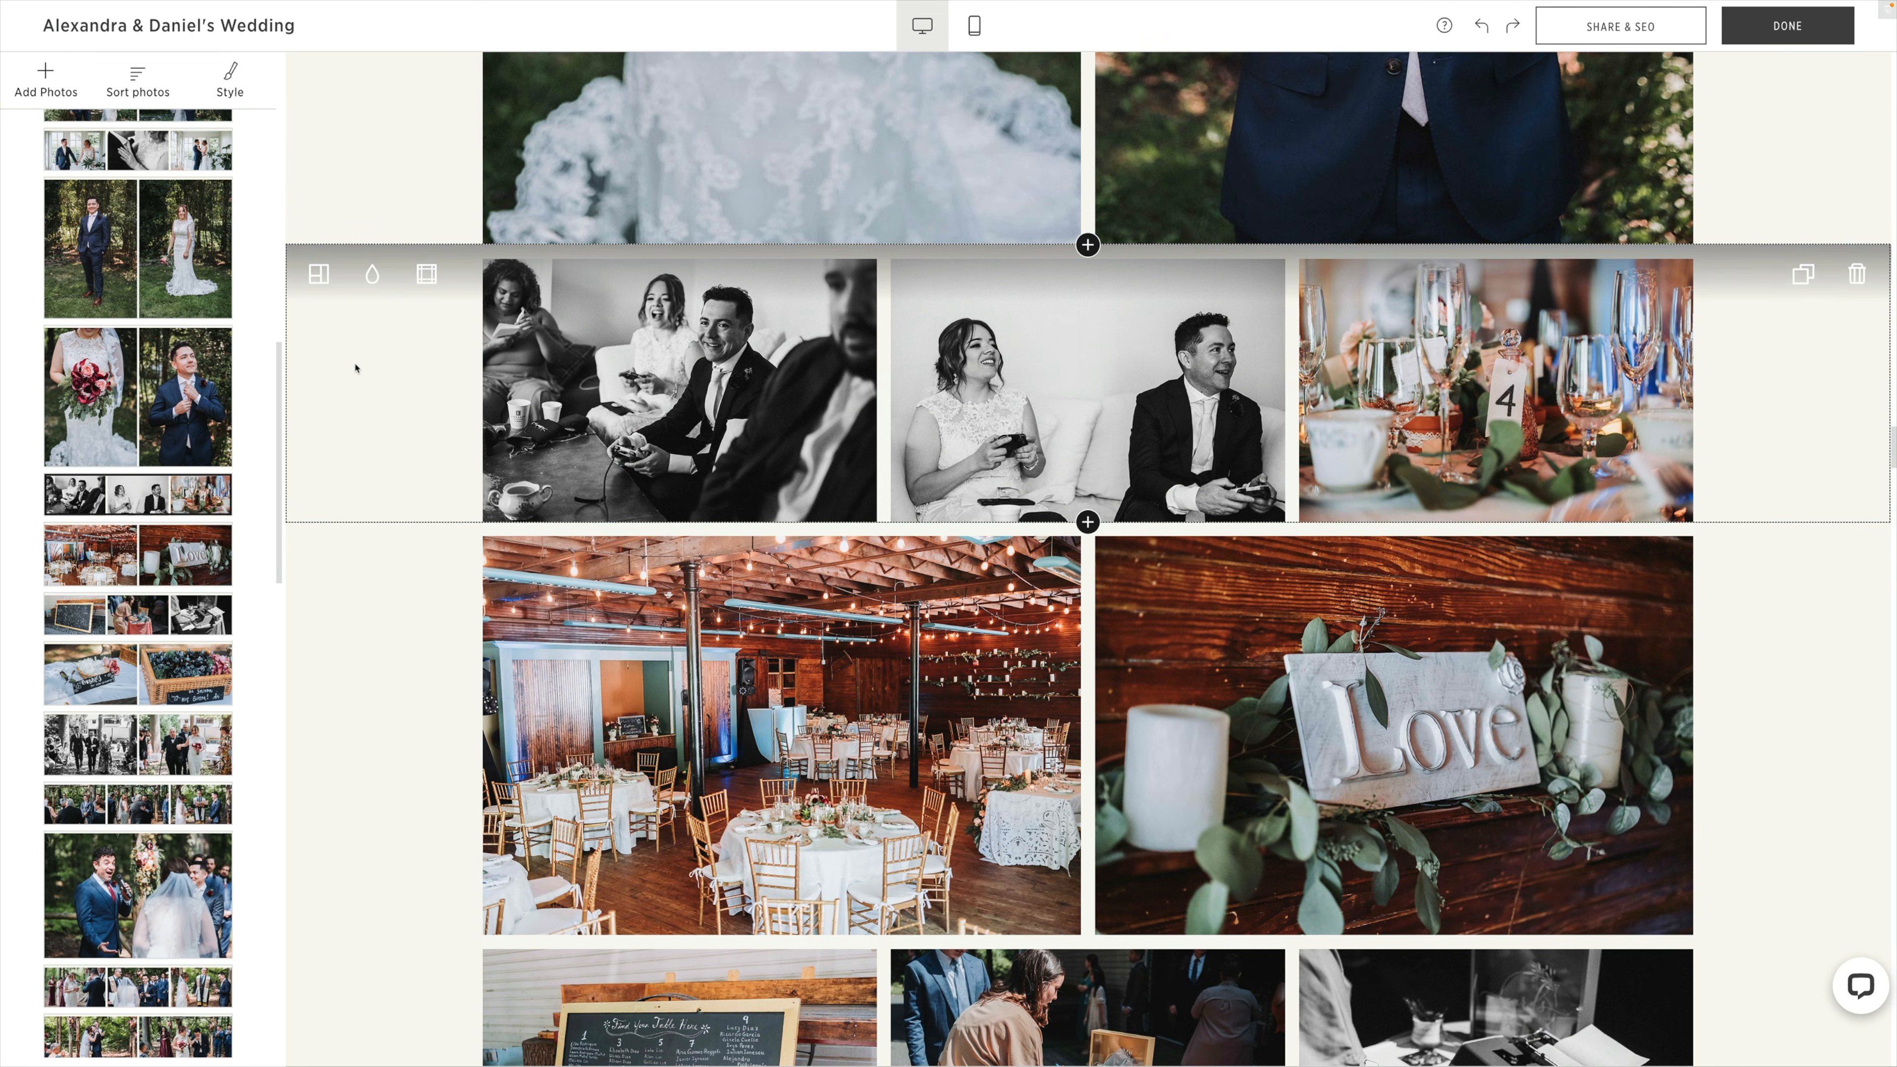
pyautogui.moveTo(1495, 386)
pyautogui.moveTo(1427, 385); pyautogui.dragTo(1089, 522)
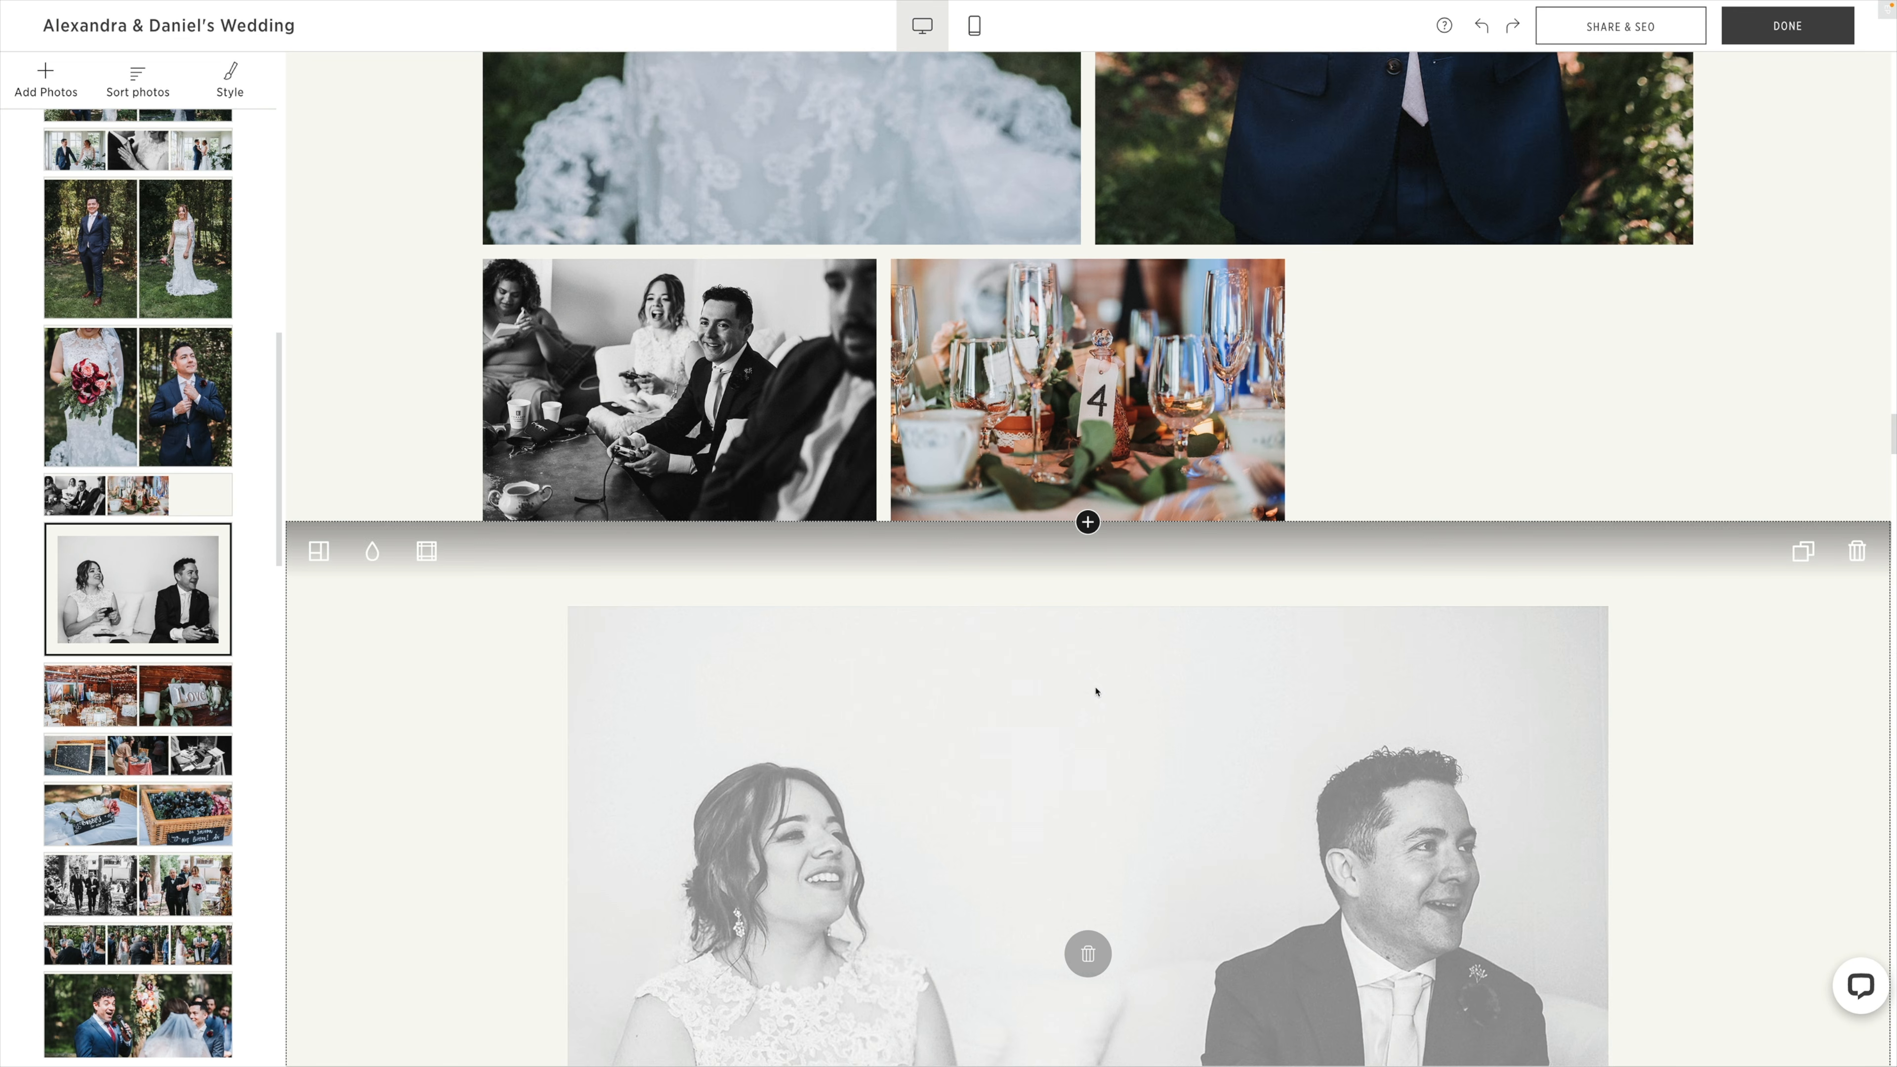
pyautogui.moveTo(1092, 690); pyautogui.dragTo(1078, 399)
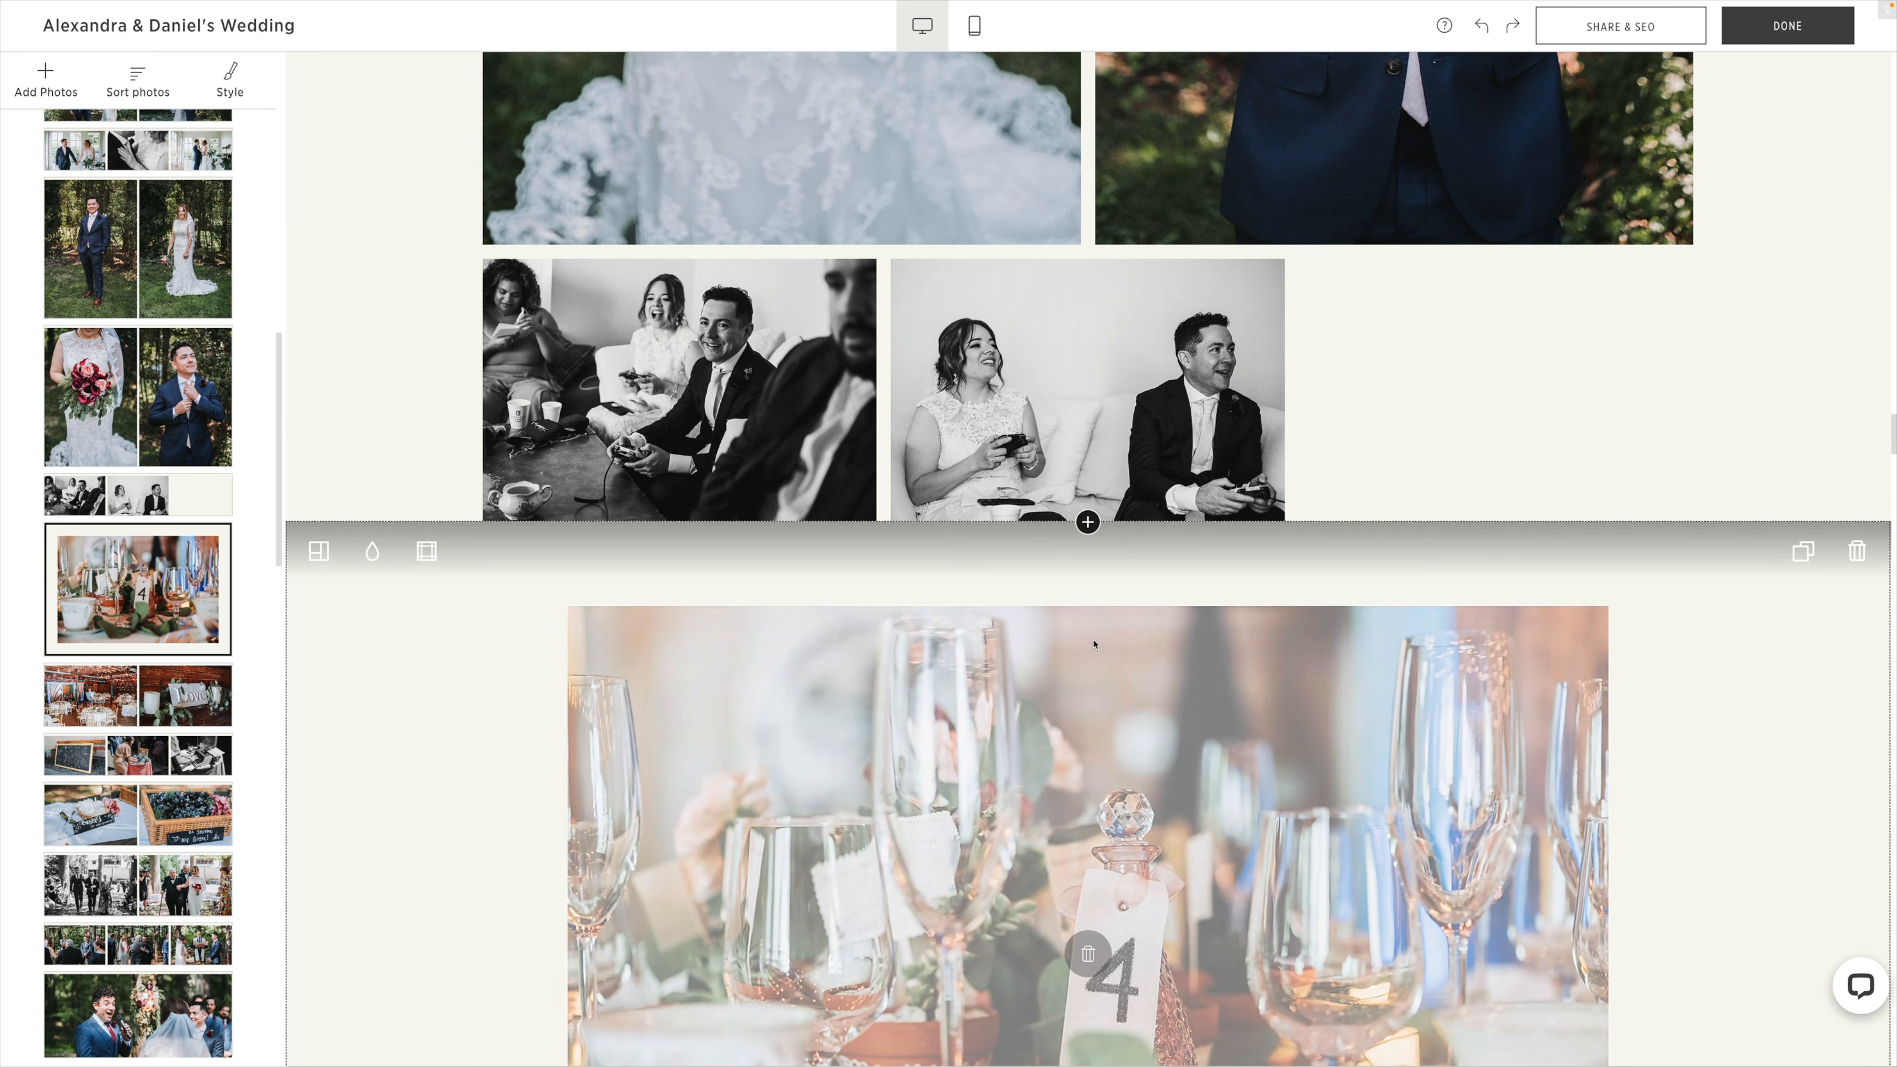
# Browse the available block layouts in the Full style for the table number 4 photo.
pyautogui.scroll(-4, 1117, 675)
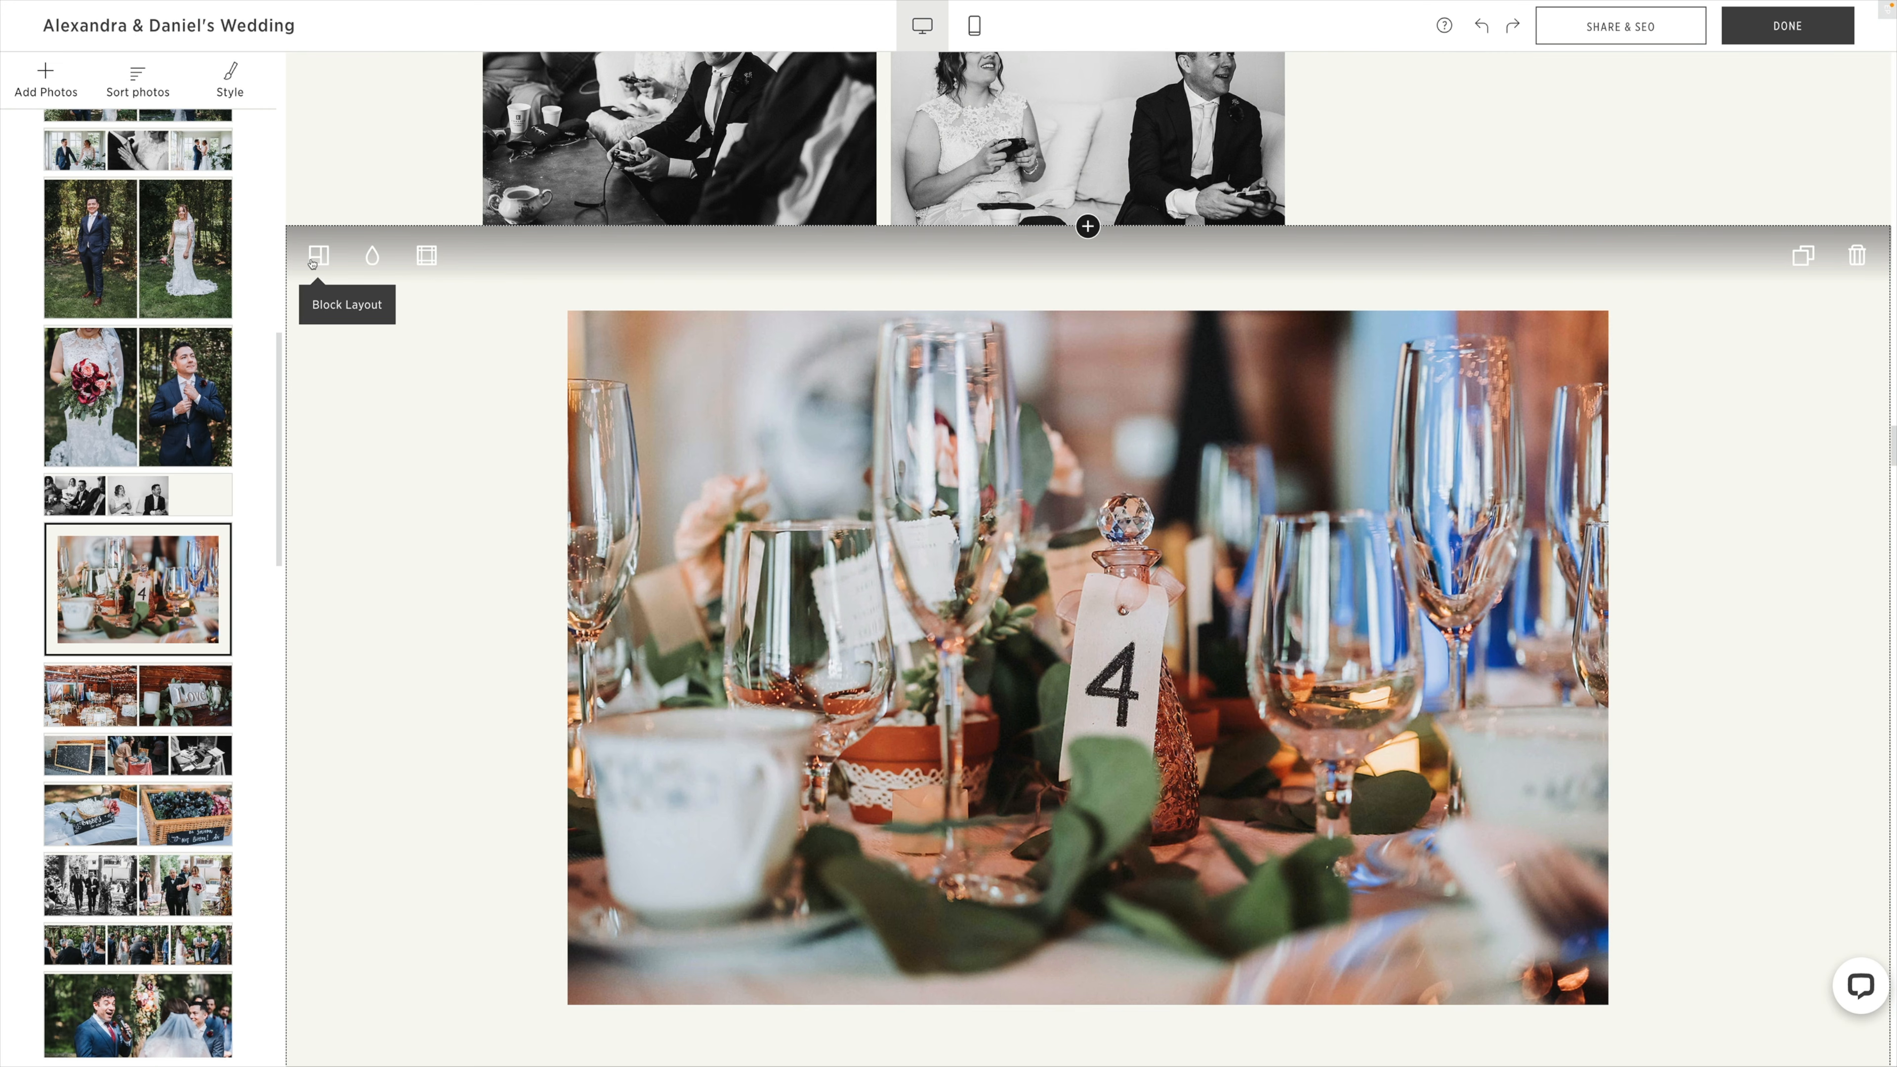
pyautogui.click(317, 257)
pyautogui.scroll(-3, 499, 427)
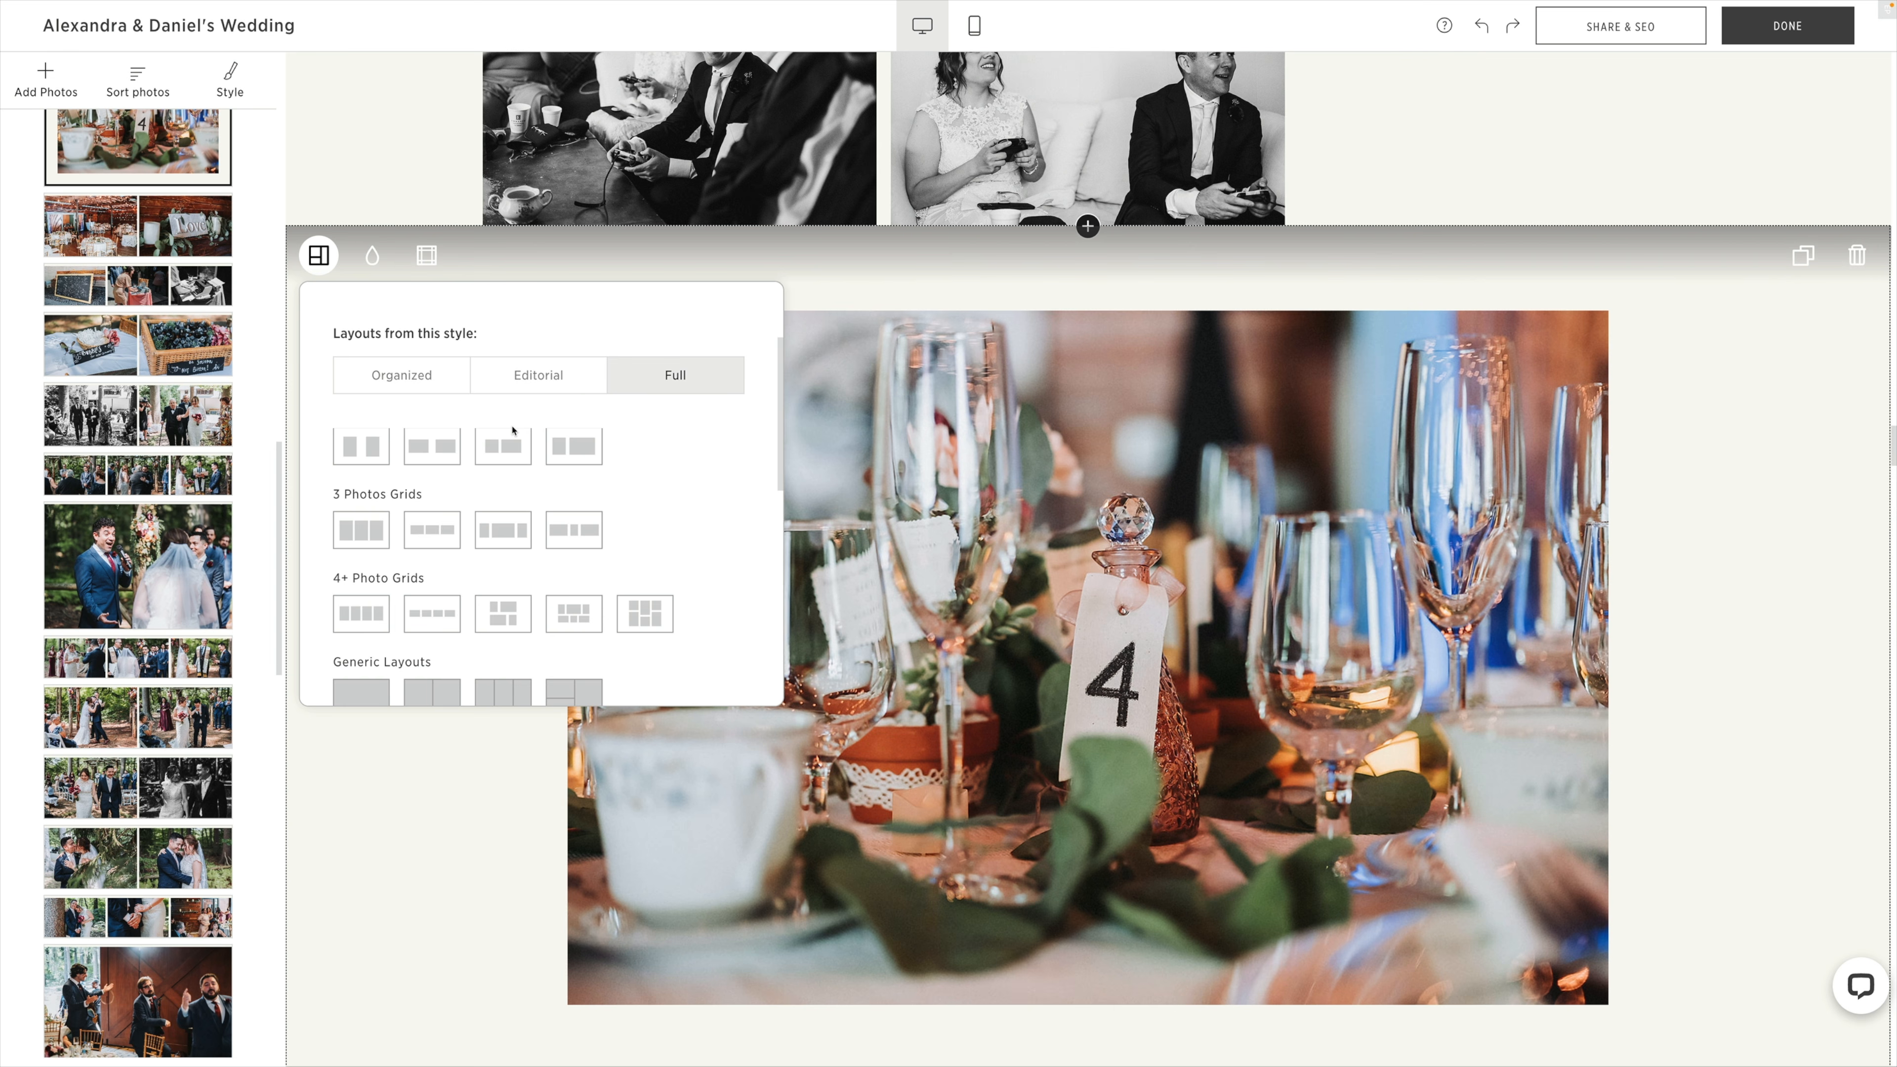
pyautogui.scroll(-5, 639, 437)
pyautogui.scroll(2, 635, 430)
pyautogui.scroll(1, 635, 430)
pyautogui.click(319, 255)
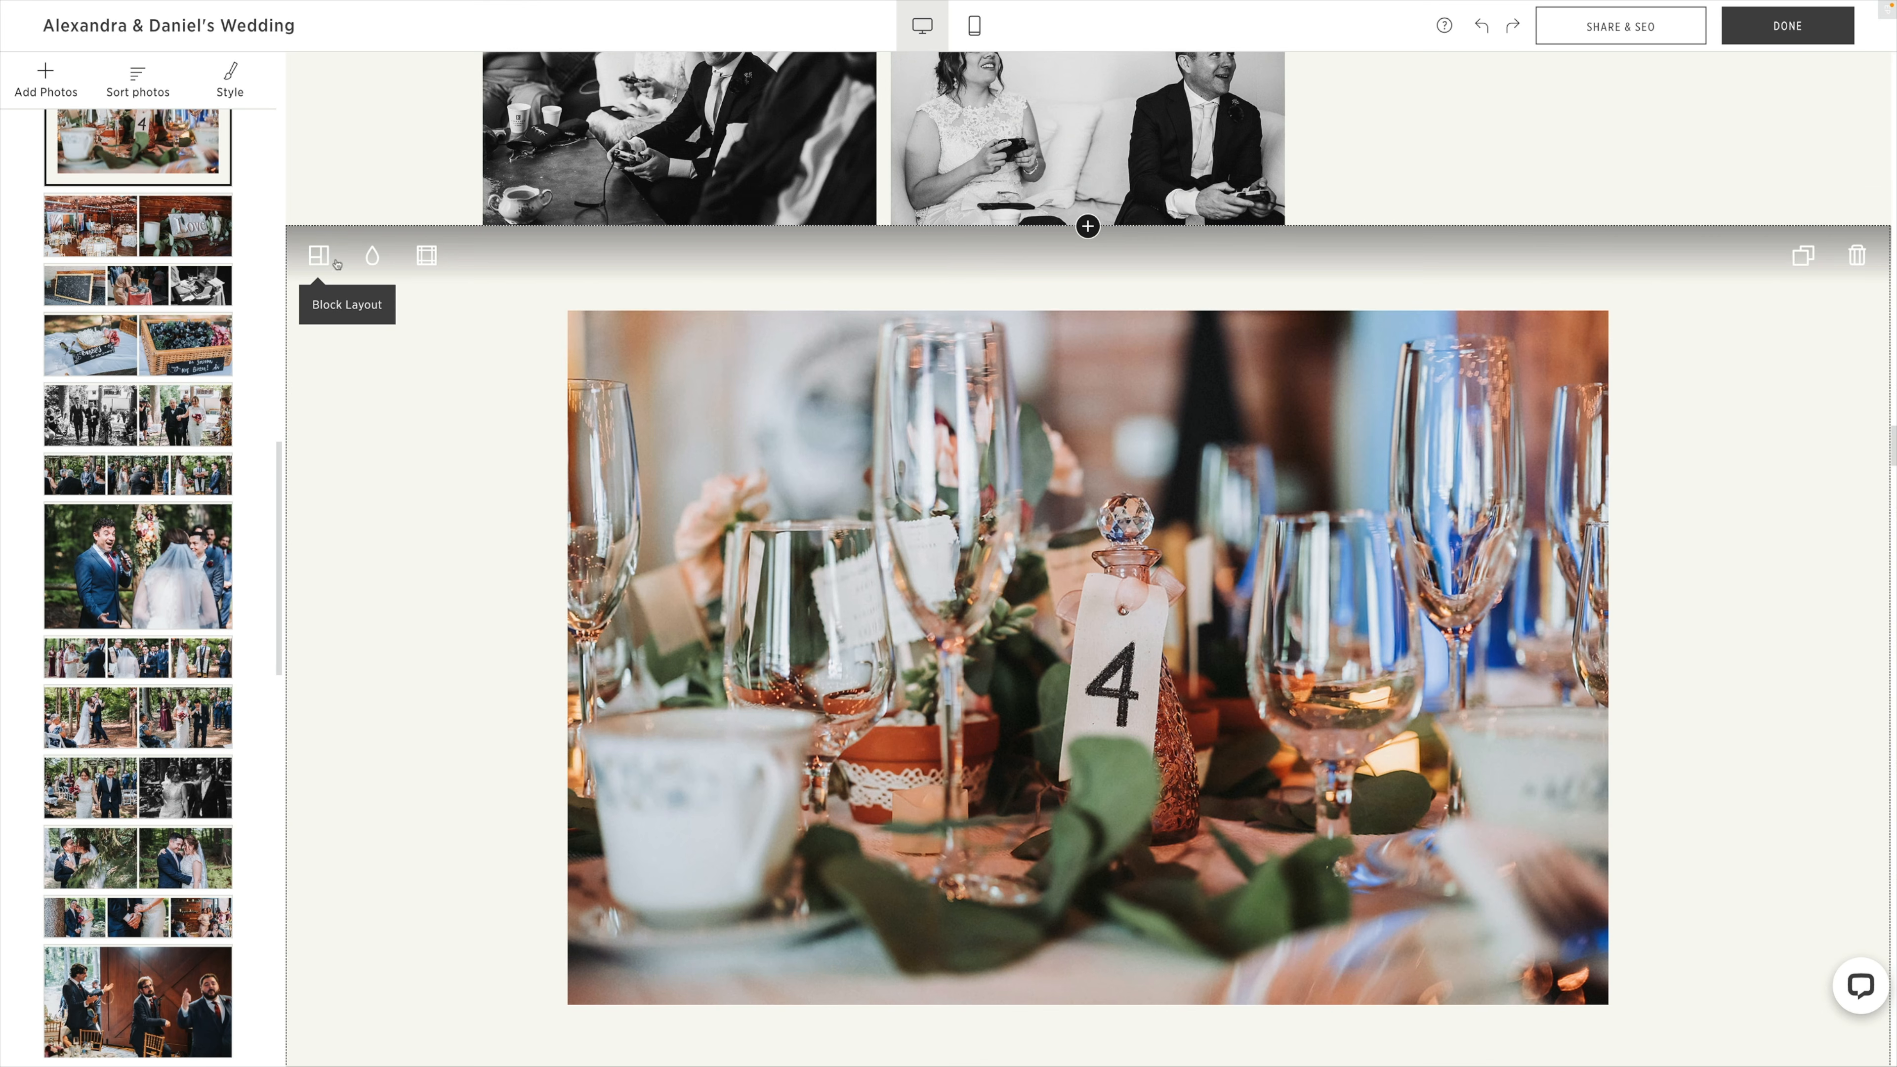
# Change the block with the reception hall and Love sign photos to the second 3 Photos Grids layout in the Full style.
pyautogui.scroll(-8, 436, 371)
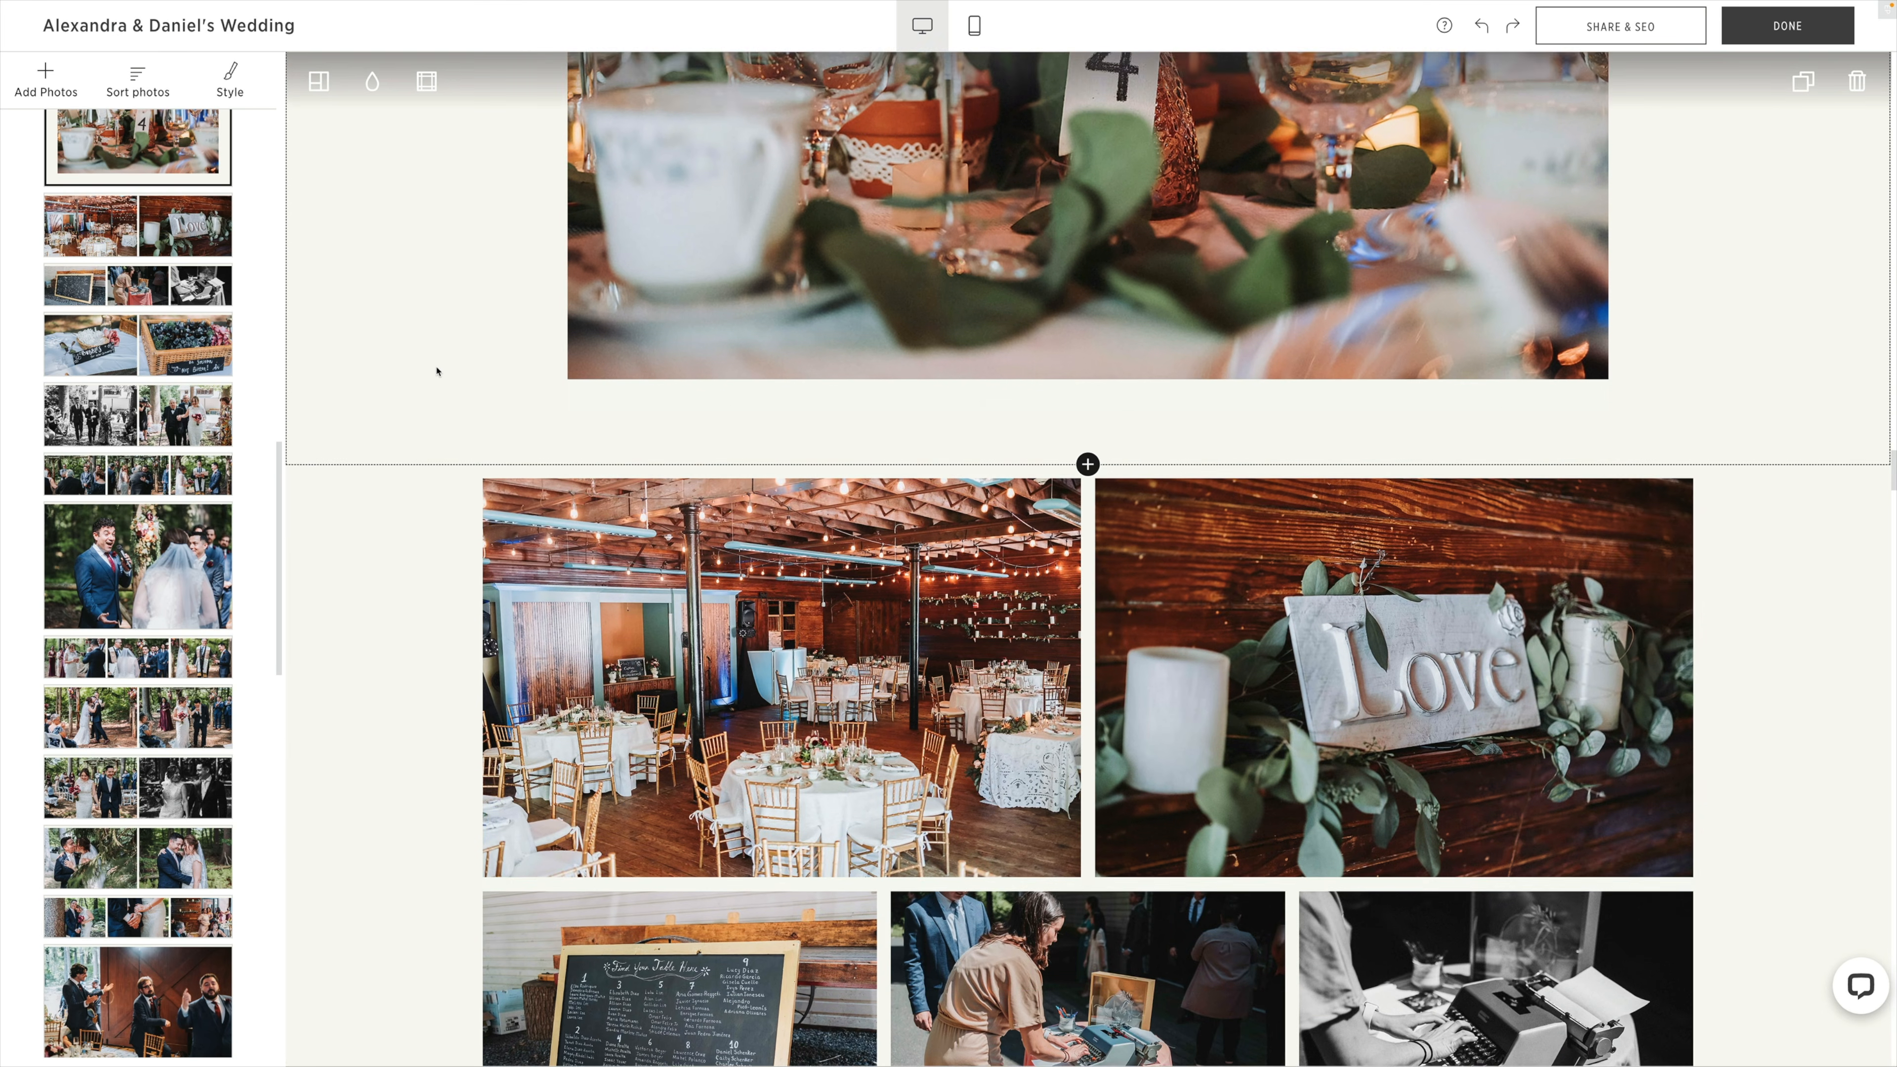
pyautogui.scroll(-1, 457, 569)
pyautogui.scroll(1, 459, 569)
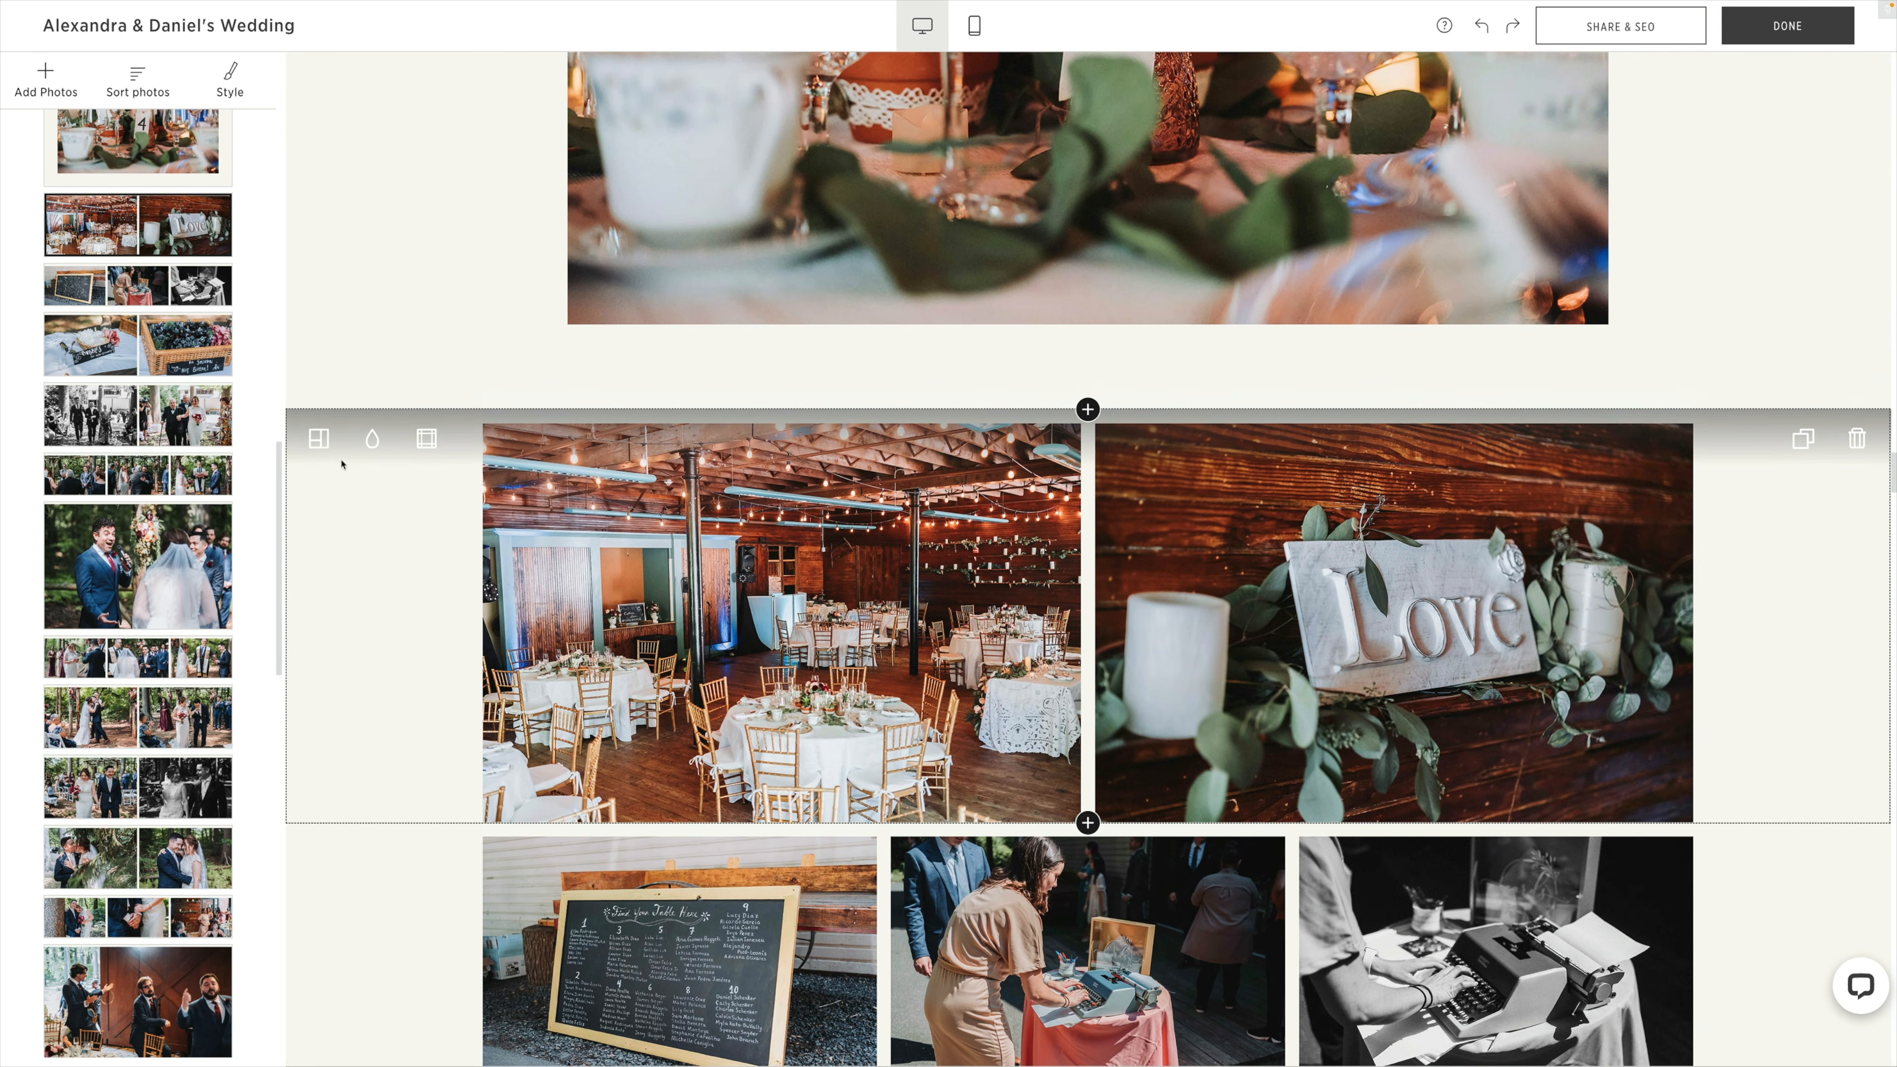
pyautogui.click(320, 440)
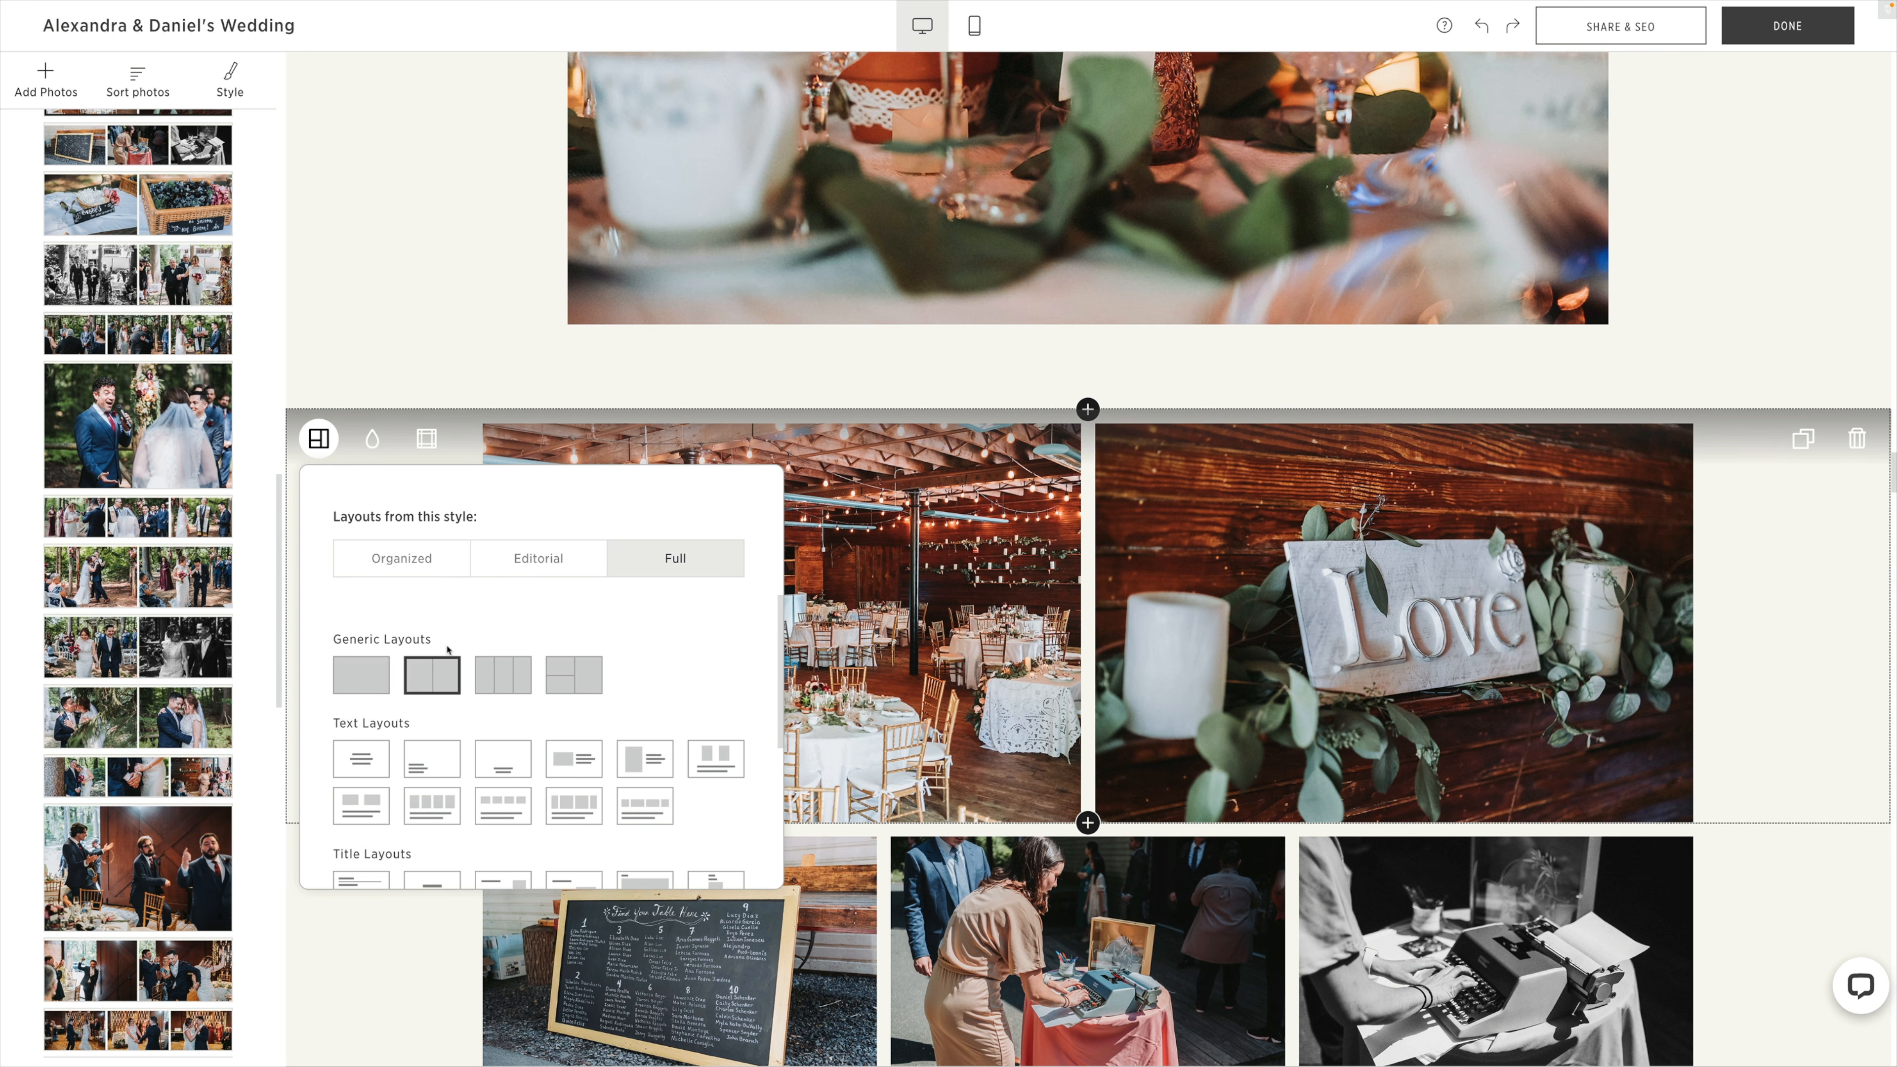
pyautogui.scroll(3, 628, 670)
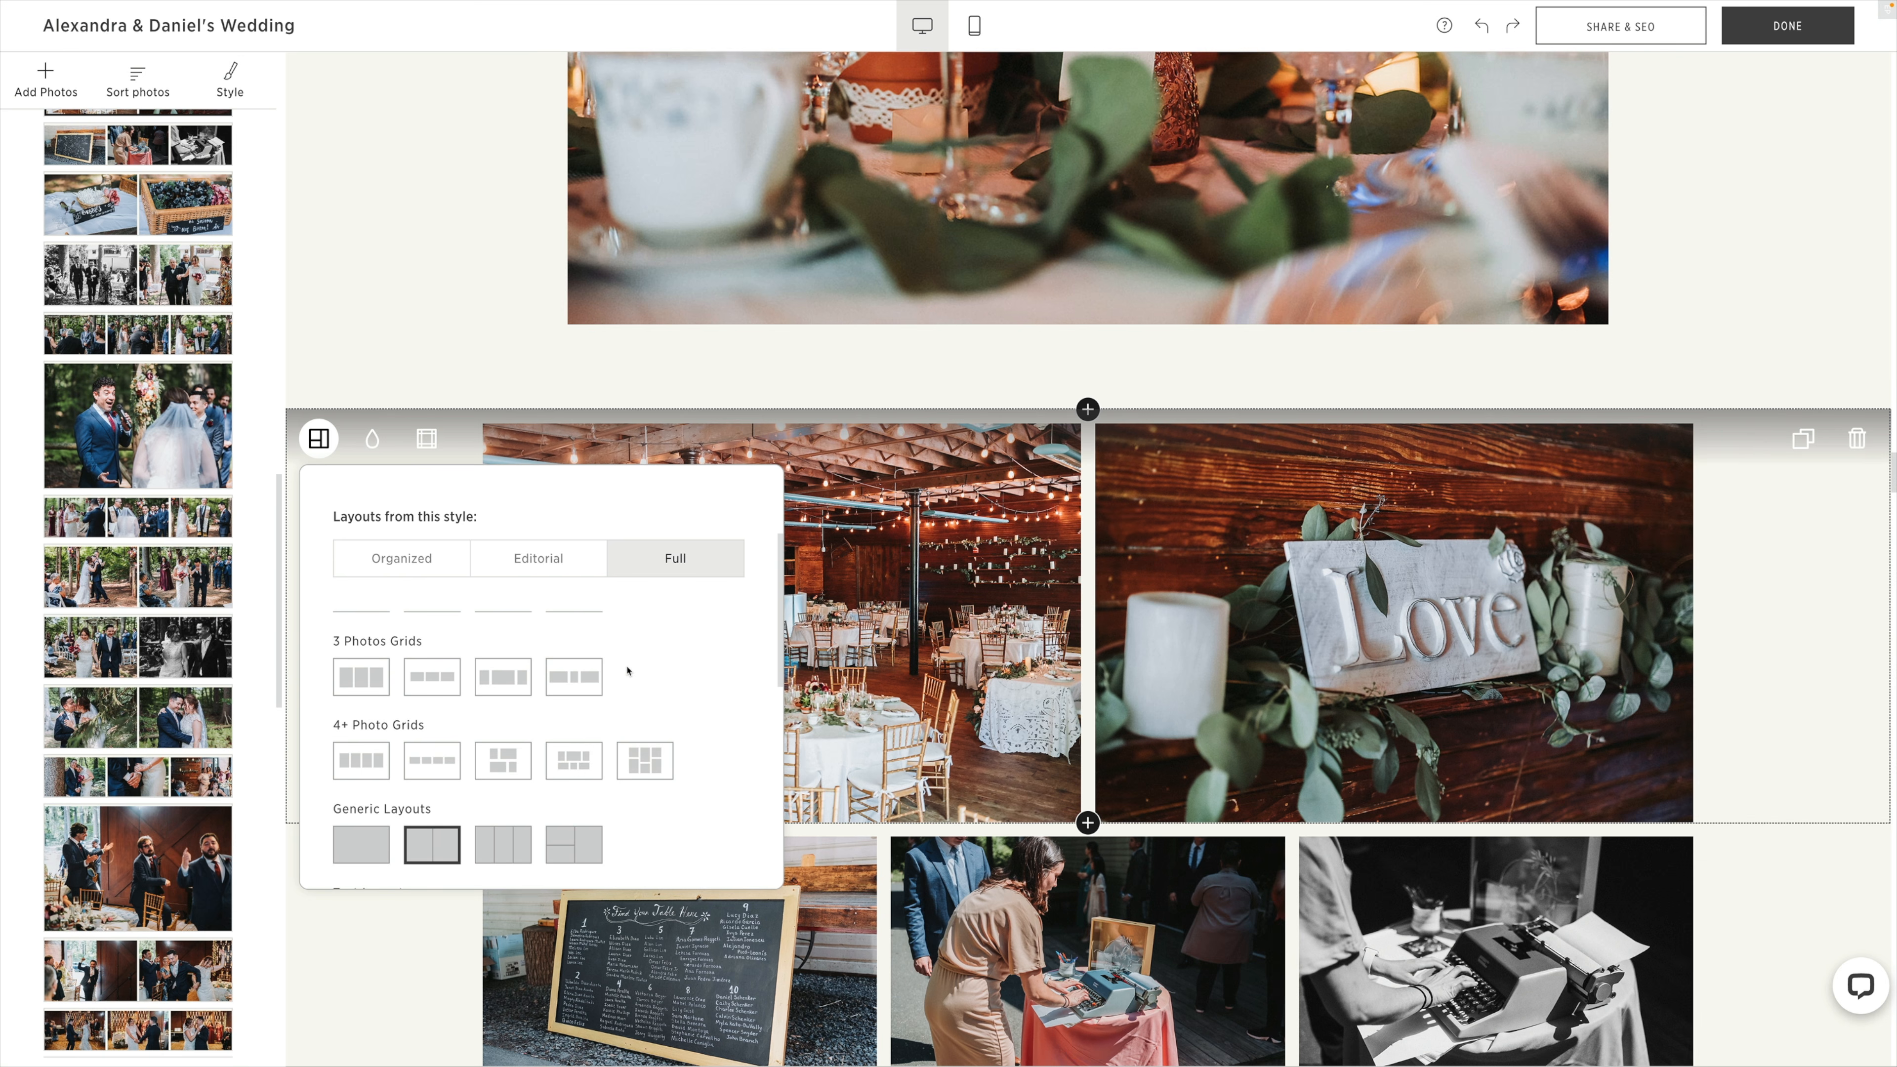
pyautogui.click(435, 681)
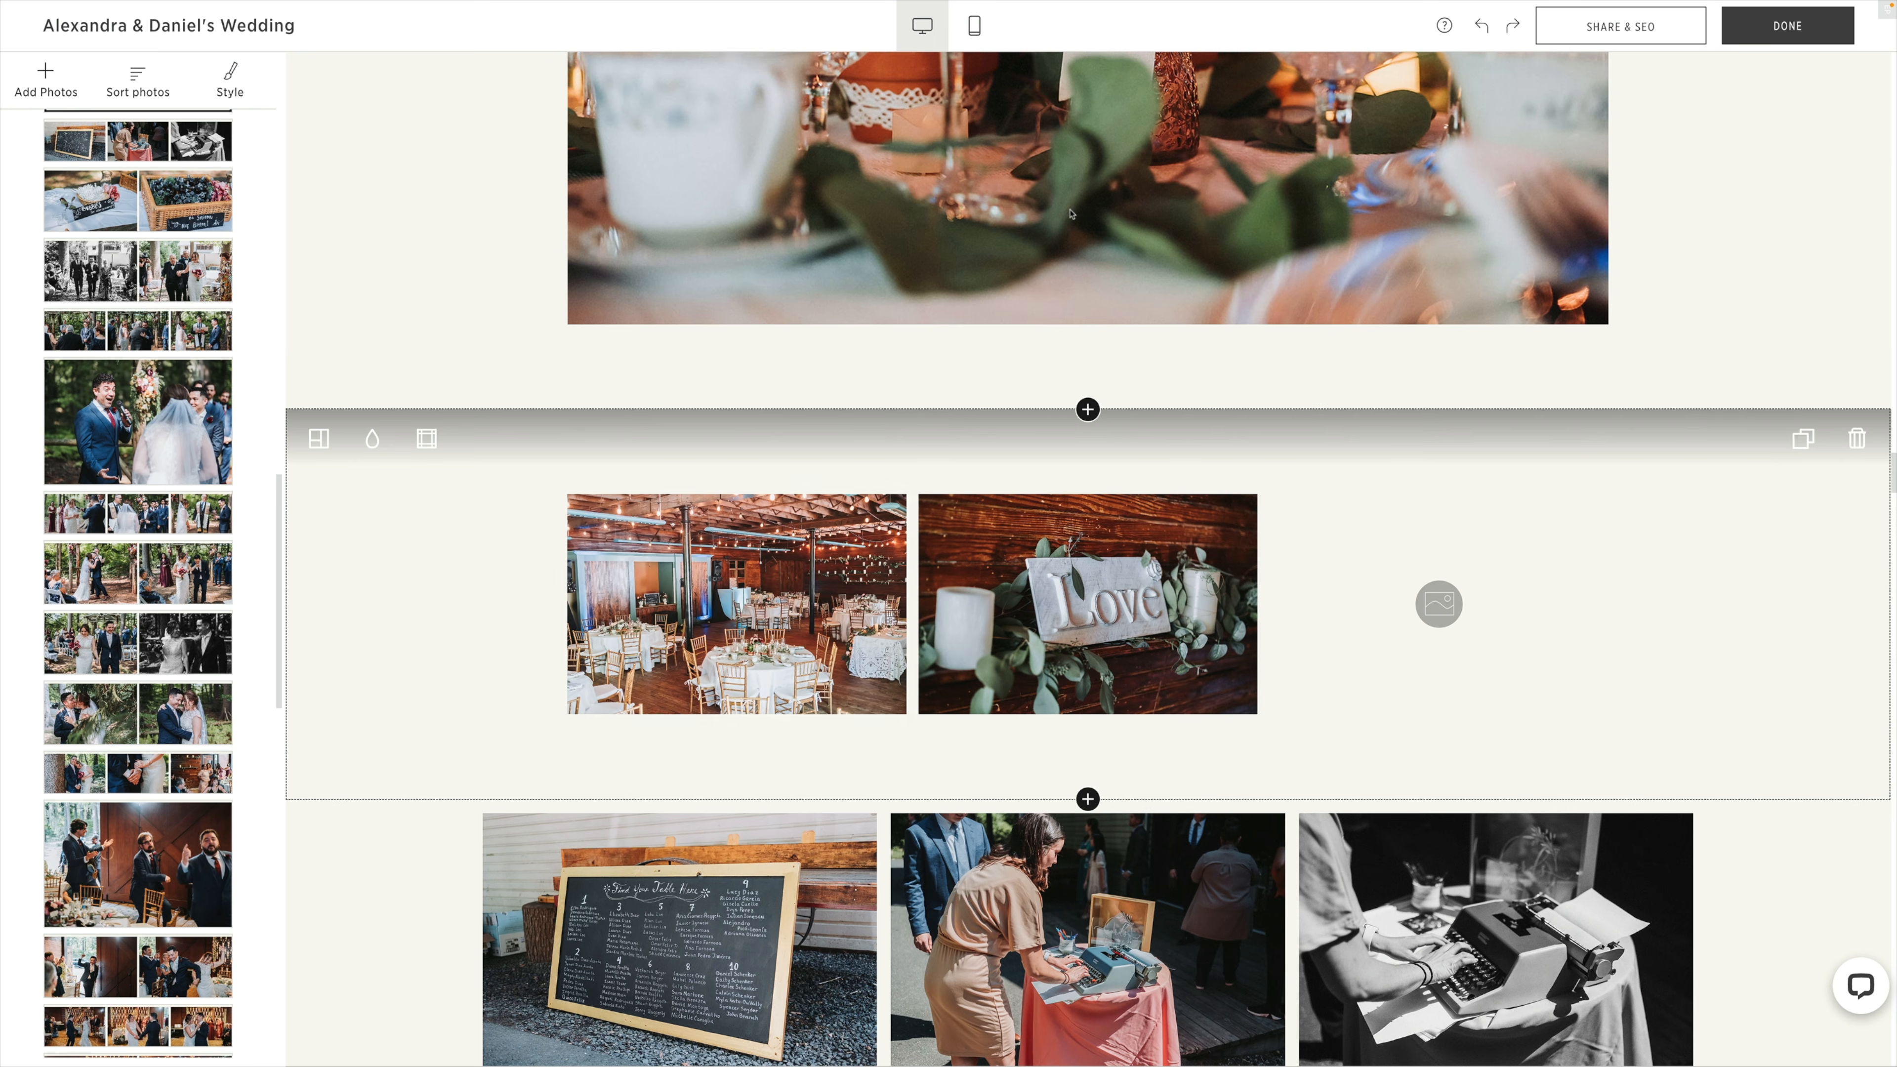
# Move the table number 4 photo into the empty slot beside the Love sign photo in the reception block.
pyautogui.moveTo(1028, 248); pyautogui.dragTo(1430, 728)
pyautogui.scroll(-10, 855, 609)
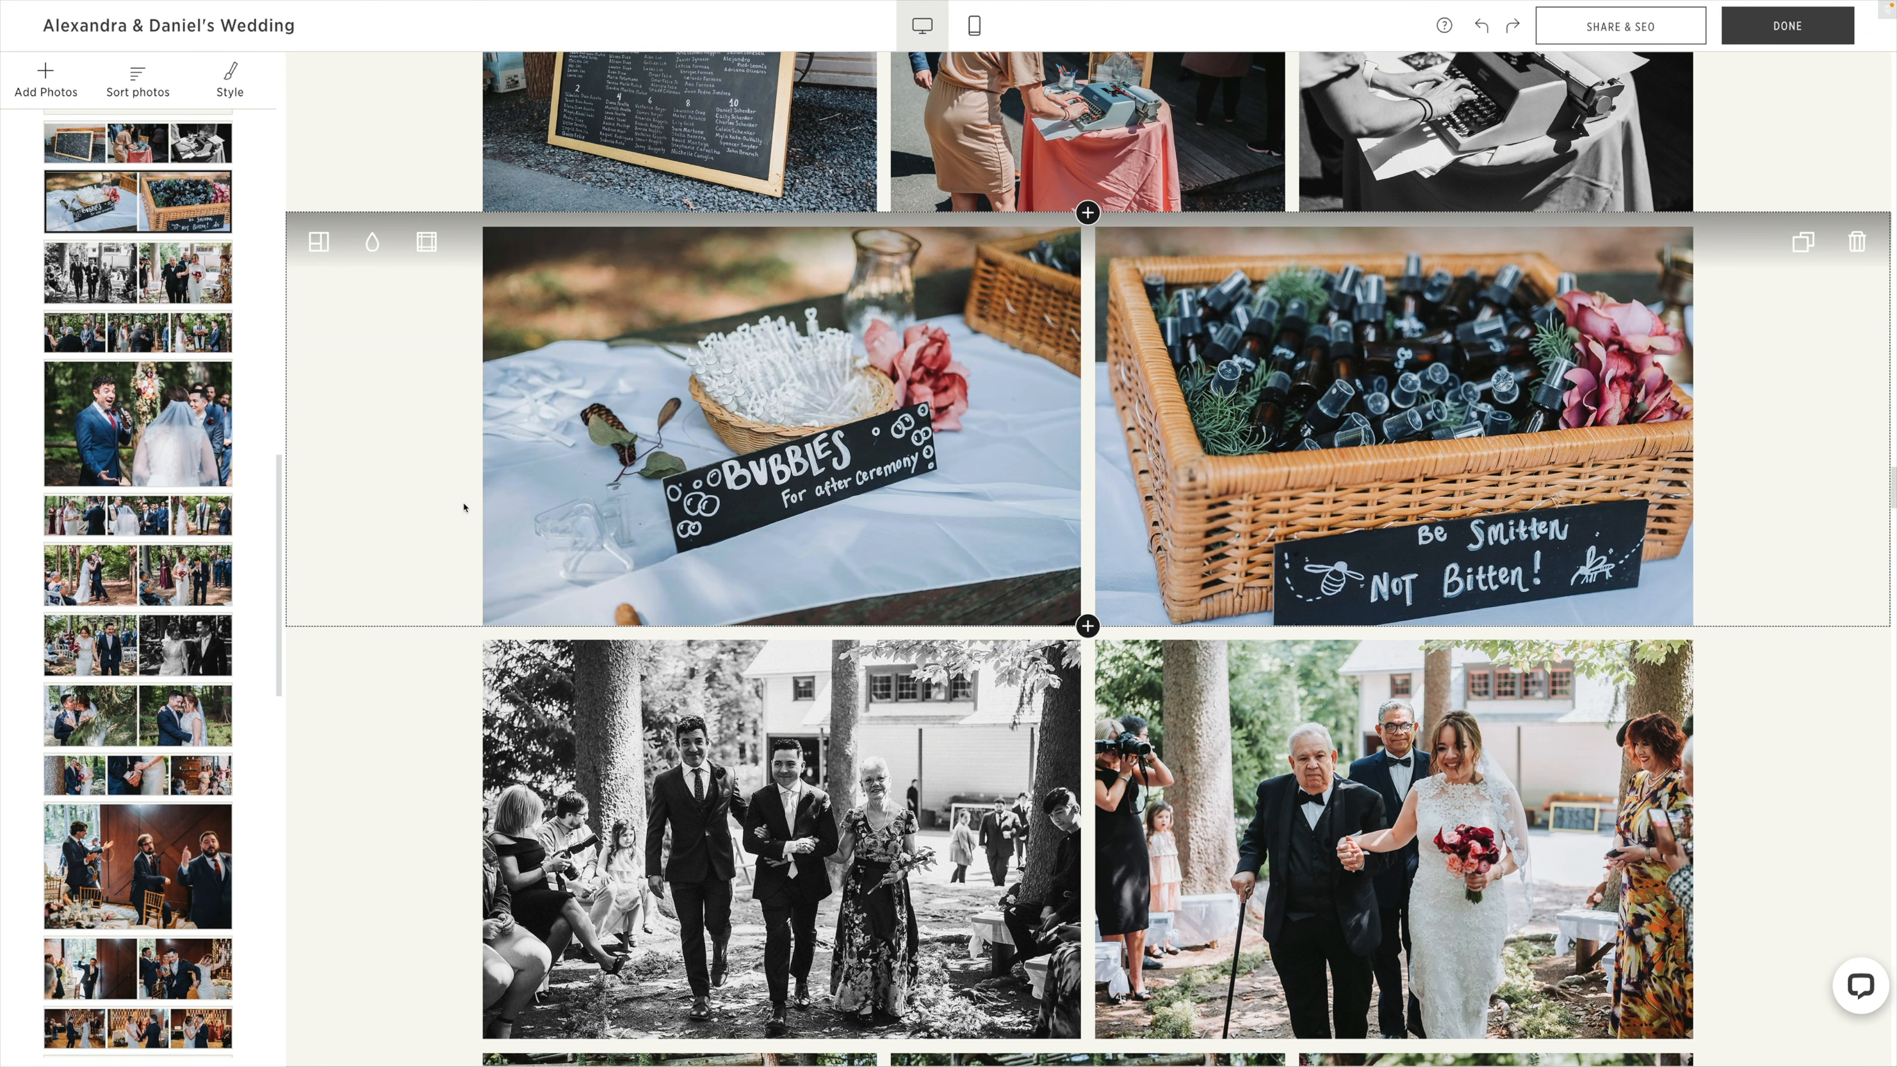
pyautogui.scroll(8, 441, 510)
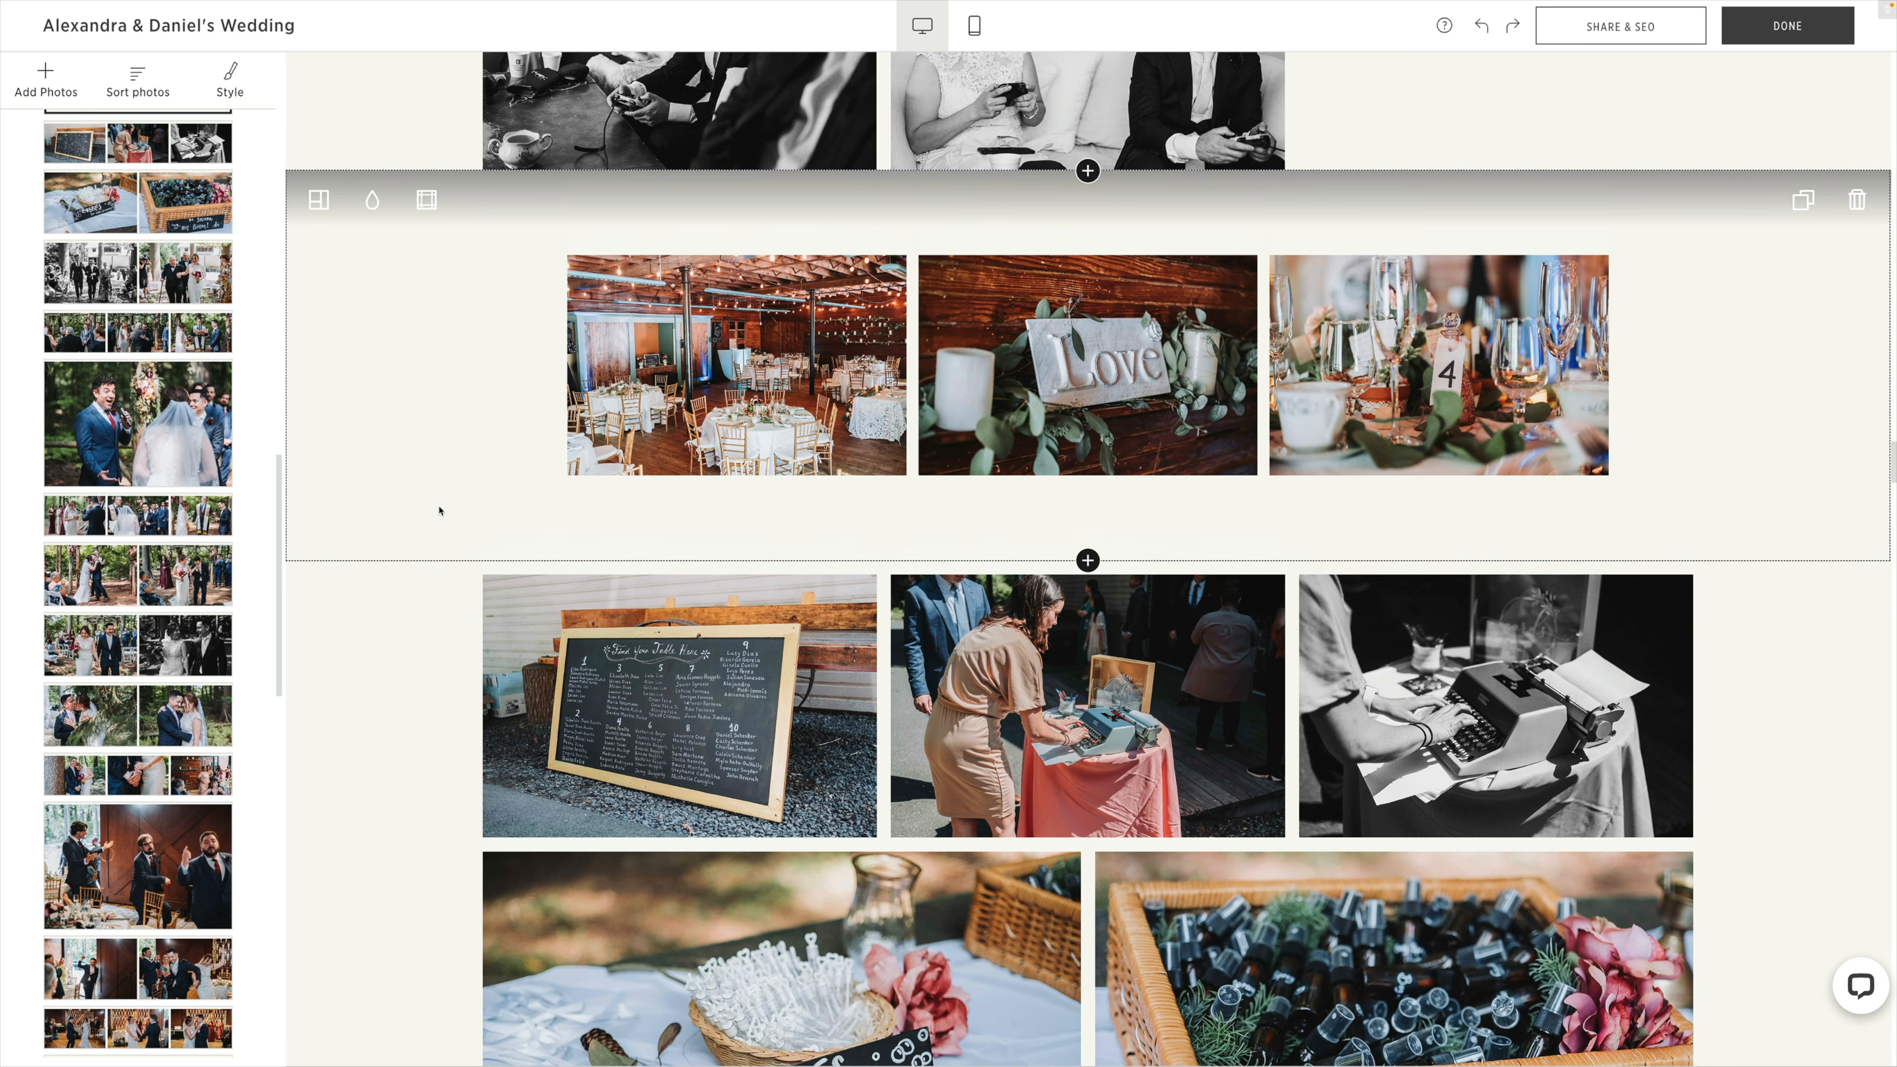
# Change the black-and-white gaming photos block to the second 2 Photo Grids layout in the Full style.
pyautogui.scroll(6, 439, 511)
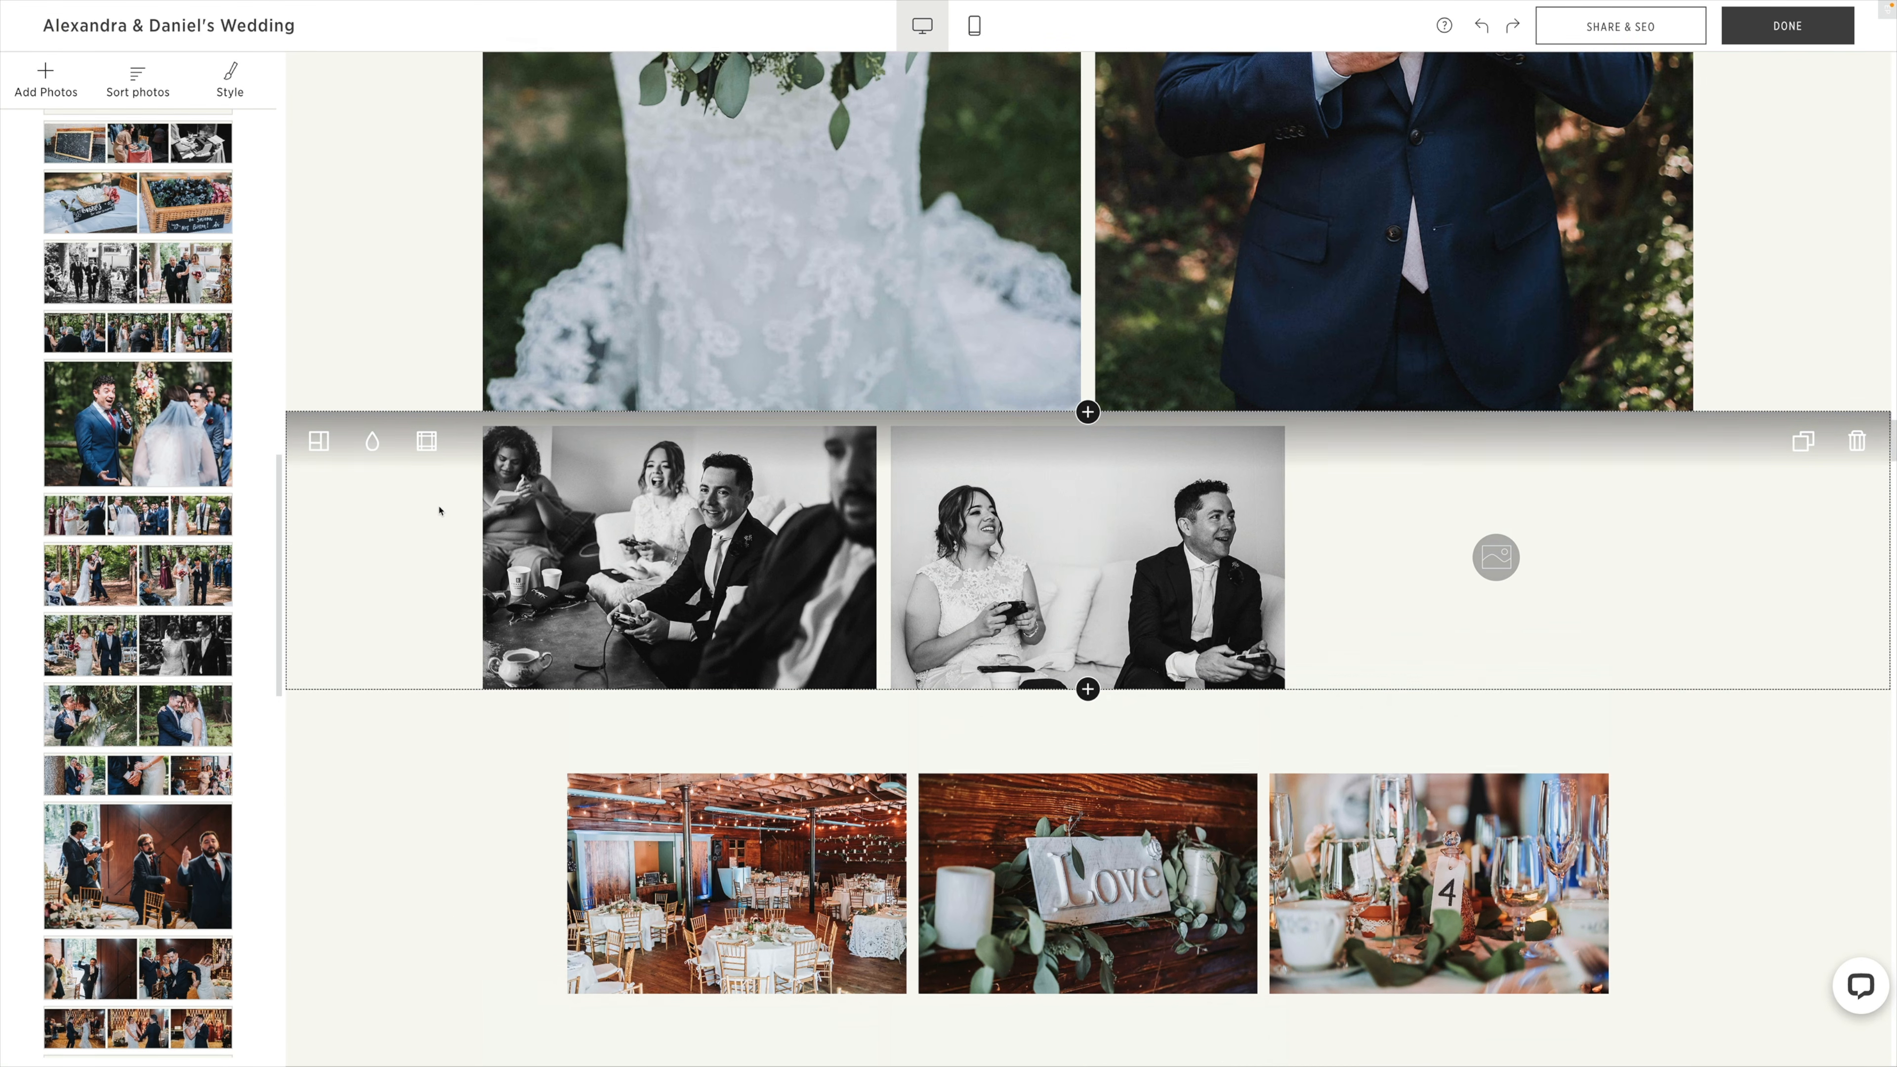
pyautogui.click(317, 445)
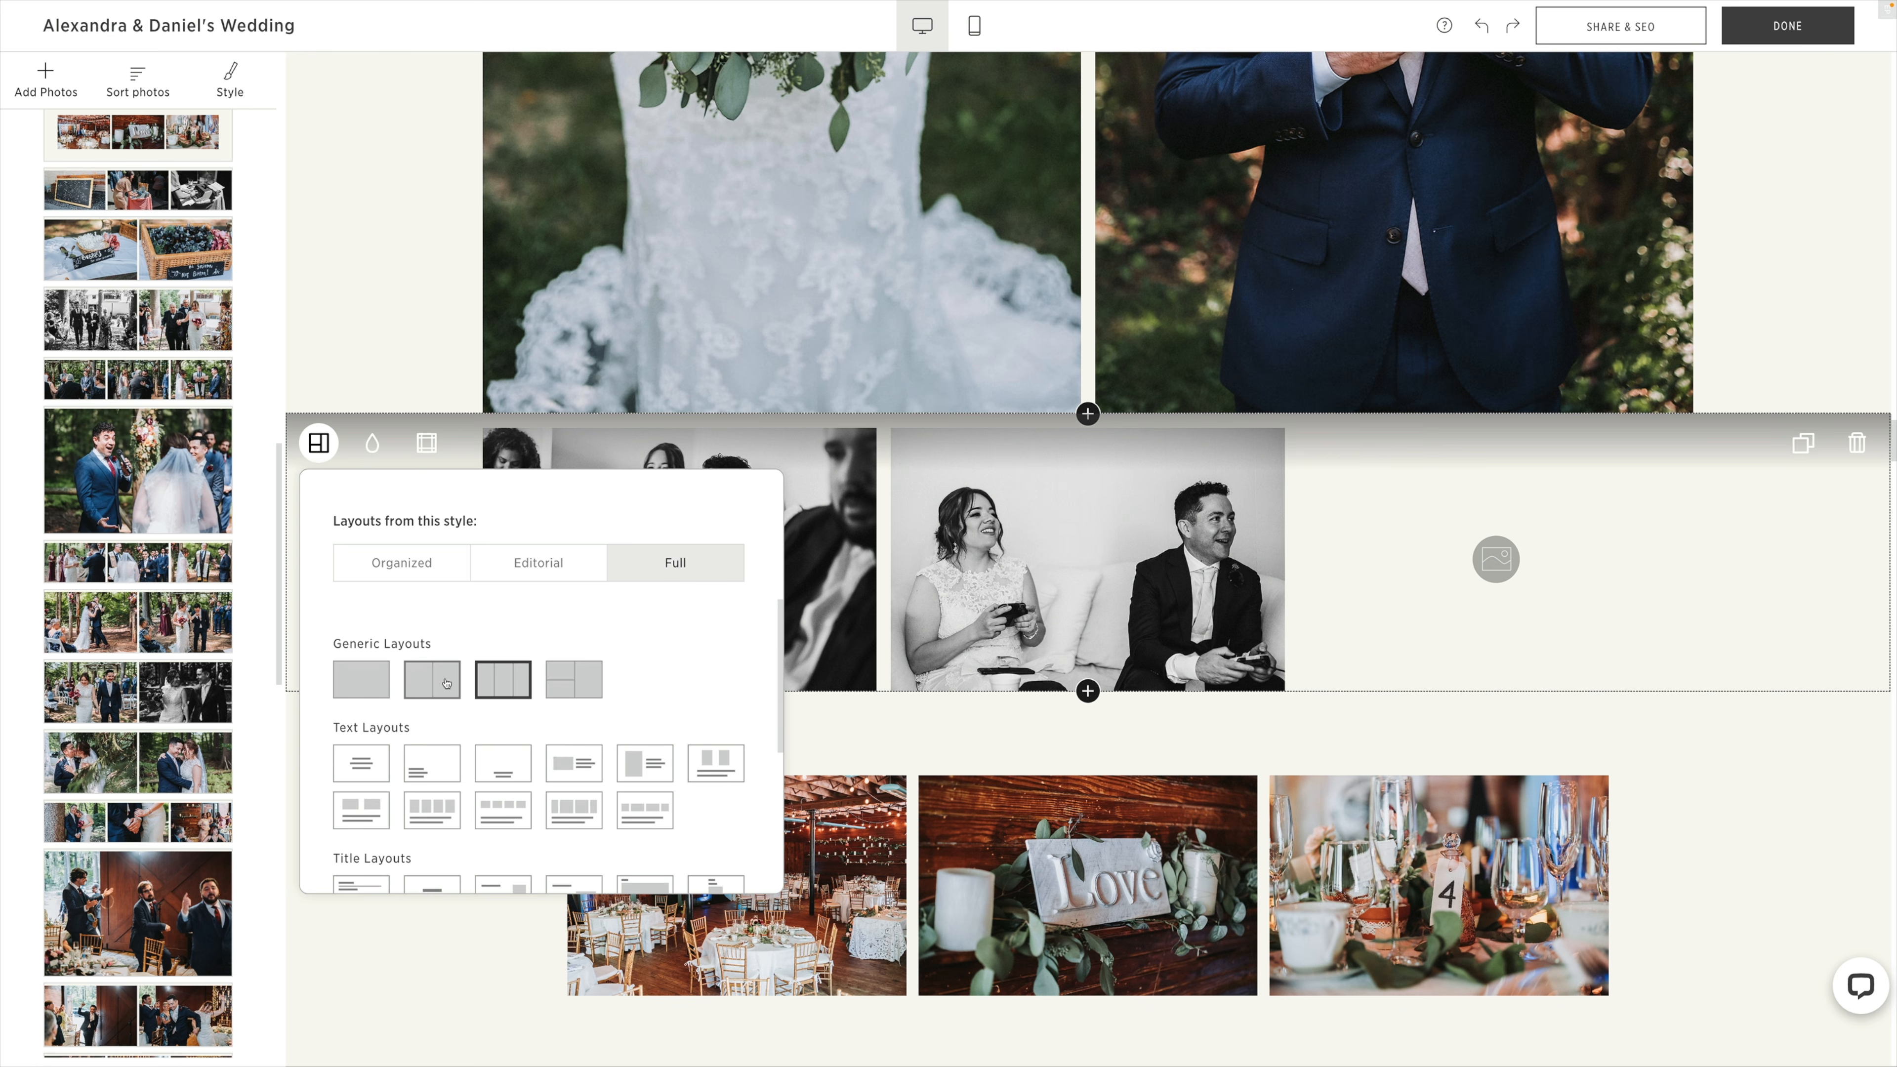
pyautogui.scroll(3, 446, 682)
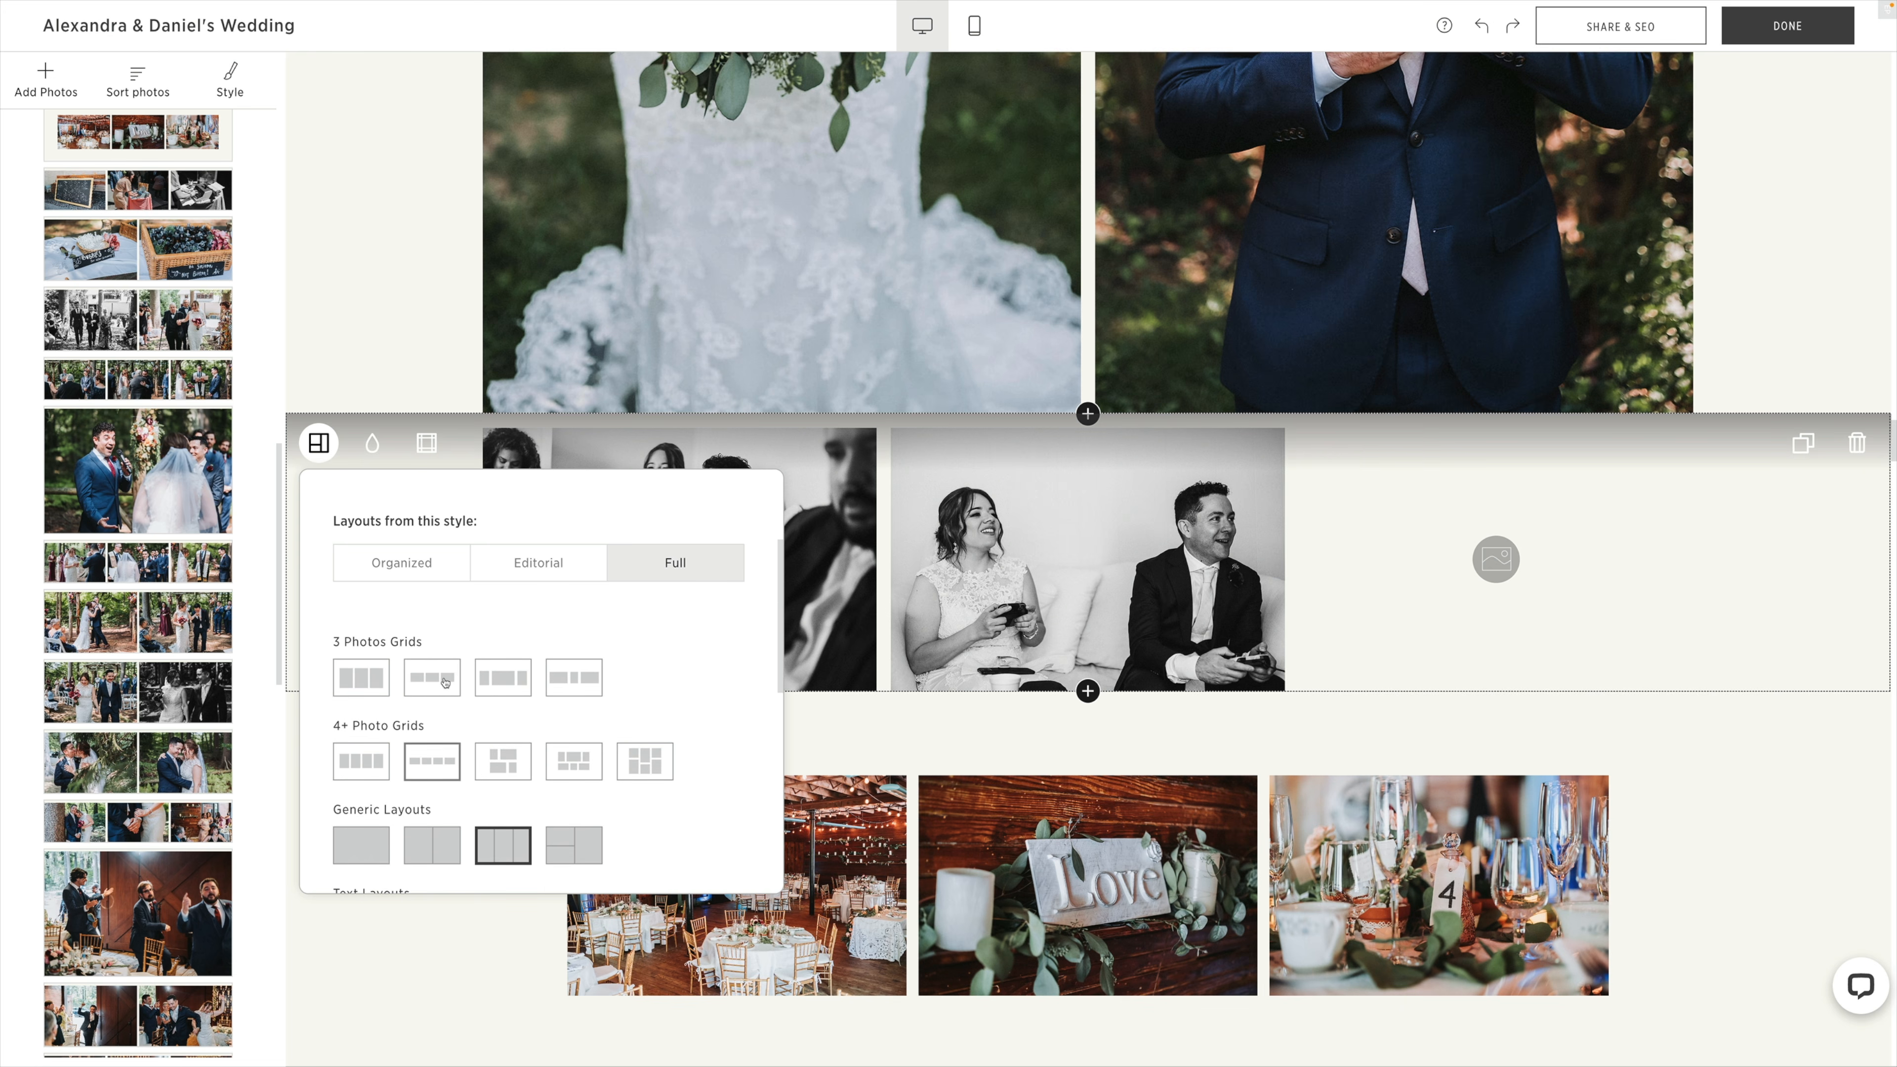
pyautogui.scroll(2, 446, 682)
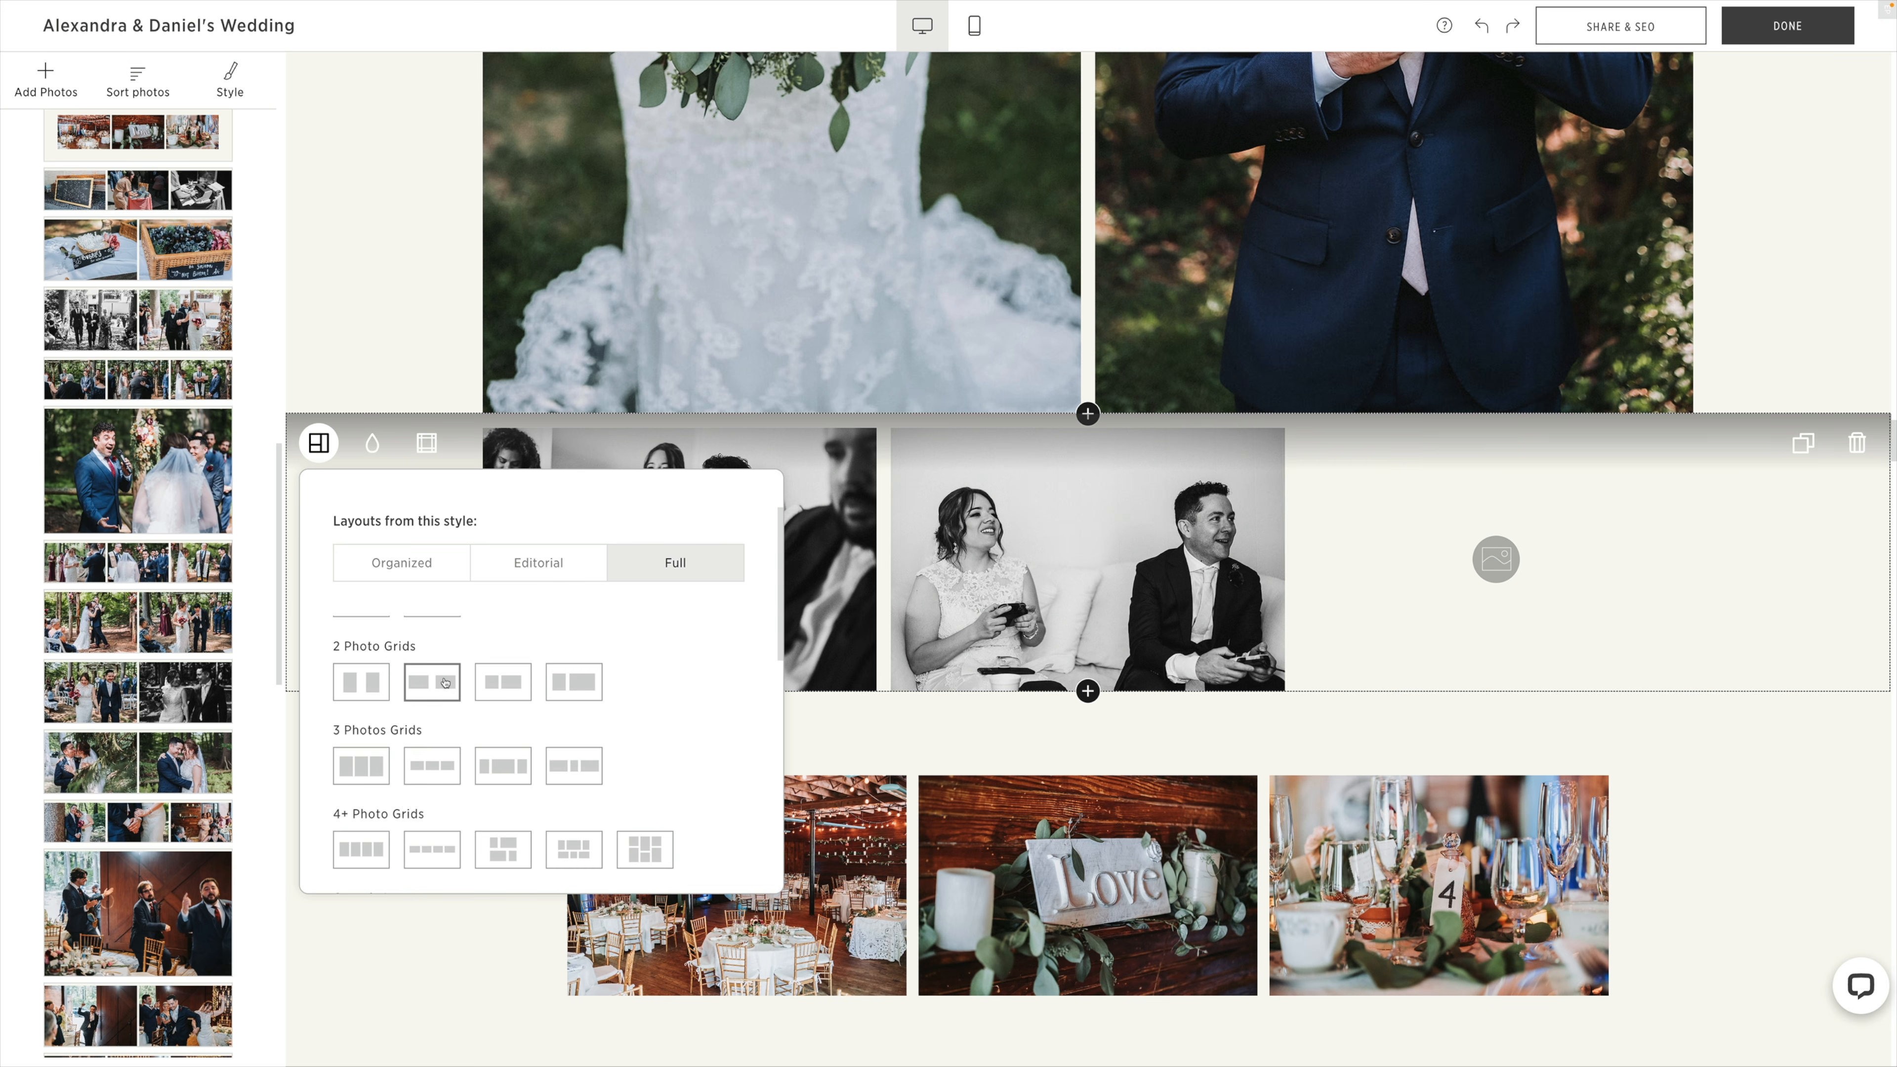
pyautogui.scroll(2, 446, 682)
pyautogui.click(432, 757)
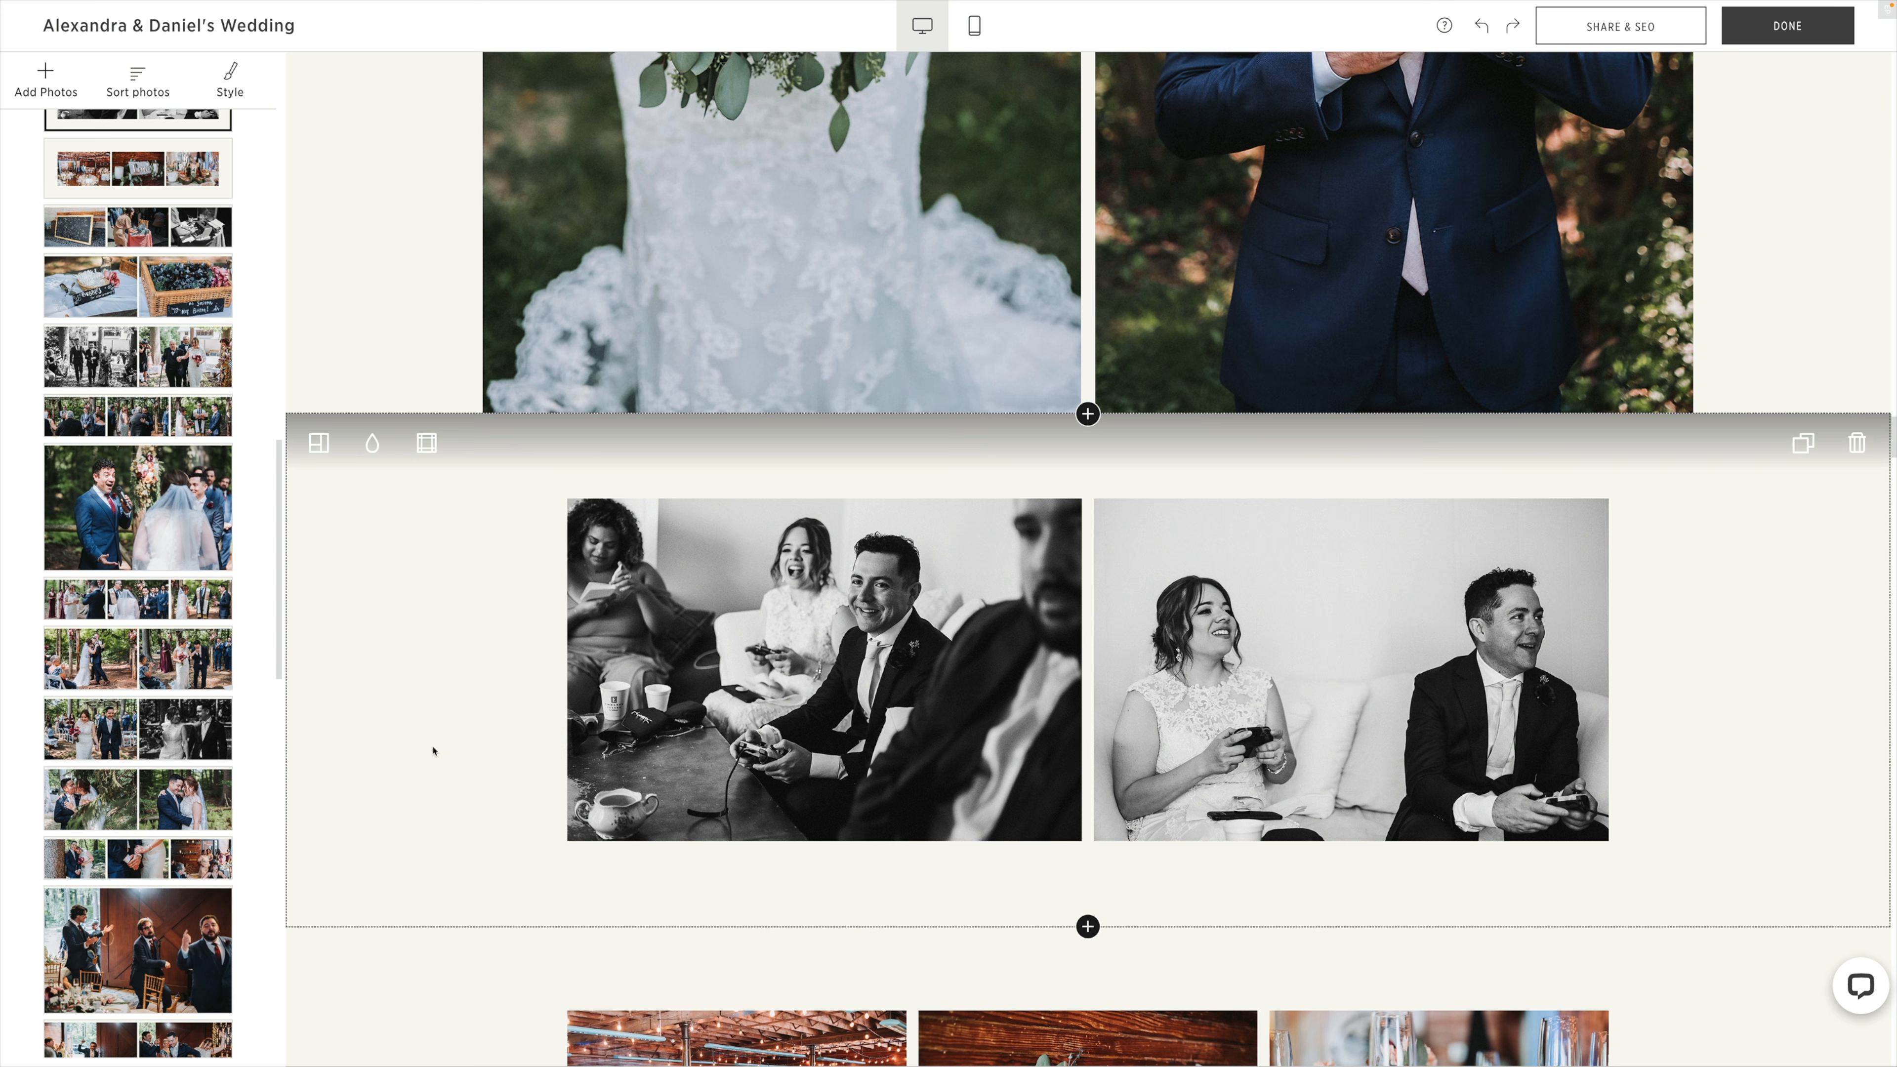
# Reduce the border around the black-and-white gaming photos block to None.
pyautogui.scroll(-1, 470, 717)
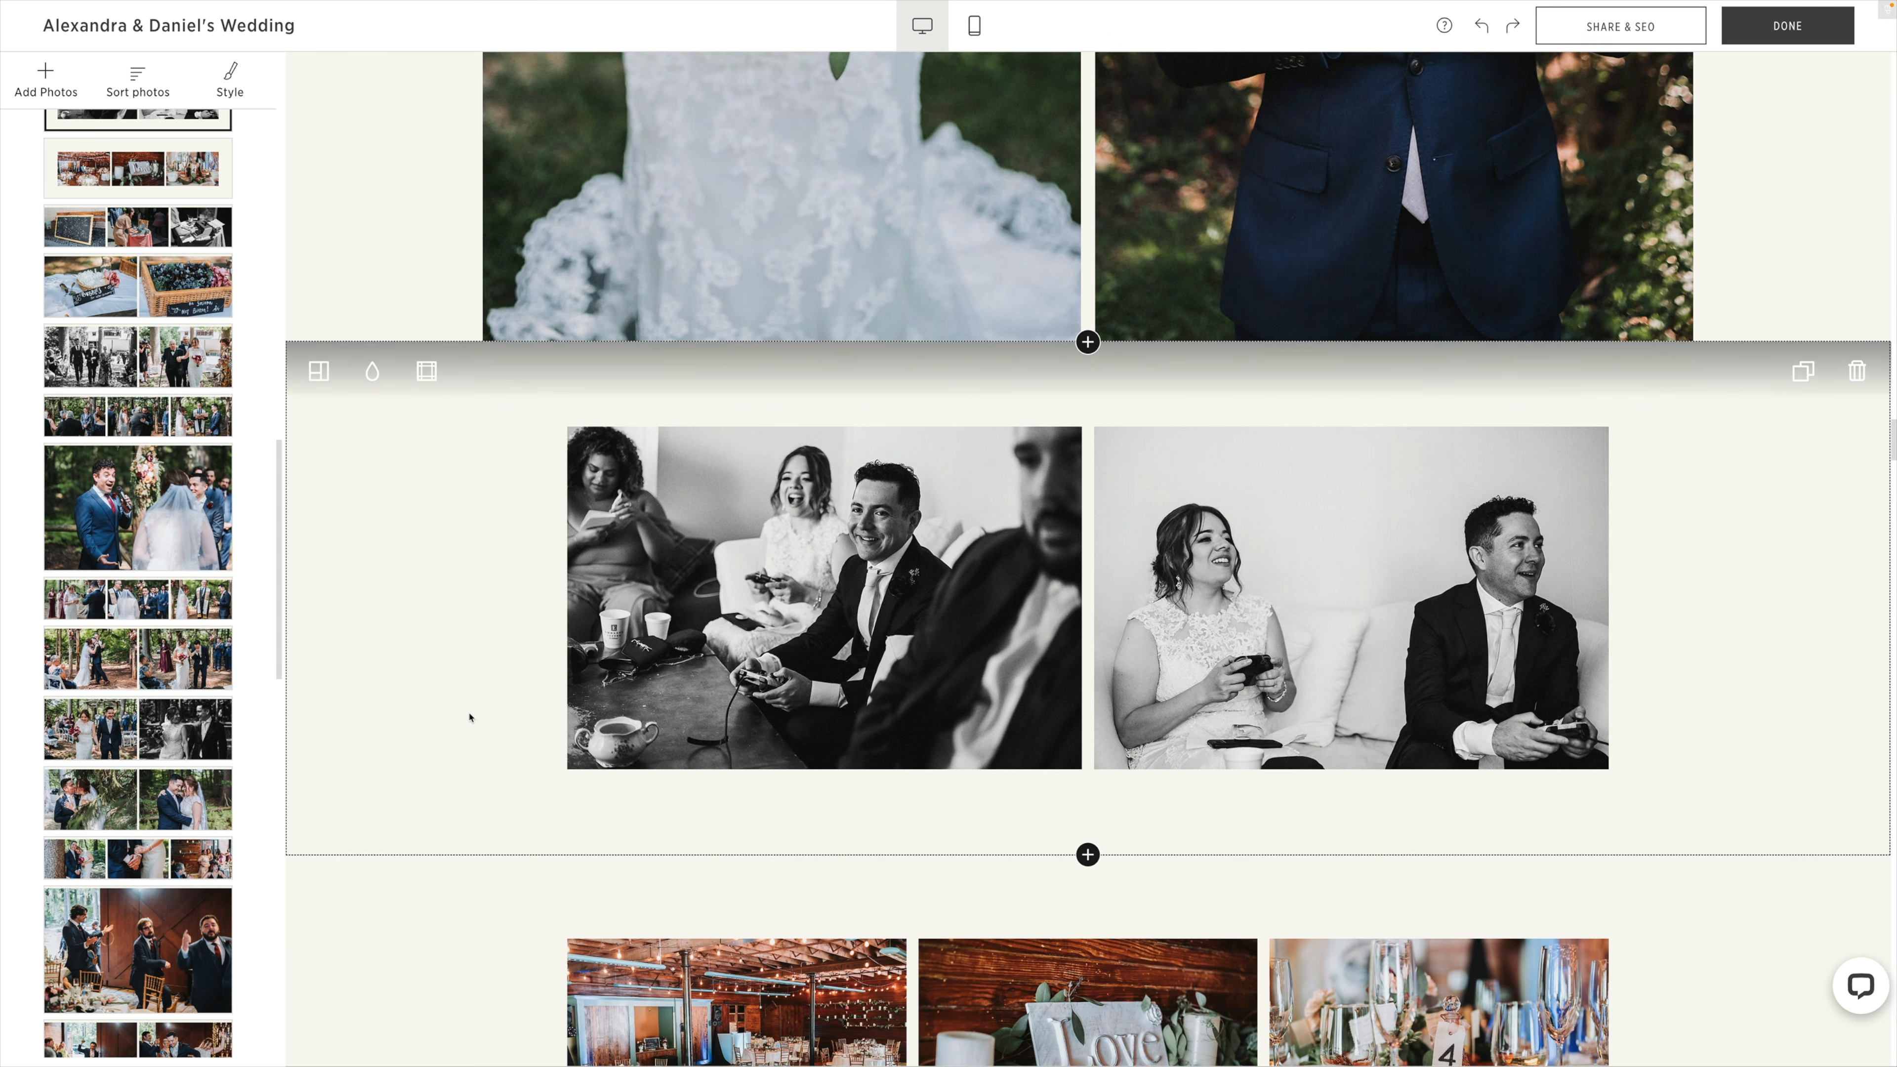
pyautogui.click(431, 373)
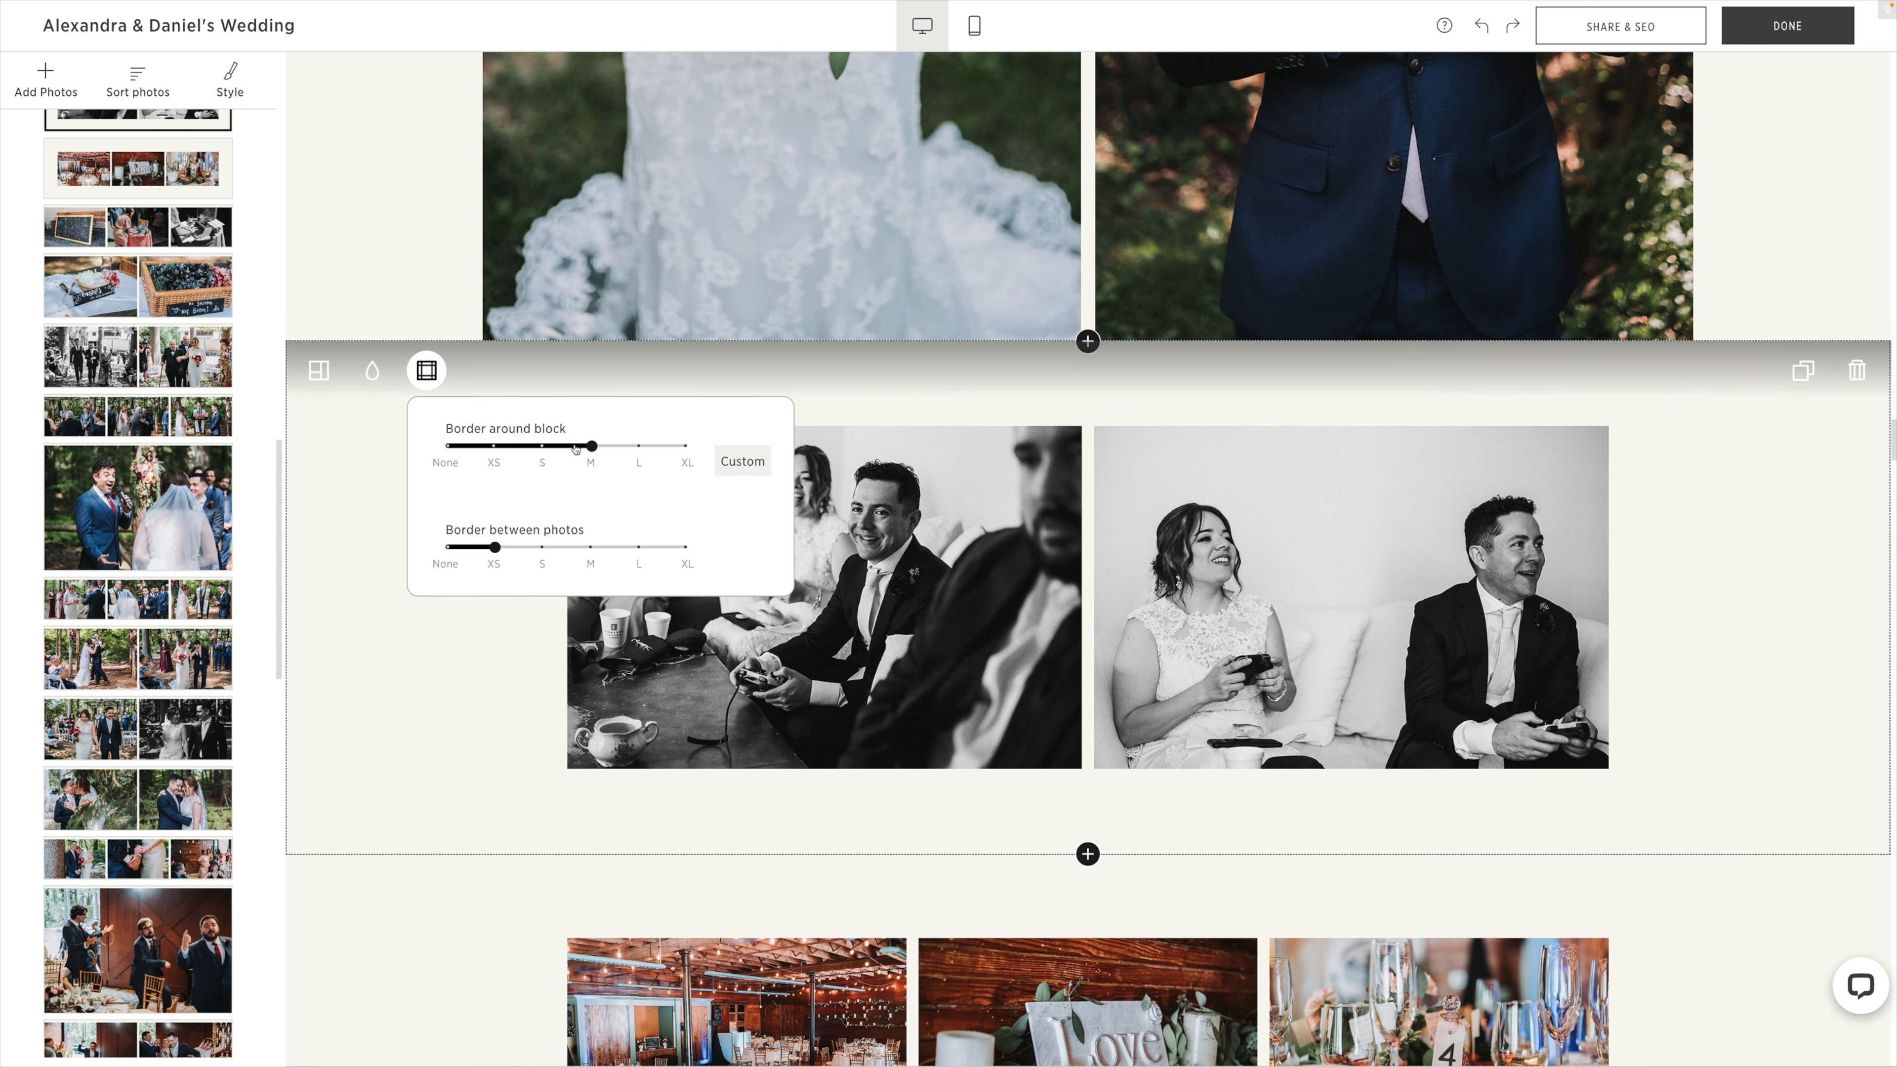
pyautogui.click(533, 447)
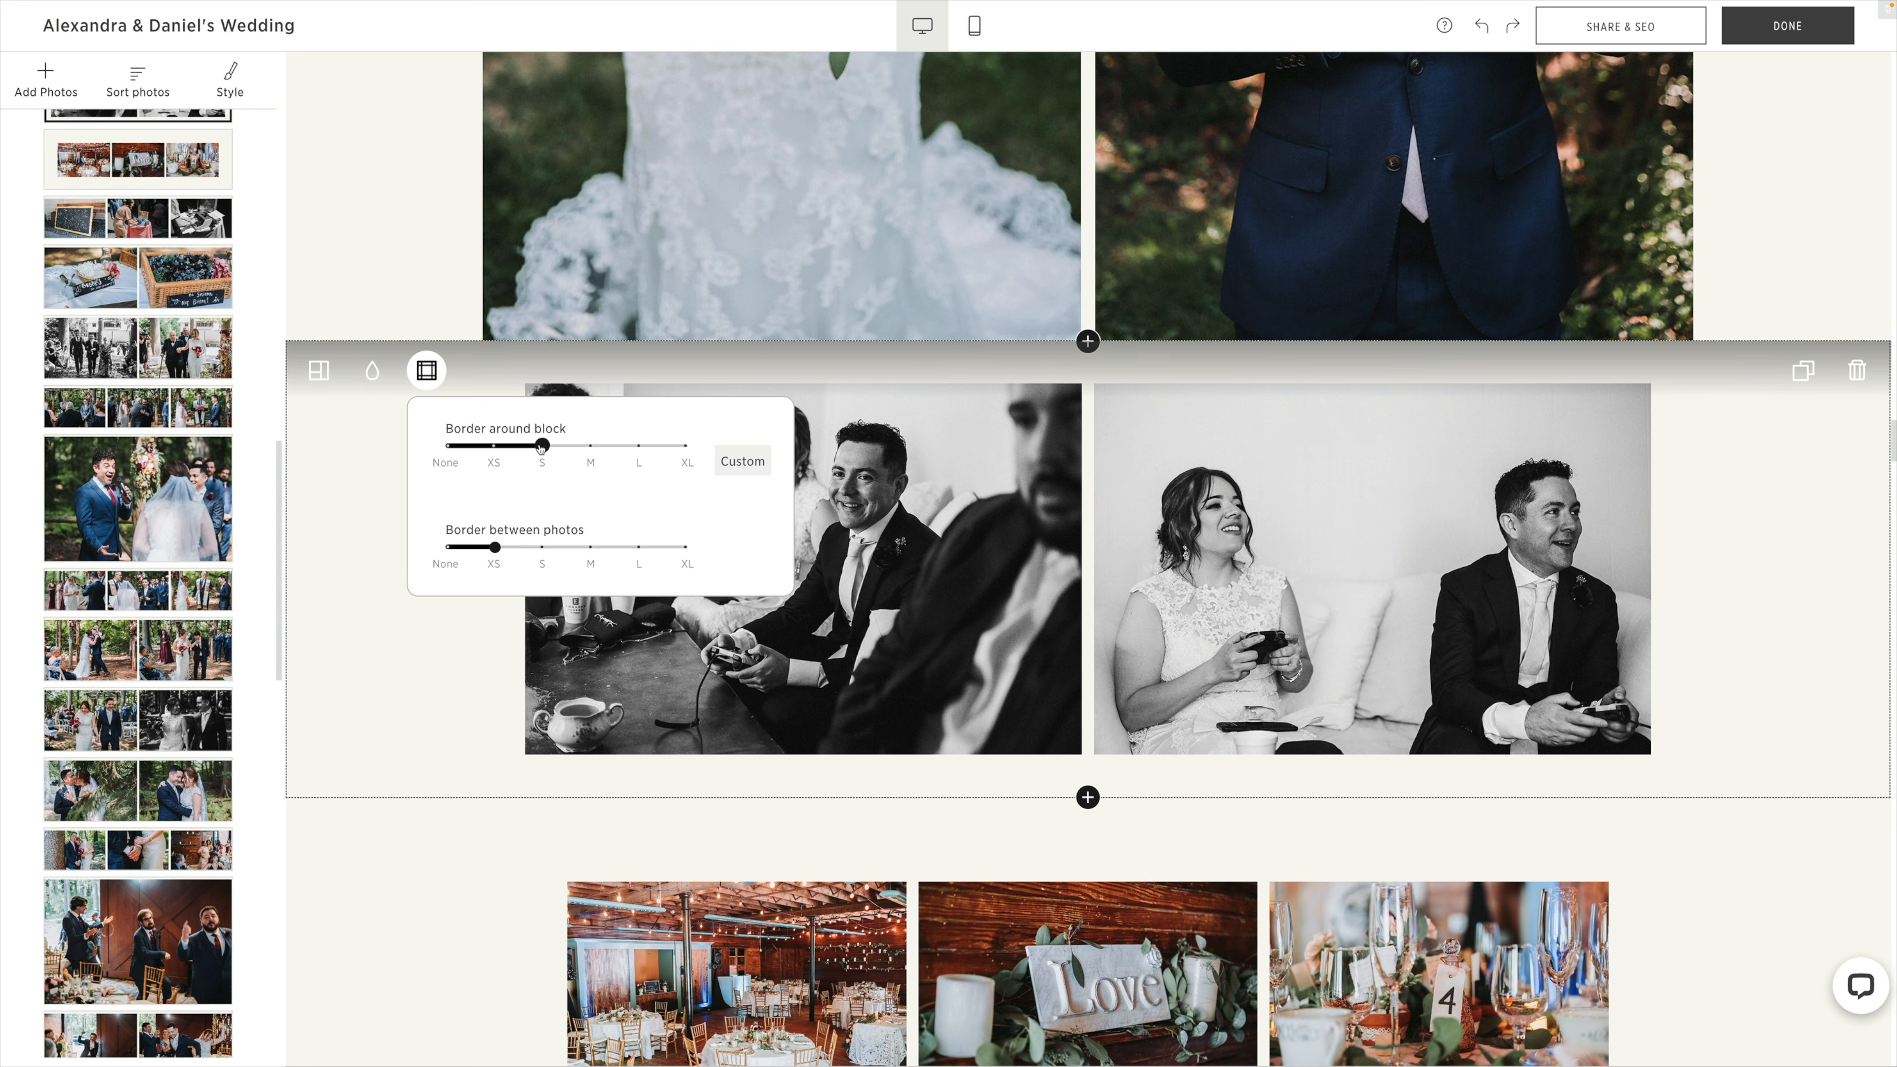
pyautogui.click(486, 455)
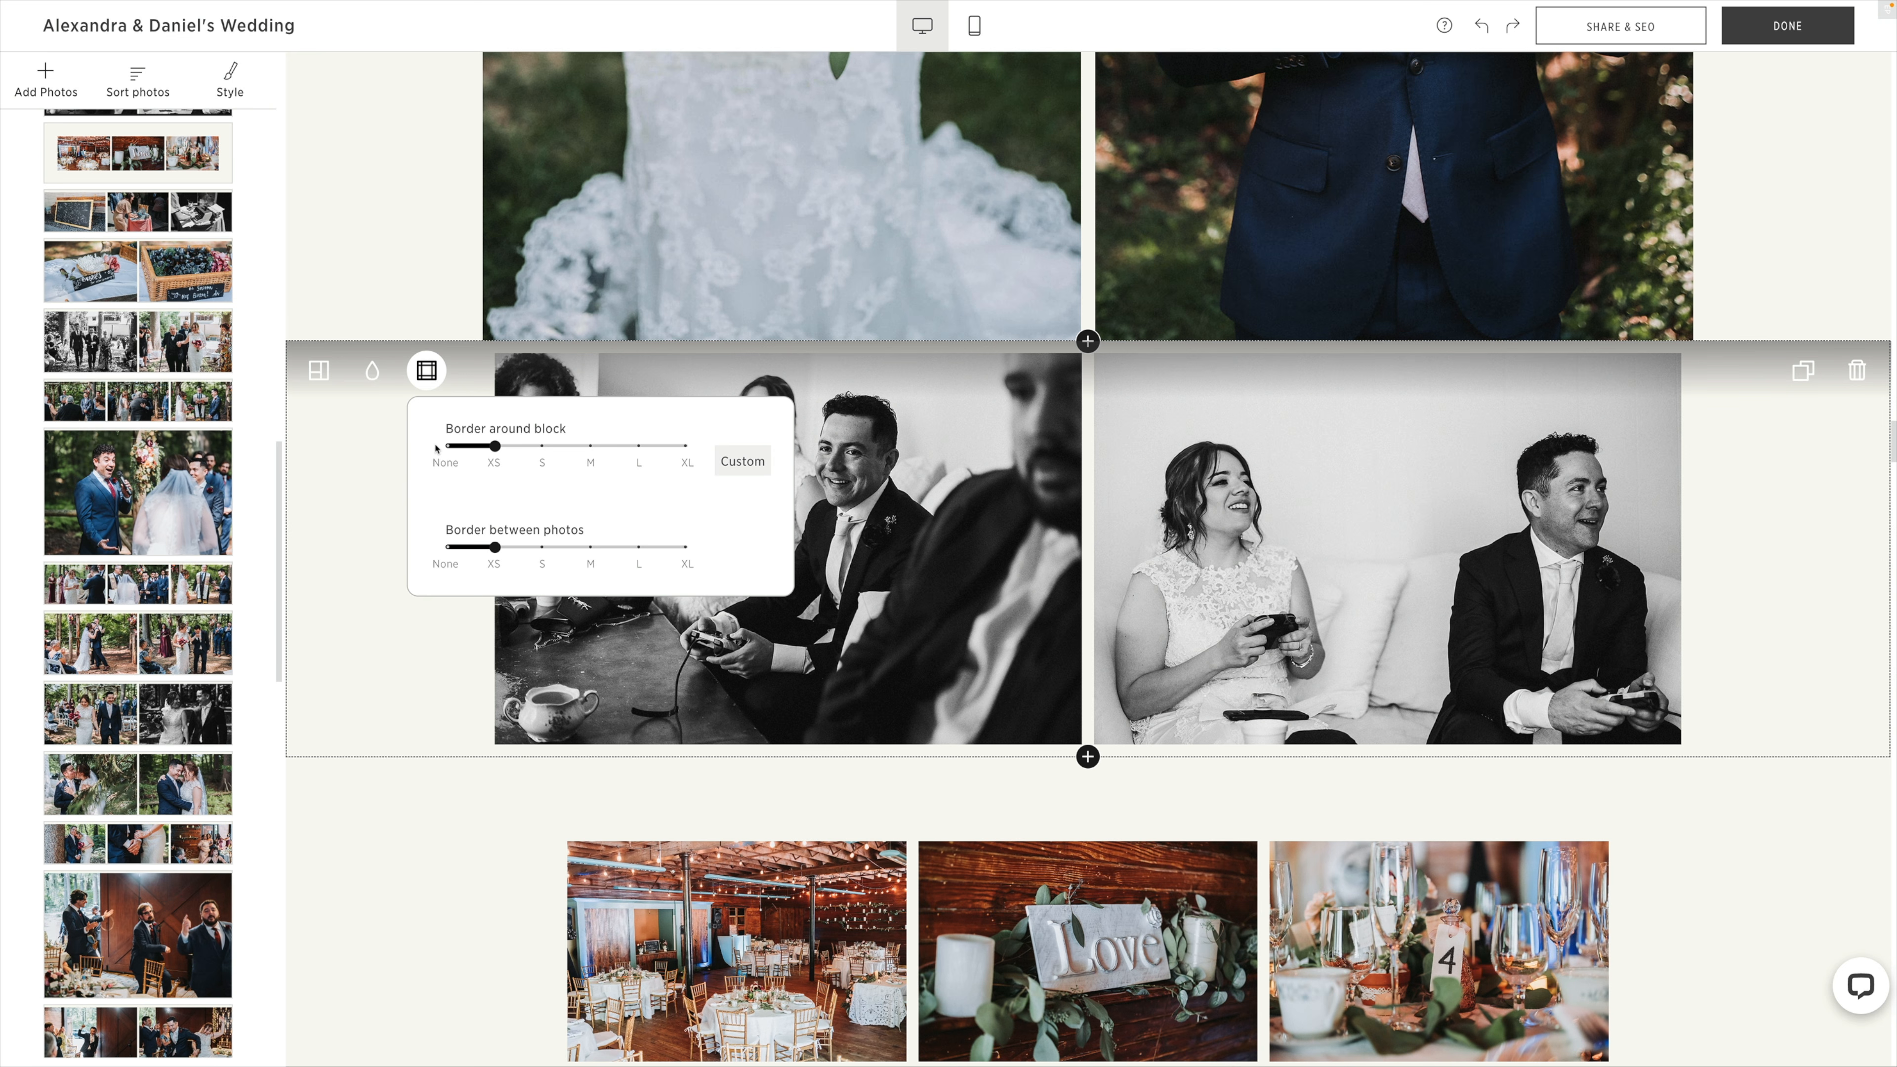
pyautogui.click(447, 448)
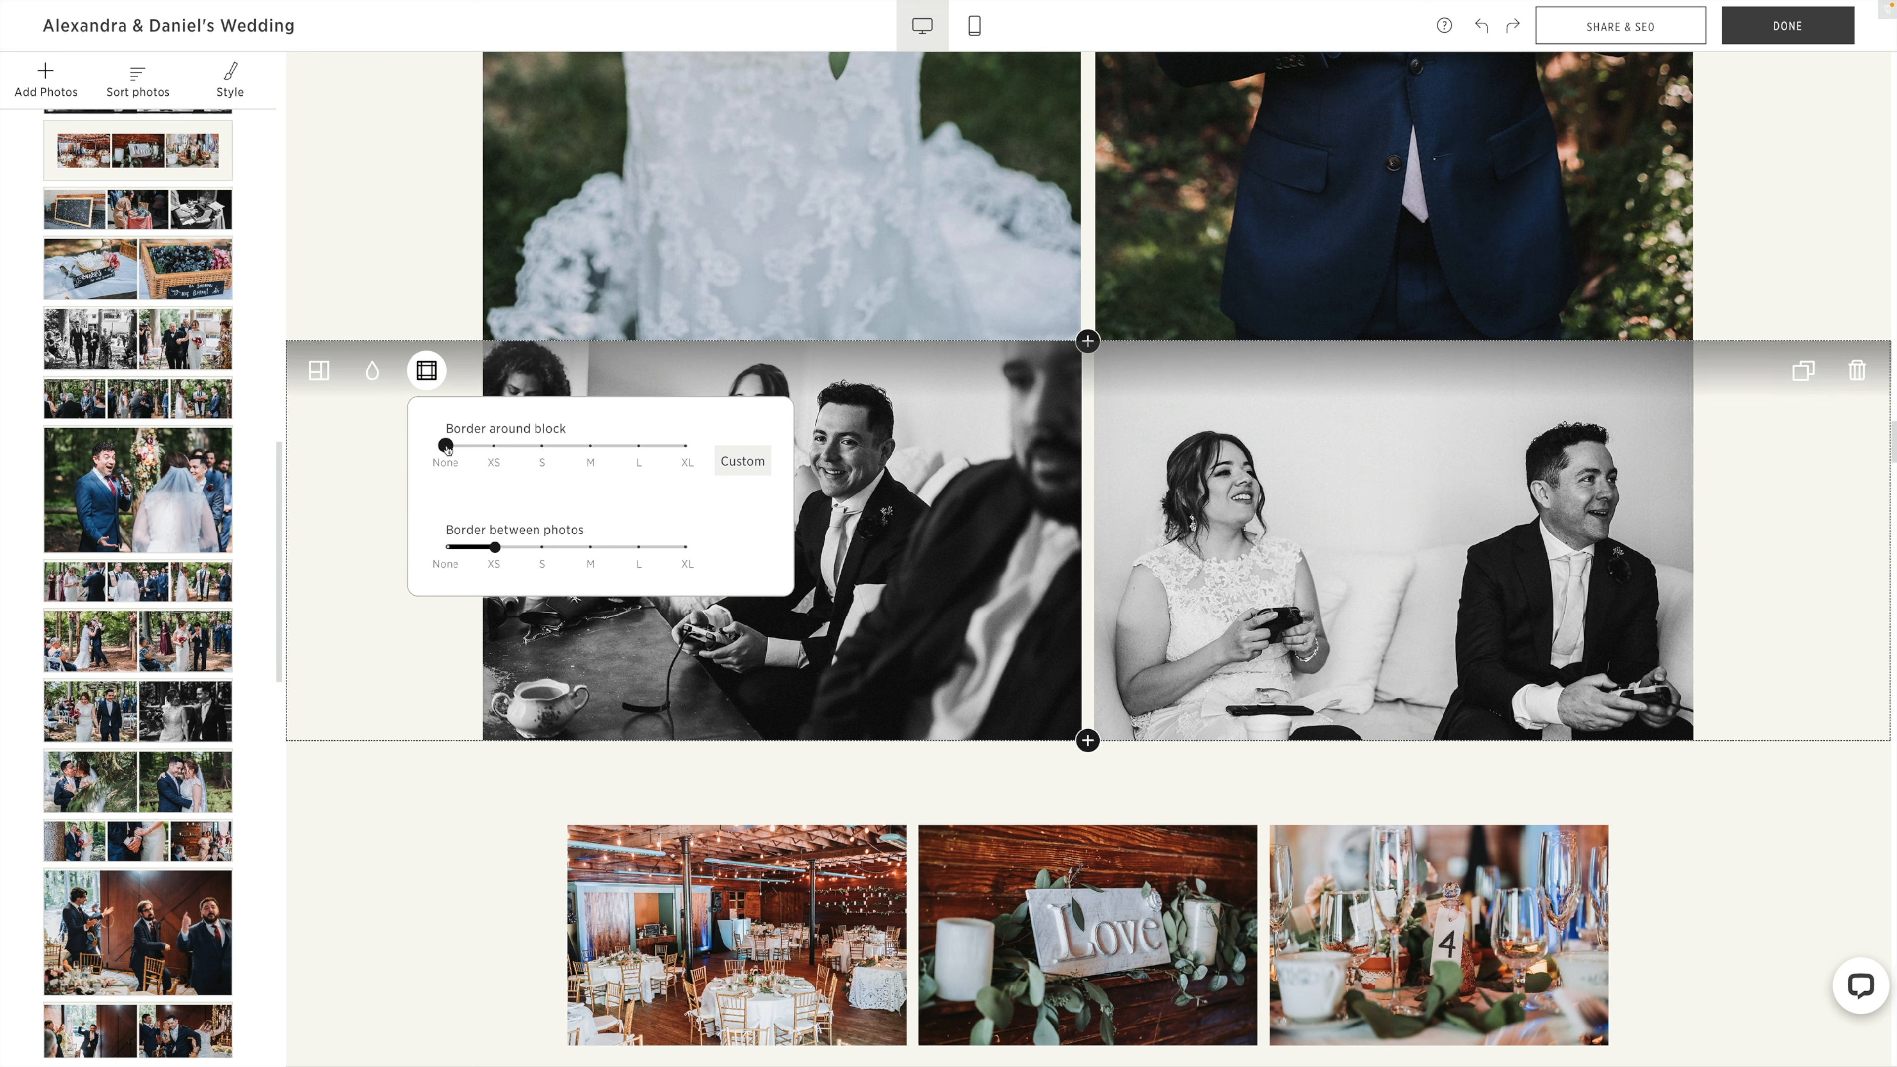
pyautogui.click(381, 449)
# Set the border around the reception hall, Love sign and table number 4 block to XS.
pyautogui.scroll(-5, 386, 670)
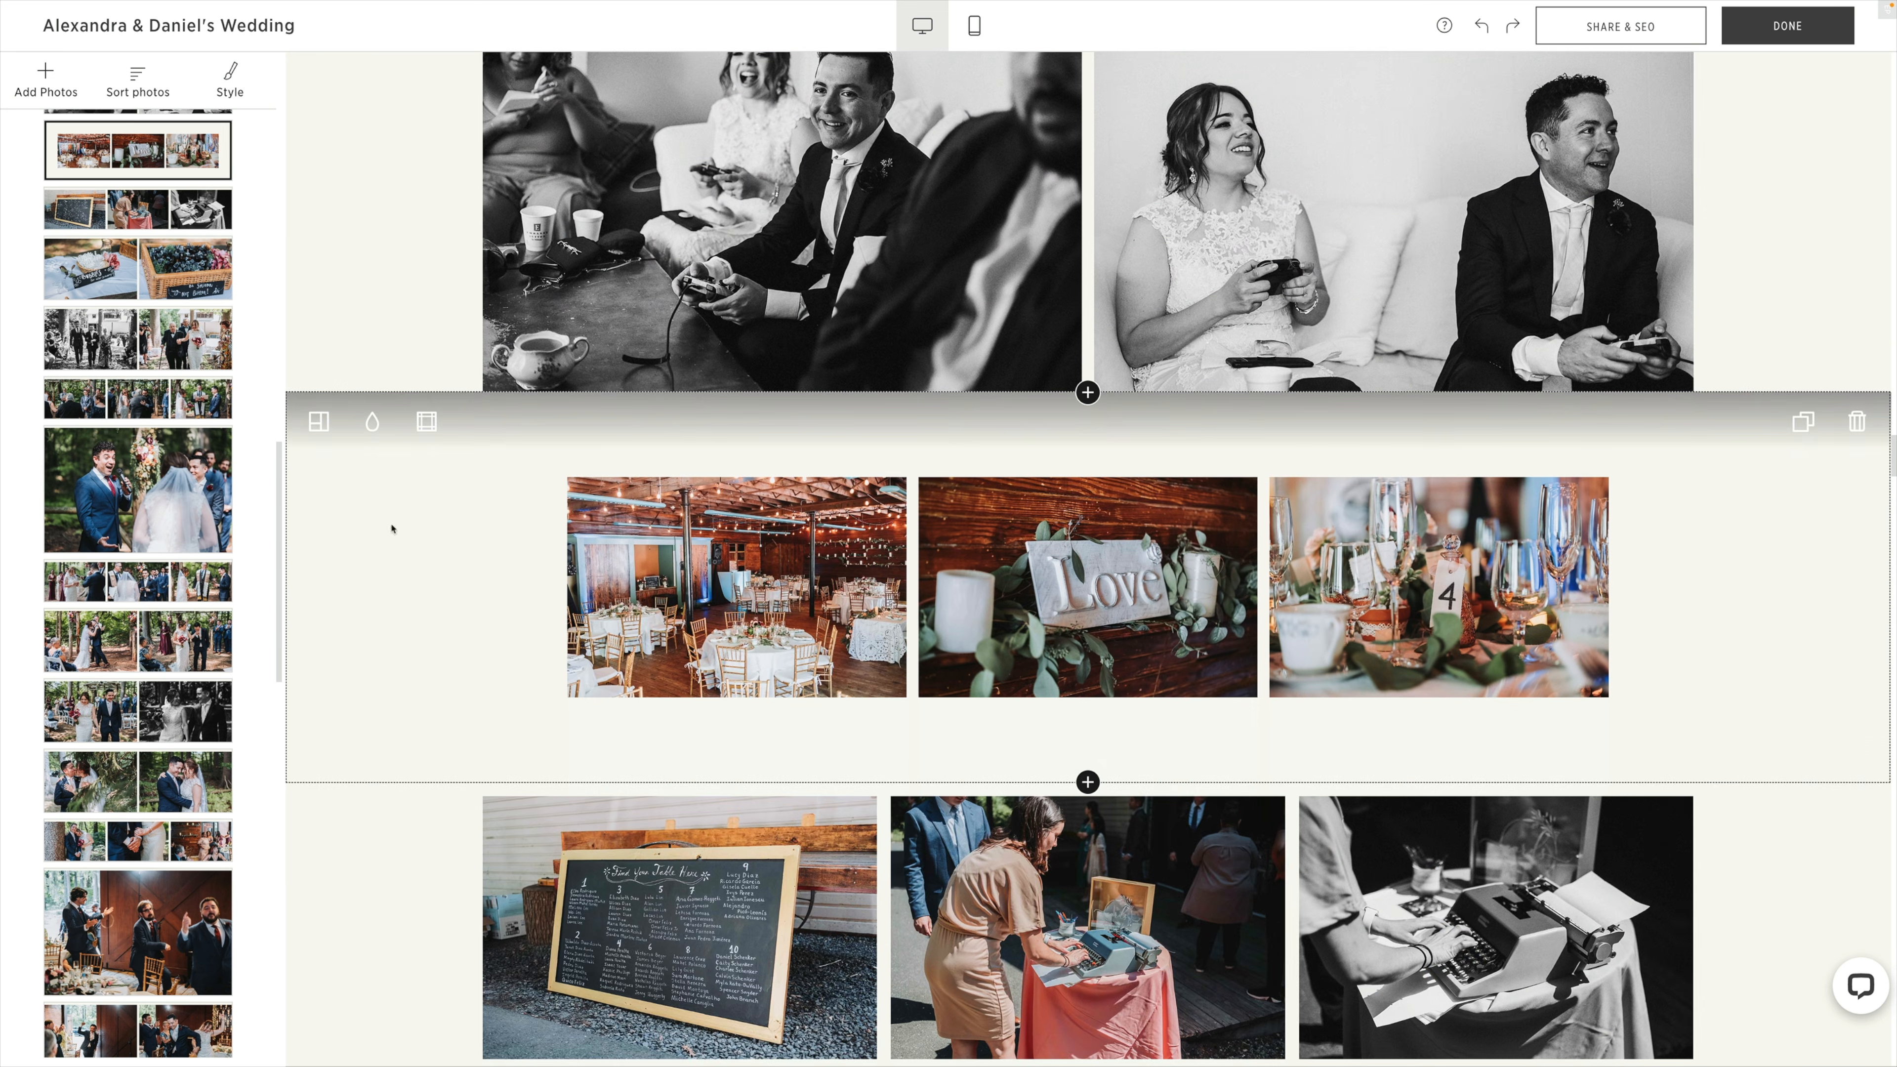
pyautogui.click(425, 421)
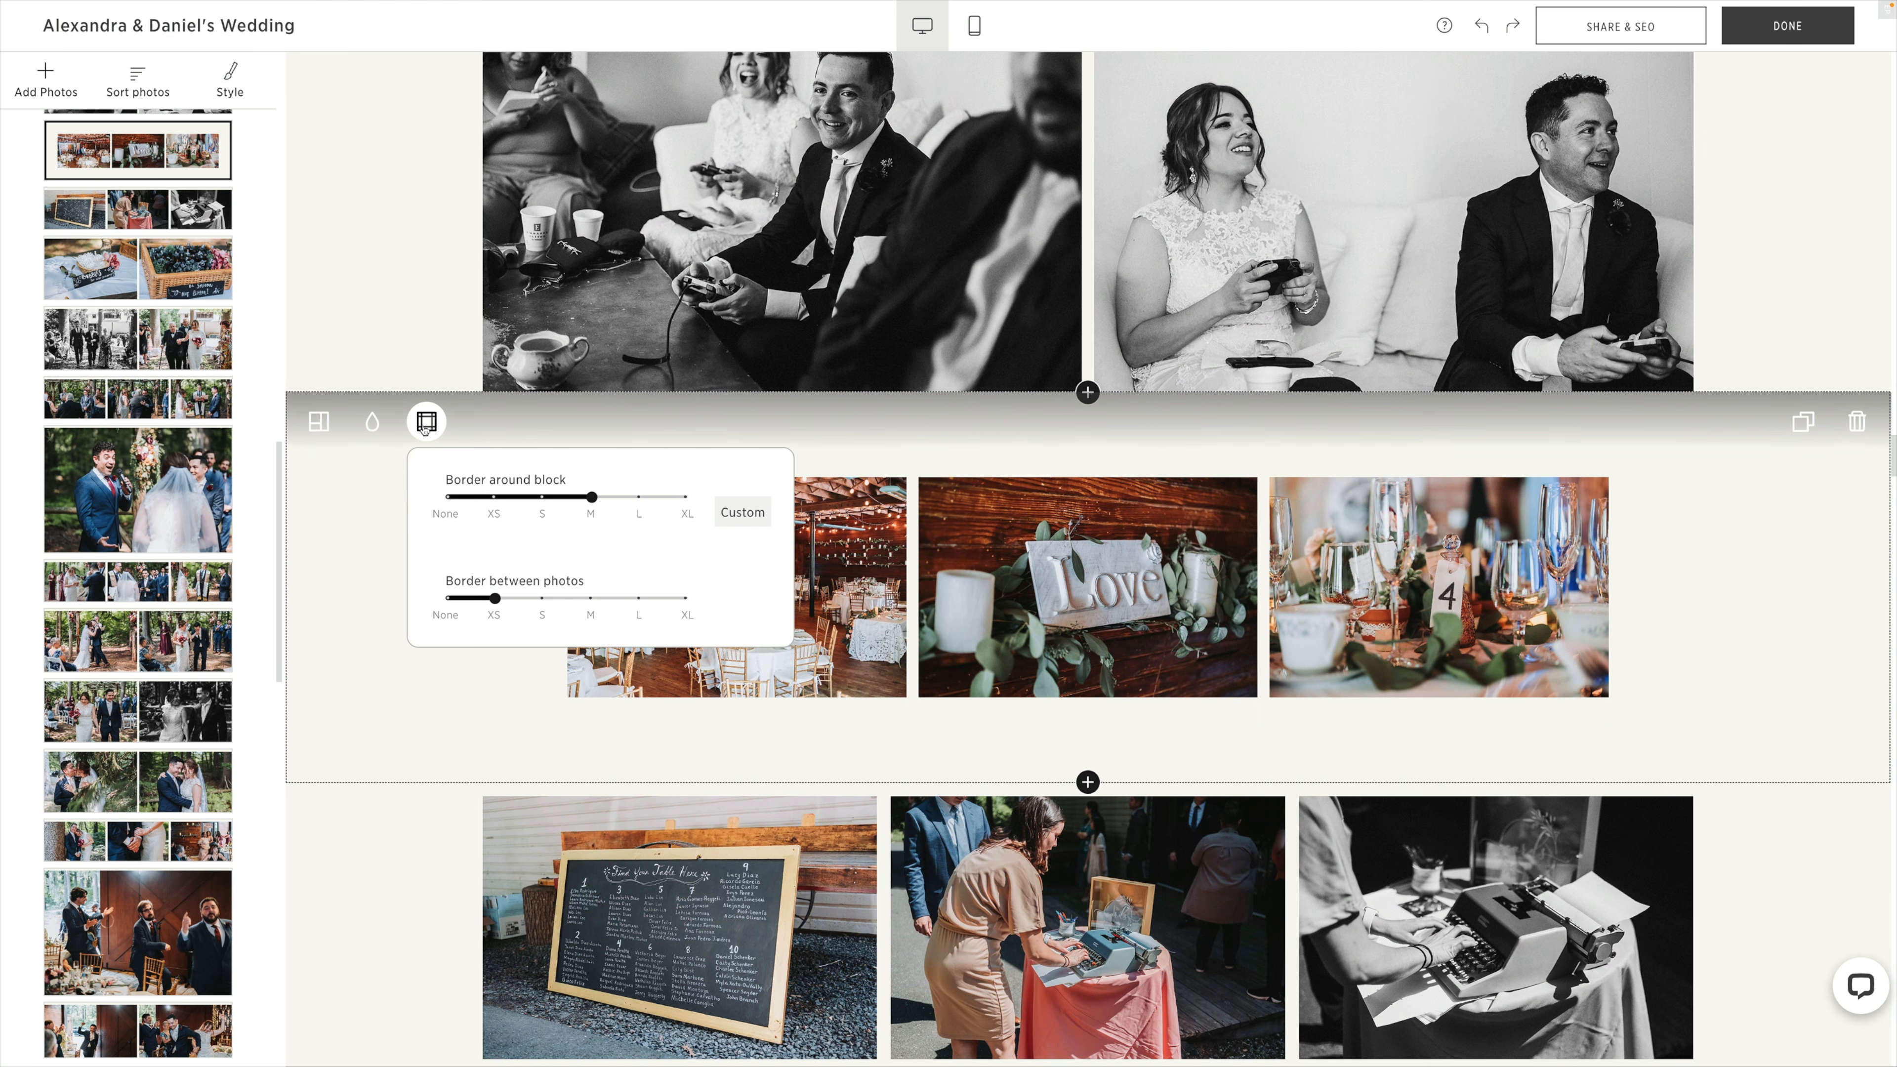
pyautogui.click(448, 497)
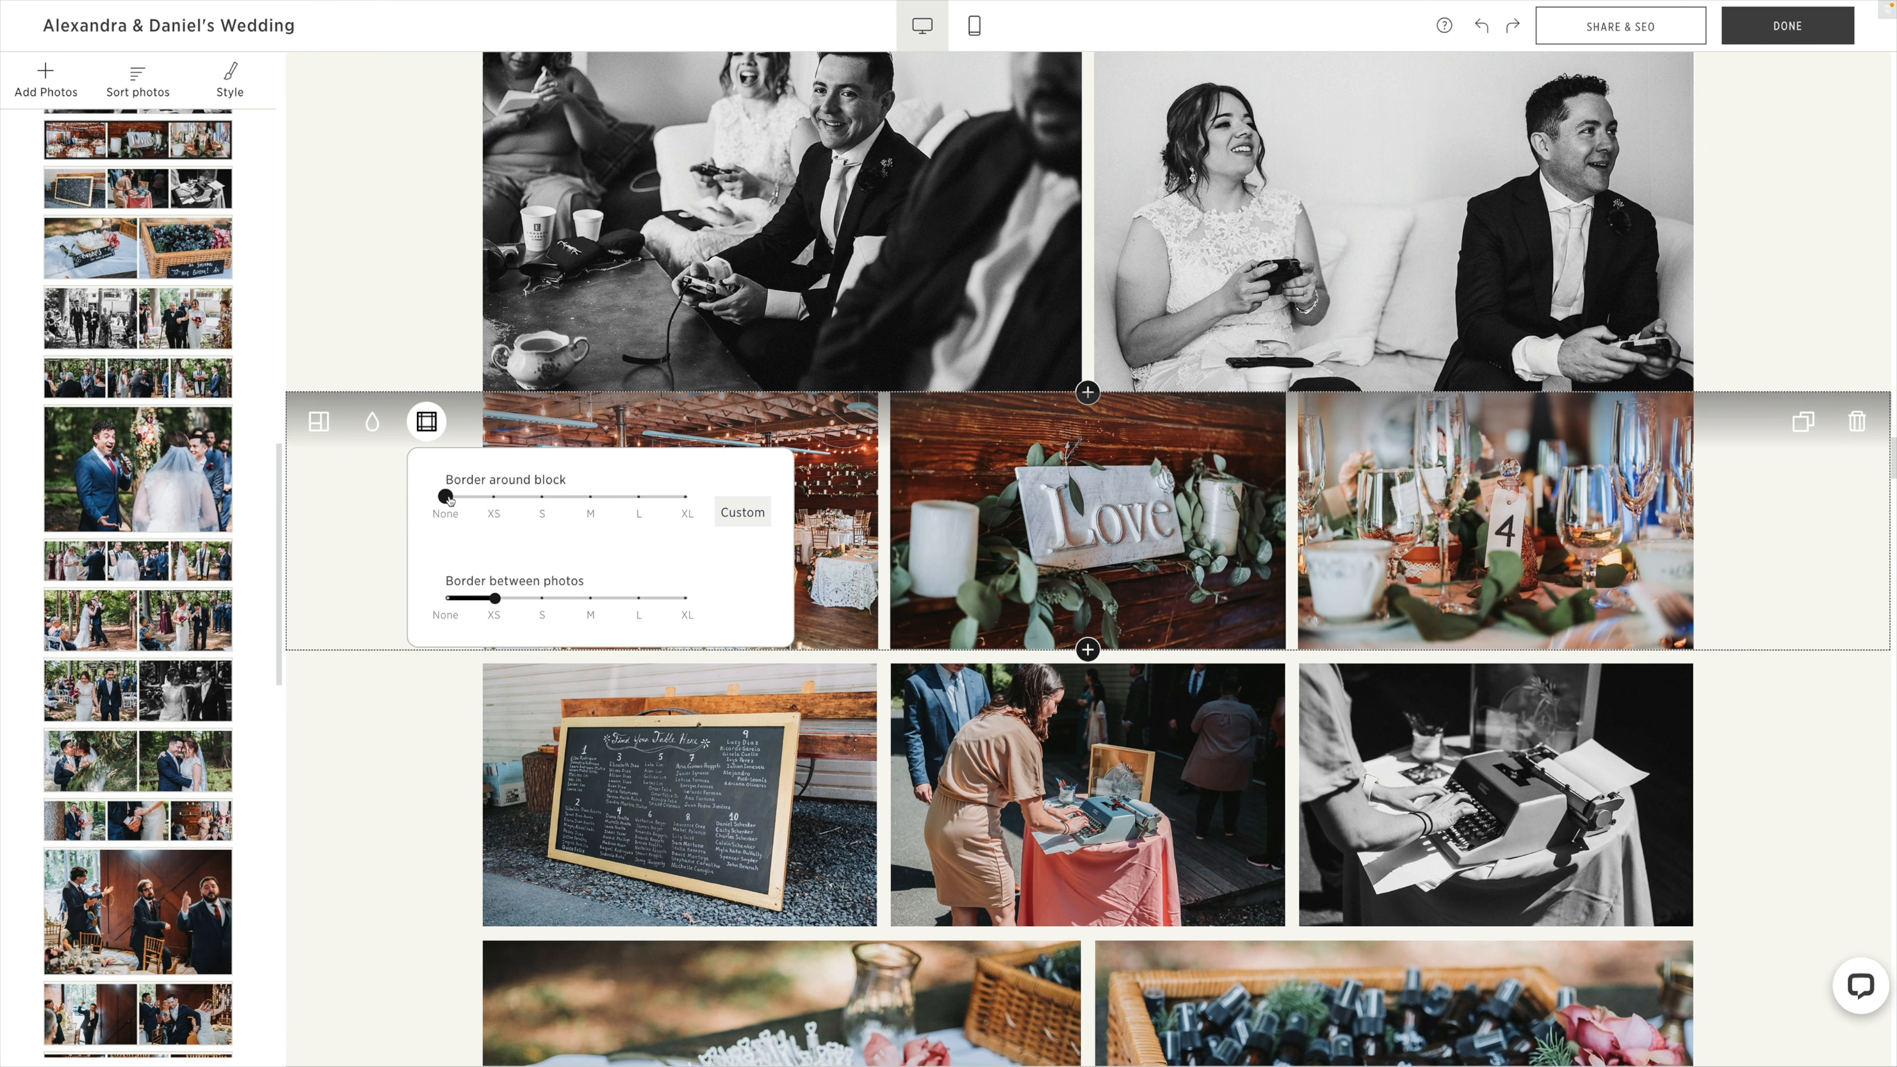
pyautogui.click(491, 499)
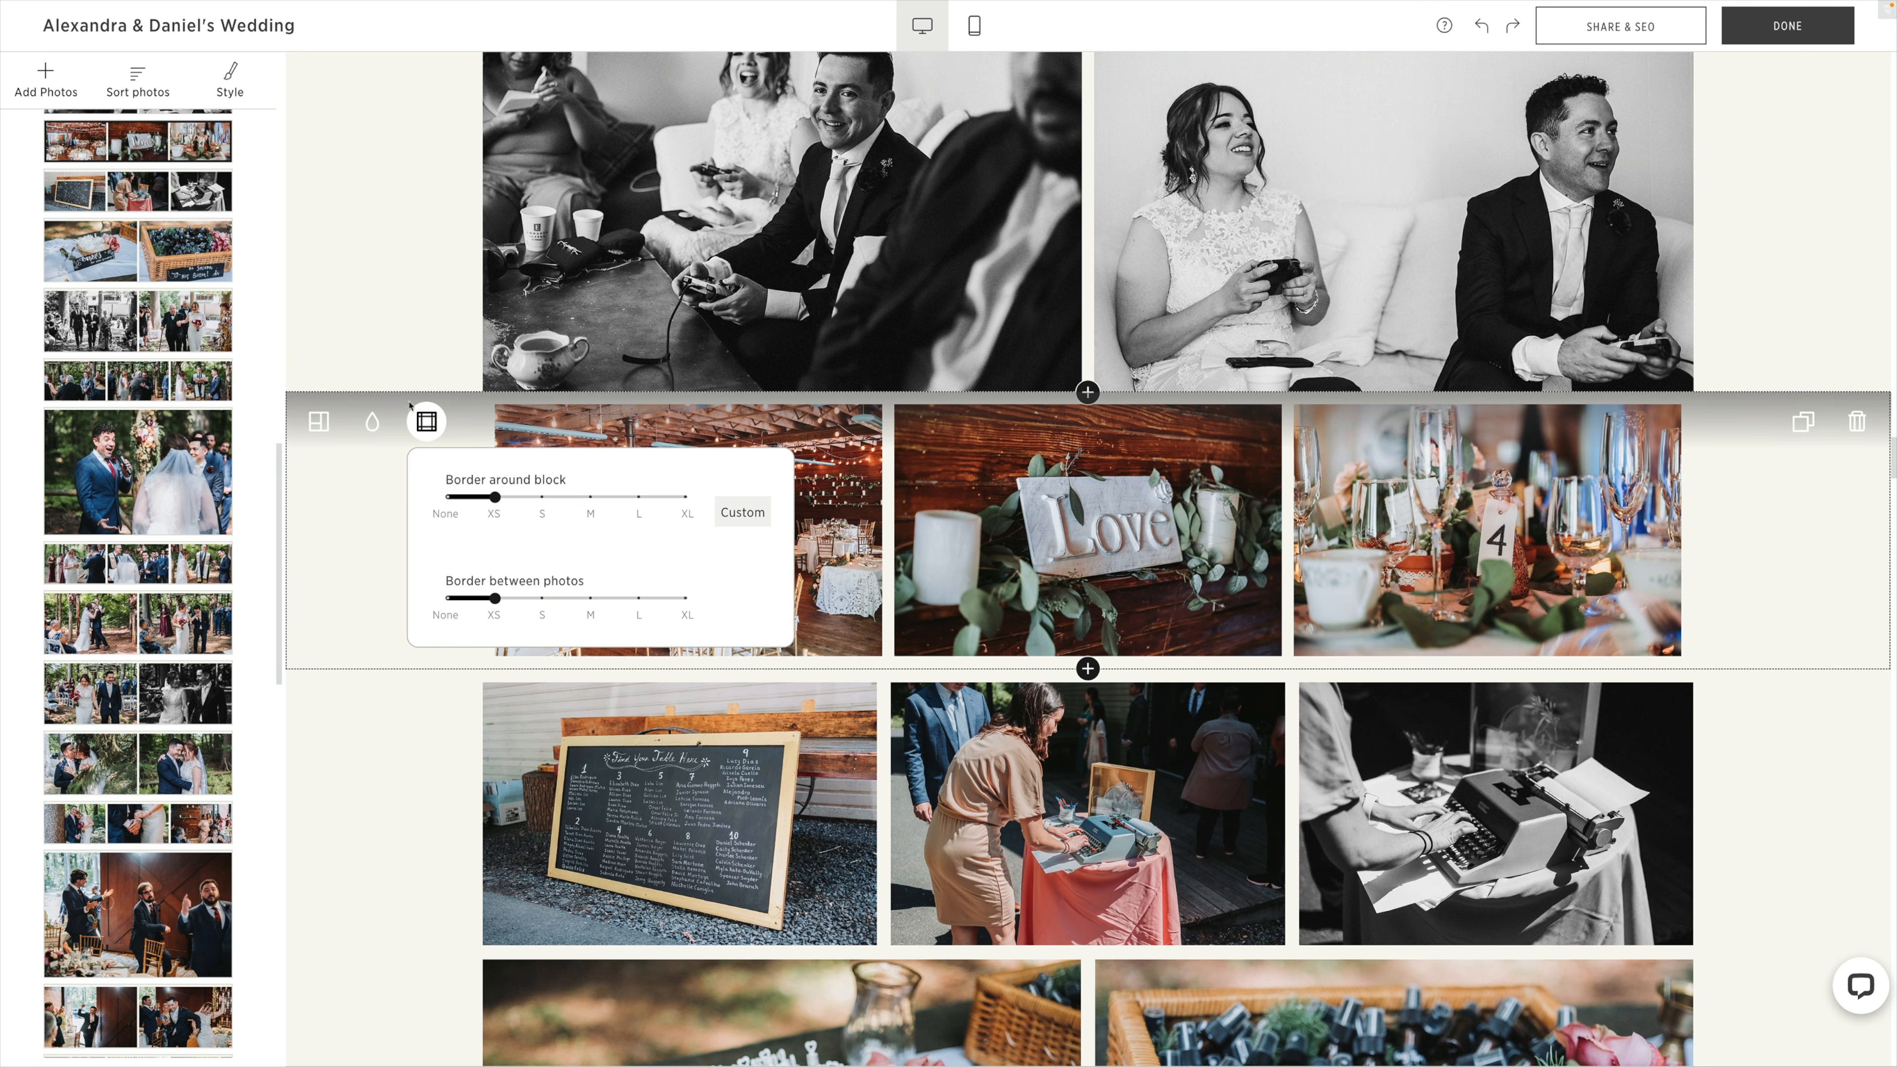
# Set the border around the black-and-white gaming photos block to XS.
pyautogui.scroll(5, 409, 372)
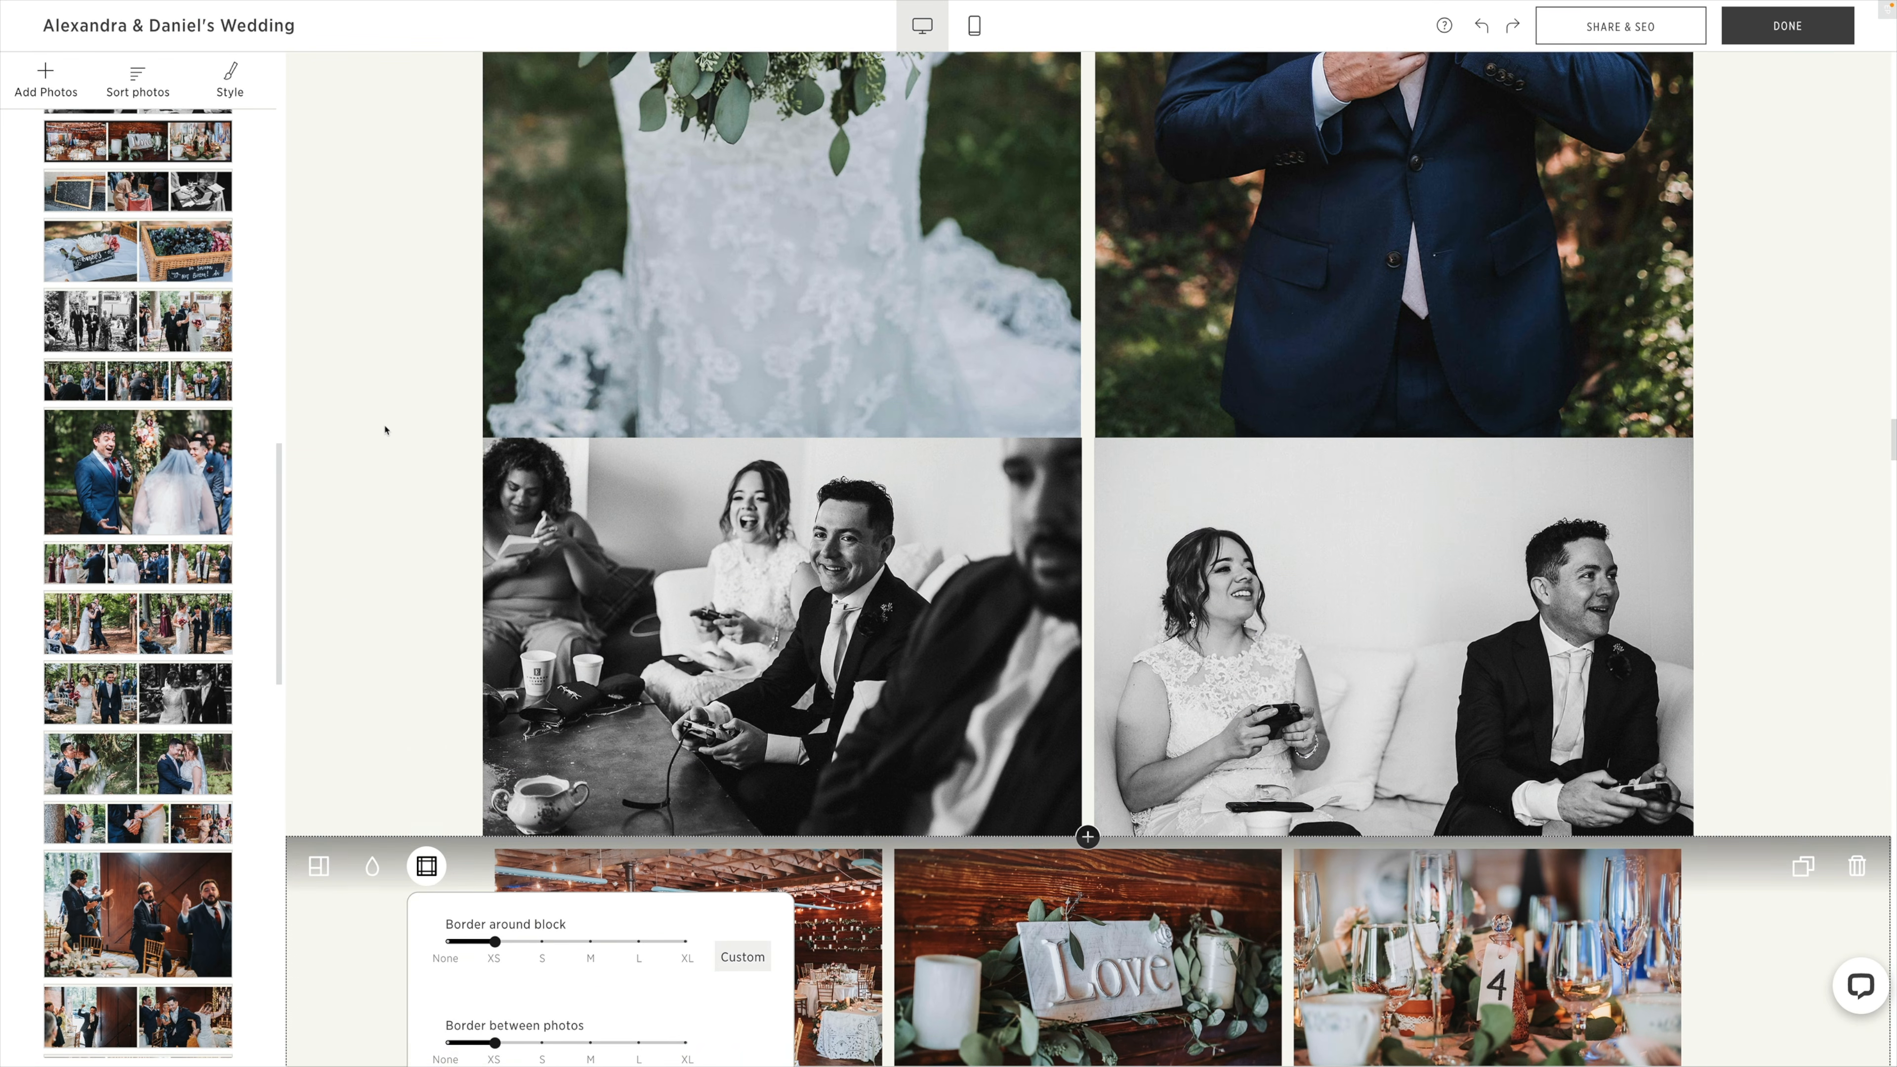
pyautogui.click(428, 472)
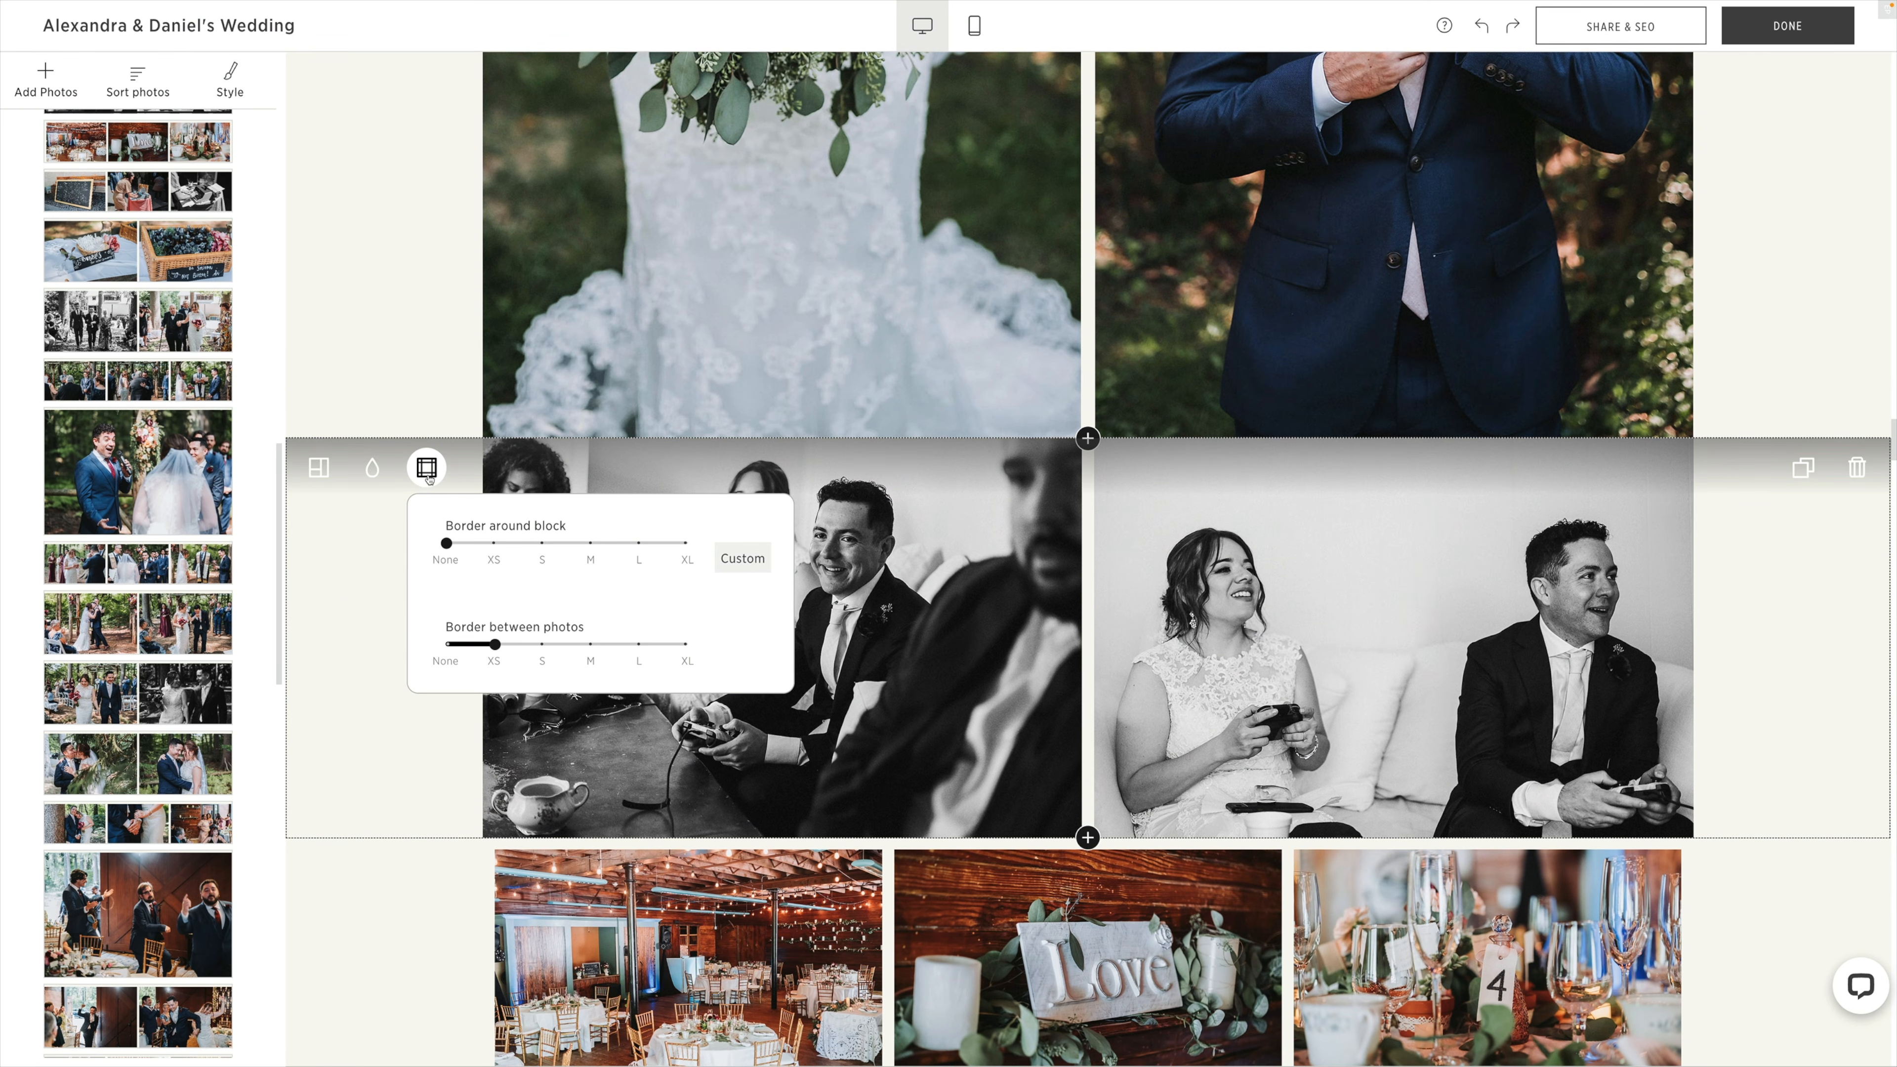
pyautogui.click(491, 544)
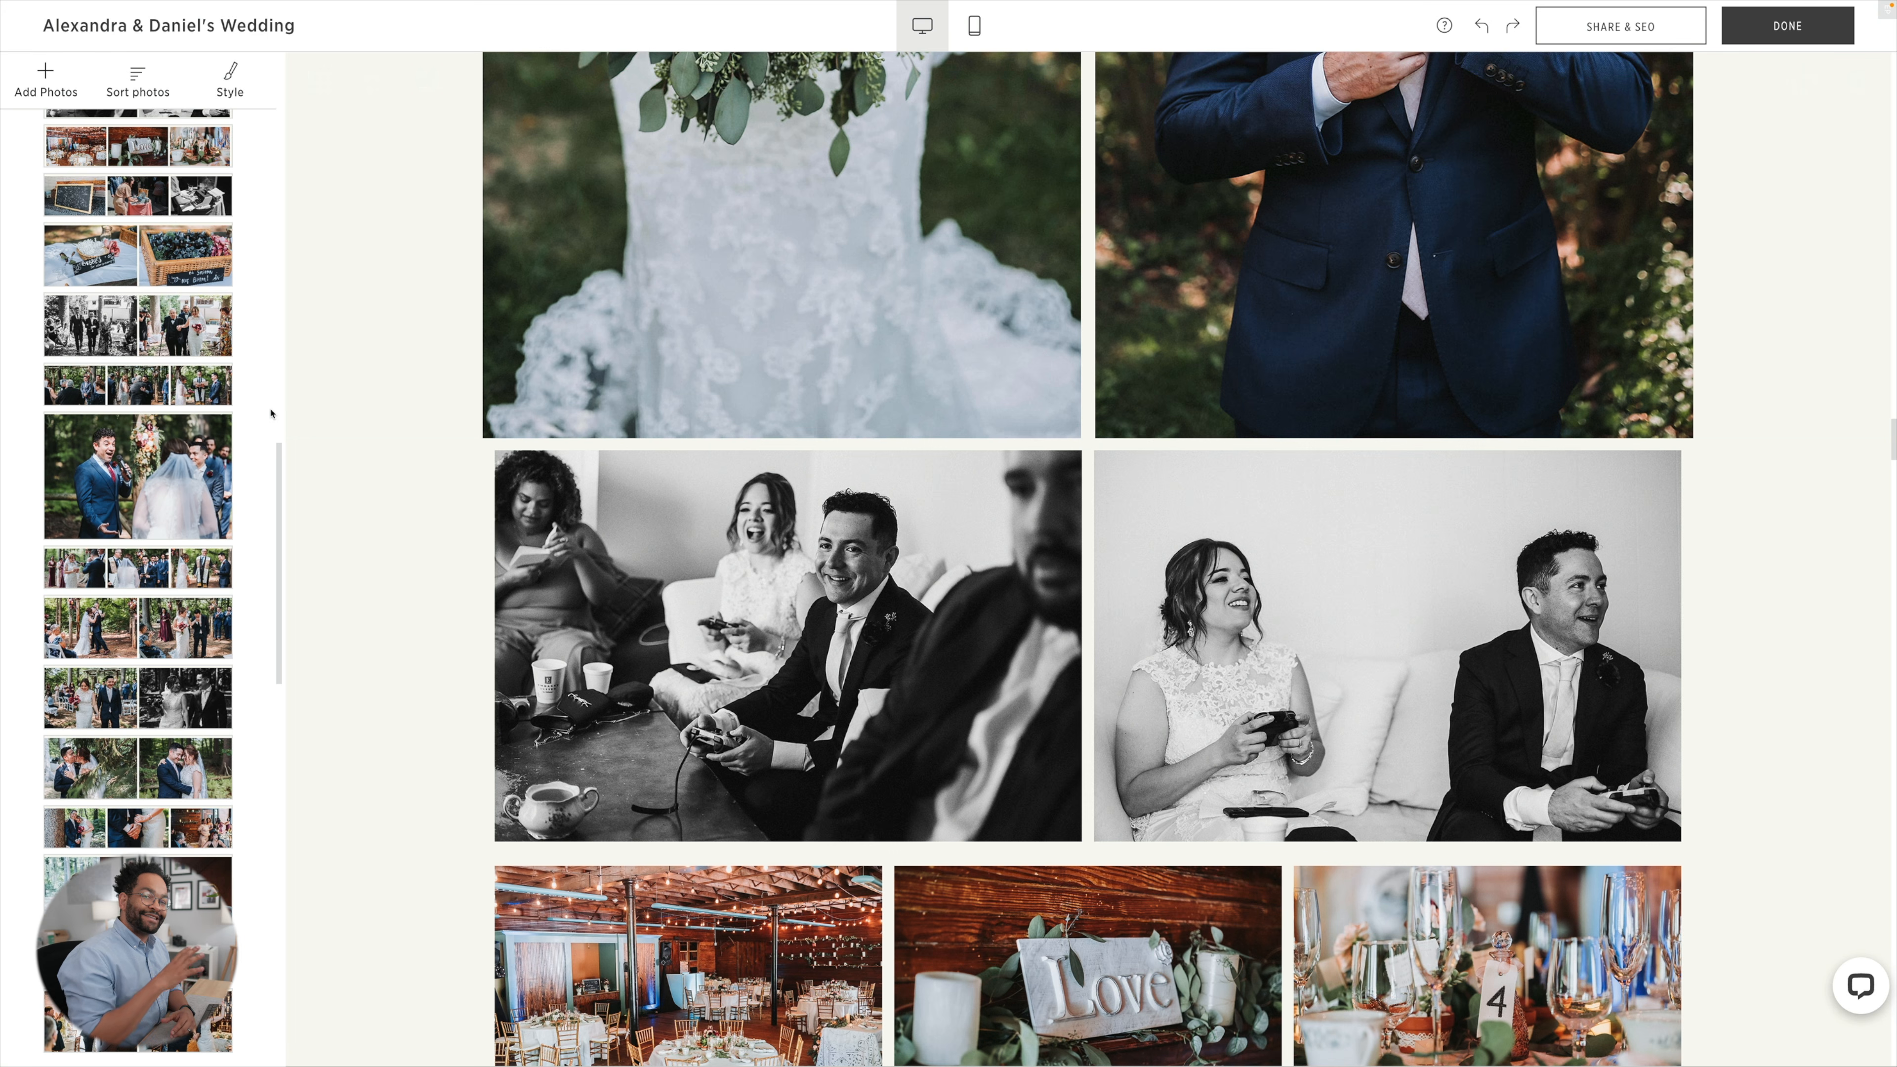
# Apply the Light color palette to the entire blog post.
pyautogui.scroll(-10, 245, 458)
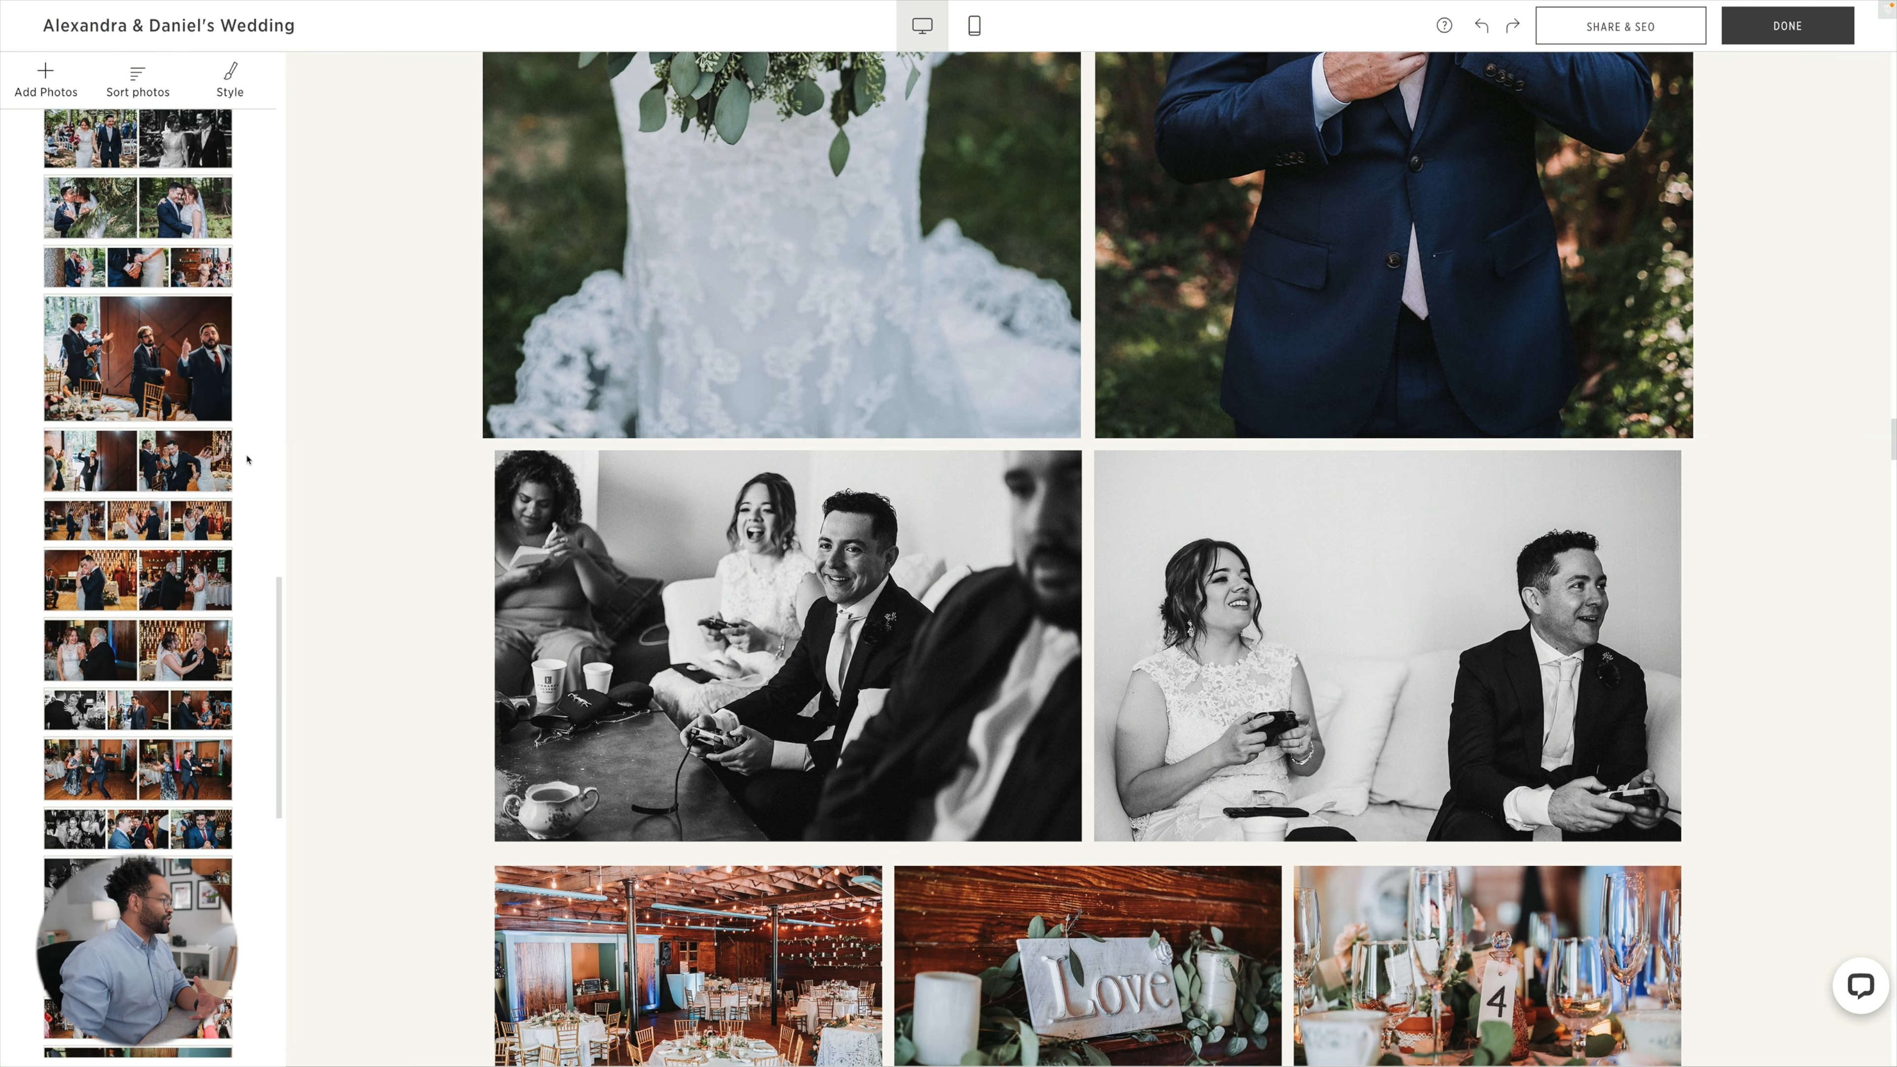
pyautogui.scroll(-2, 247, 458)
pyautogui.scroll(20, 467, 508)
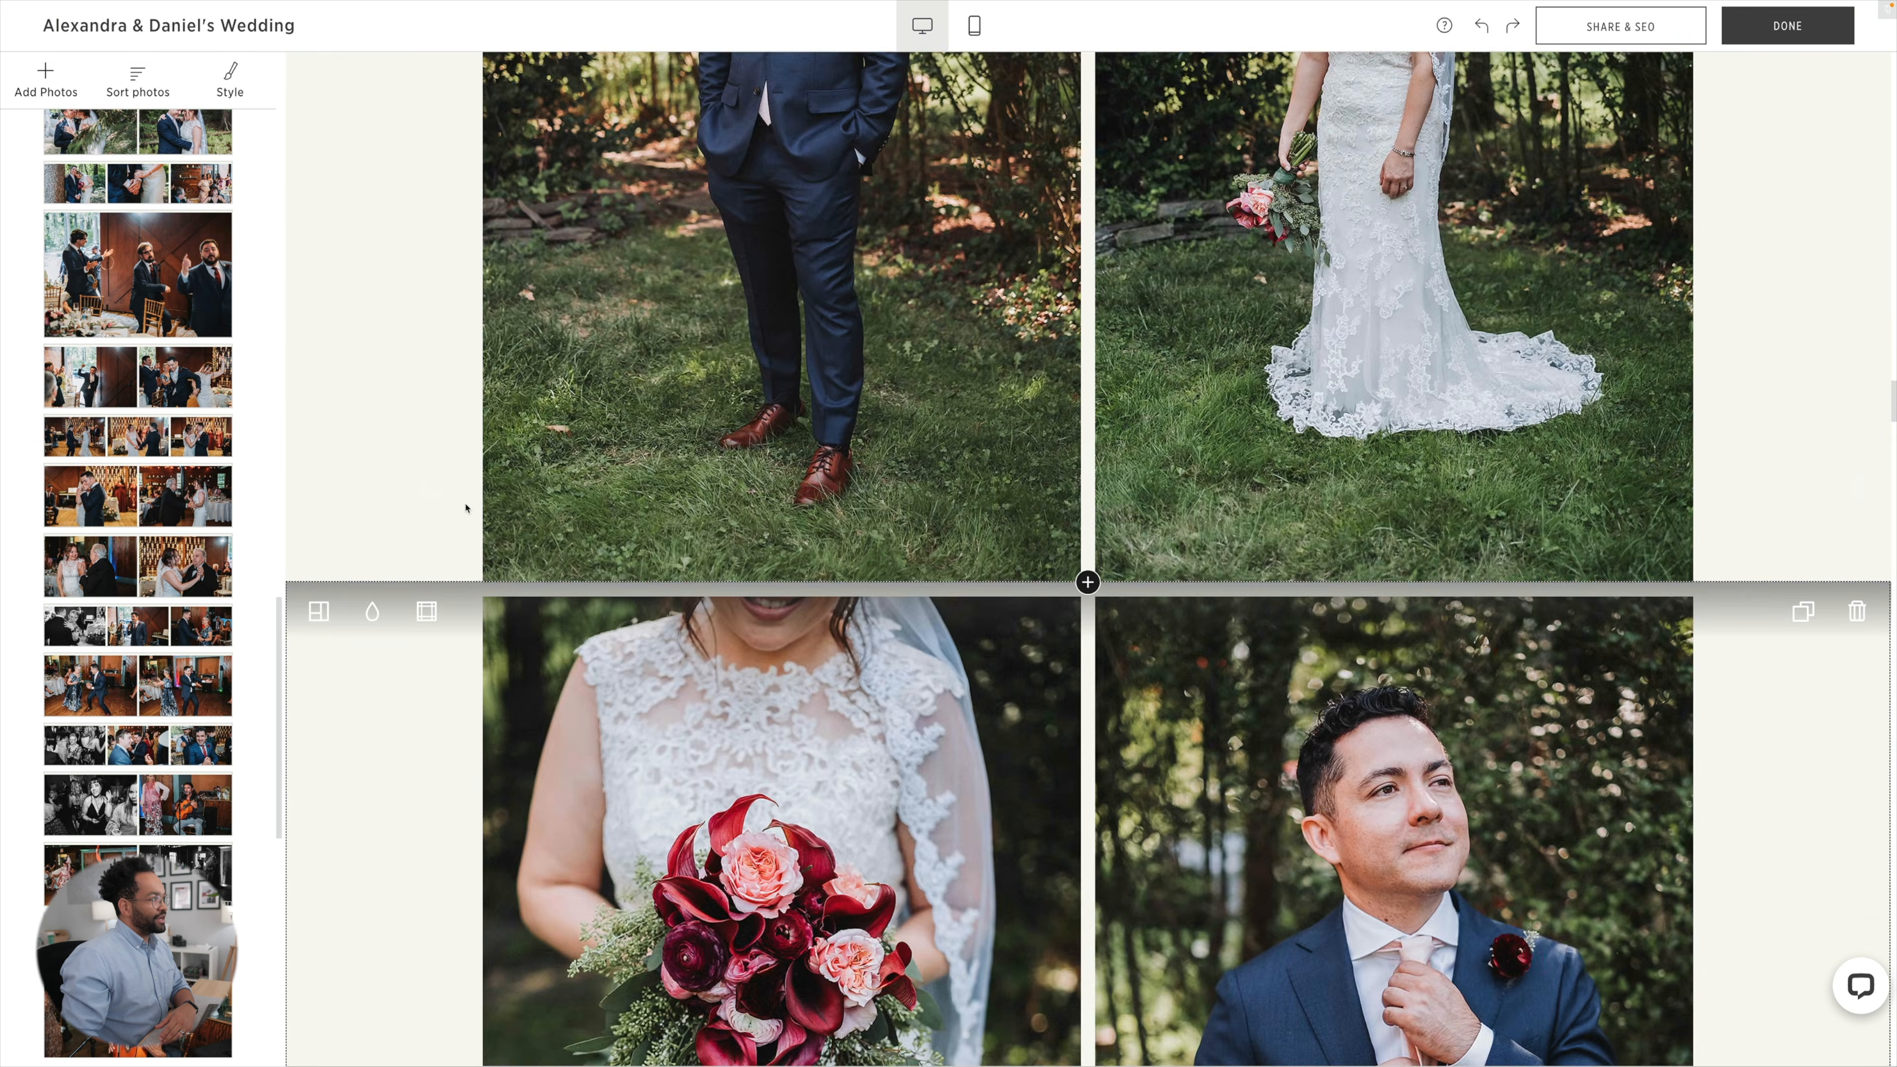
pyautogui.scroll(15, 465, 508)
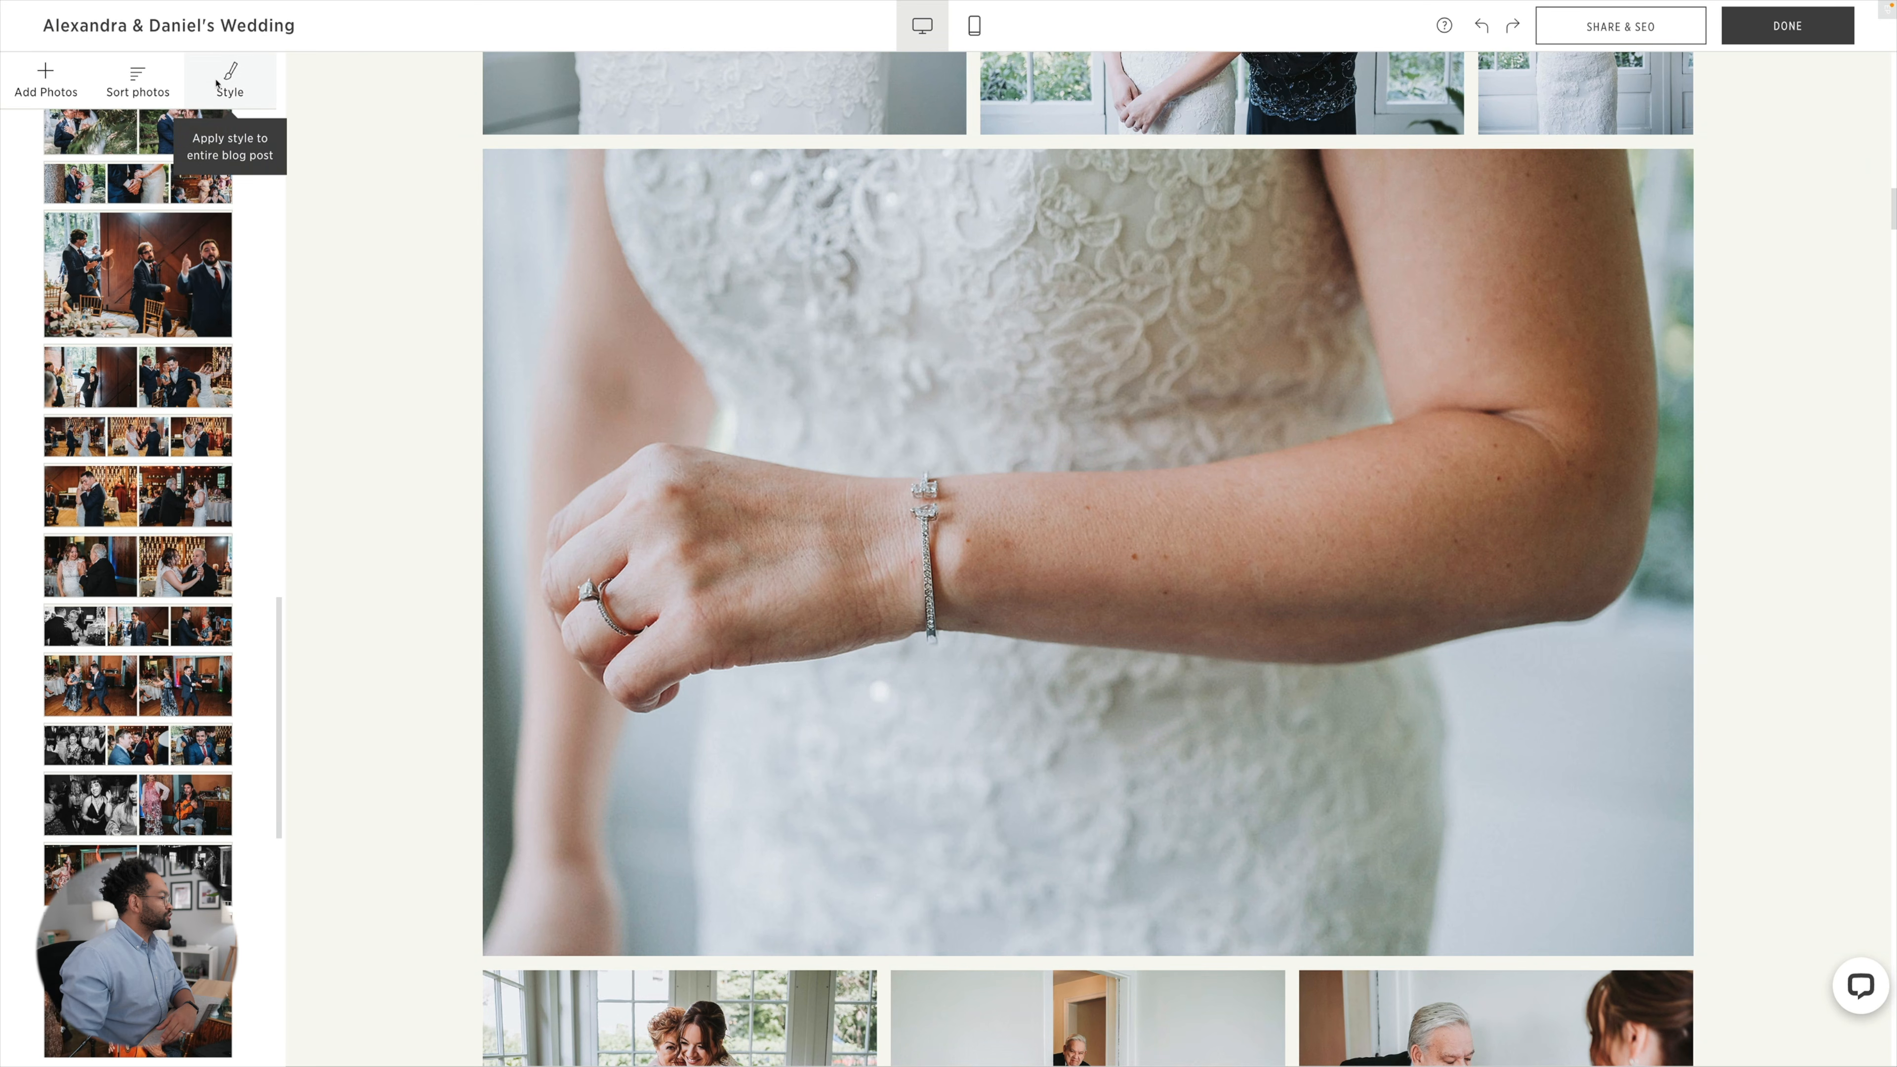
pyautogui.click(214, 84)
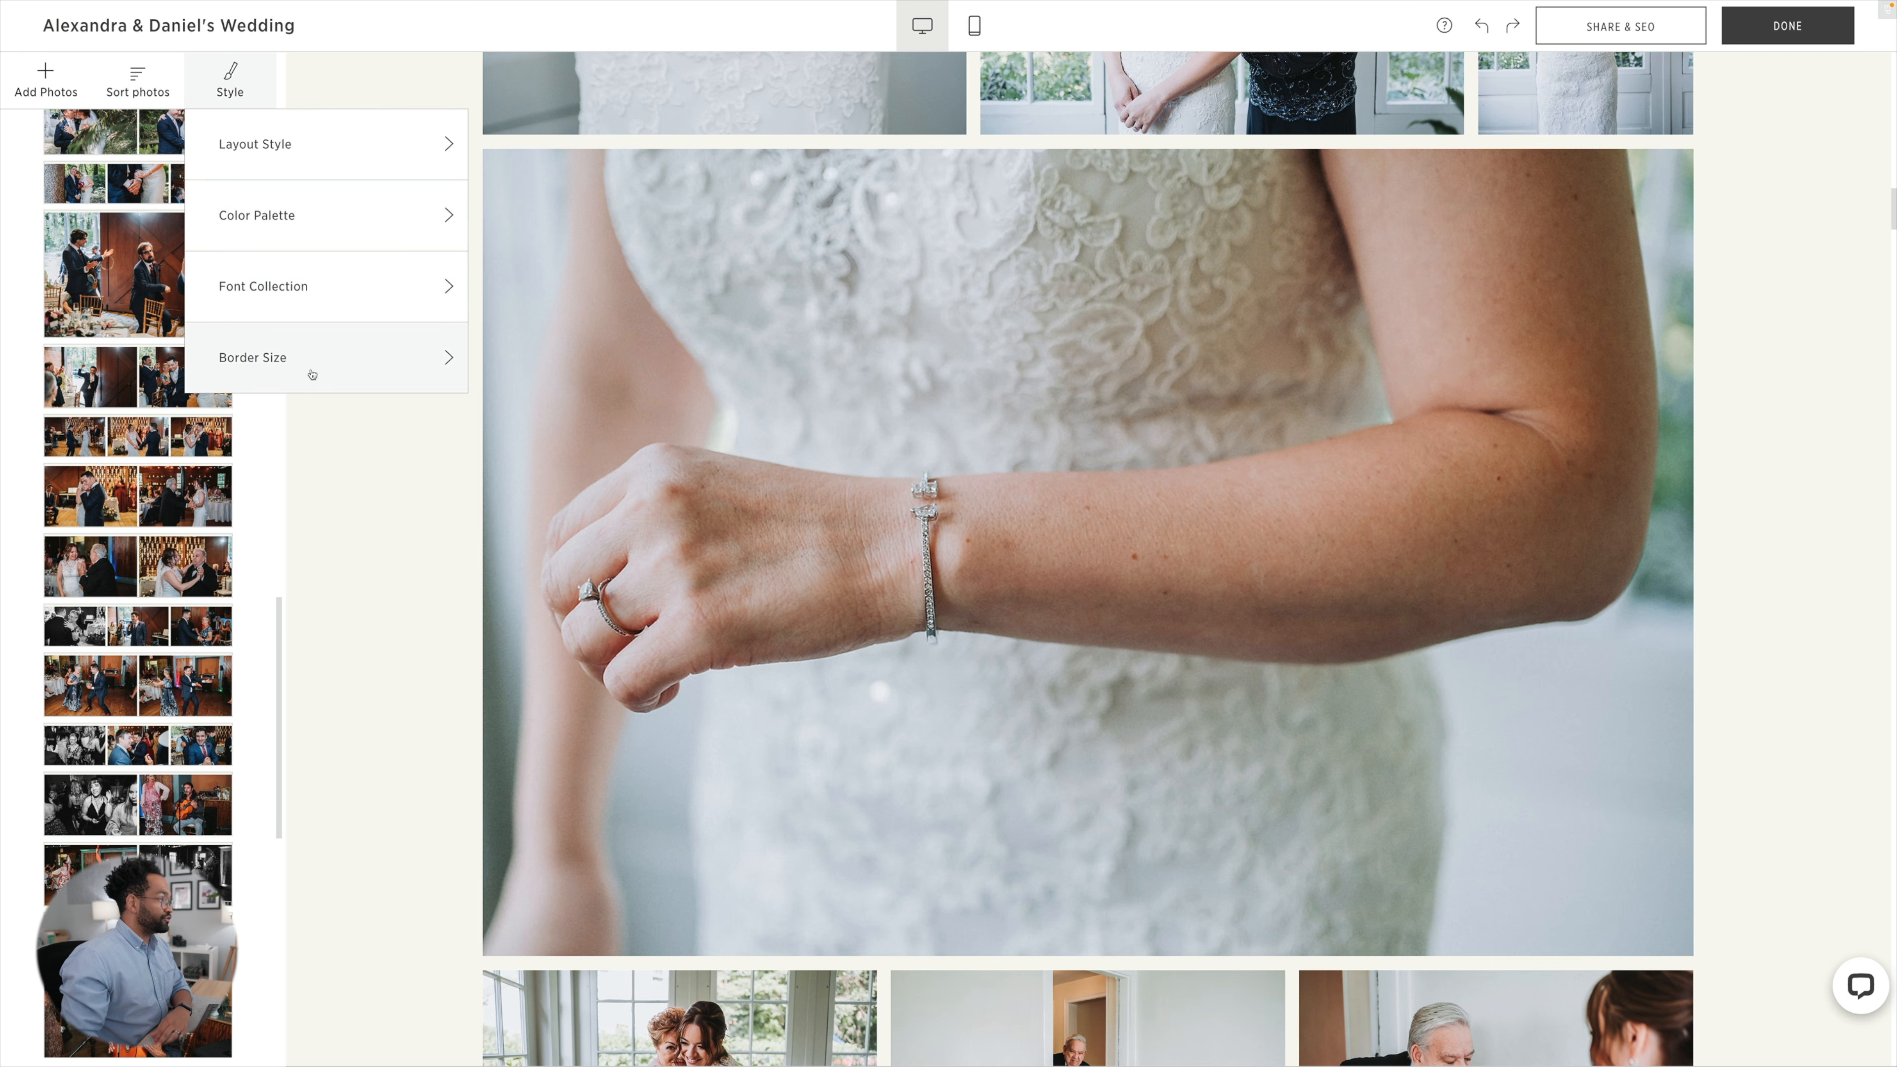
pyautogui.click(321, 214)
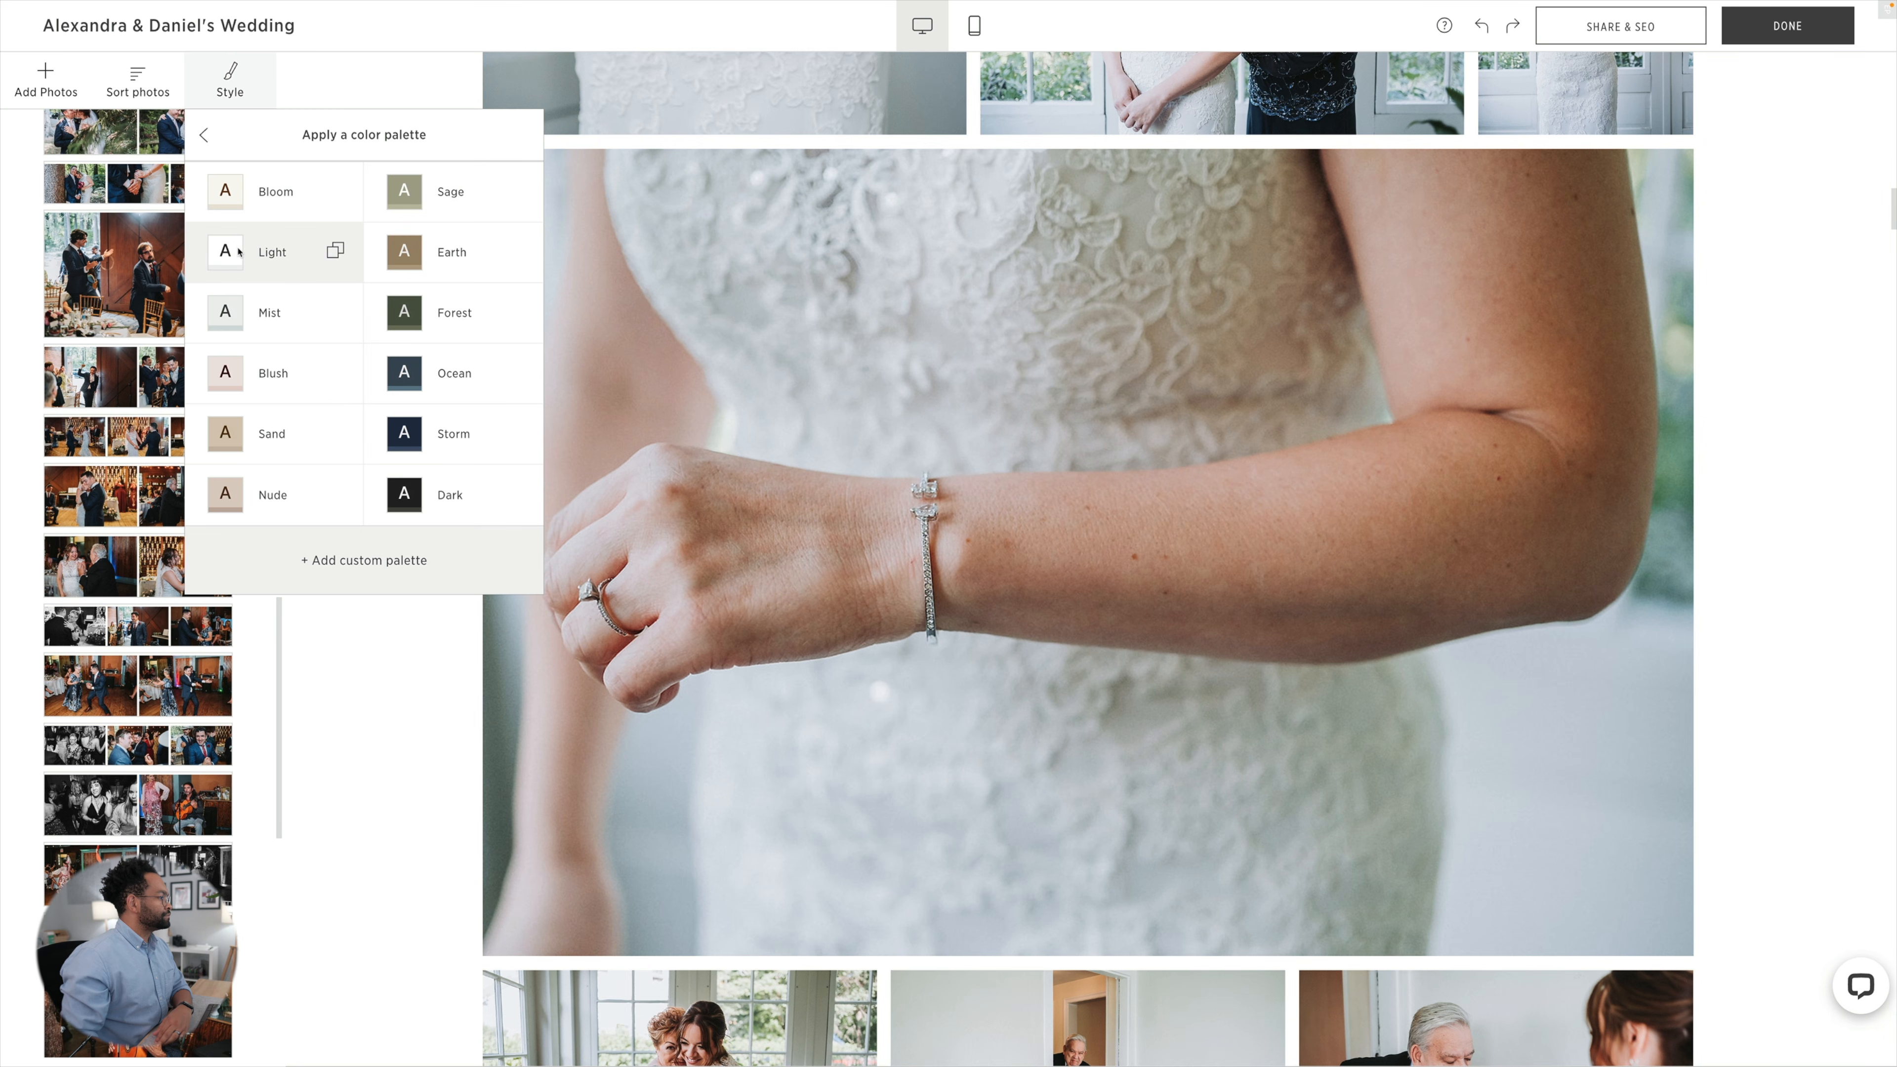
pyautogui.scroll(15, 399, 798)
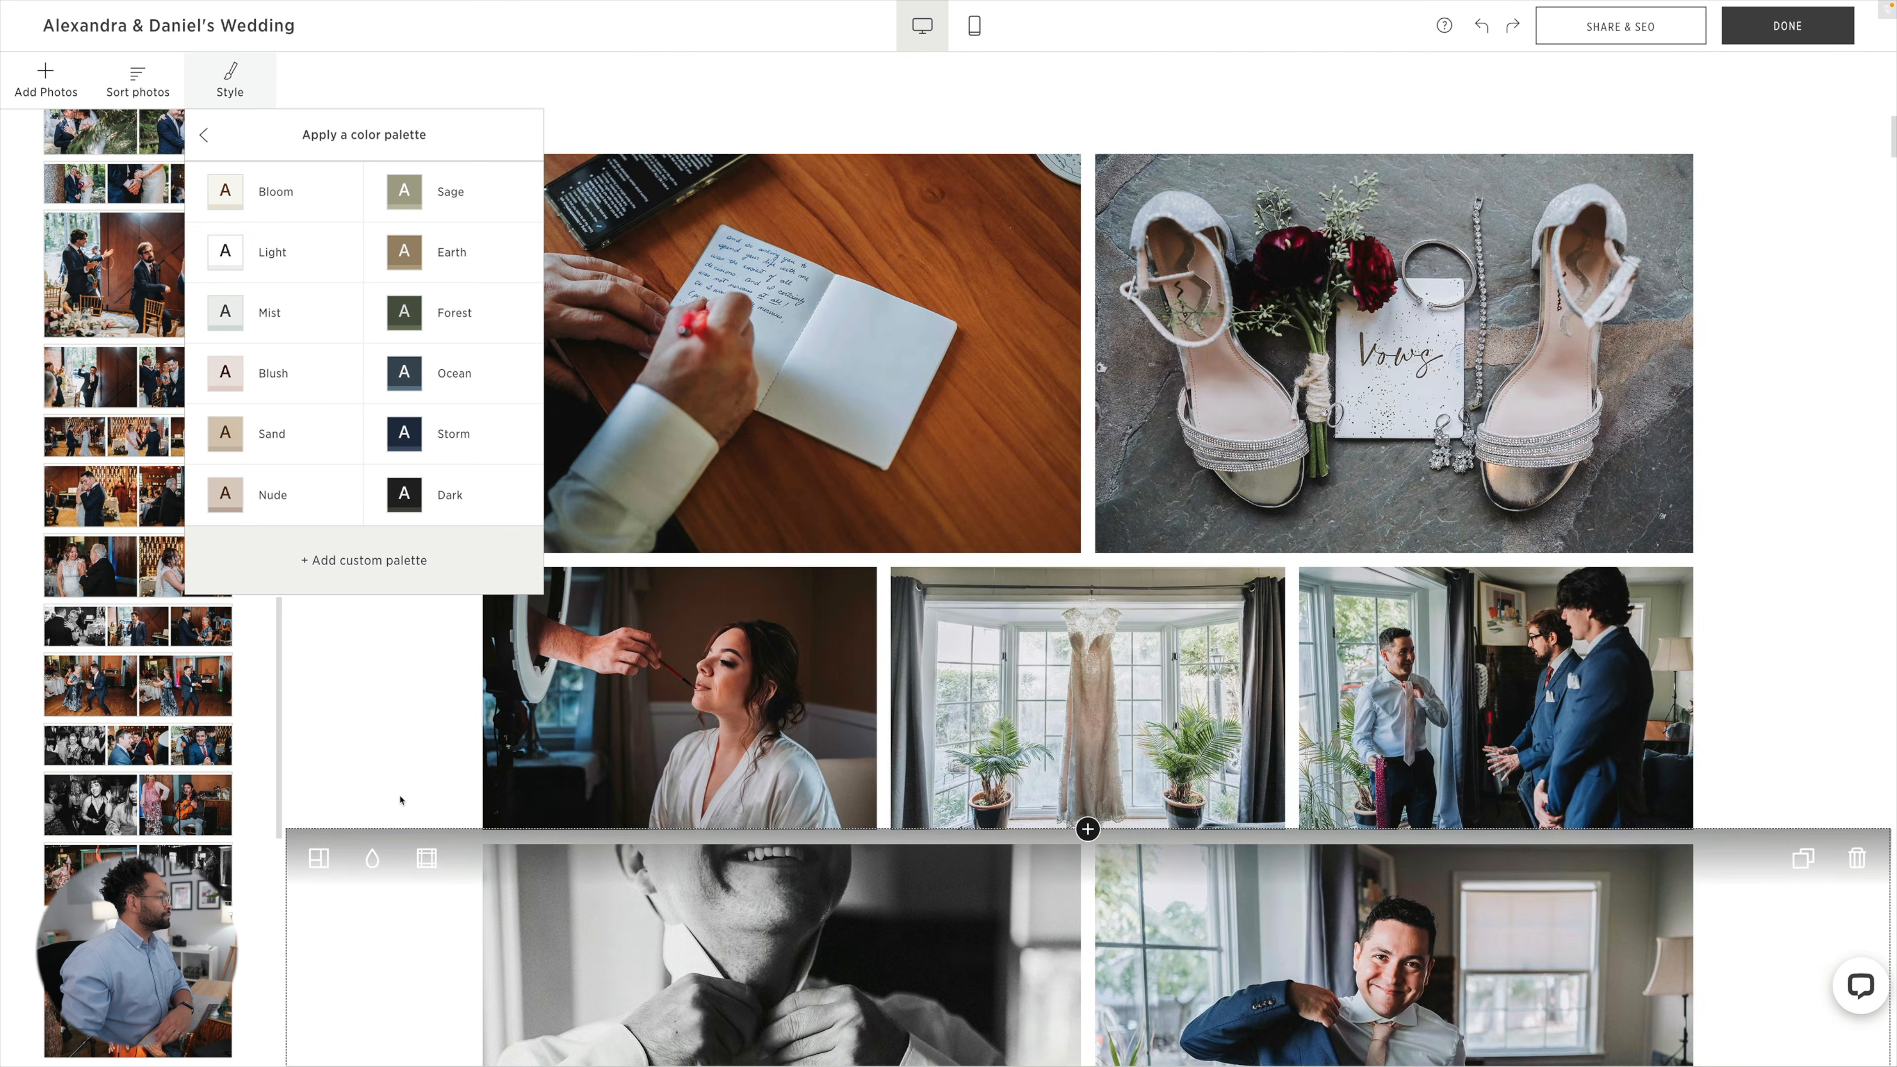
pyautogui.scroll(10, 399, 799)
pyautogui.click(396, 738)
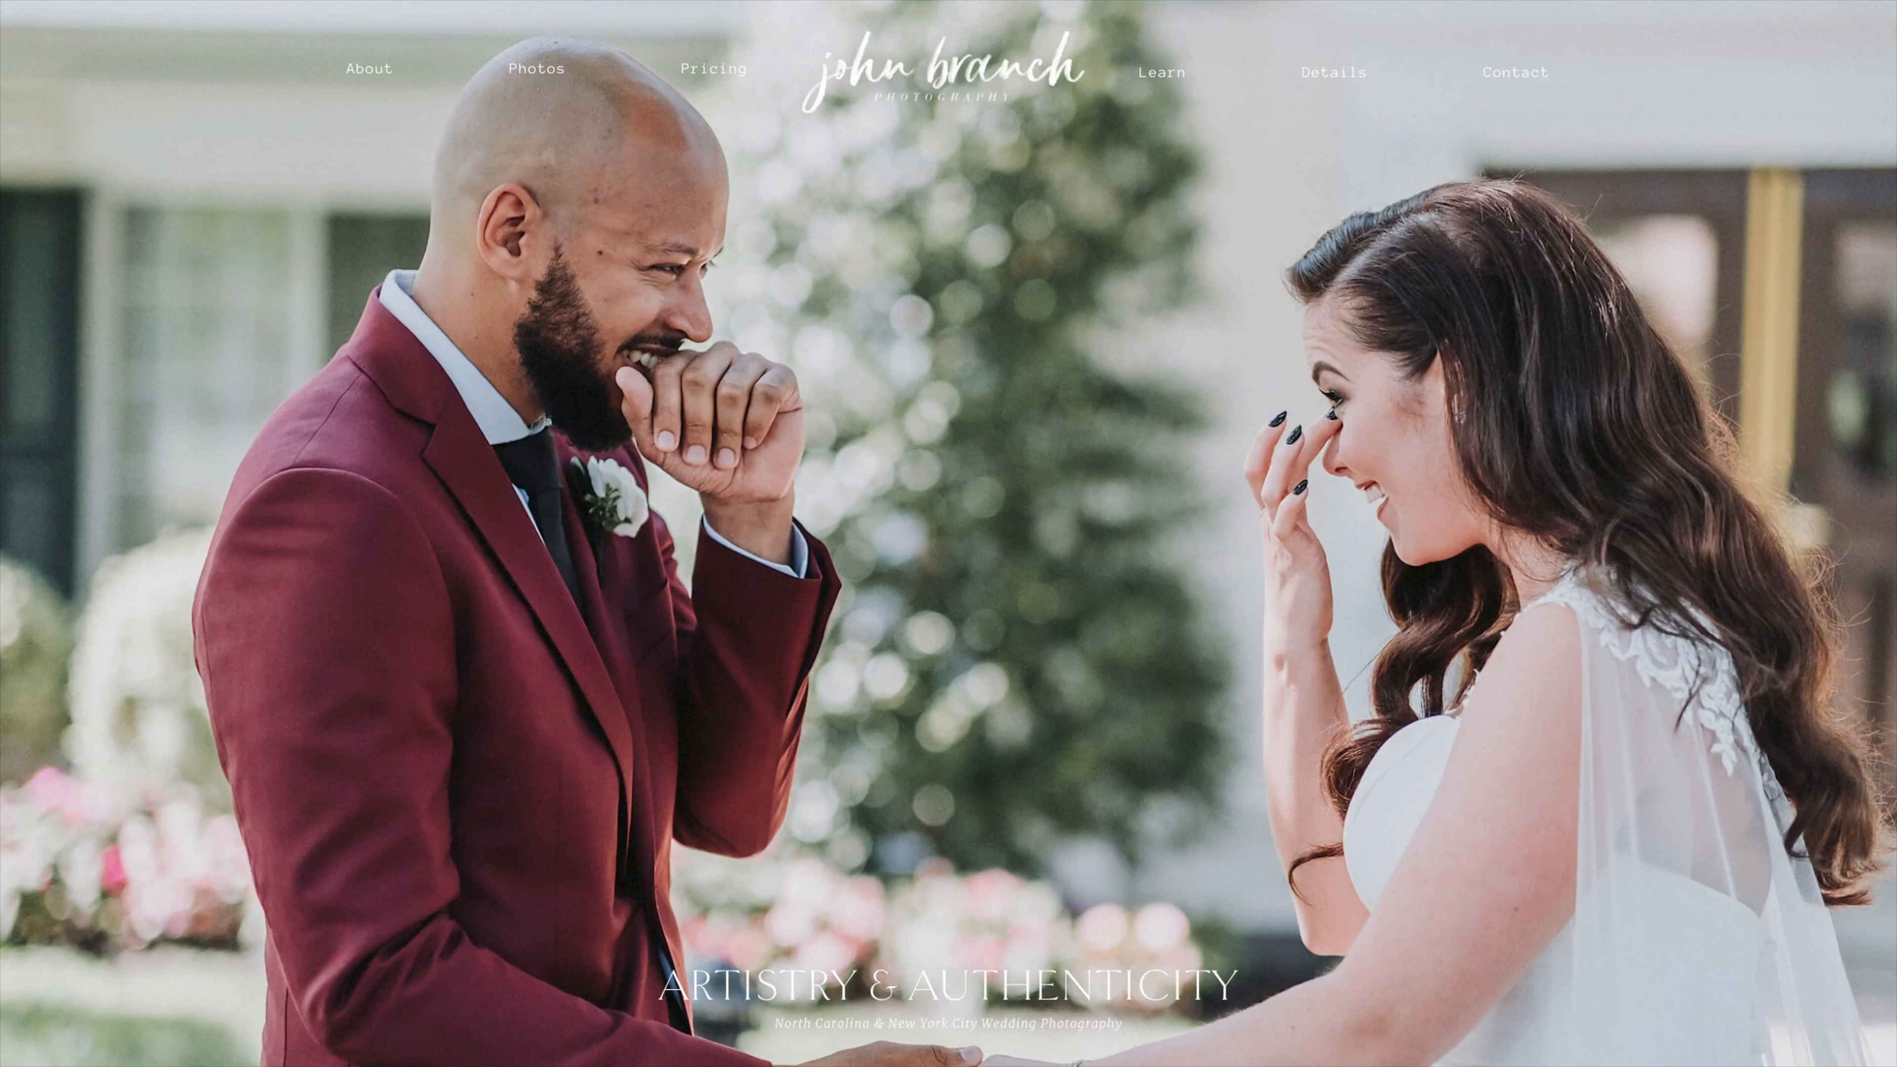
# On the photographer's website, open the Proximity Hotel wedding from the Weddings portfolio and examine how its photos are laid out.
pyautogui.moveTo(536, 69)
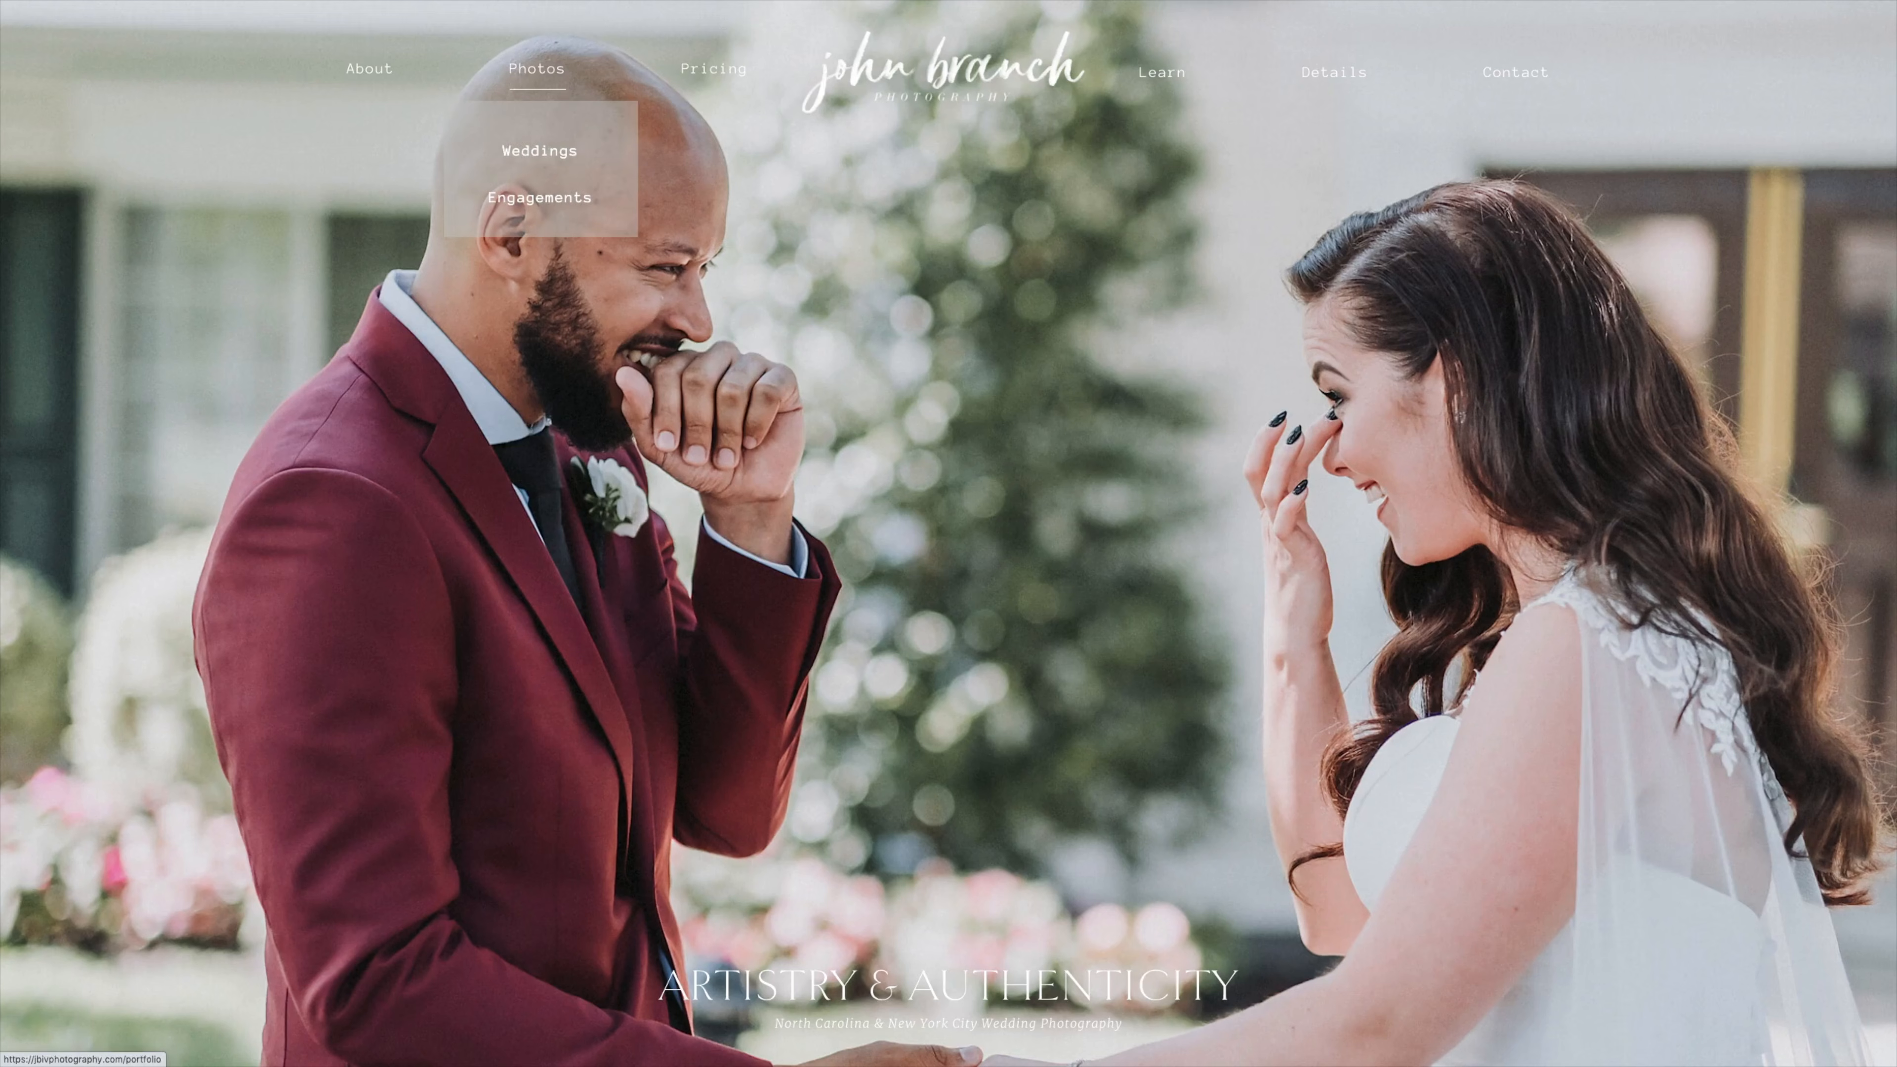
pyautogui.click(540, 151)
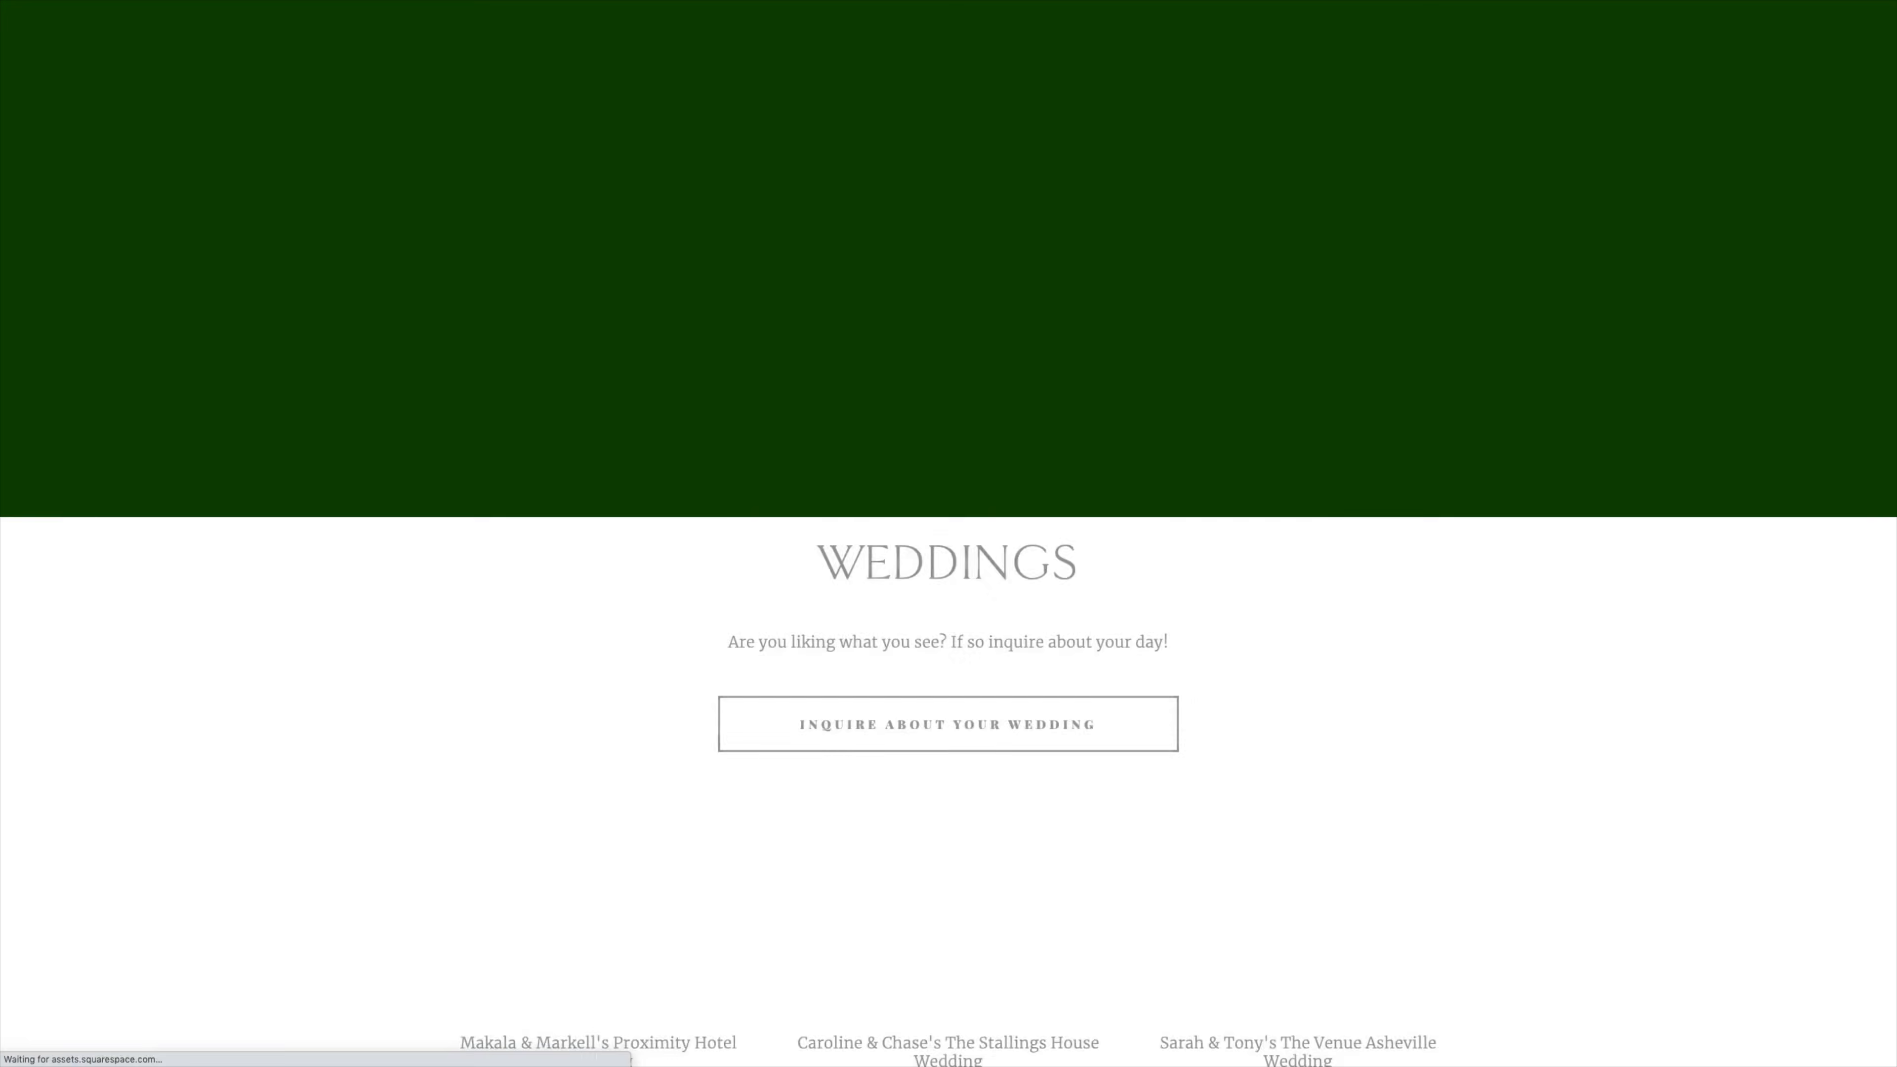
pyautogui.scroll(-8, 949, 534)
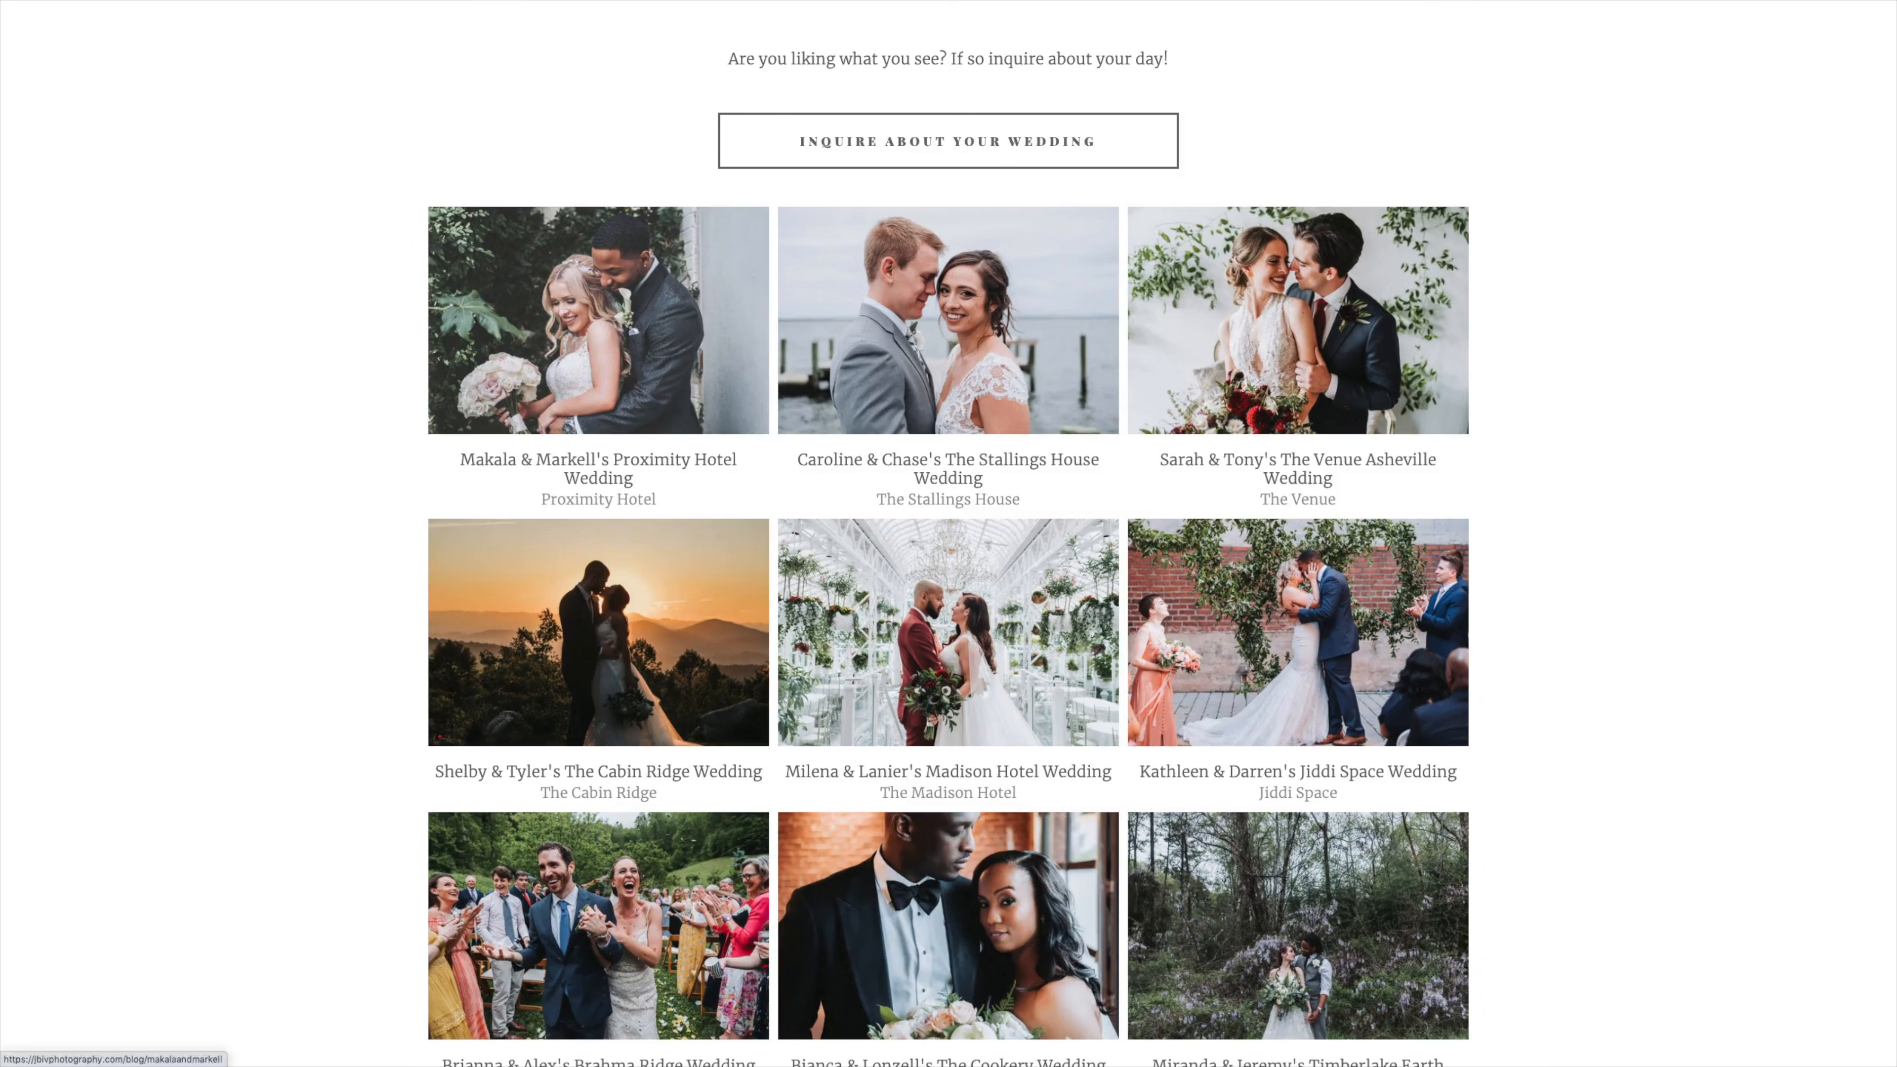
pyautogui.click(598, 321)
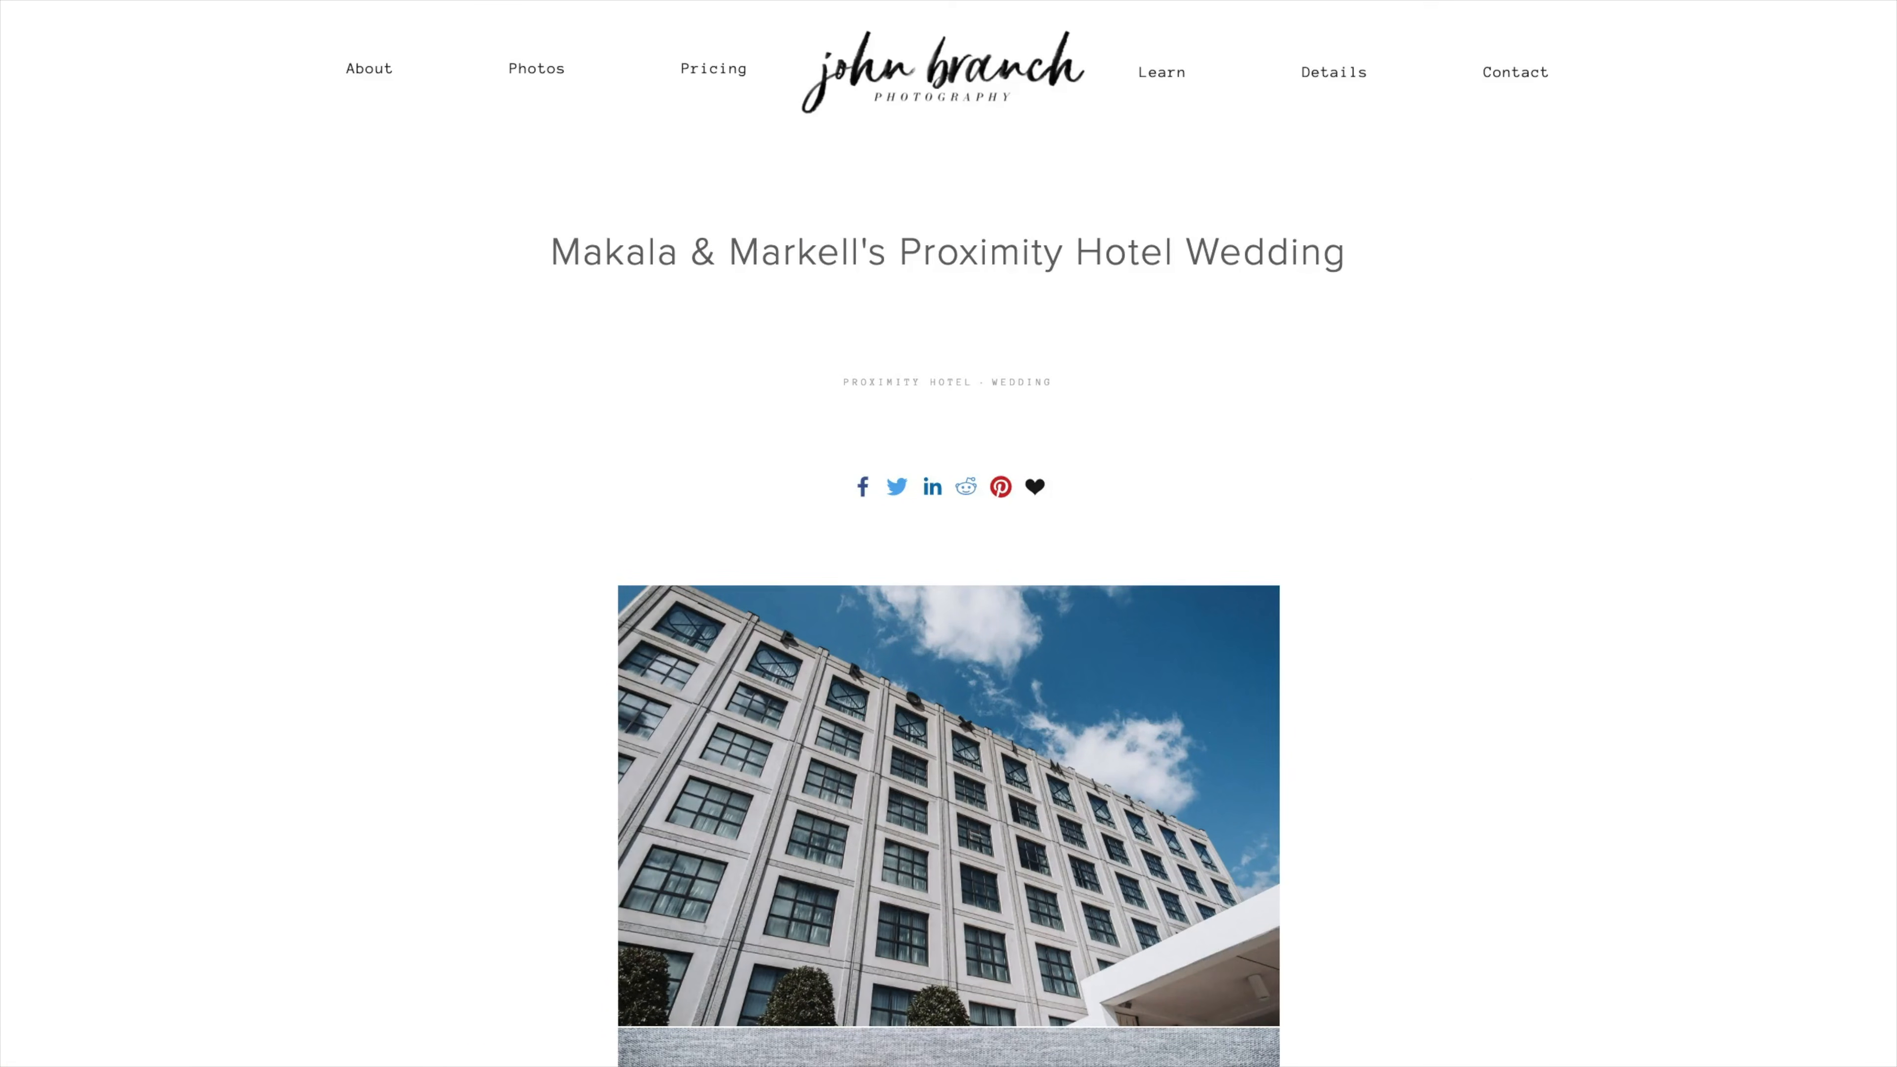
pyautogui.scroll(-15, 948, 533)
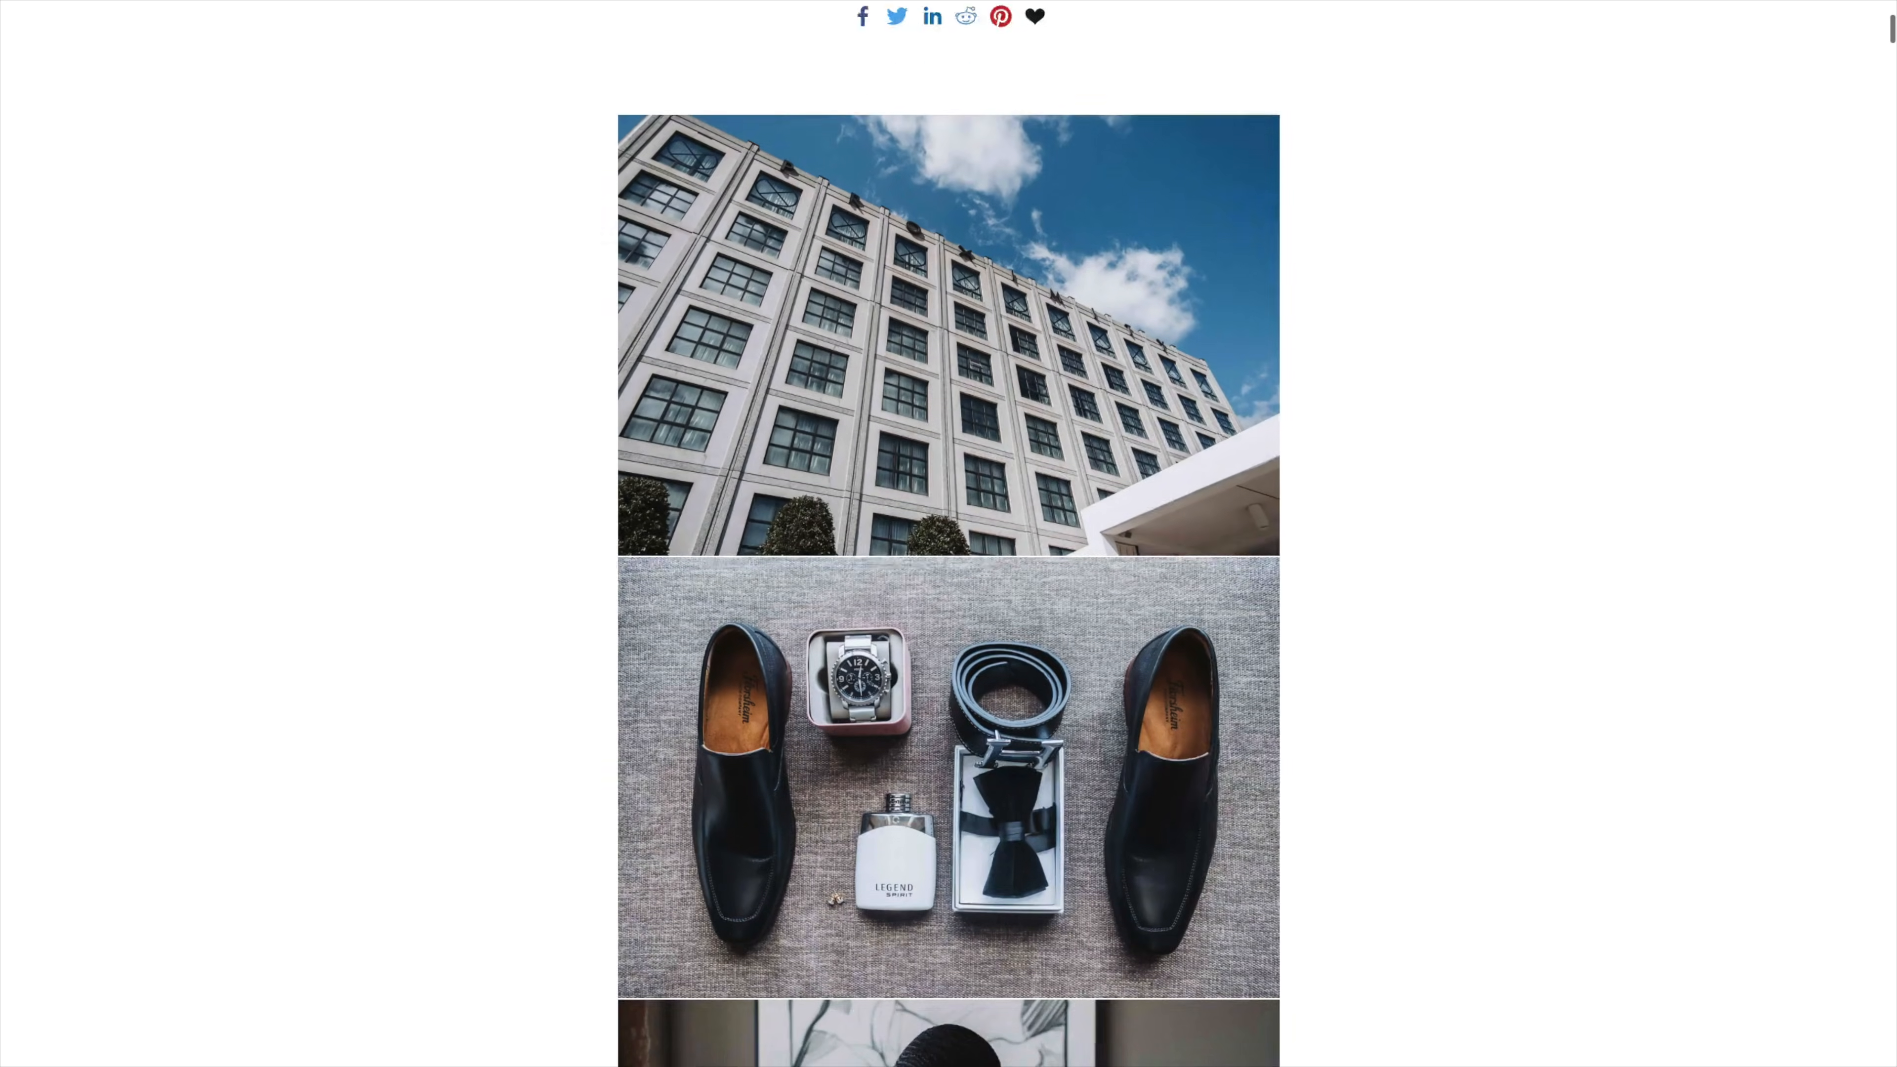
pyautogui.scroll(-17, 948, 533)
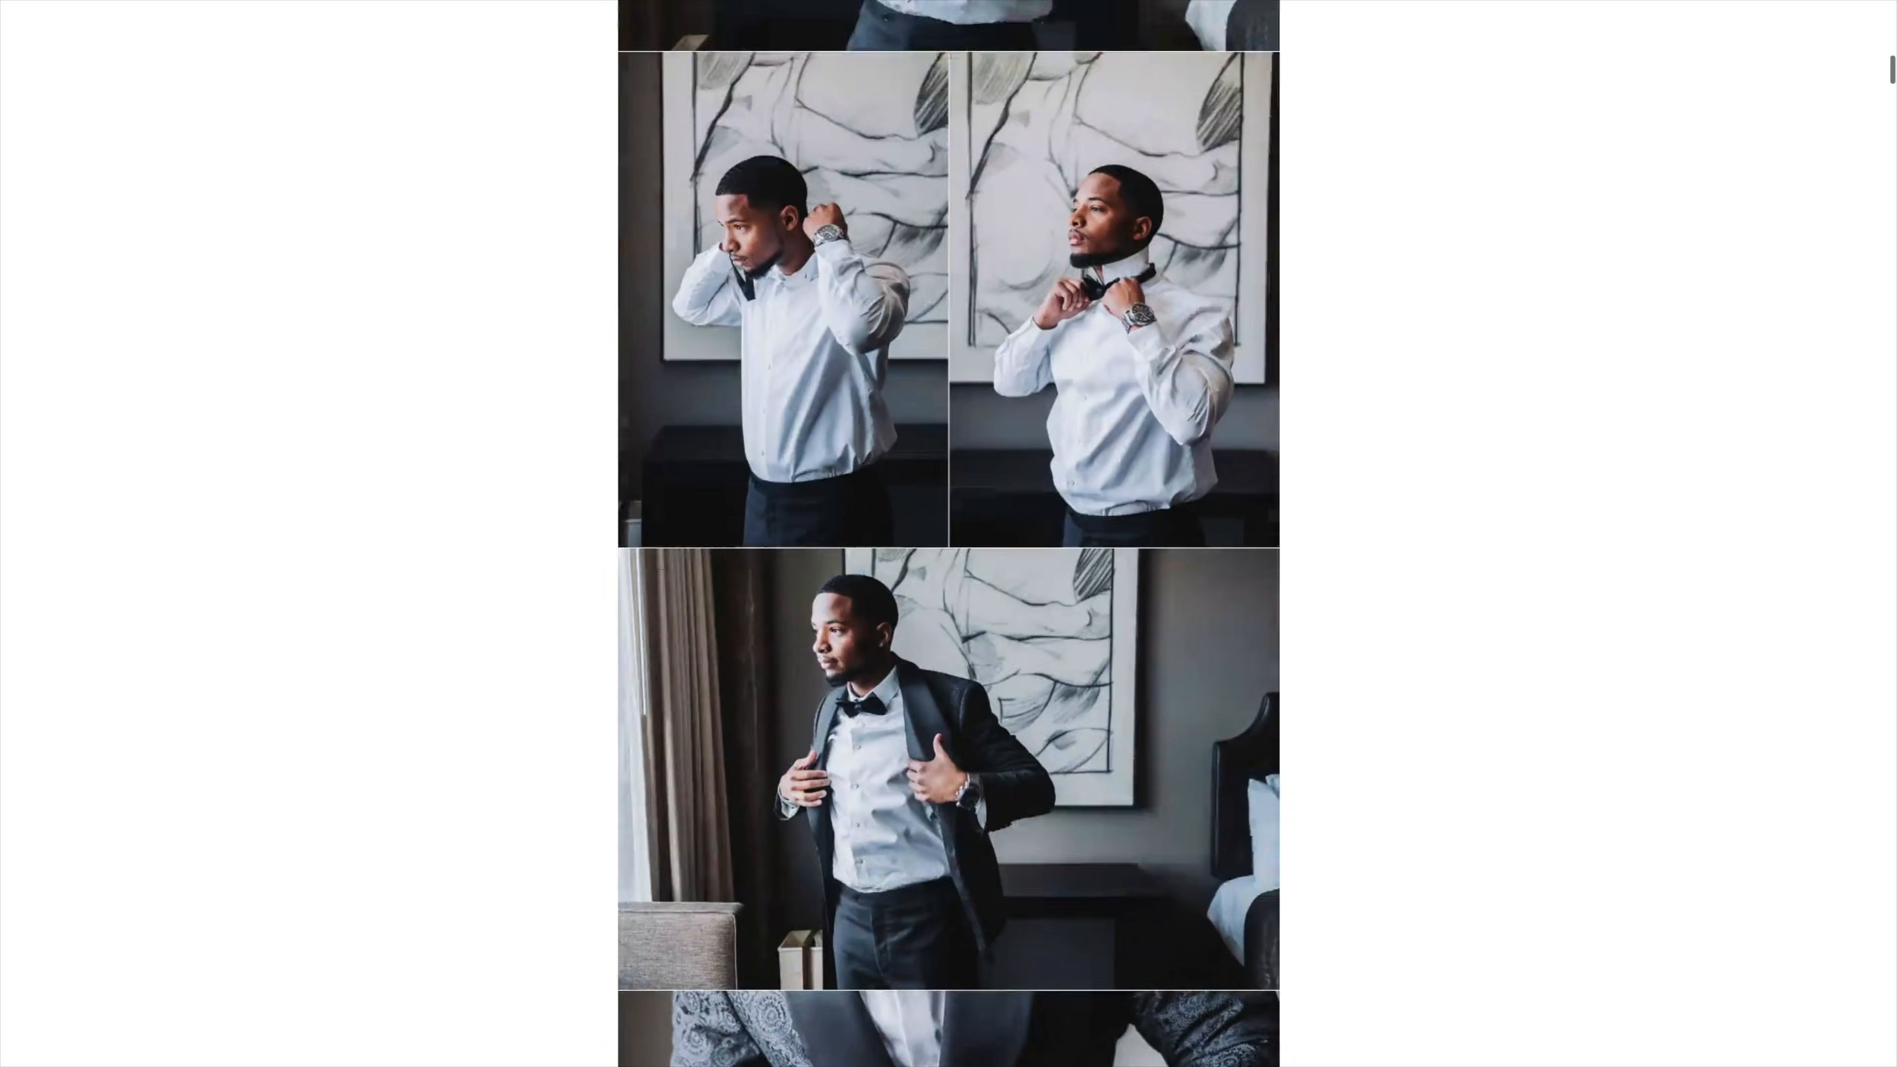
pyautogui.scroll(-5, 949, 533)
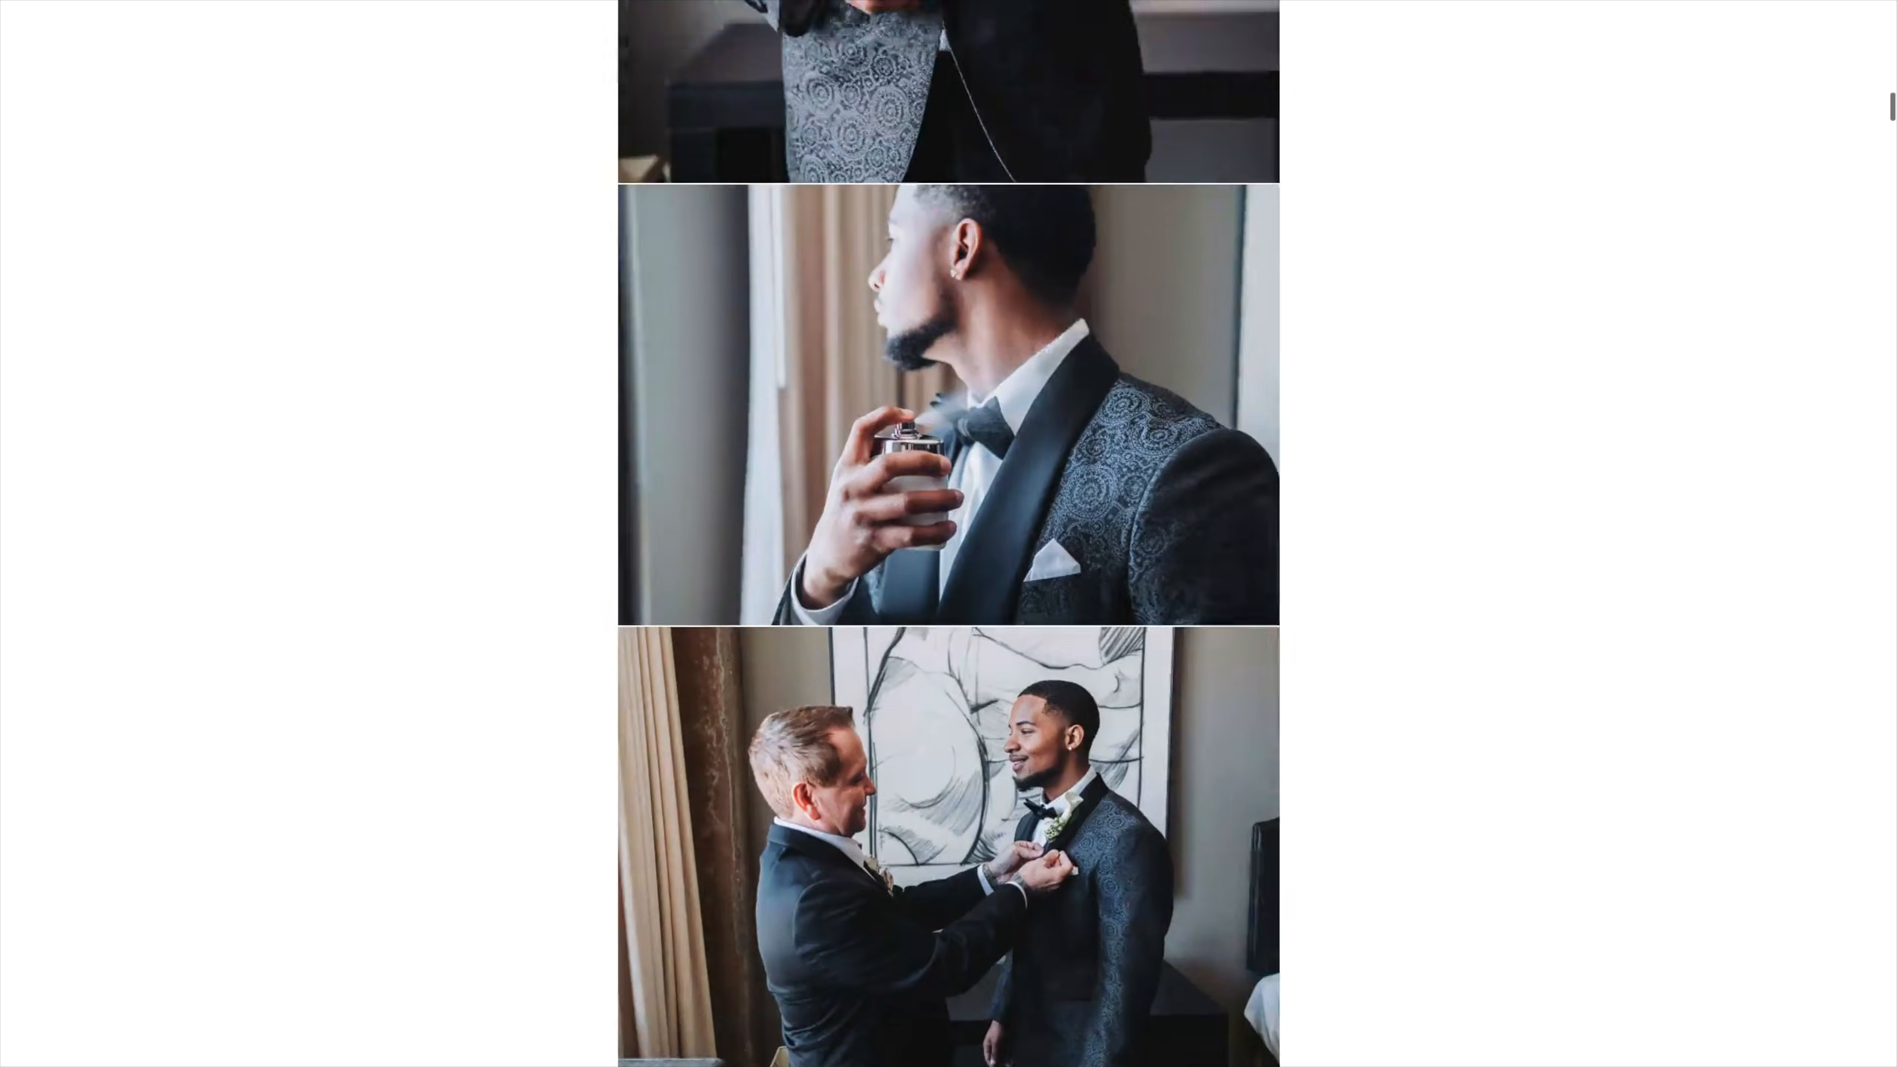
pyautogui.scroll(-13, 948, 533)
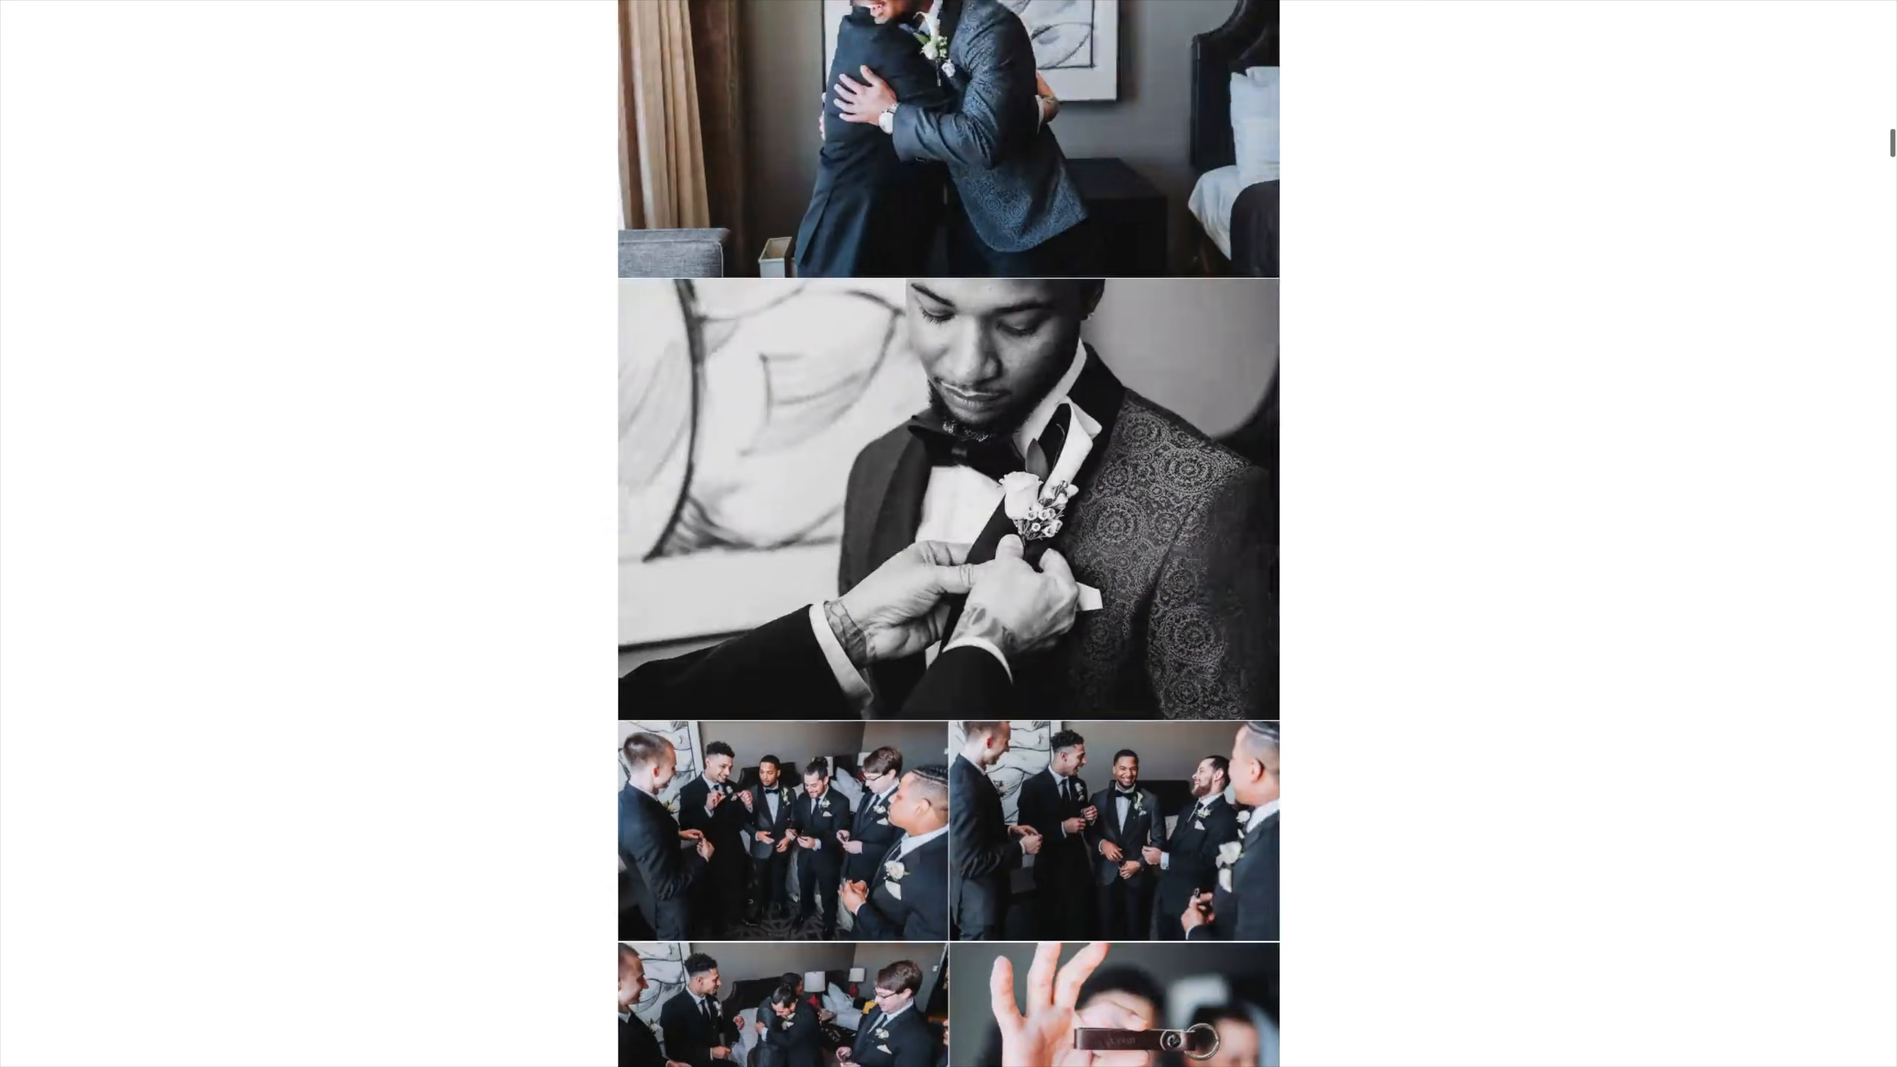
pyautogui.scroll(-14, 948, 533)
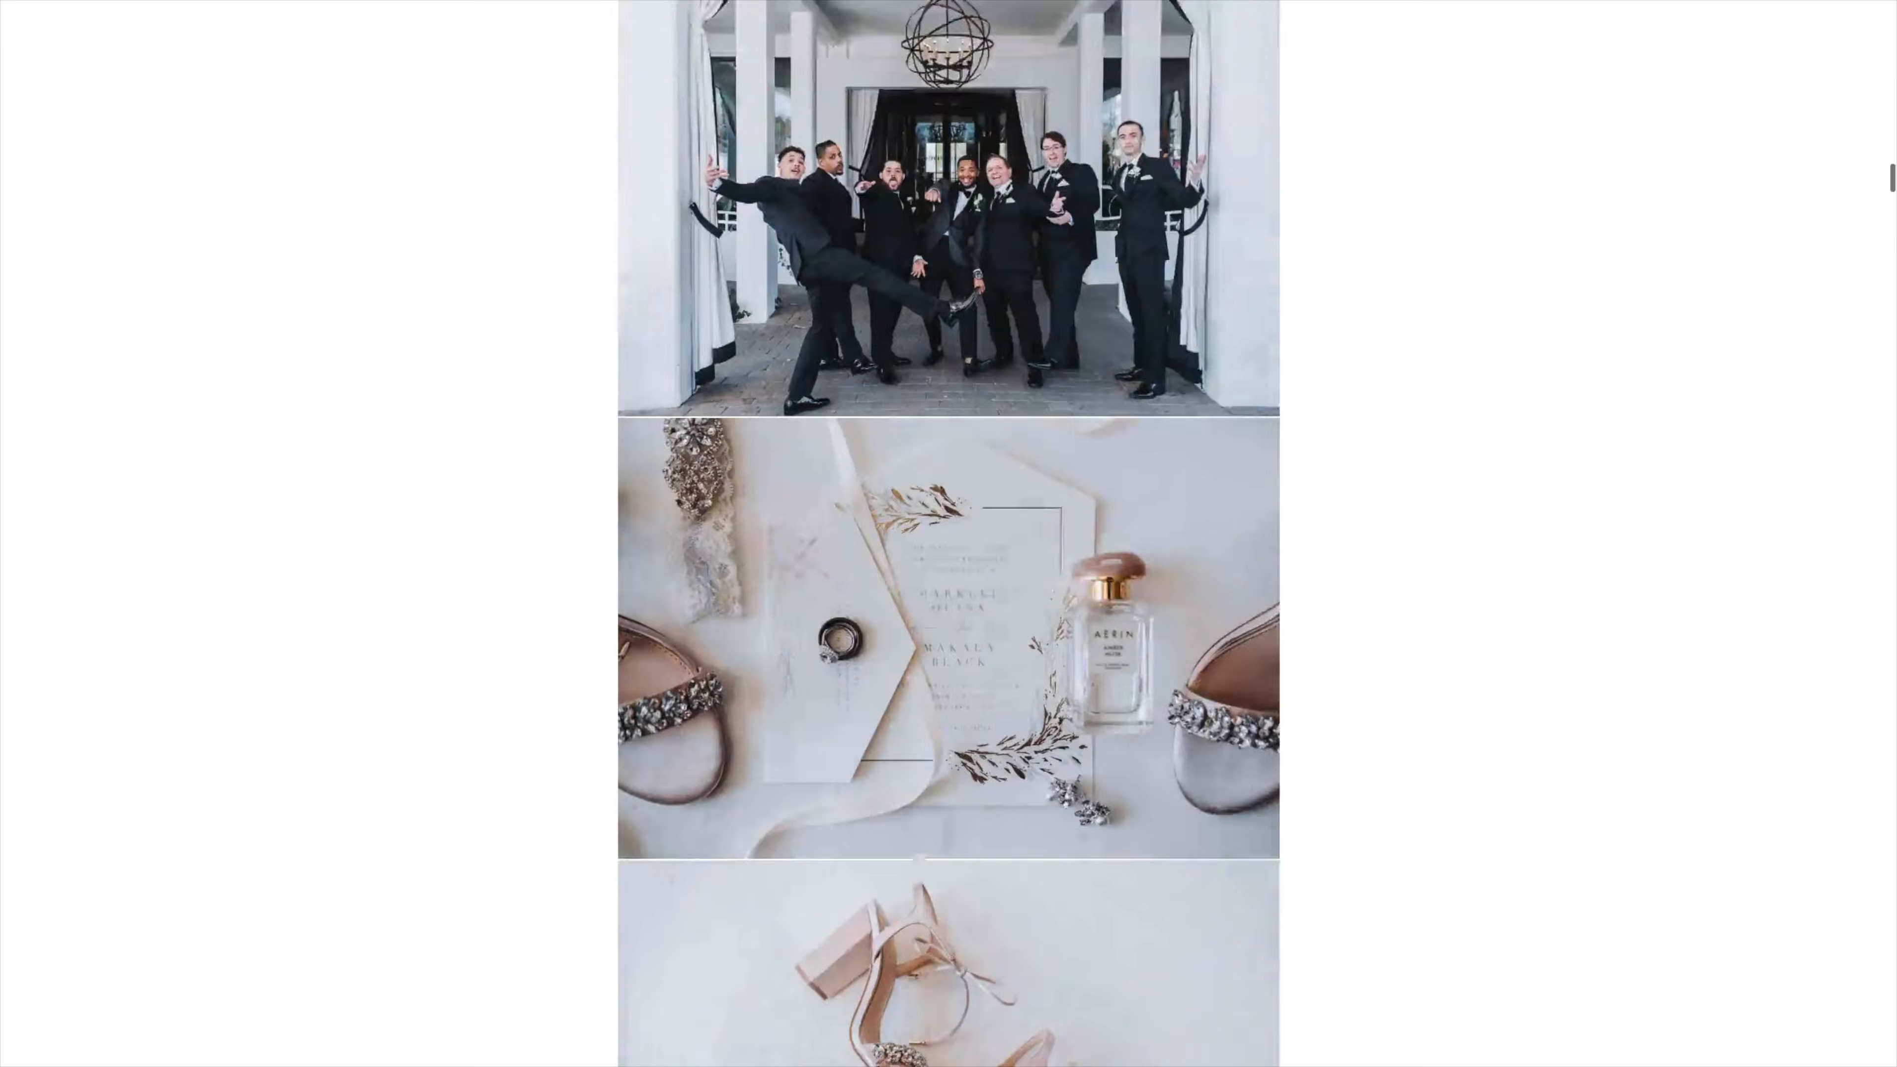
# Switch back to the Pic-Time blog editor and look over the opening title and cover photo blocks of the wedding post.
pyautogui.scroll(-15, 949, 533)
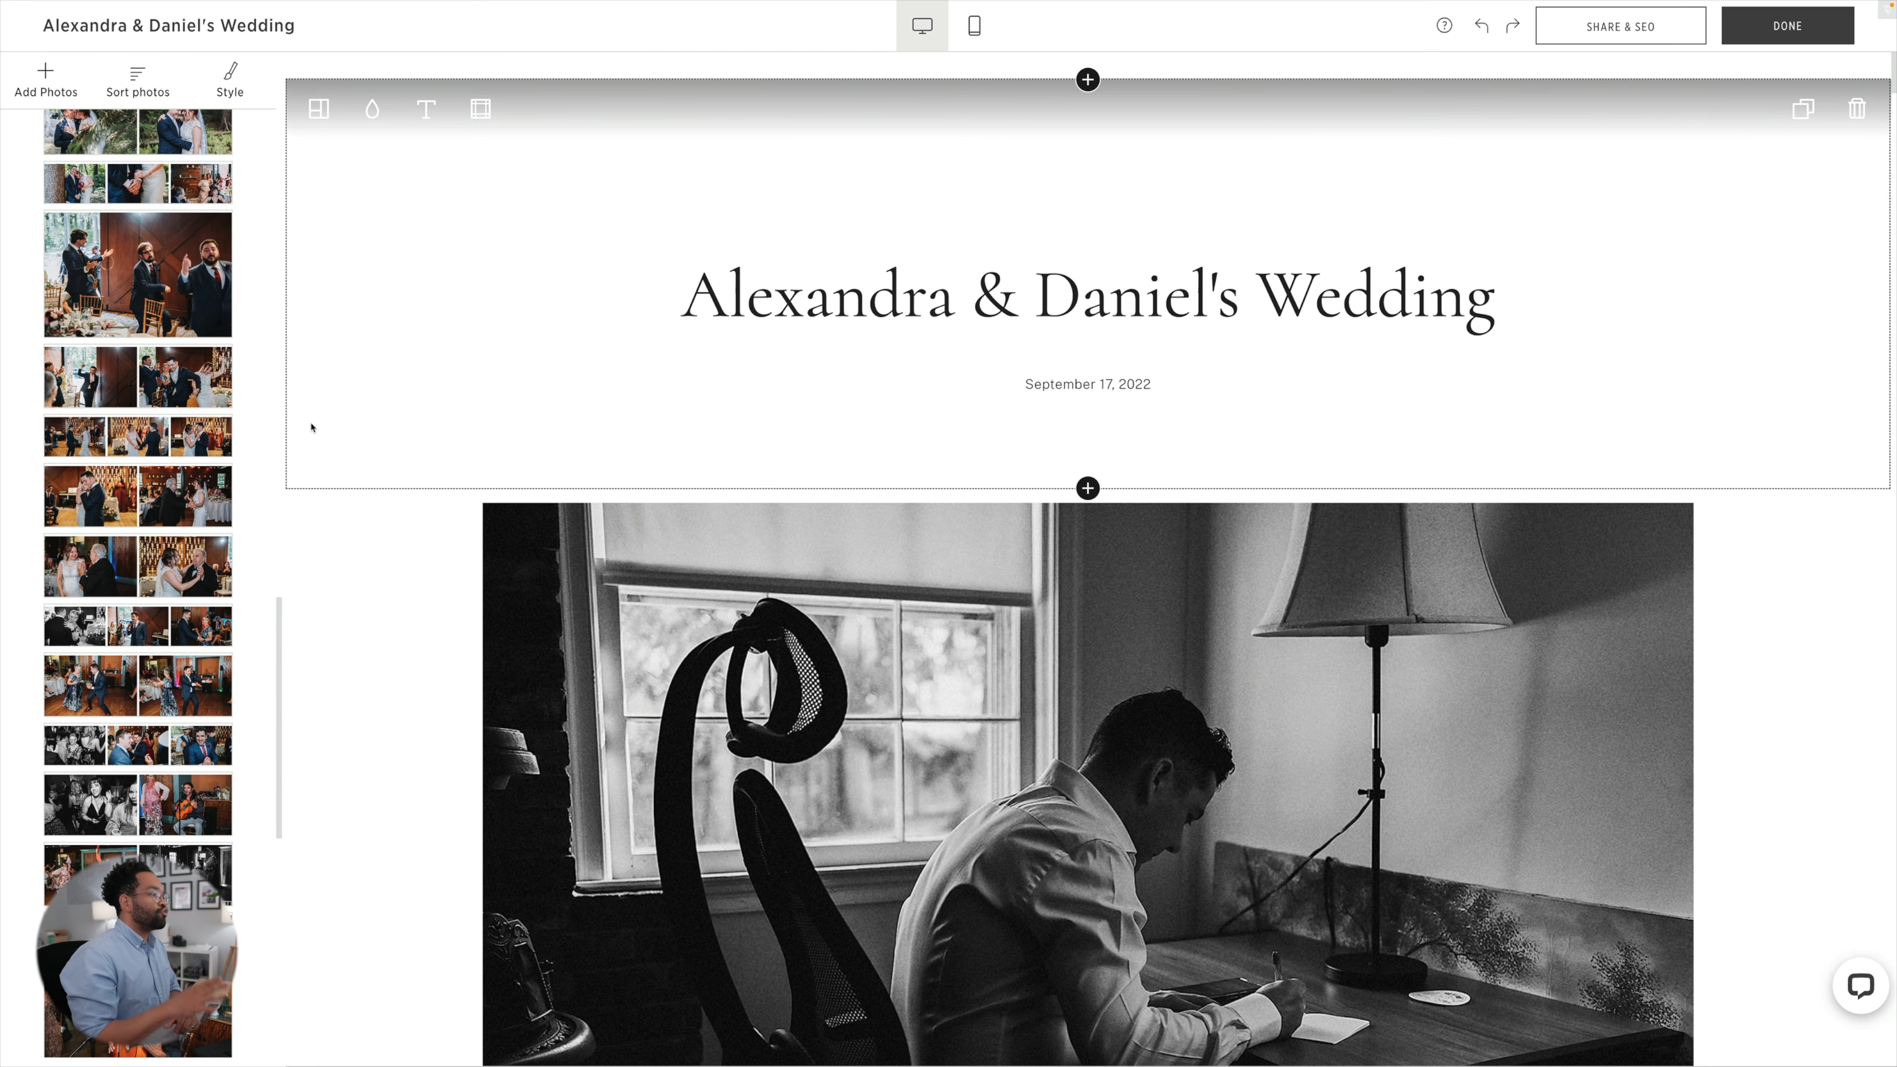
pyautogui.scroll(-5, 356, 441)
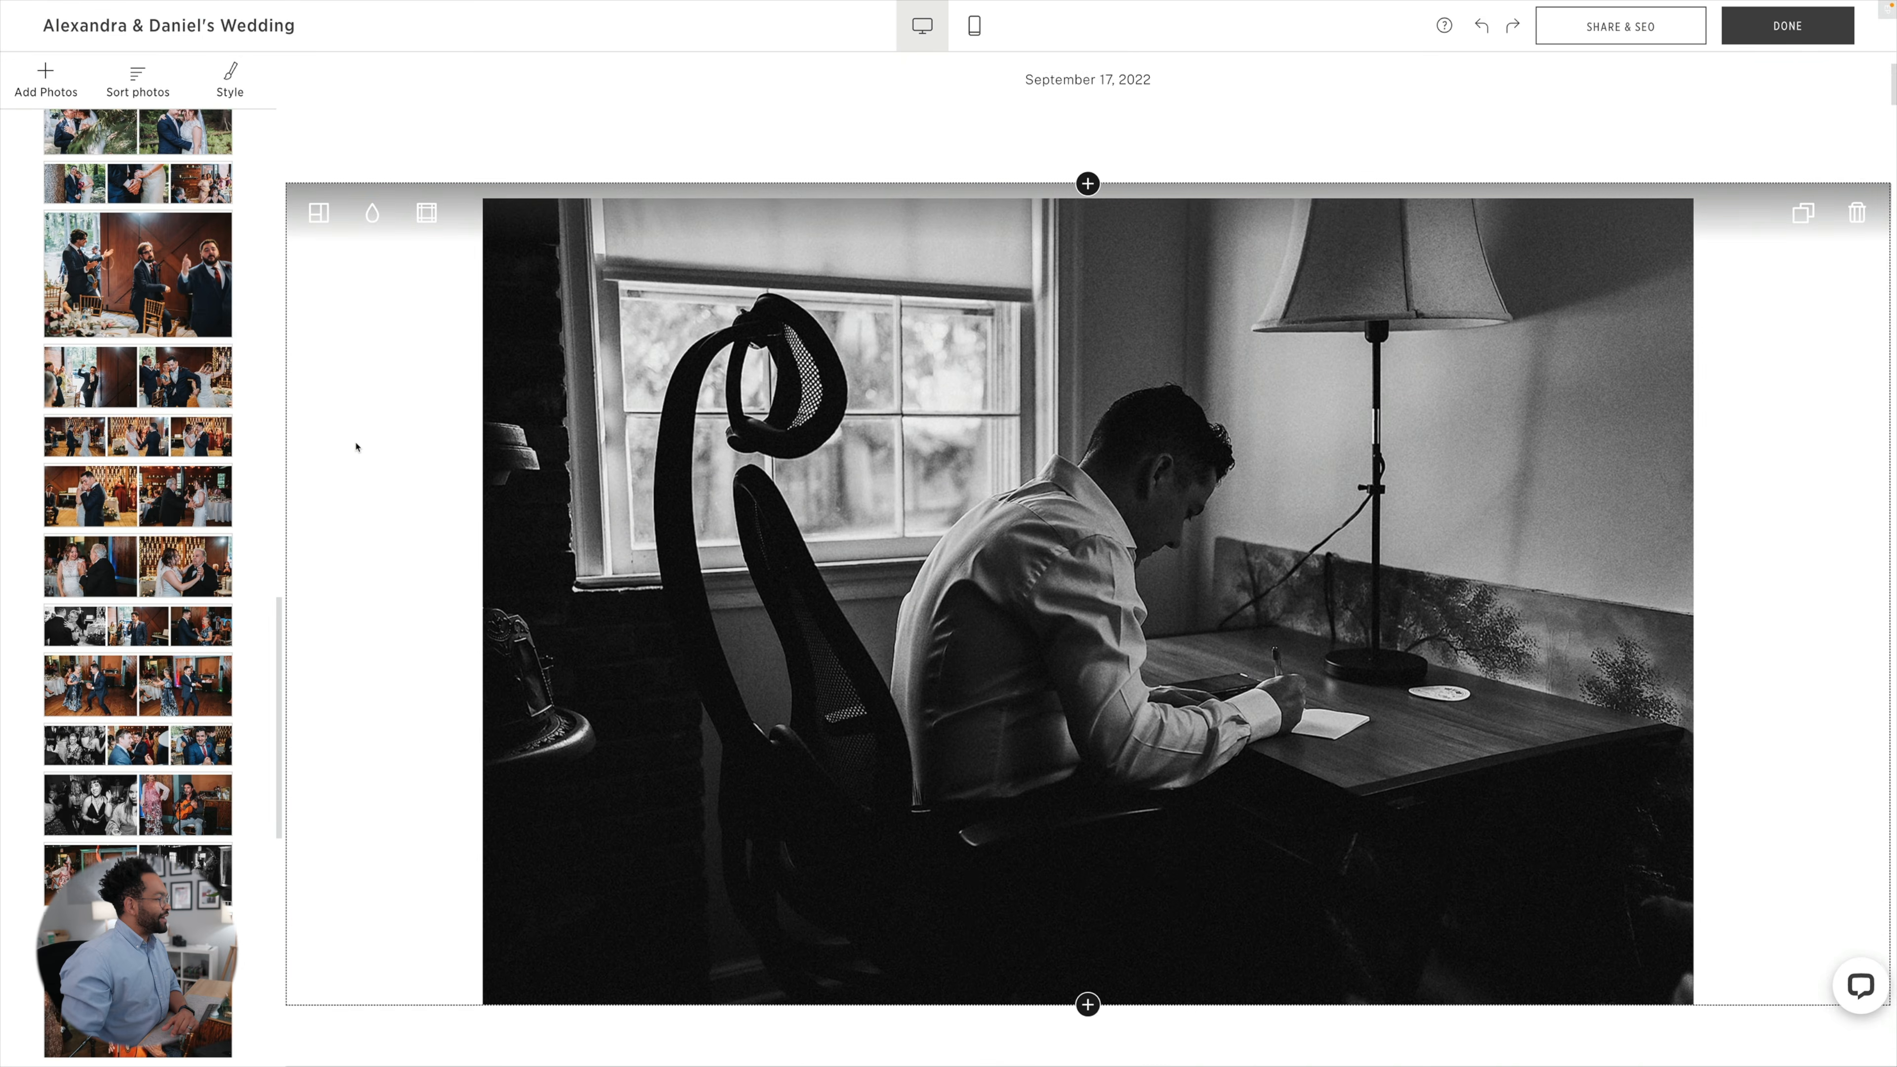
pyautogui.scroll(5, 356, 440)
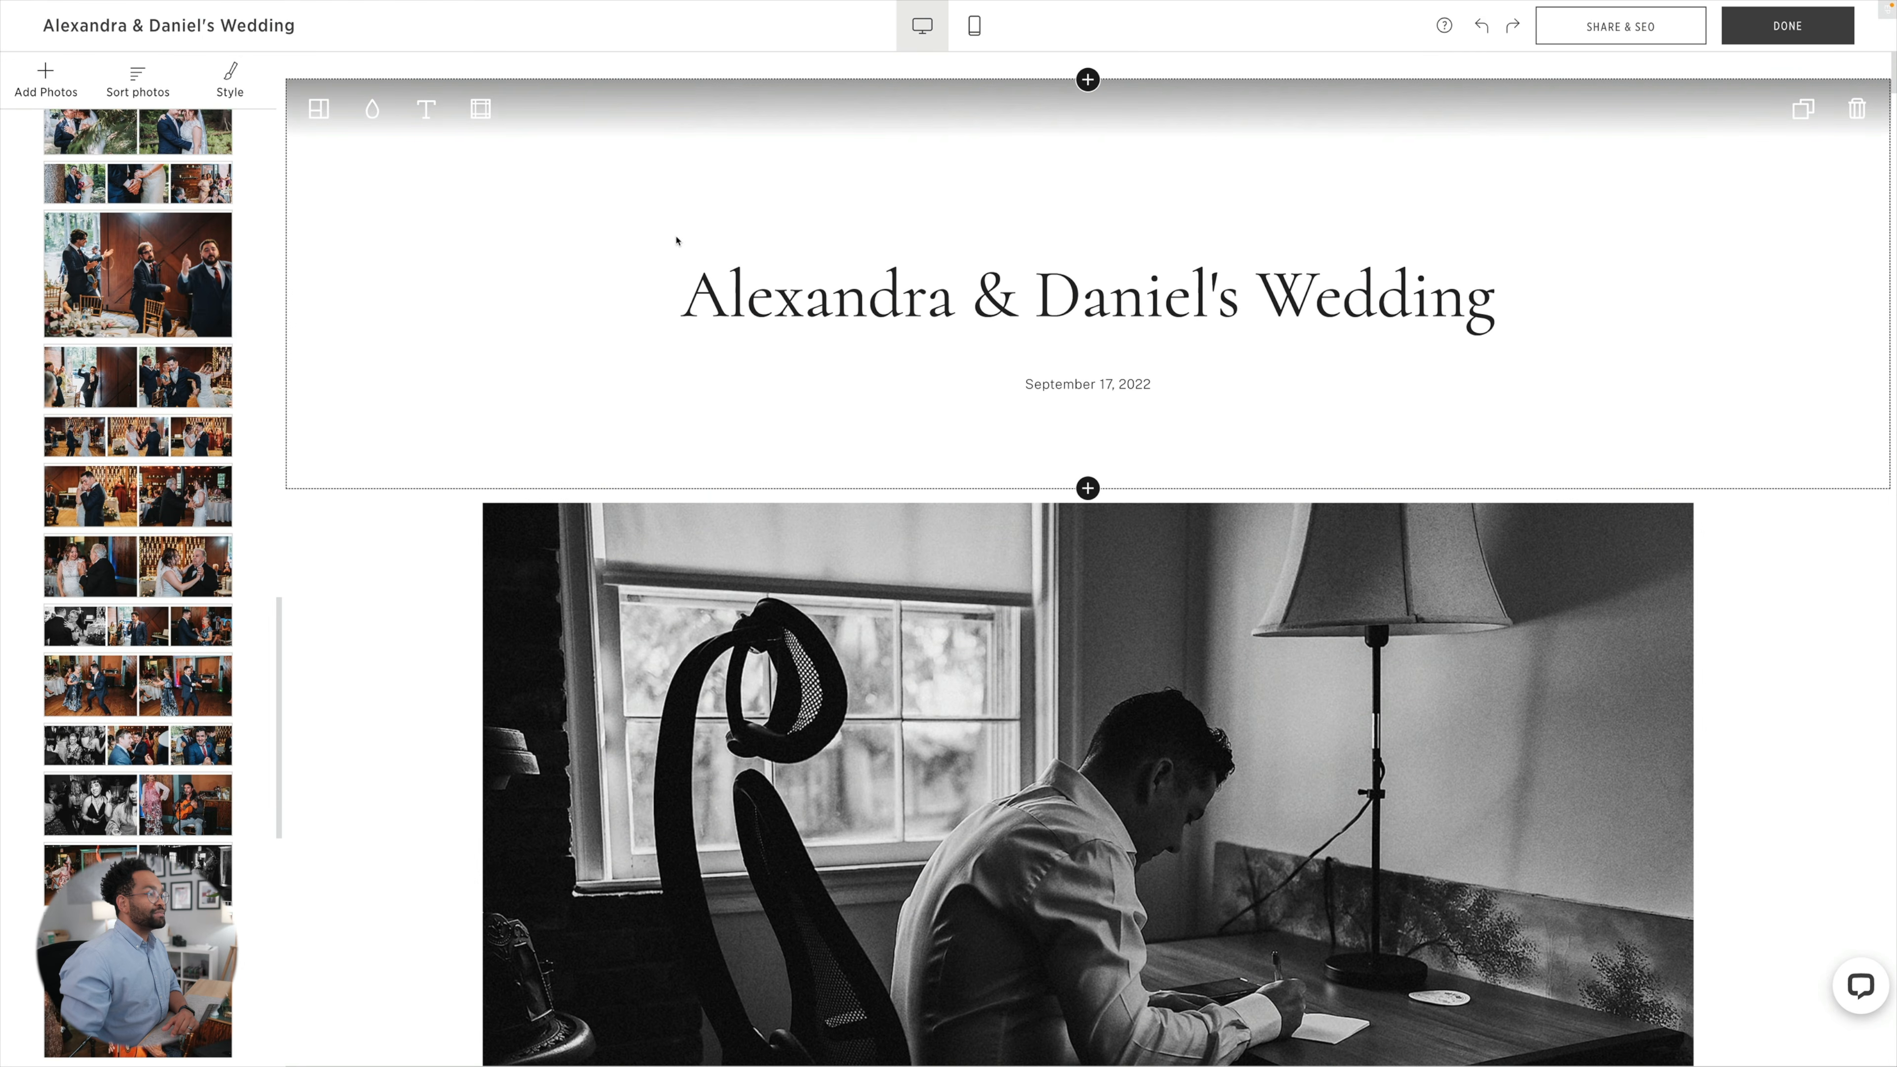
# Preview the blog post in the mobile layout, examine how its photo blocks are arranged, and return to the desktop layout.
pyautogui.click(974, 34)
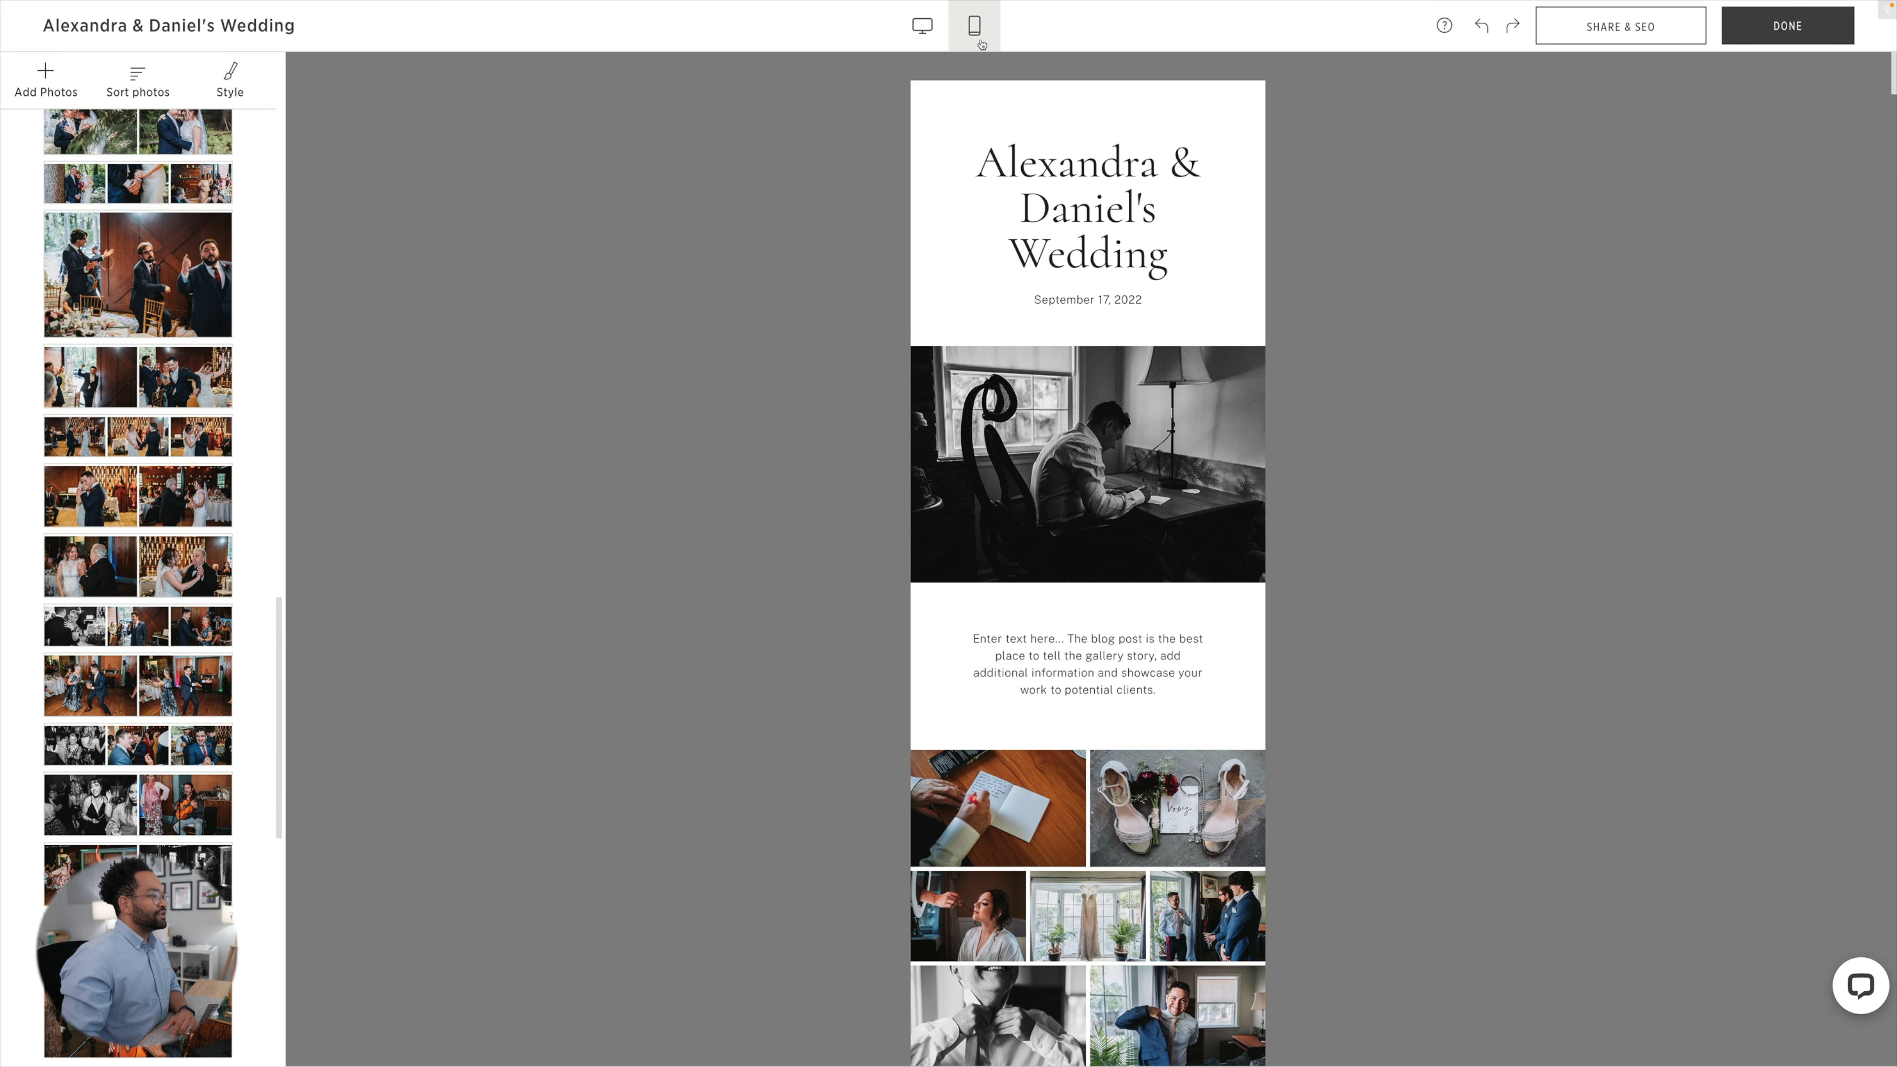
pyautogui.scroll(-9, 822, 358)
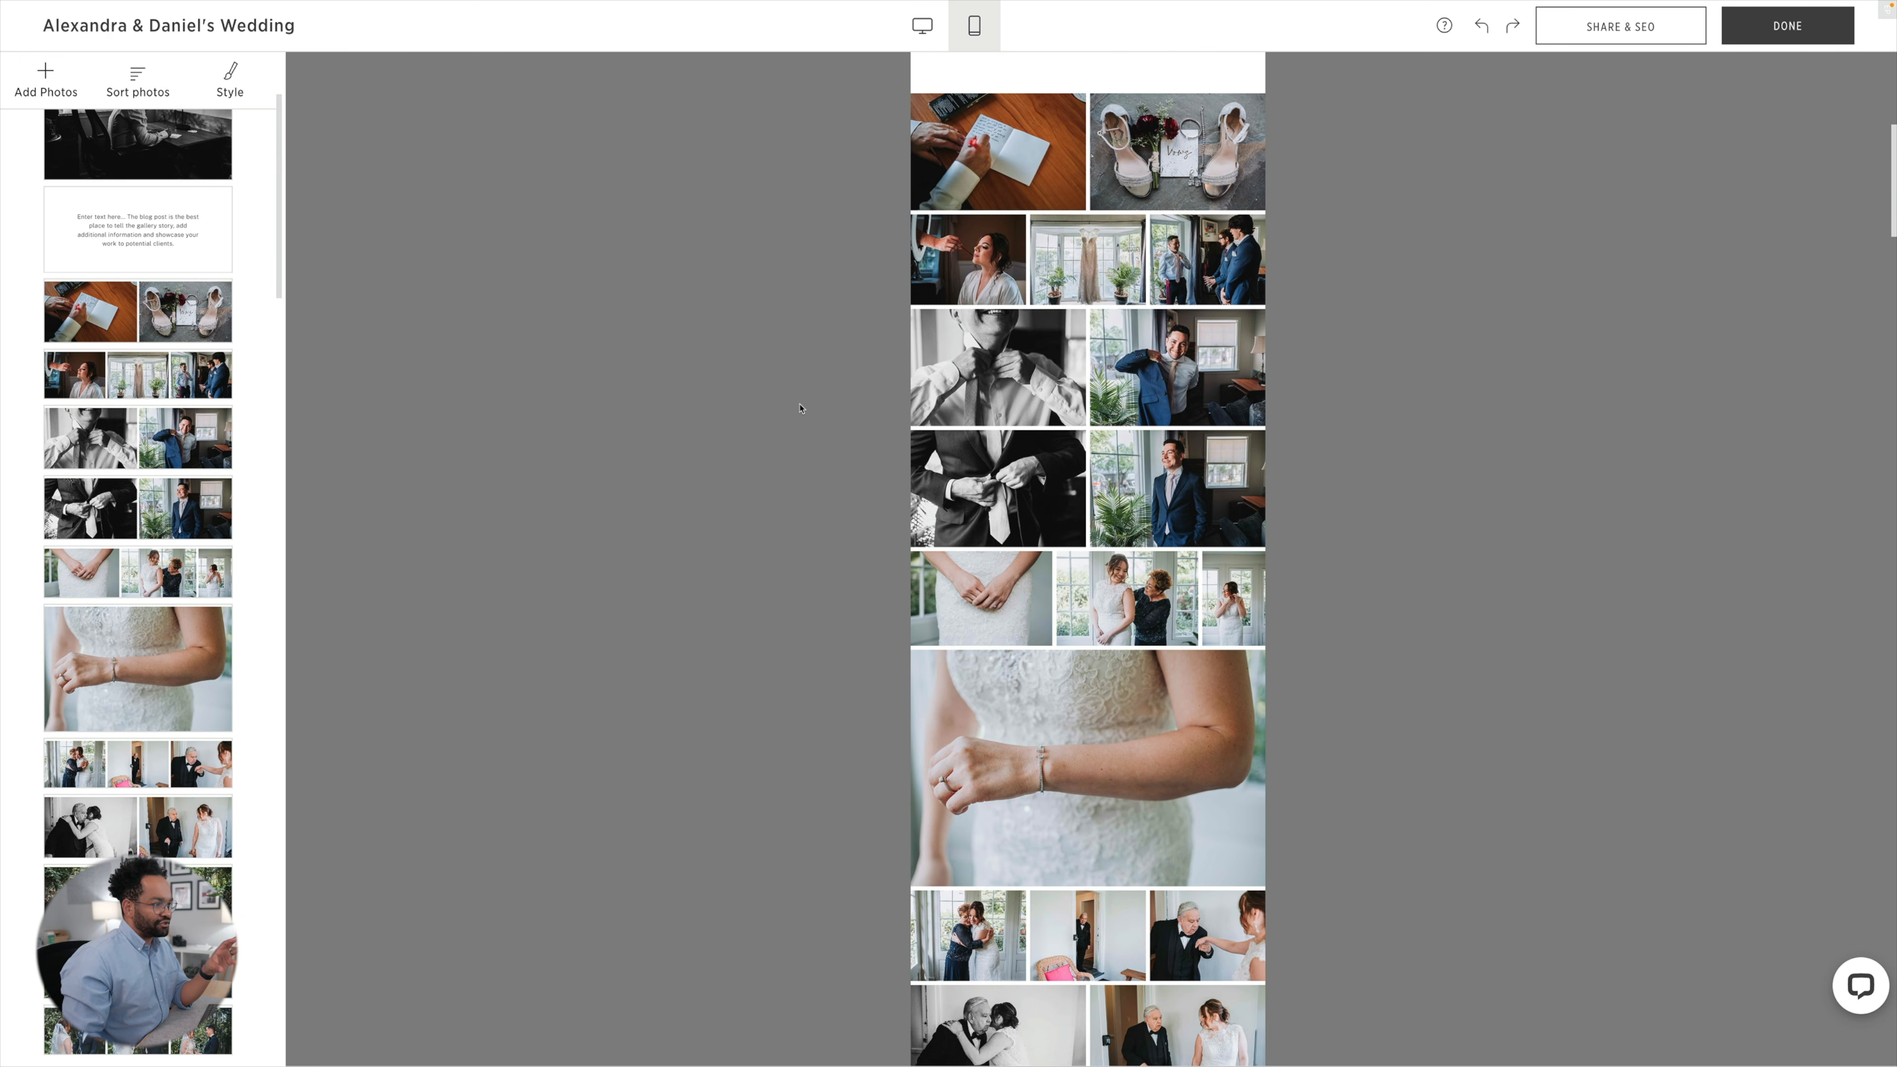
pyautogui.scroll(-6, 800, 407)
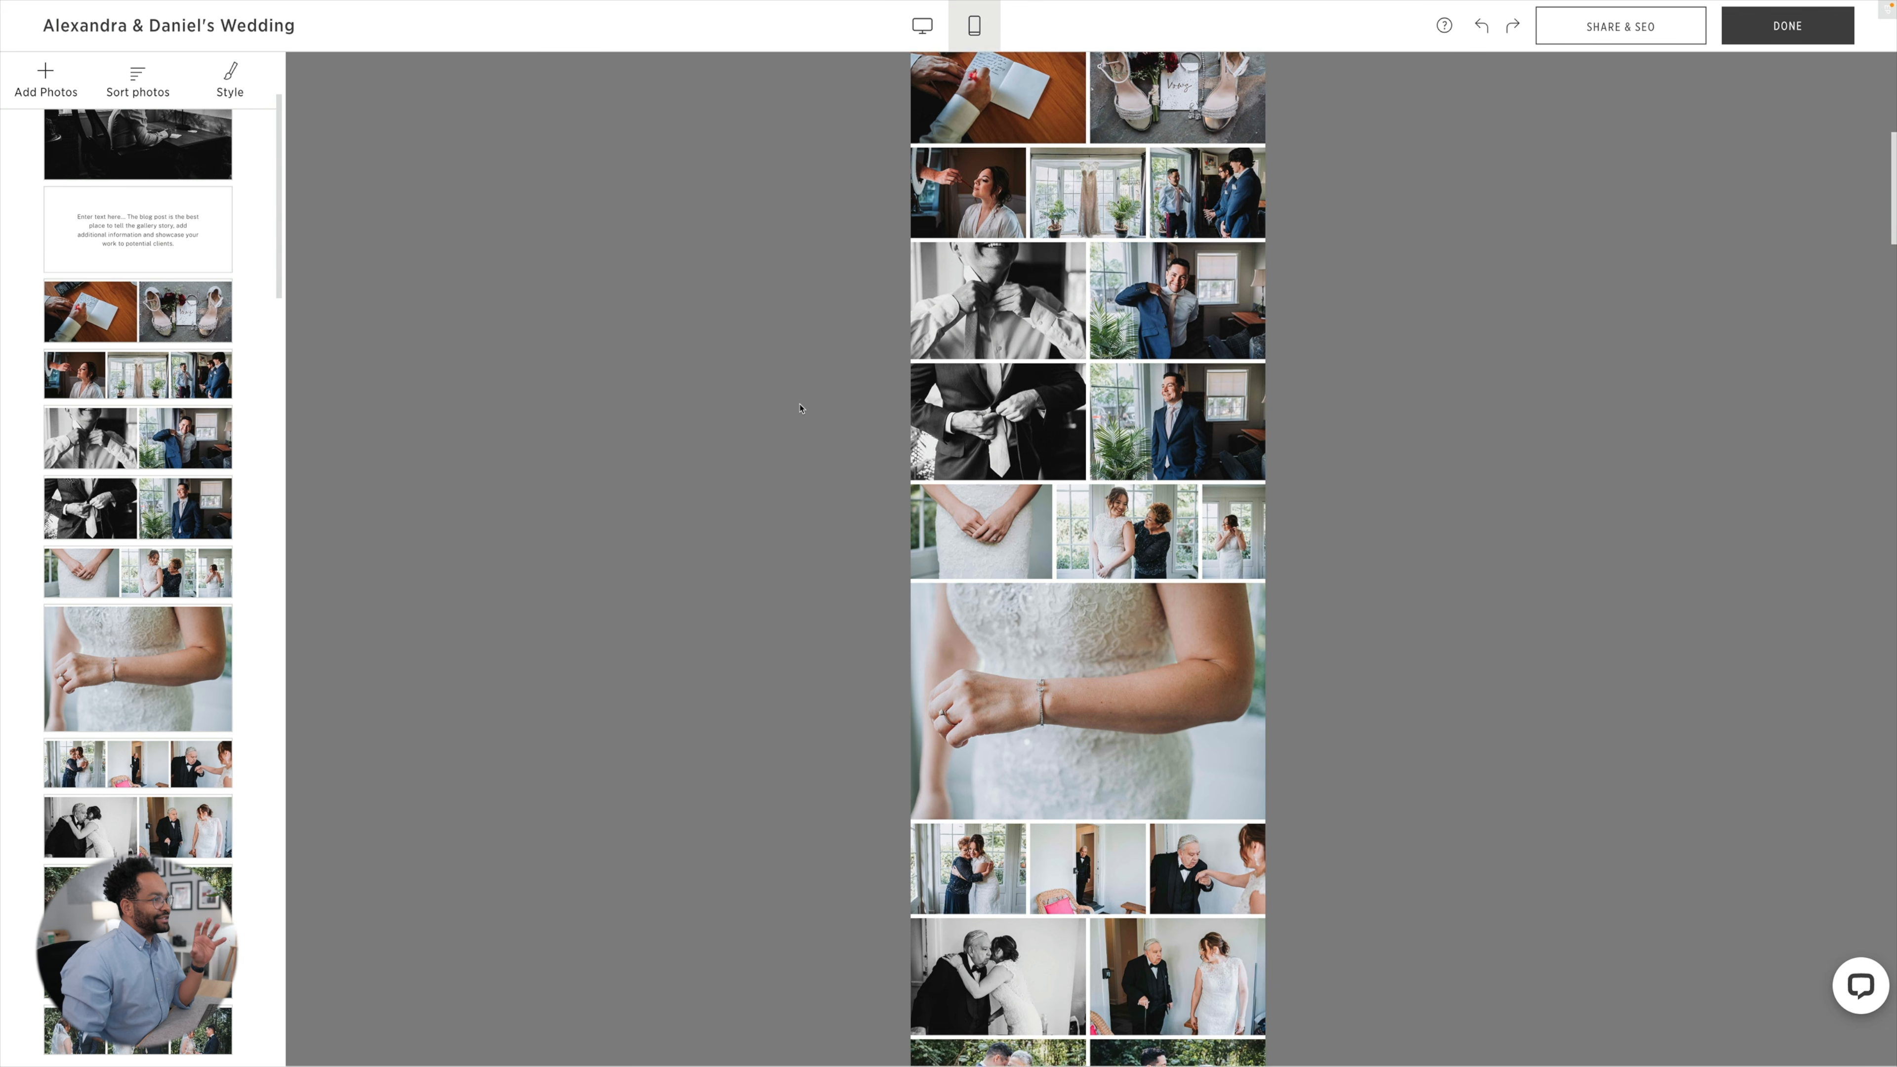
pyautogui.scroll(-1, 800, 407)
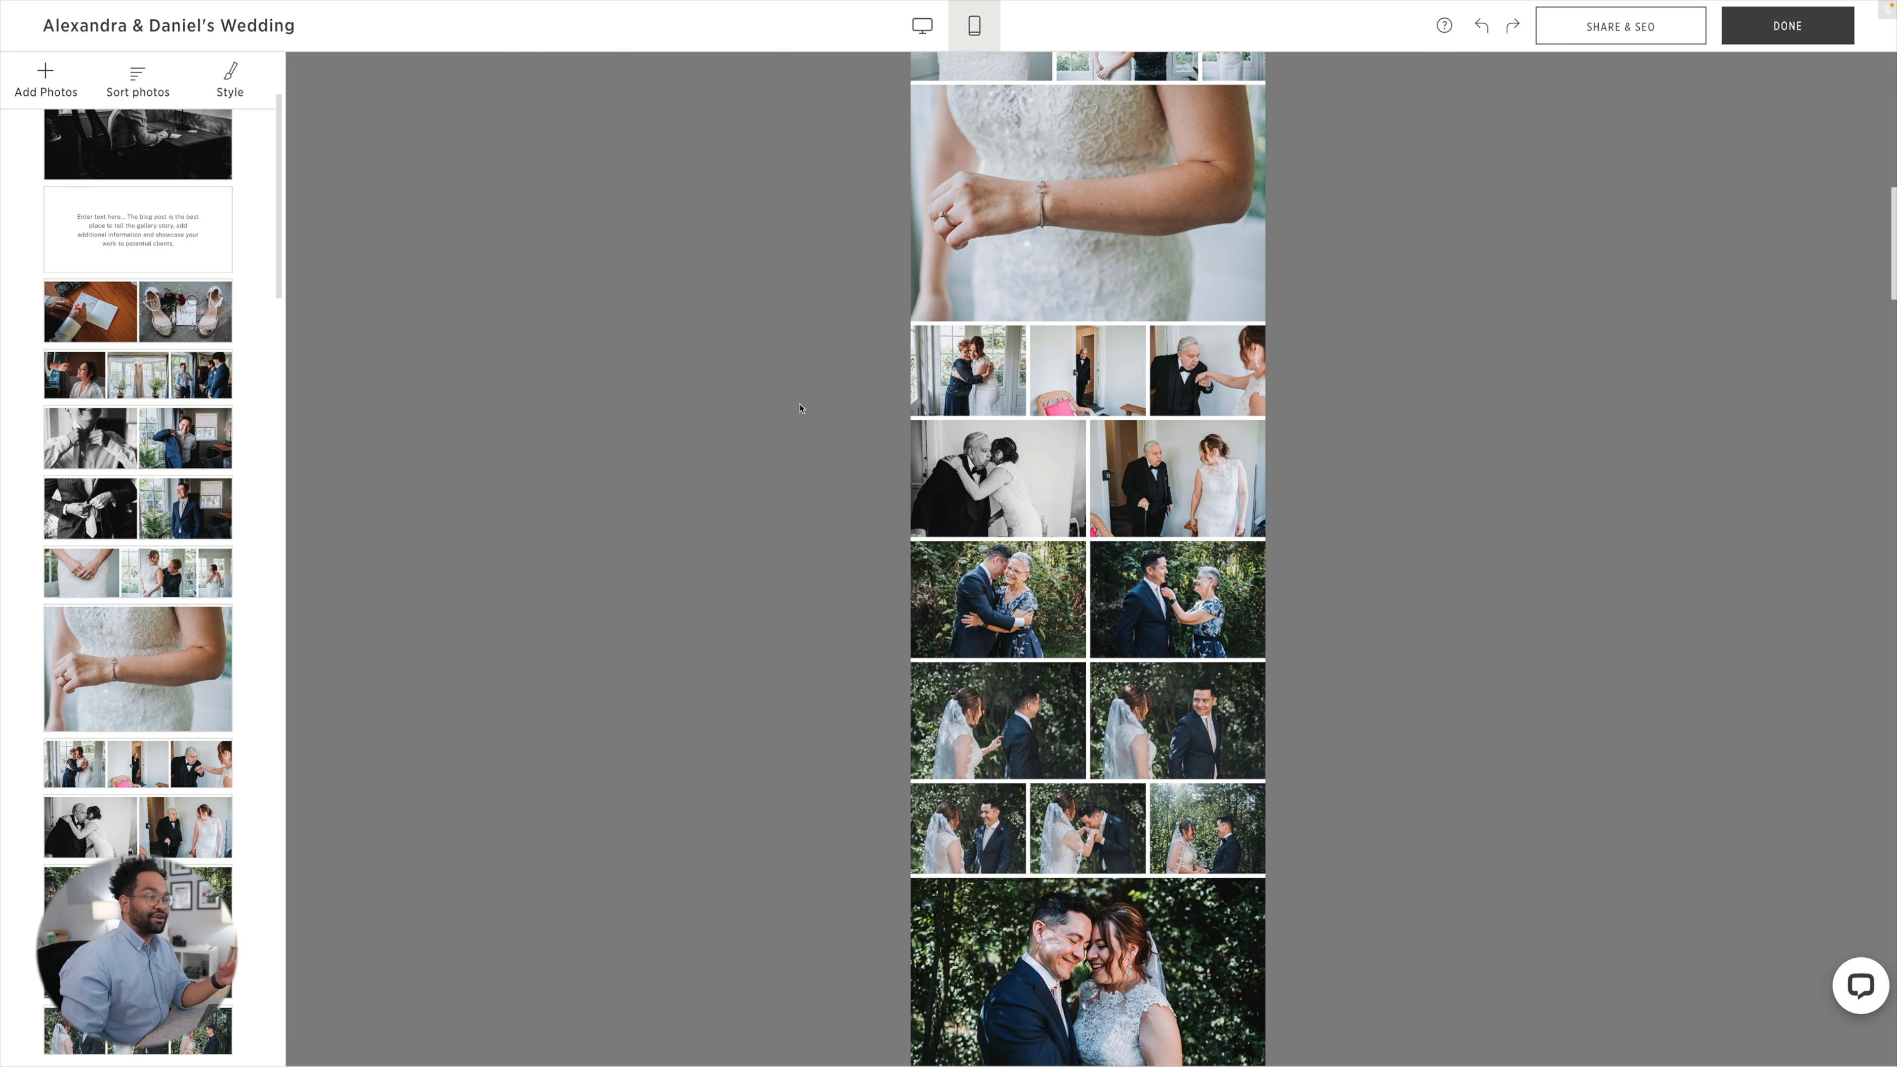
pyautogui.scroll(4, 800, 407)
pyautogui.scroll(4, 800, 407)
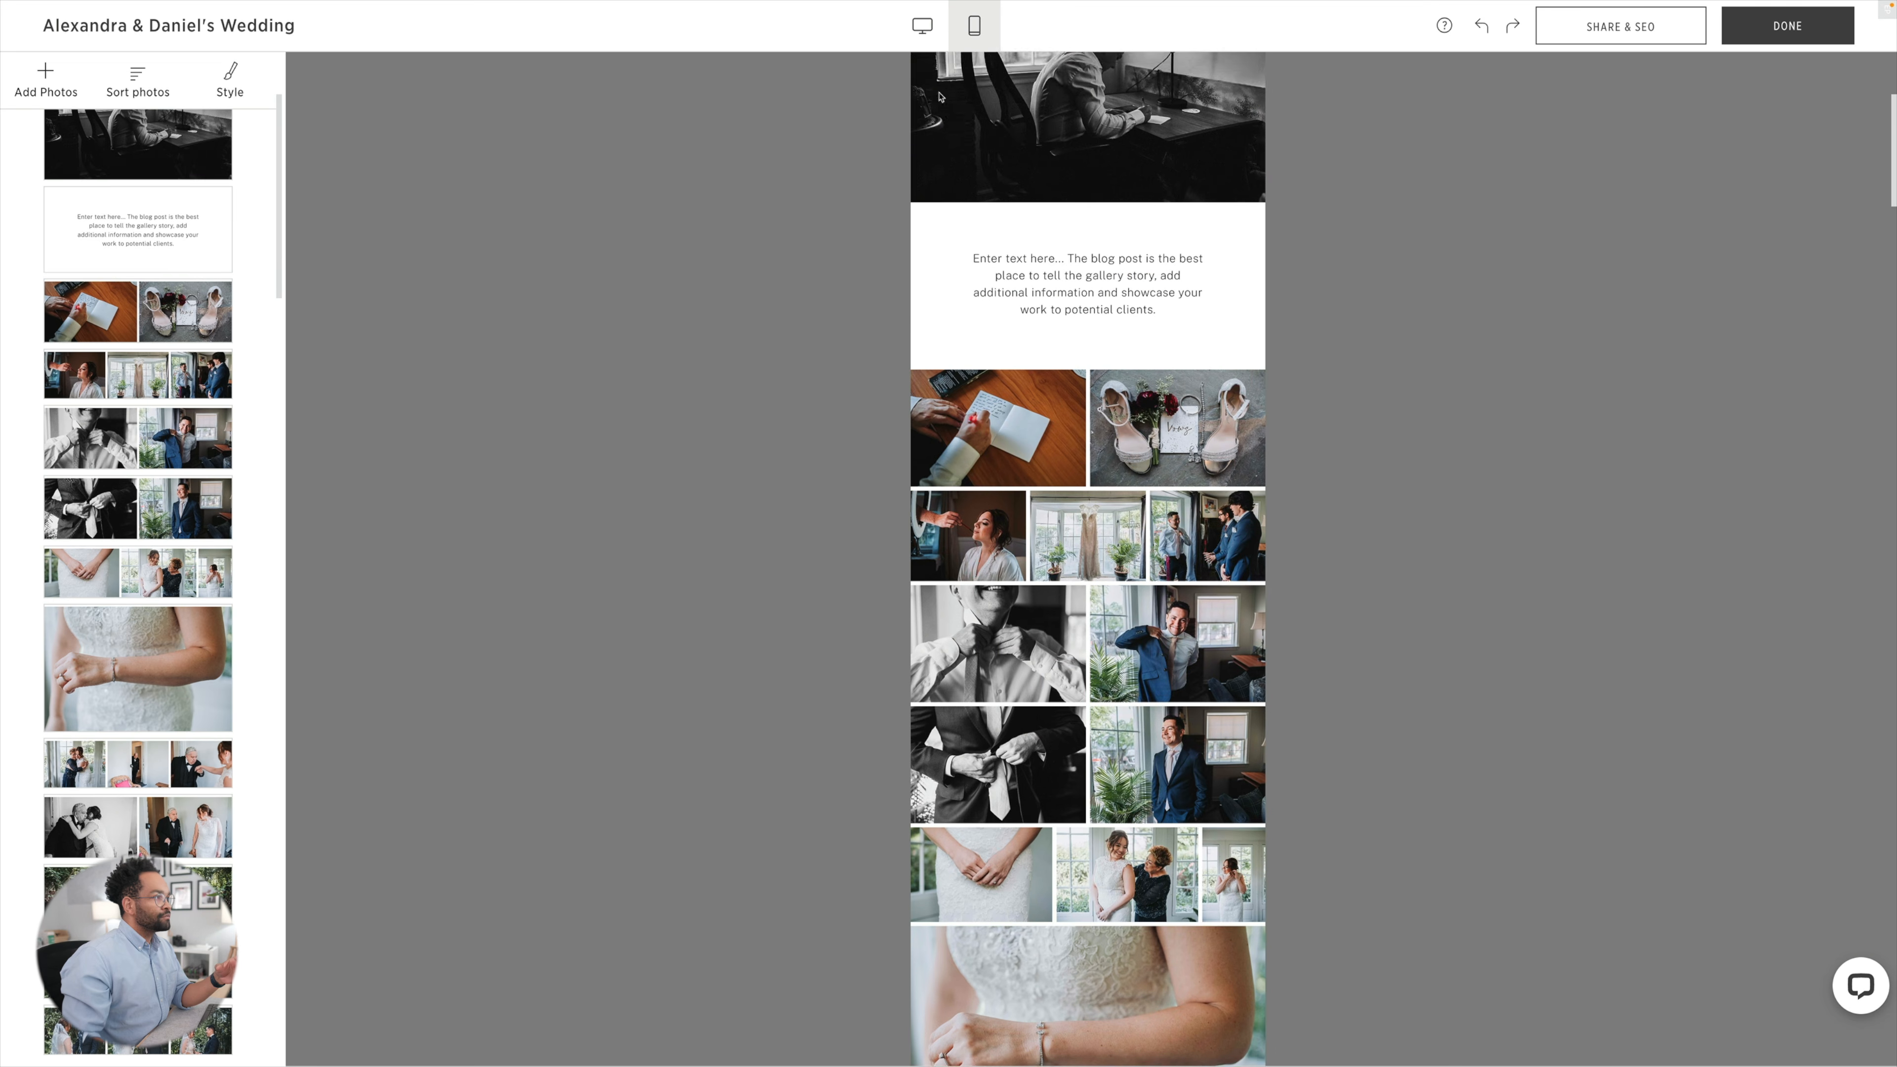
pyautogui.click(924, 30)
pyautogui.scroll(-10, 910, 173)
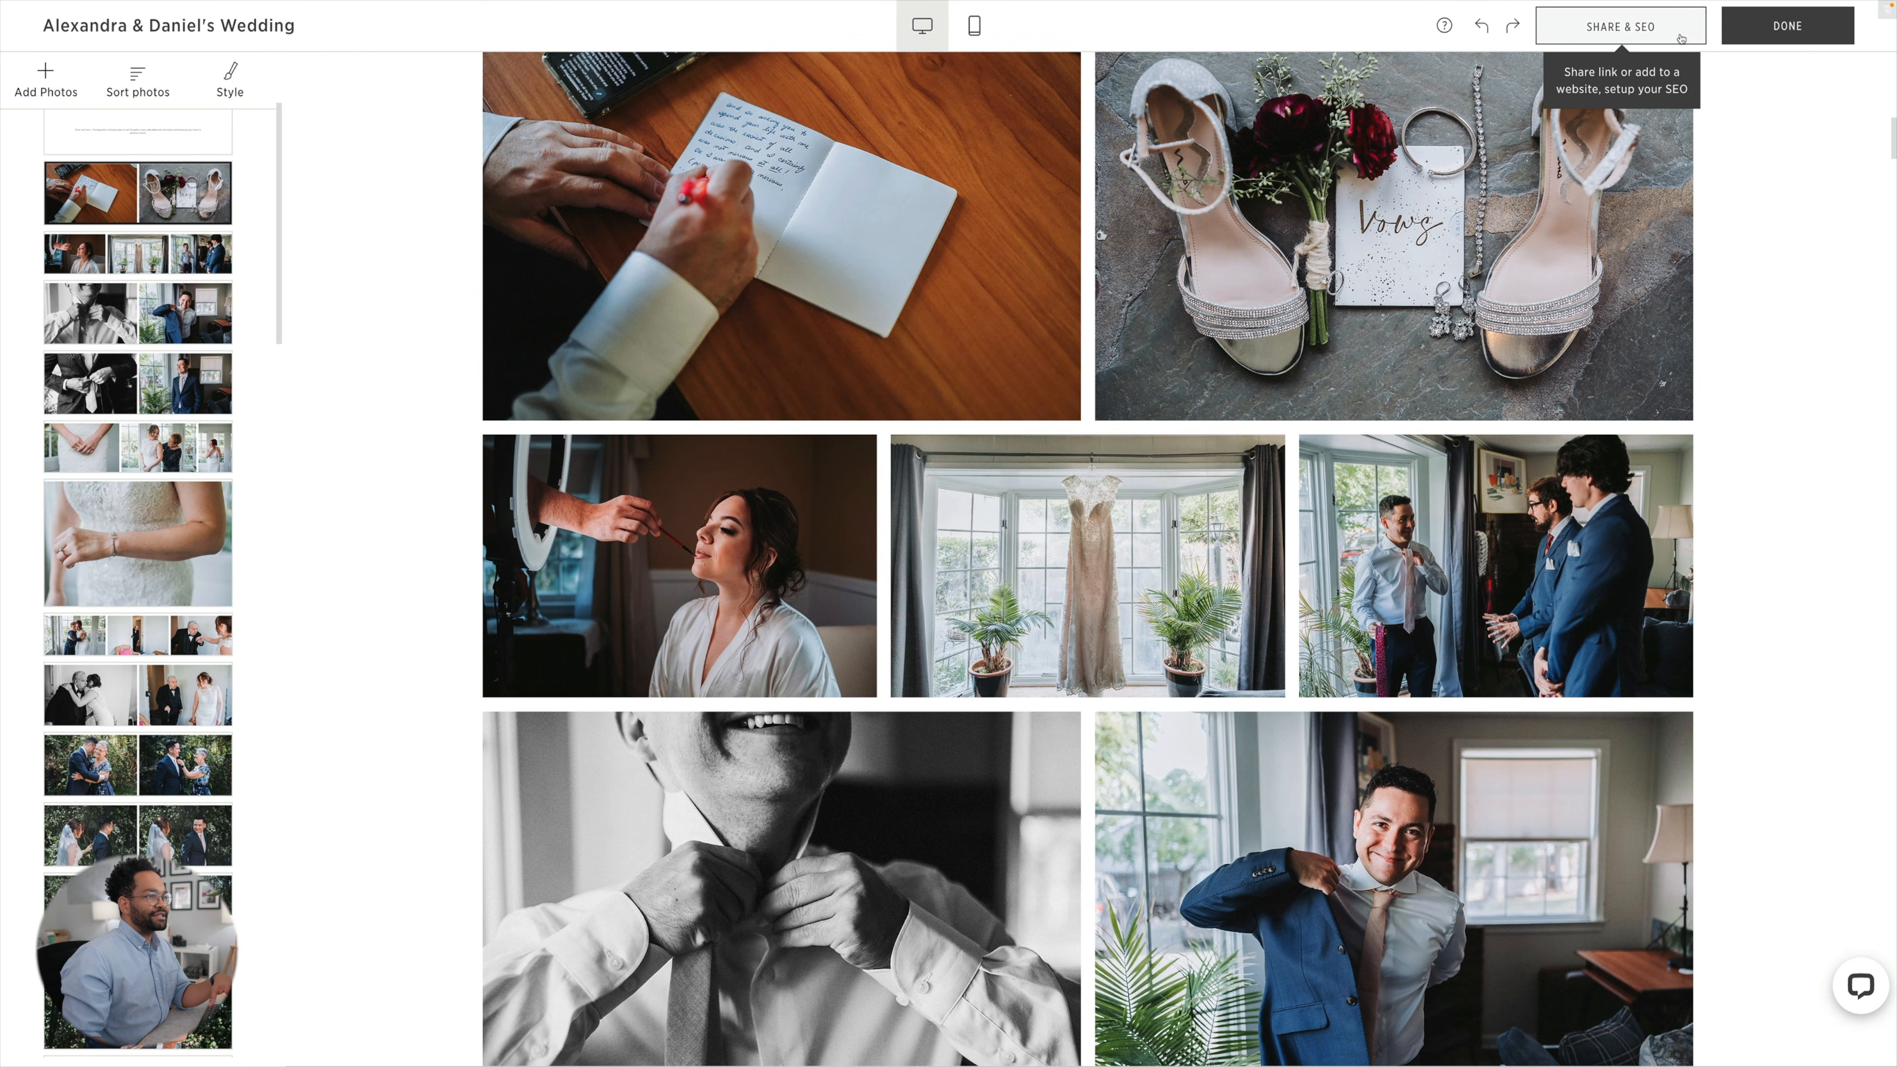
# Open the SEO setup from the blog post's sharing options and allow indexing of the page.
pyautogui.click(1681, 39)
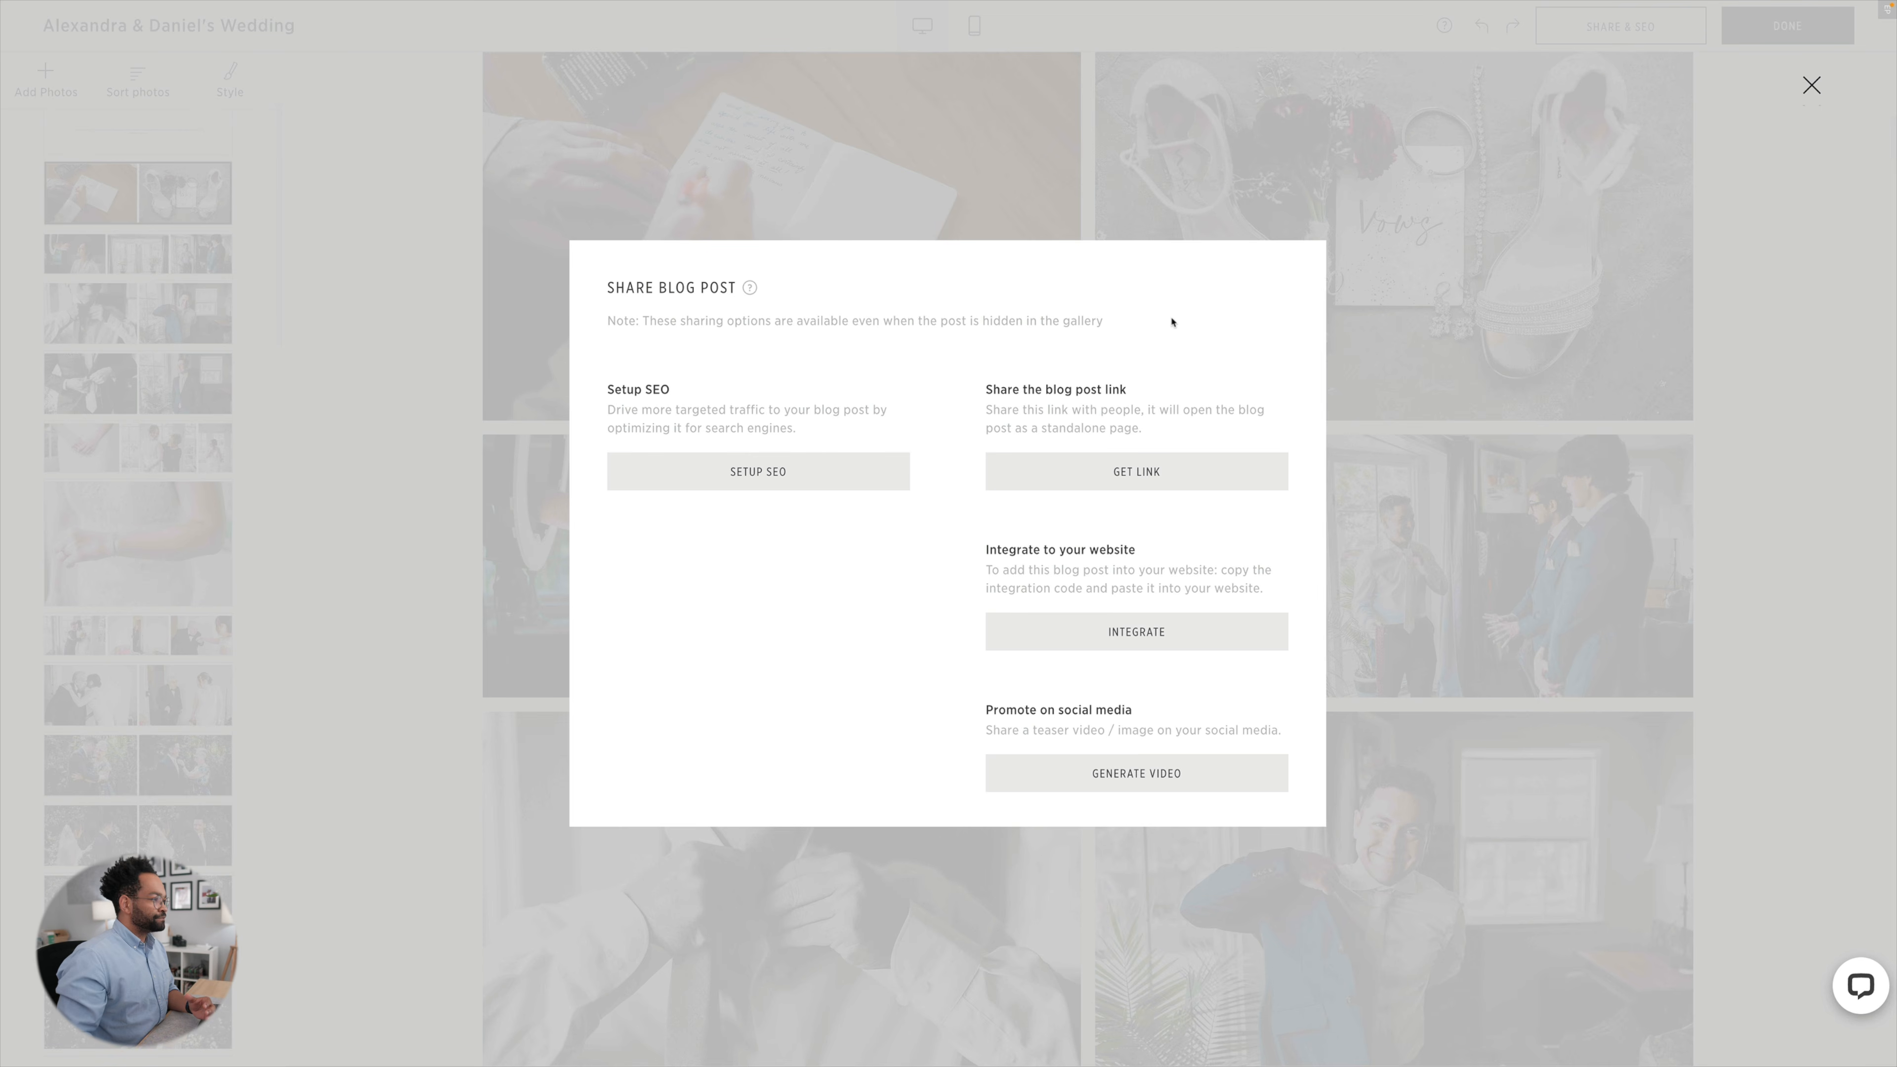
pyautogui.click(885, 478)
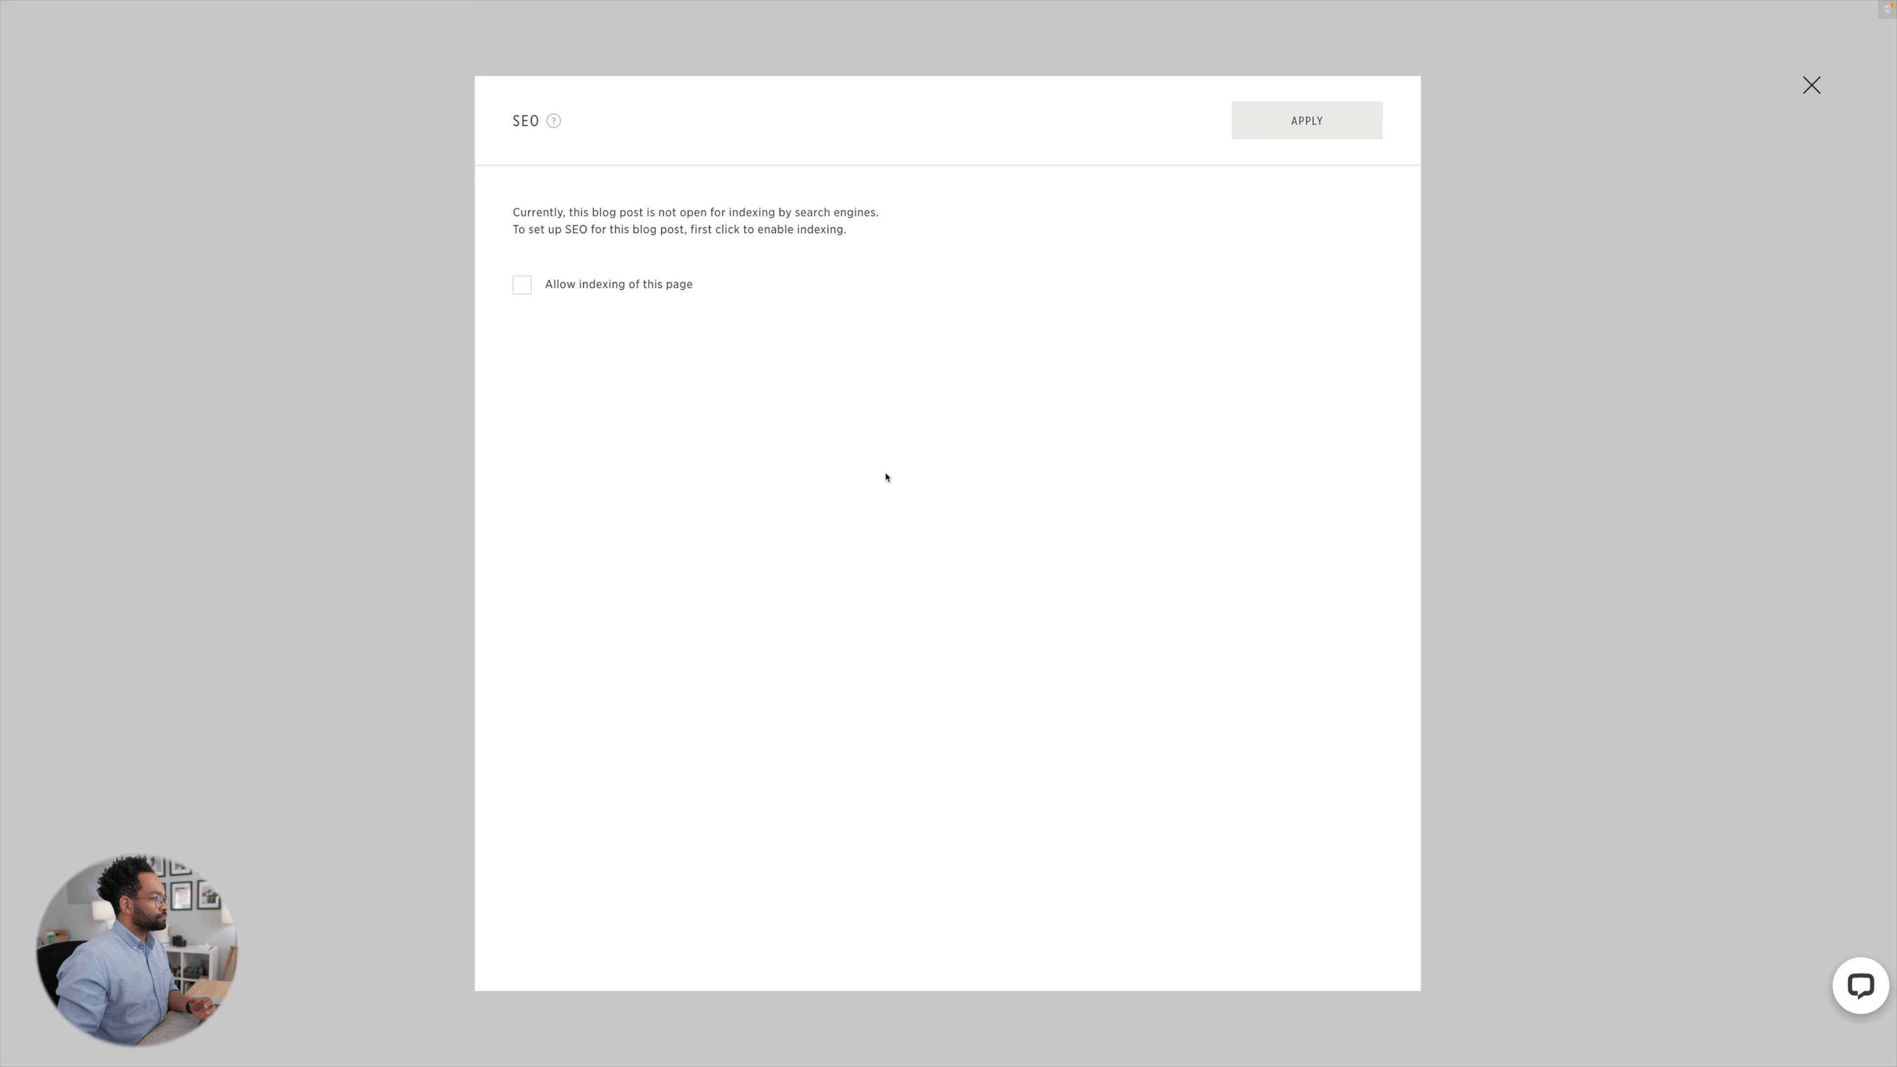
pyautogui.click(522, 286)
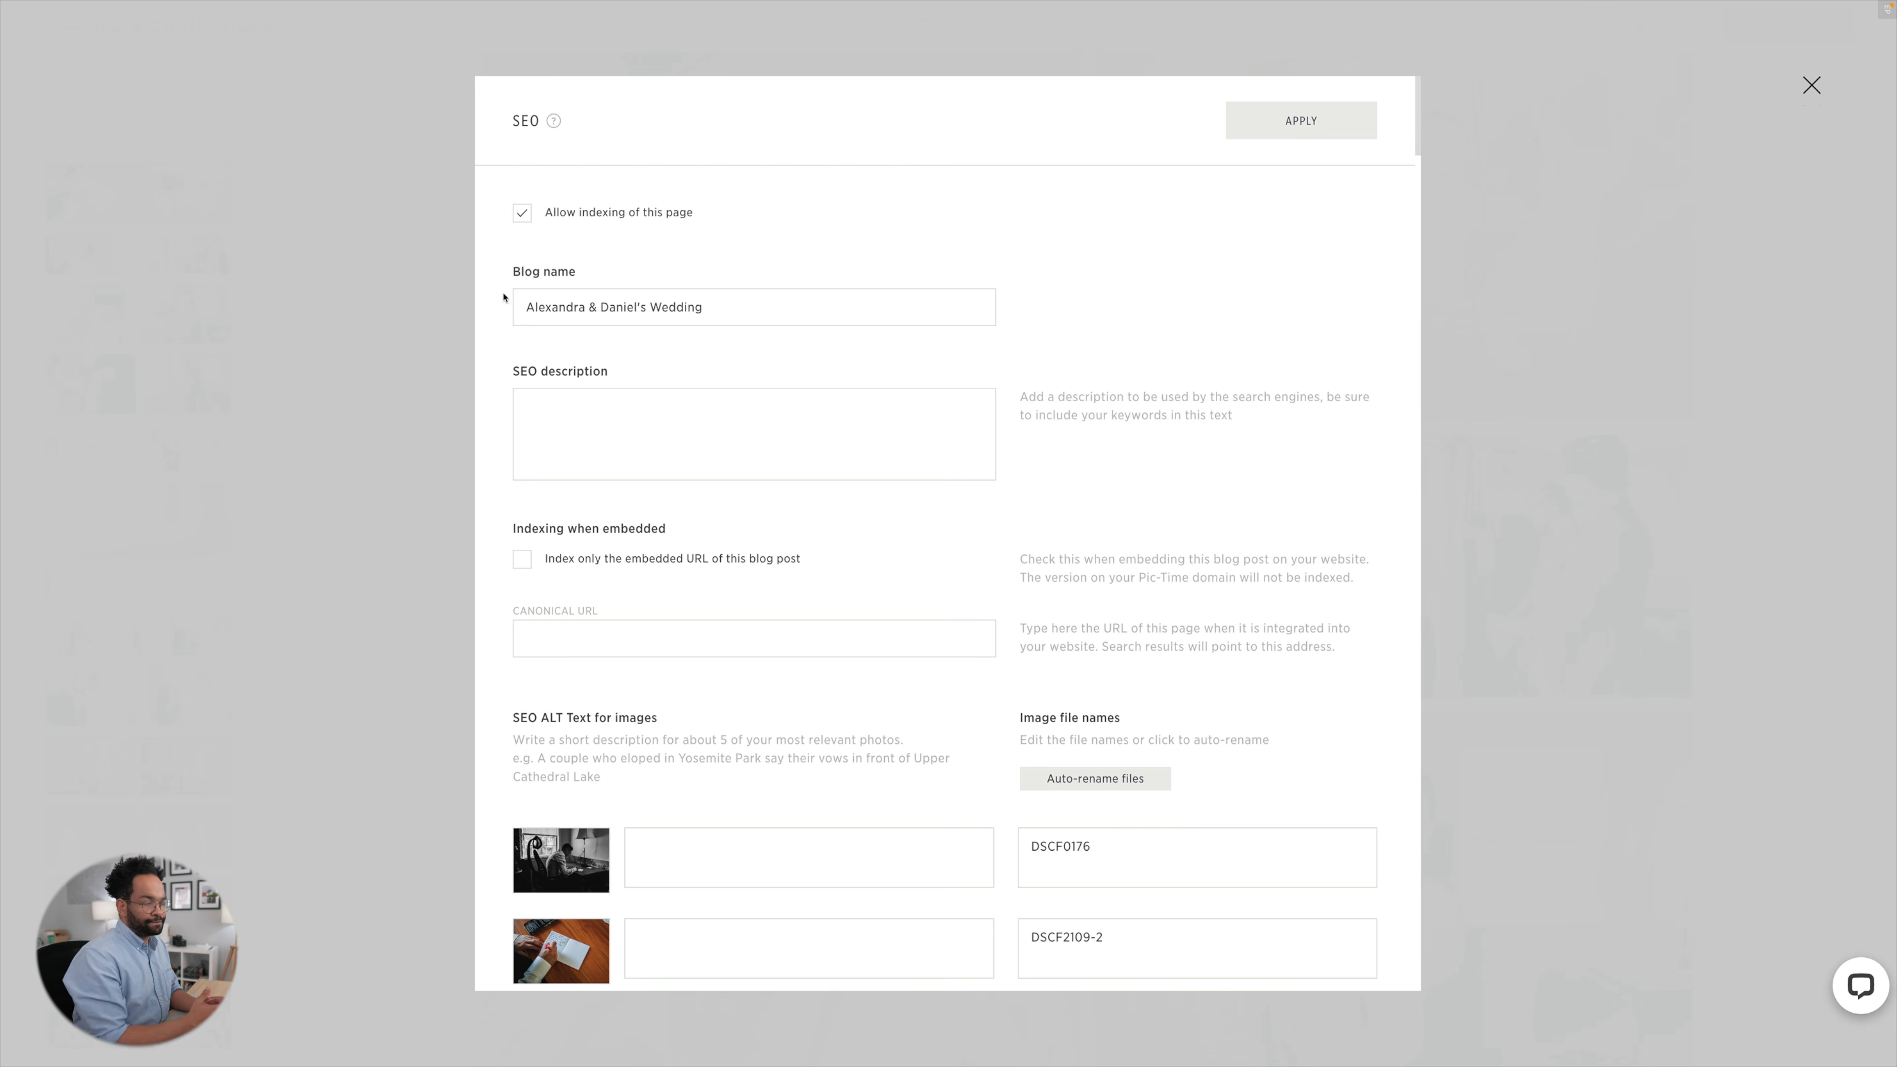
# Review the image ALT text and file name fields in the SEO settings, and apply the settings.
pyautogui.scroll(-5, 504, 298)
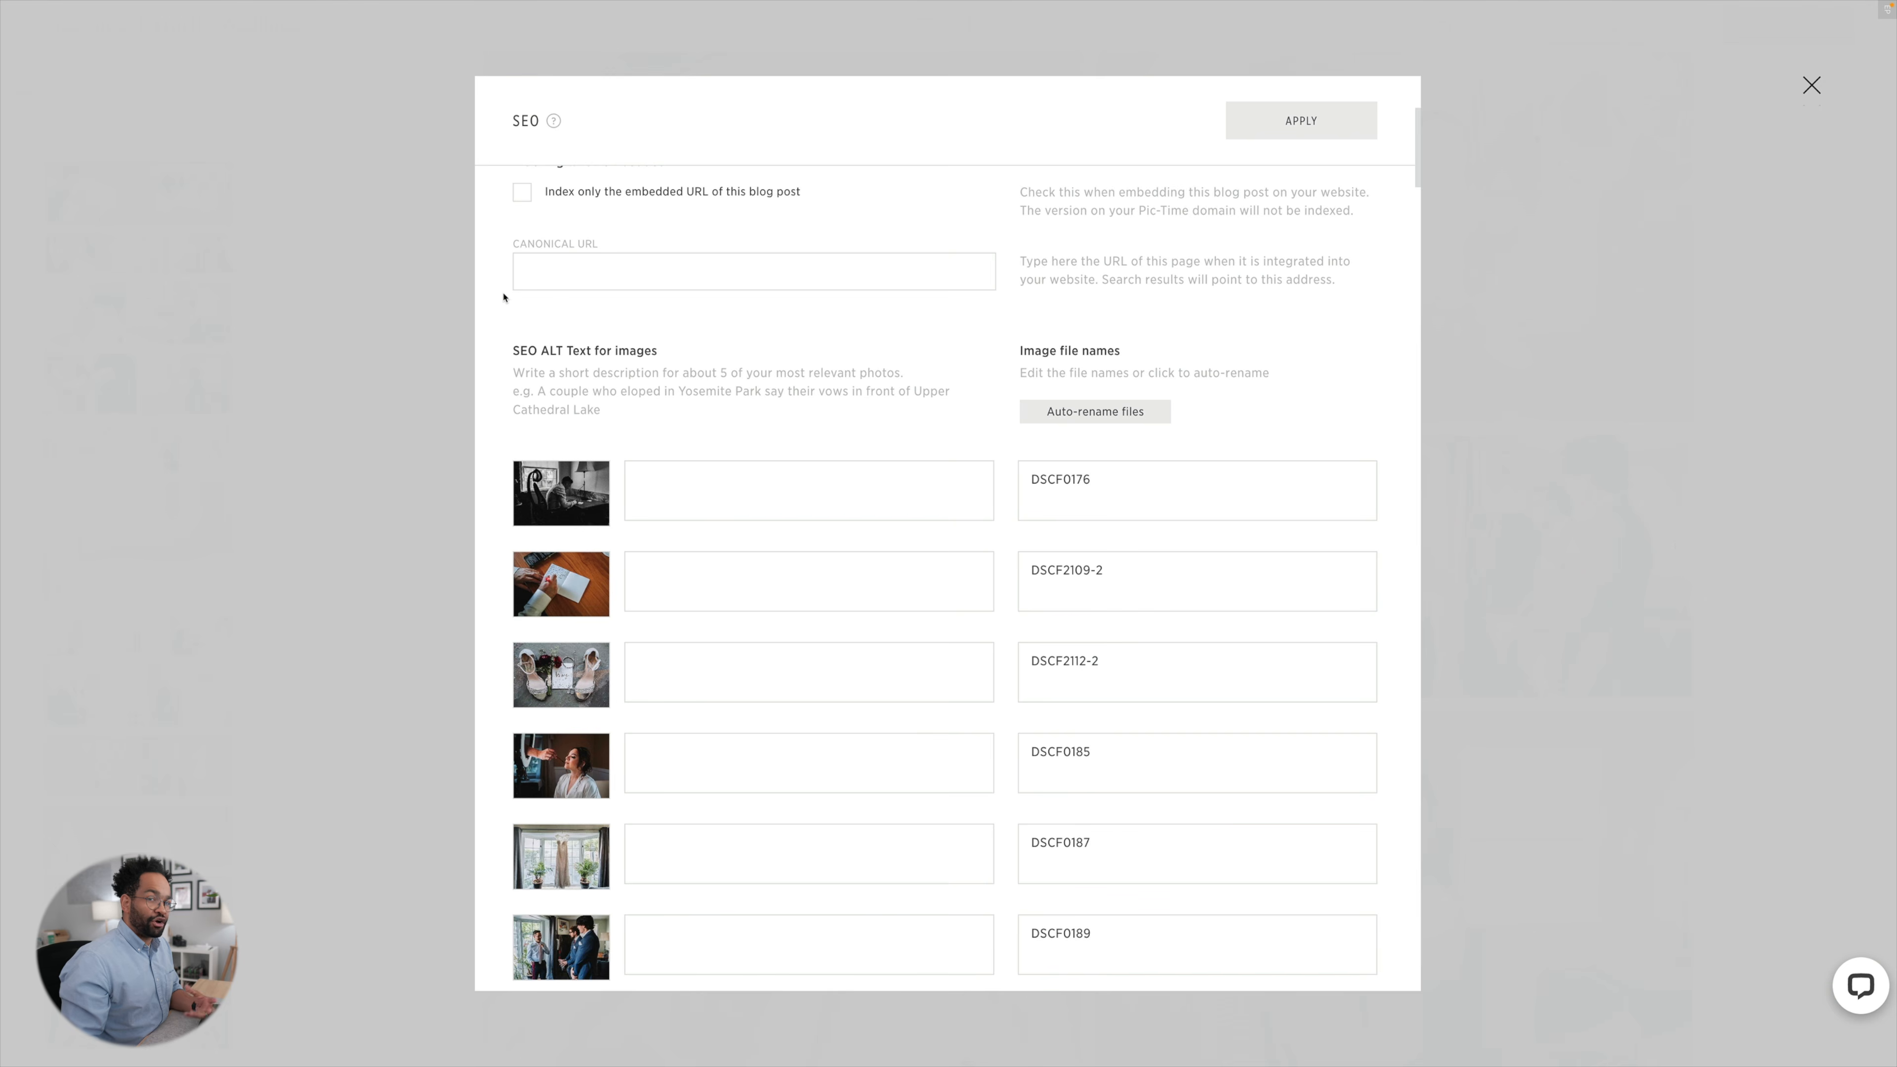
pyautogui.scroll(-8, 503, 298)
pyautogui.scroll(-3, 504, 297)
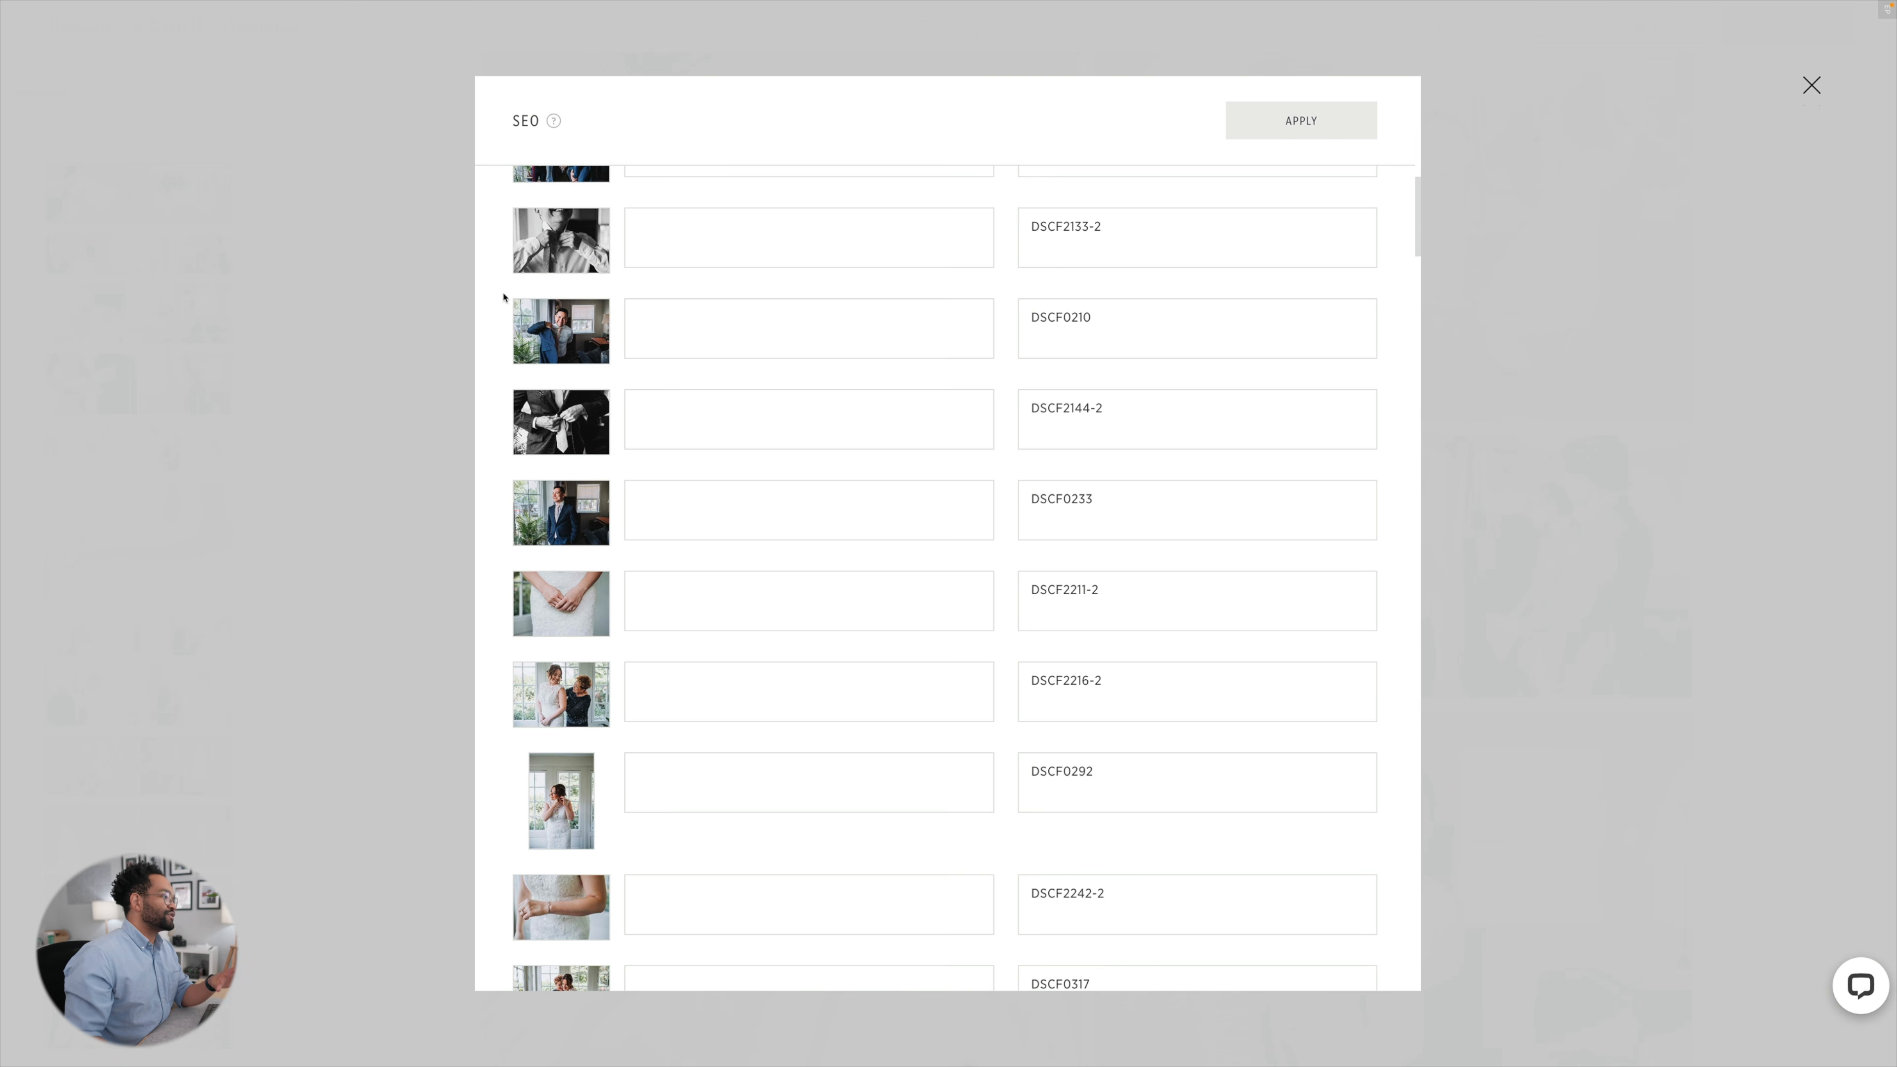
pyautogui.scroll(-9, 503, 297)
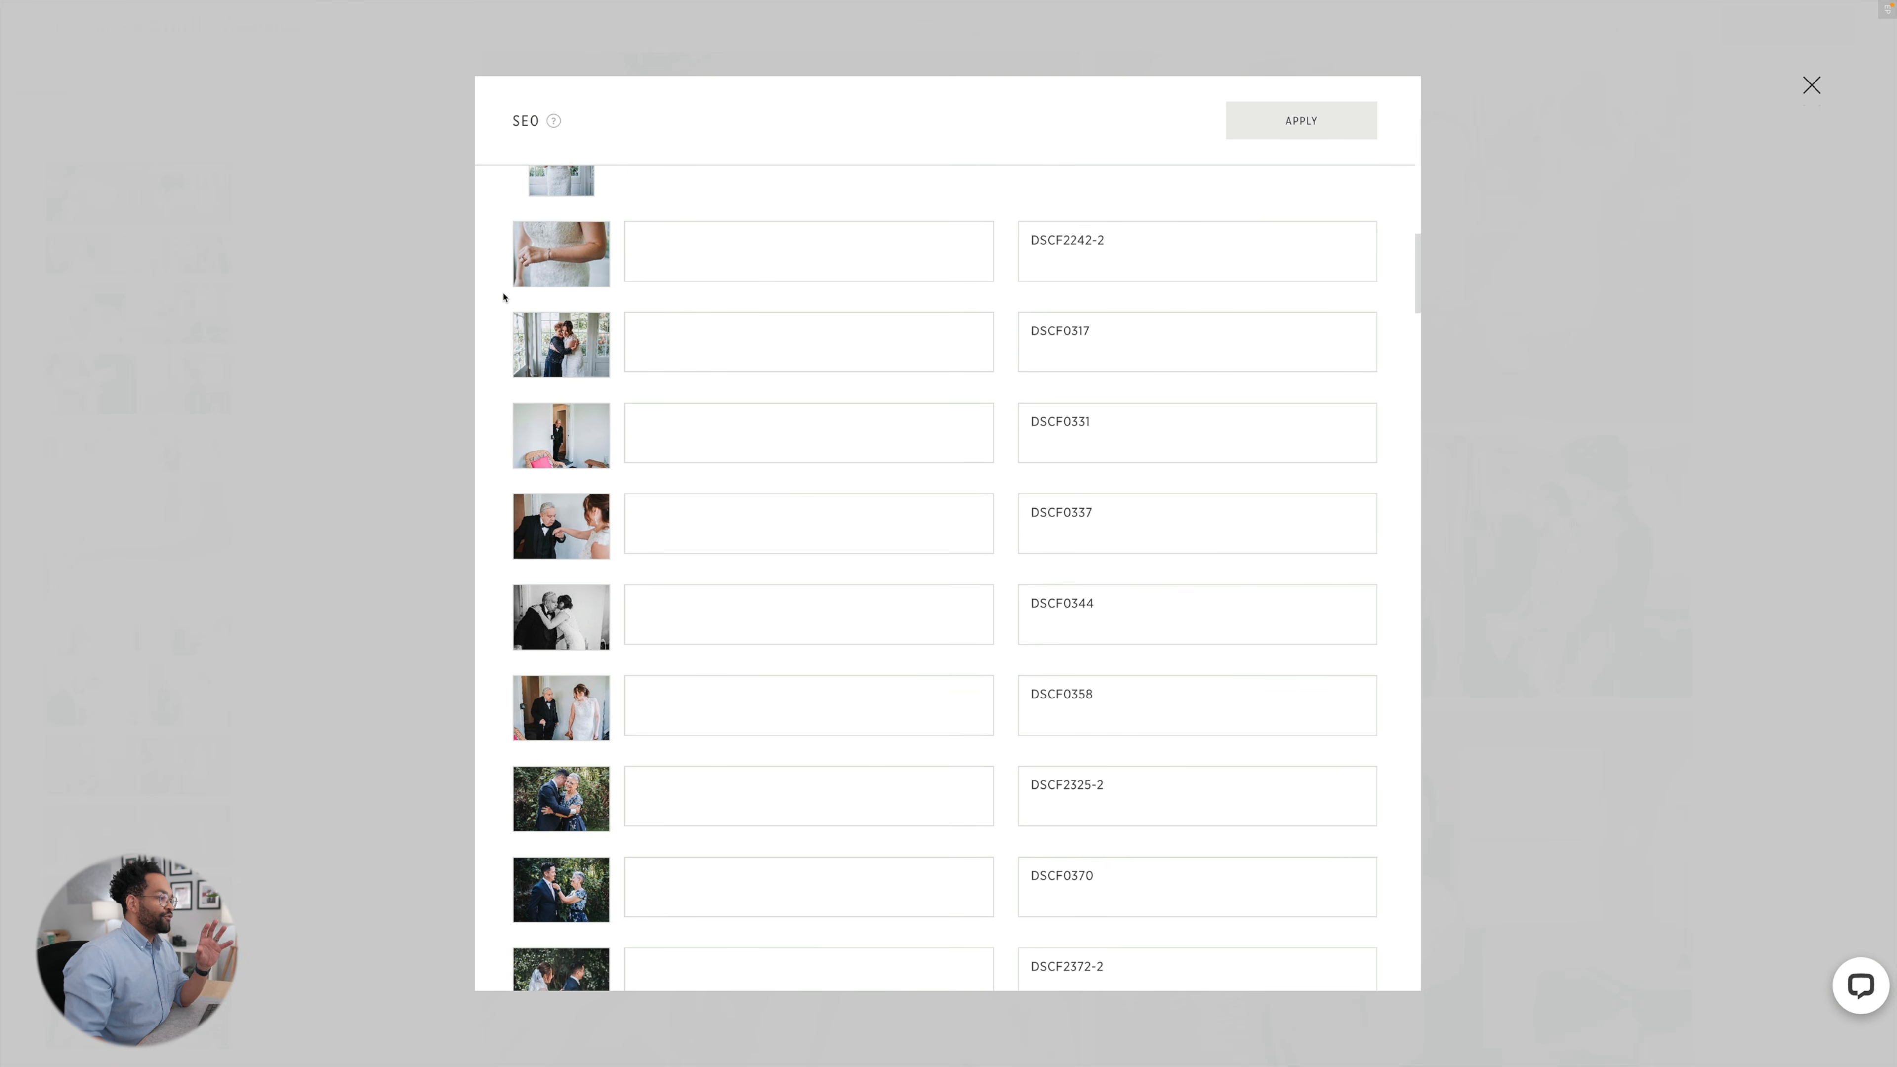
pyautogui.scroll(20, 503, 297)
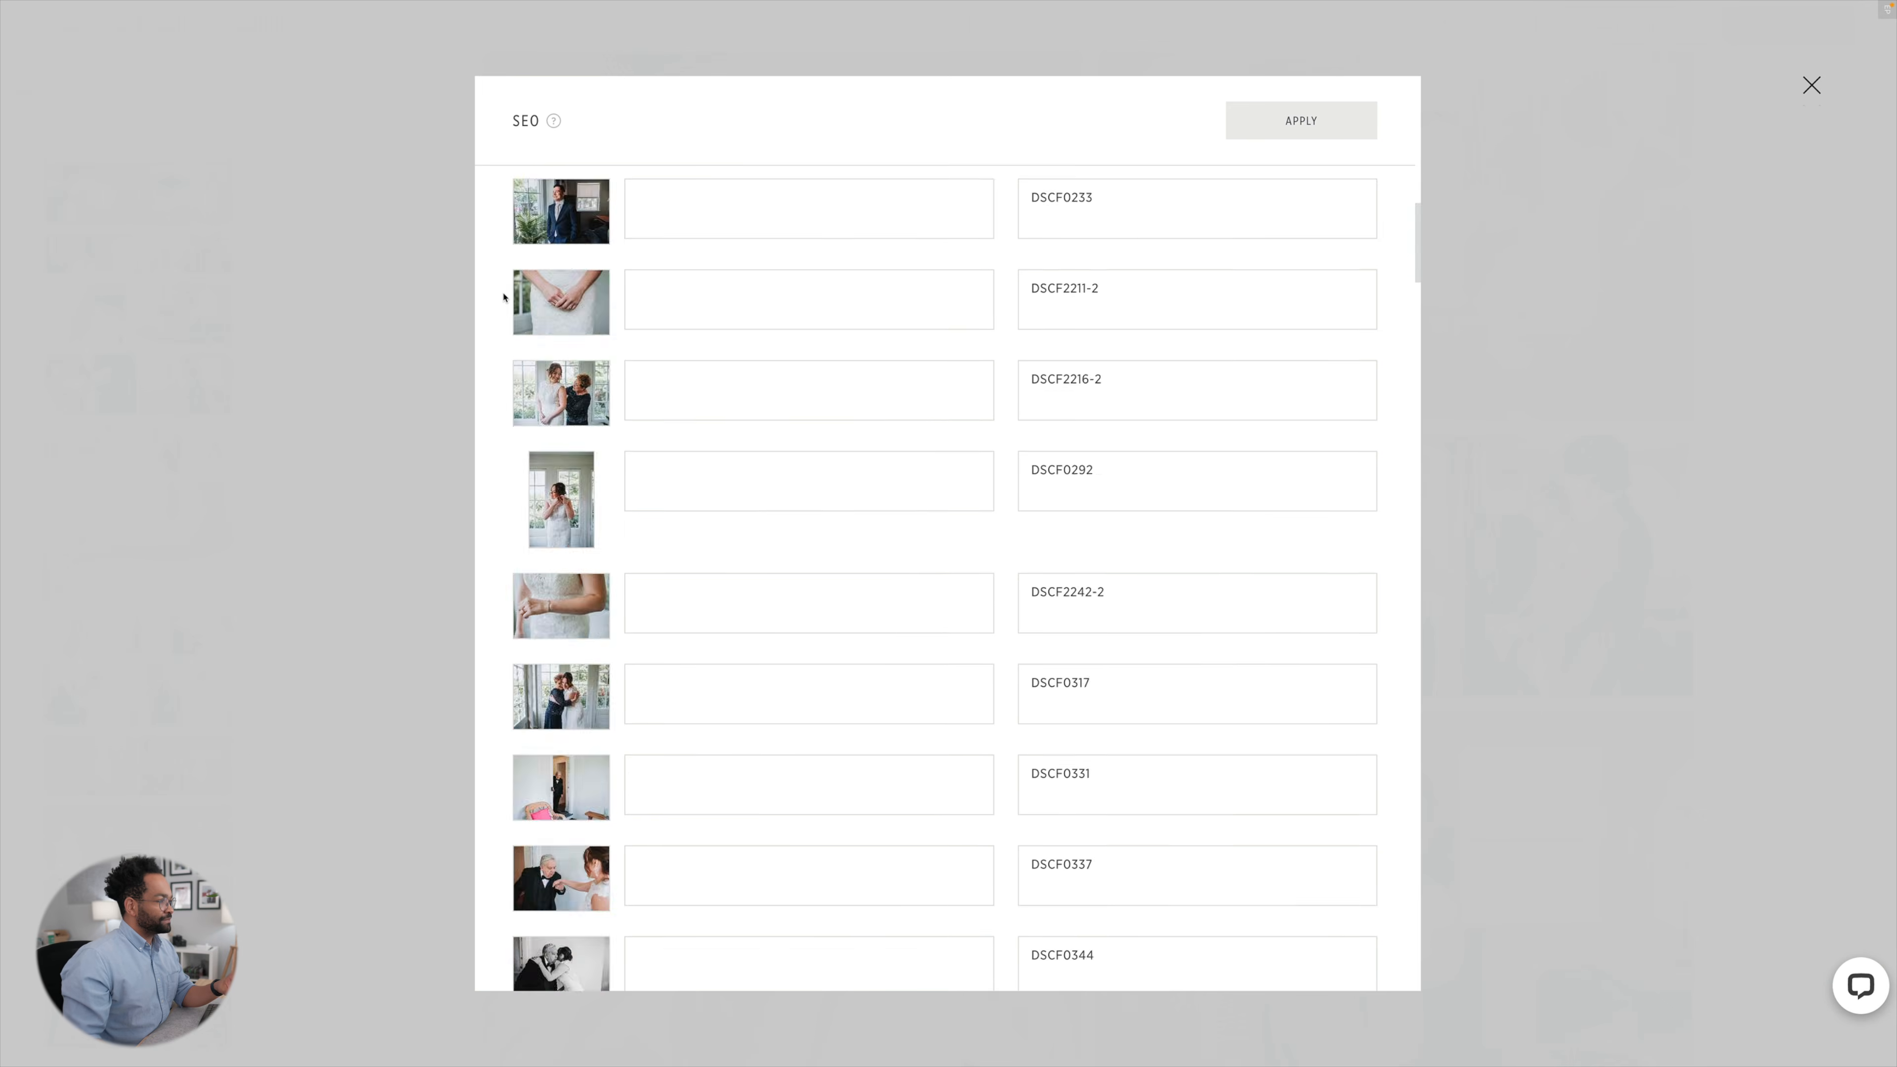
pyautogui.click(1231, 136)
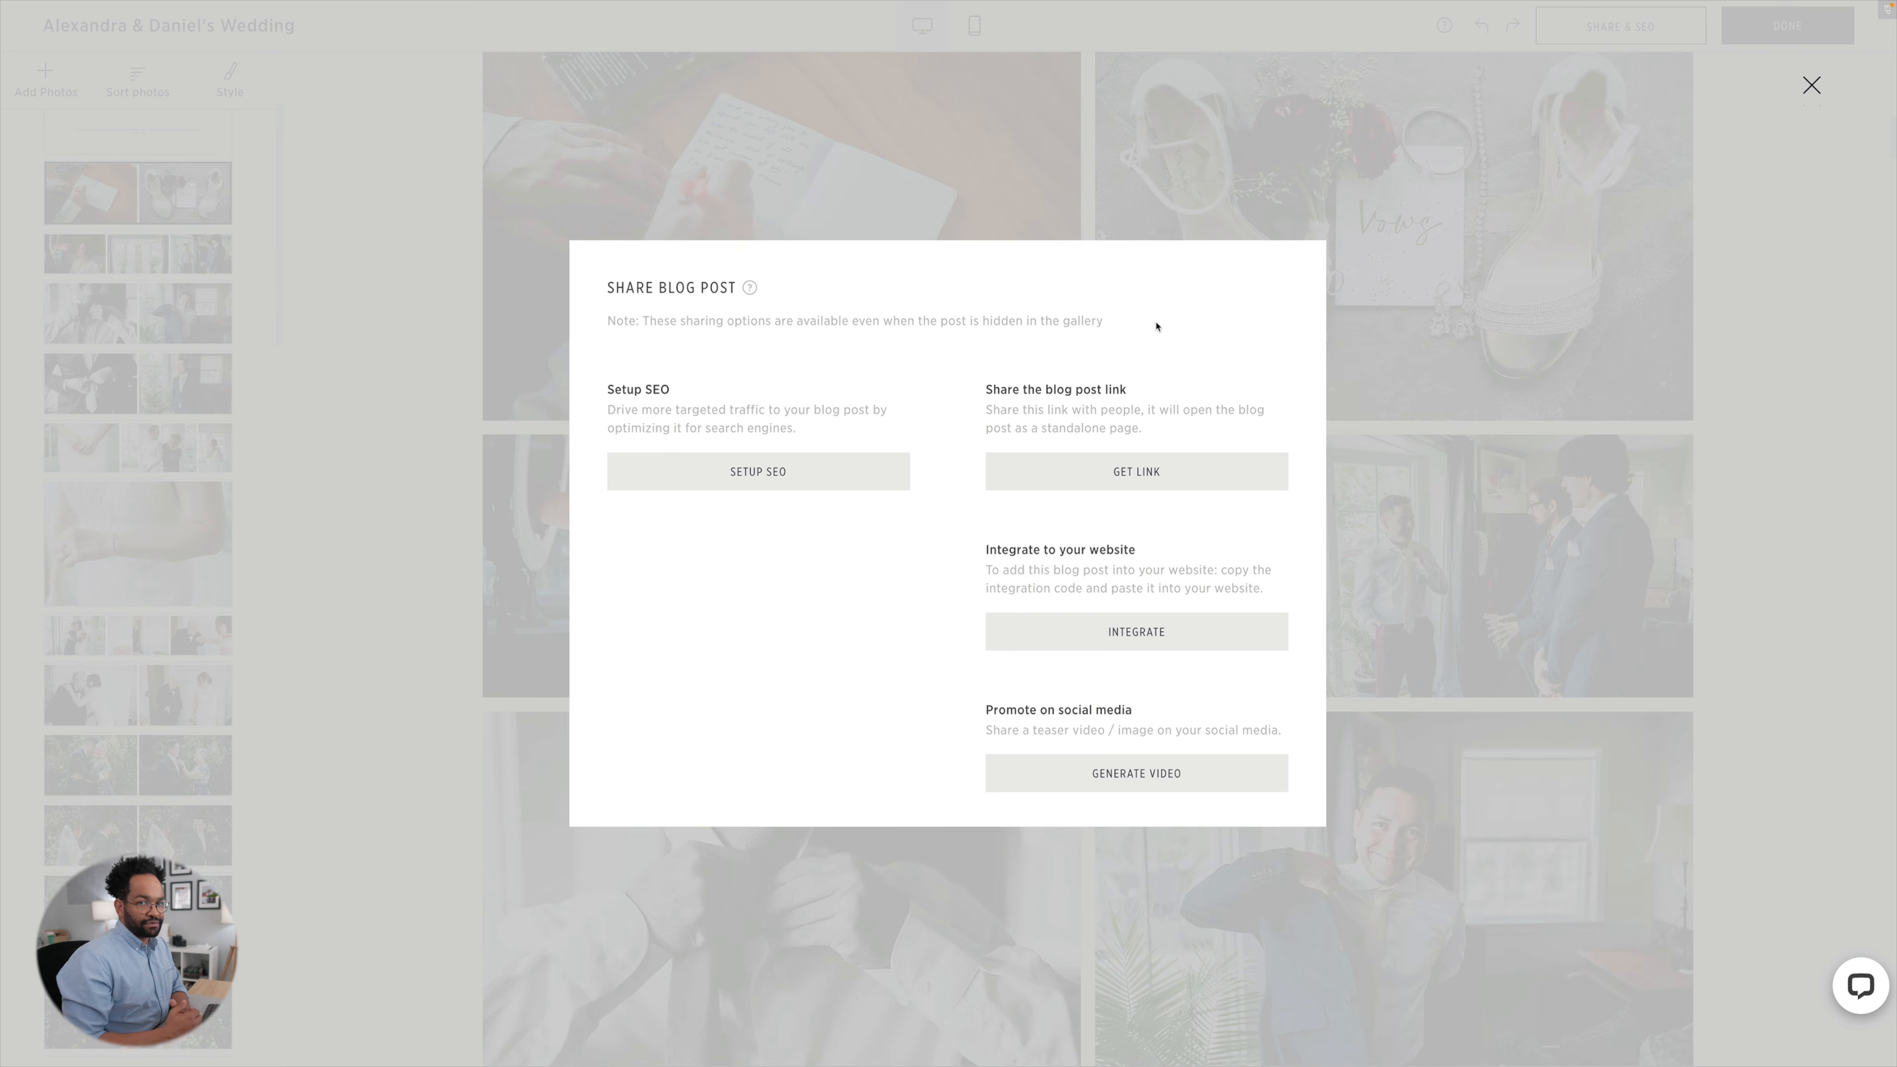
# View the blog post's Standard website integration code and play the teaser video for promoting it on social media.
pyautogui.click(1155, 635)
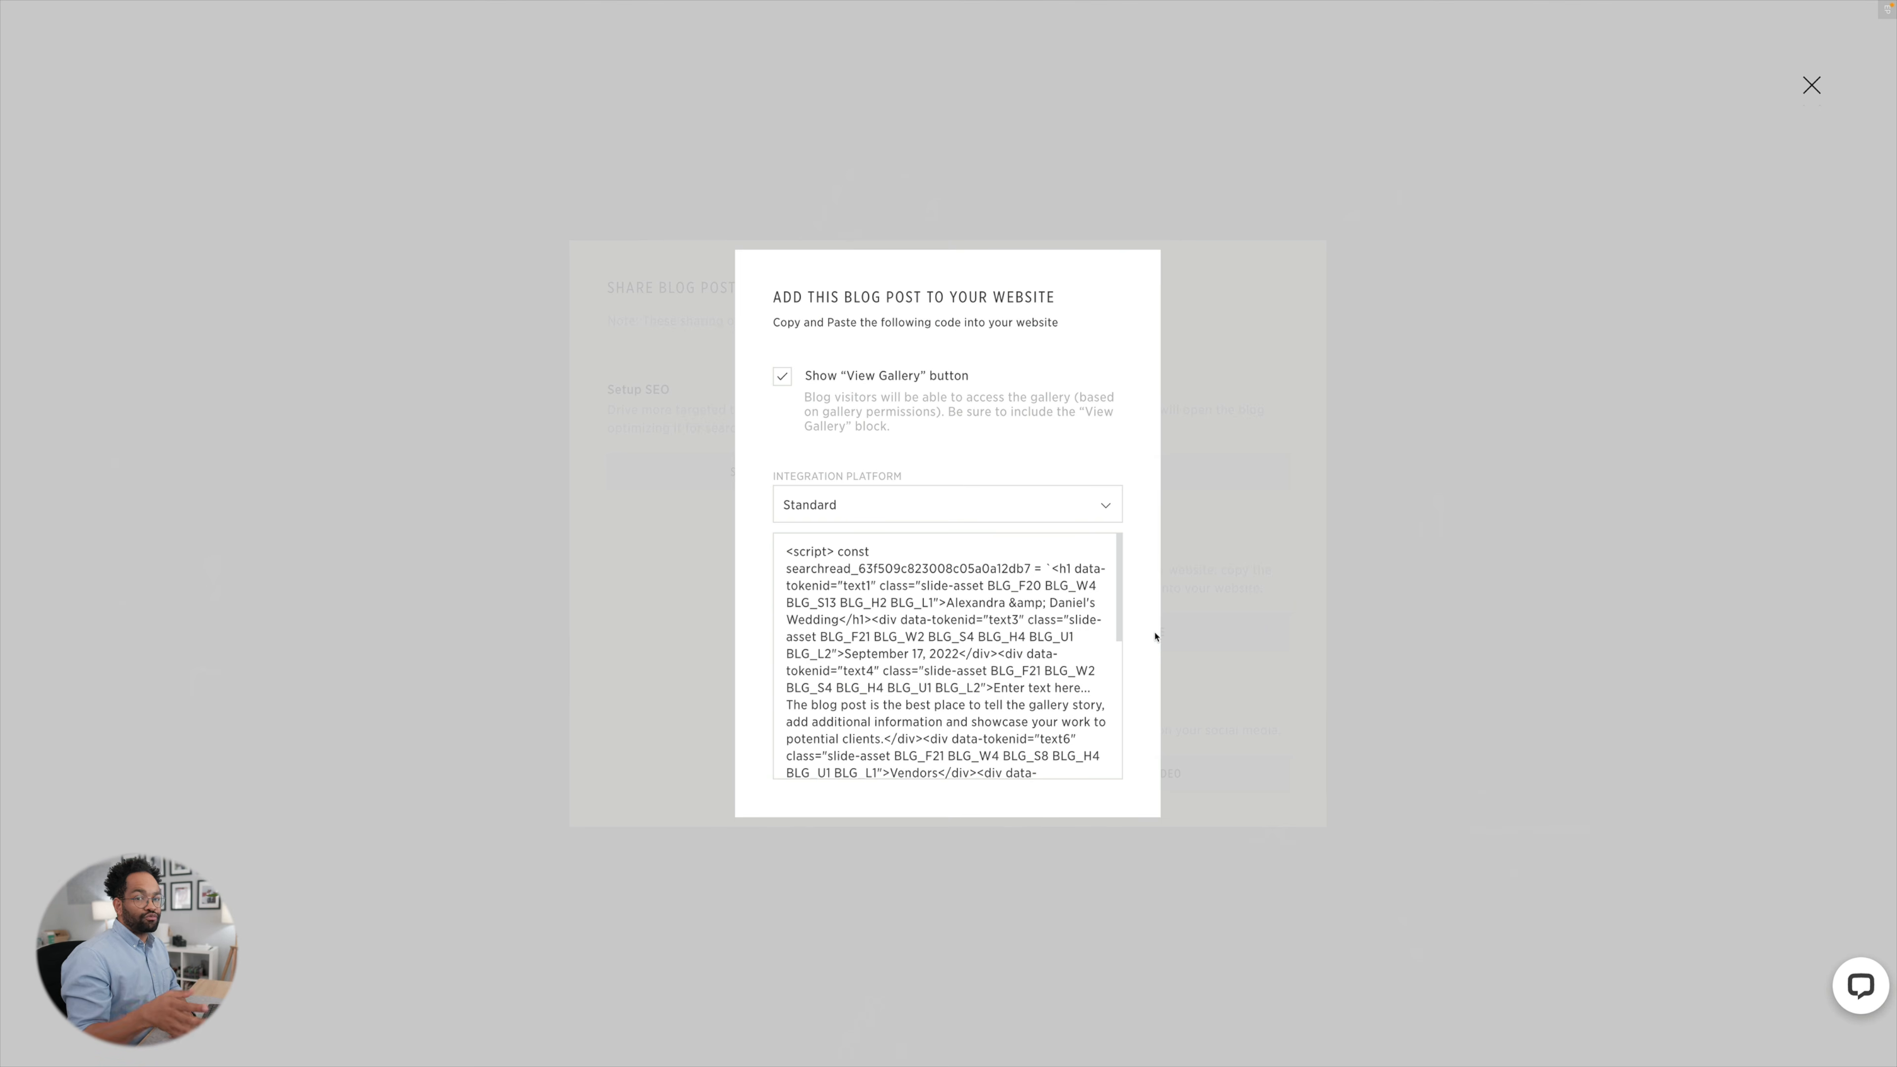
pyautogui.press('Escape')
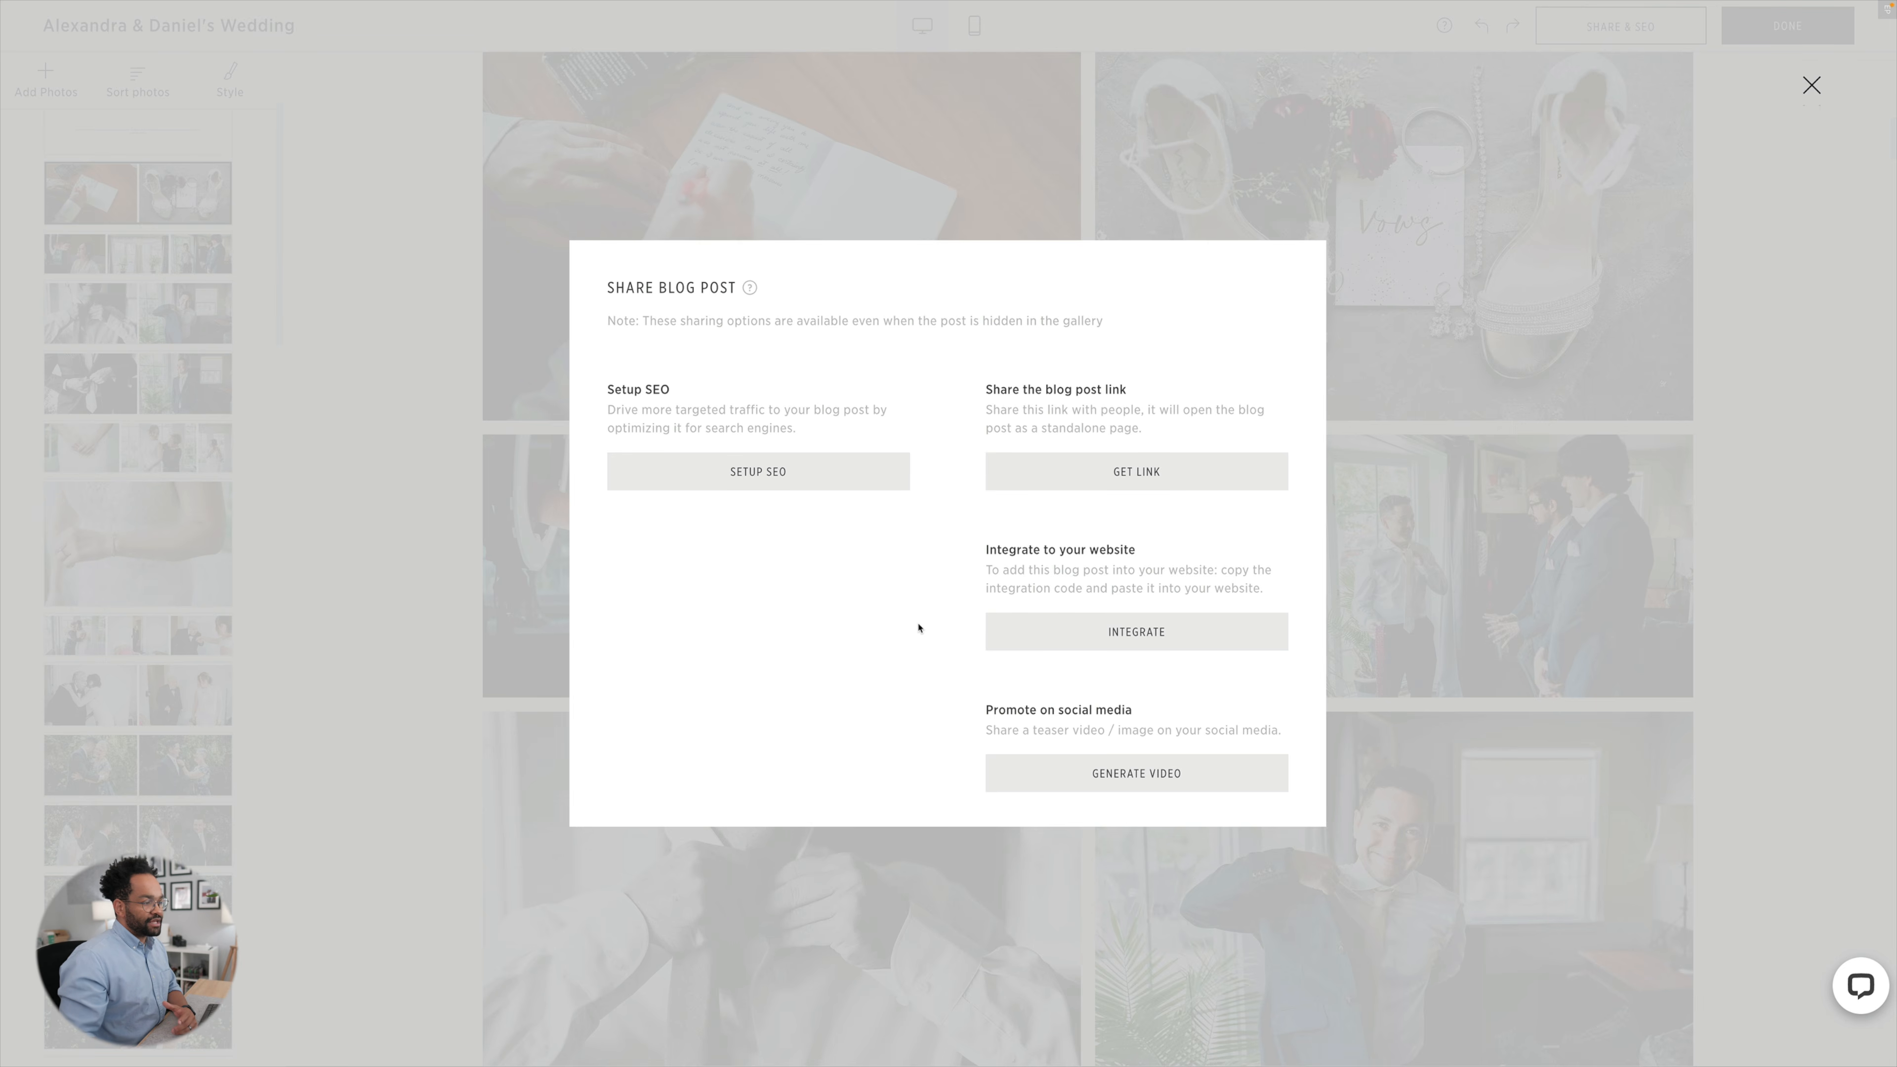
pyautogui.click(1082, 769)
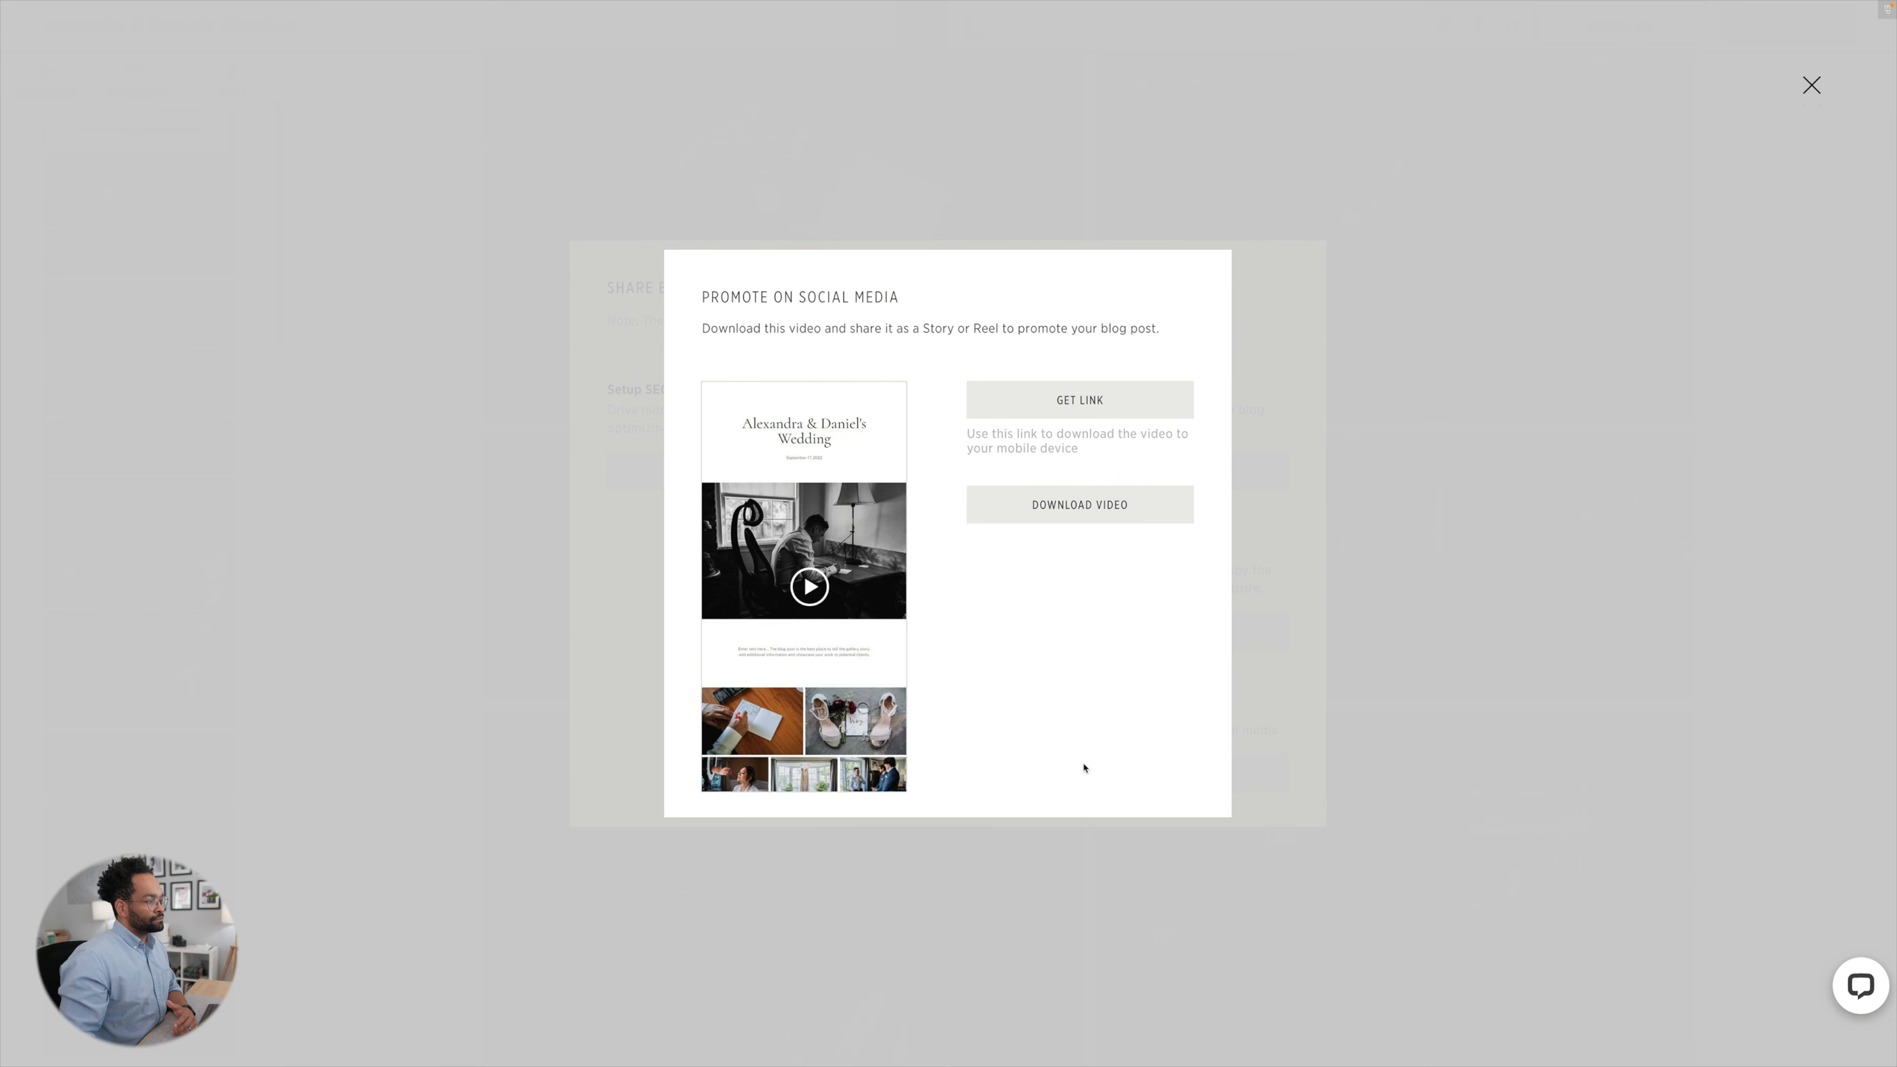
pyautogui.click(808, 573)
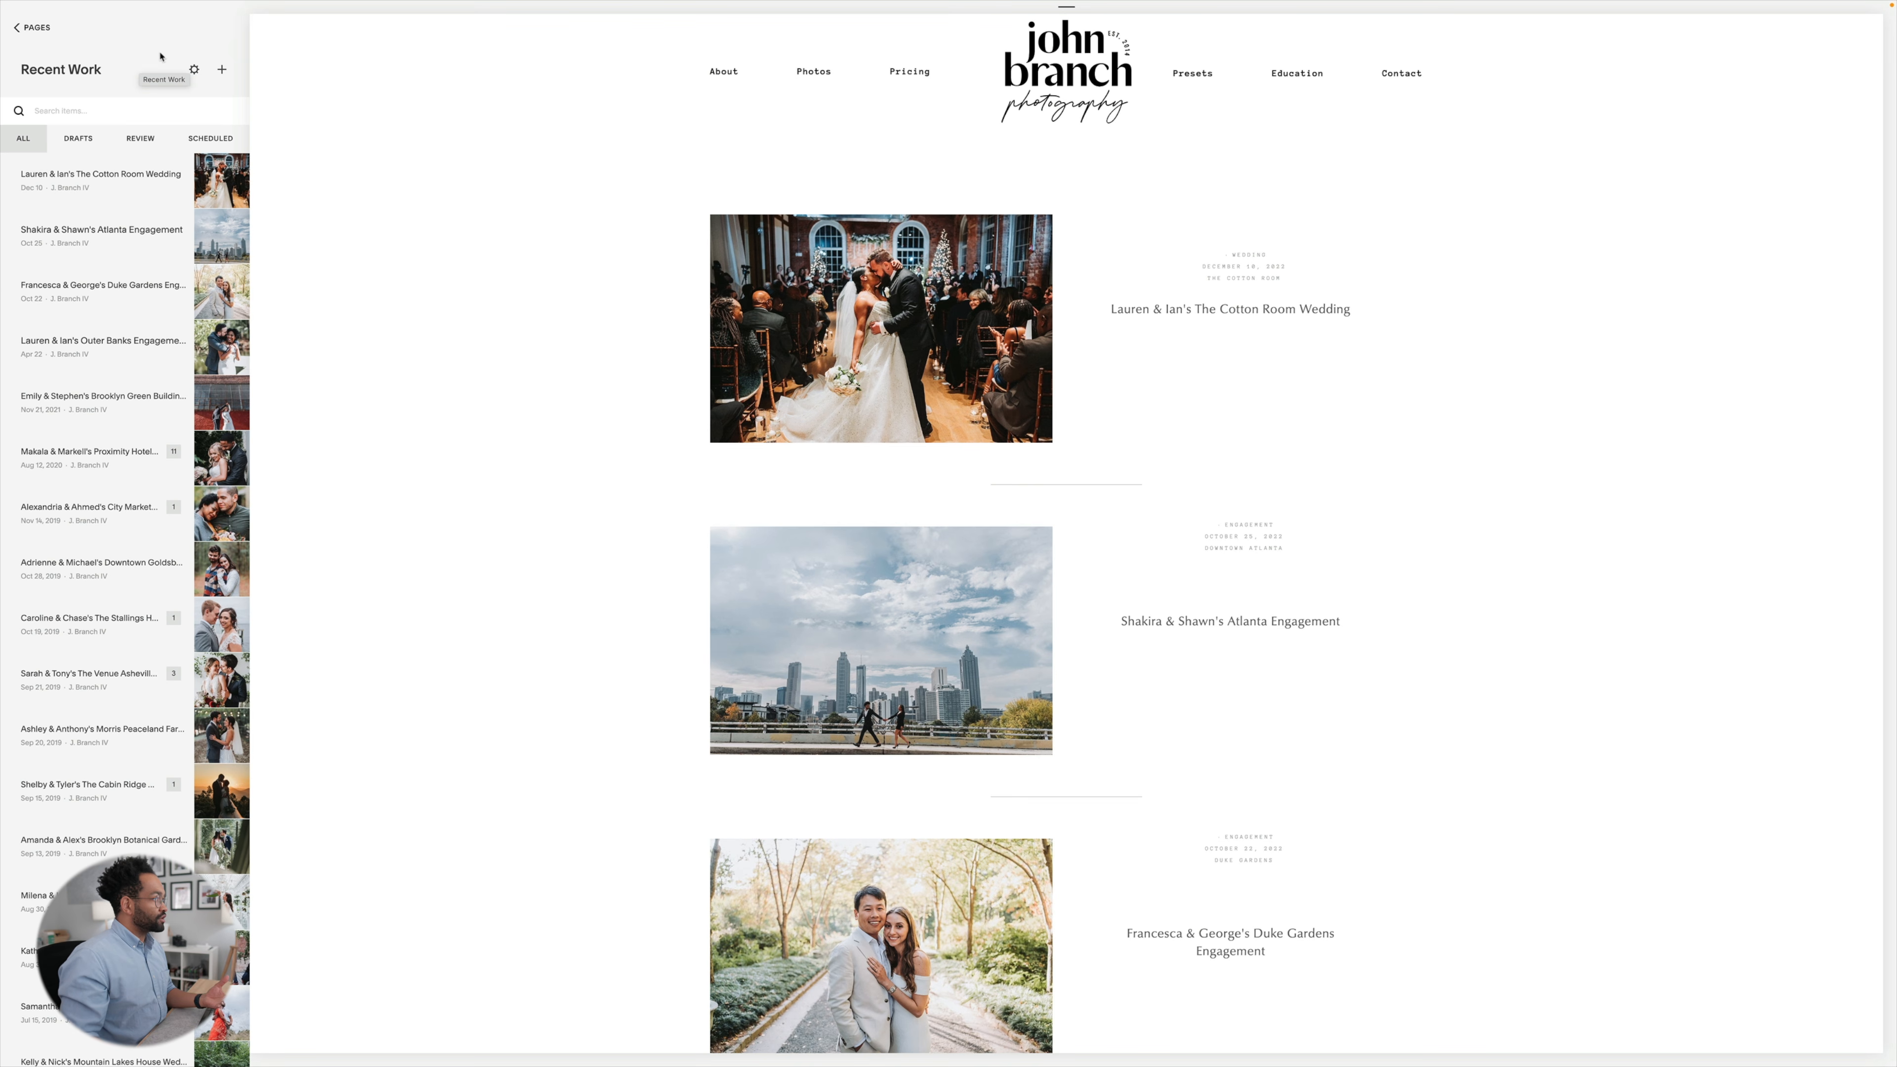
# In Squarespace's Recent Work blog, create a post with a Code block containing the Pic-Time integration script, and save it as a draft.
pyautogui.click(222, 70)
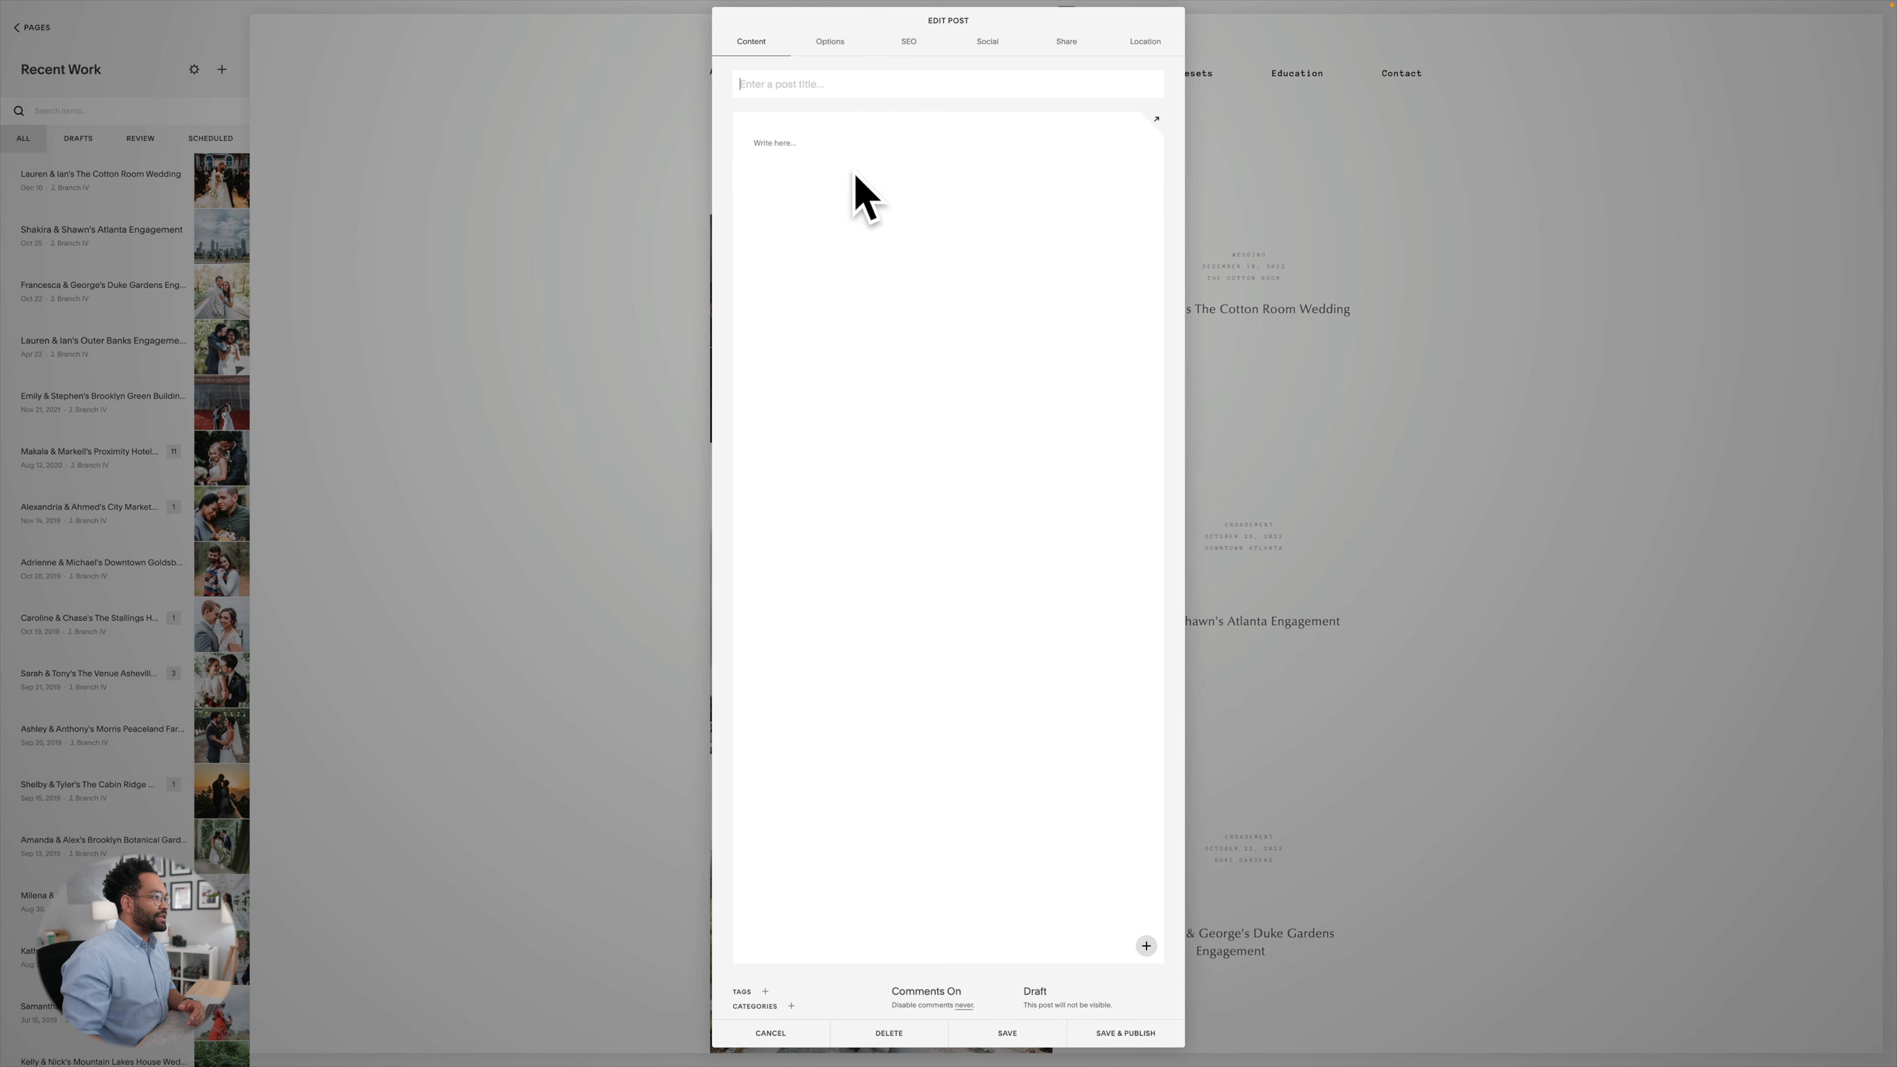
pyautogui.click(948, 160)
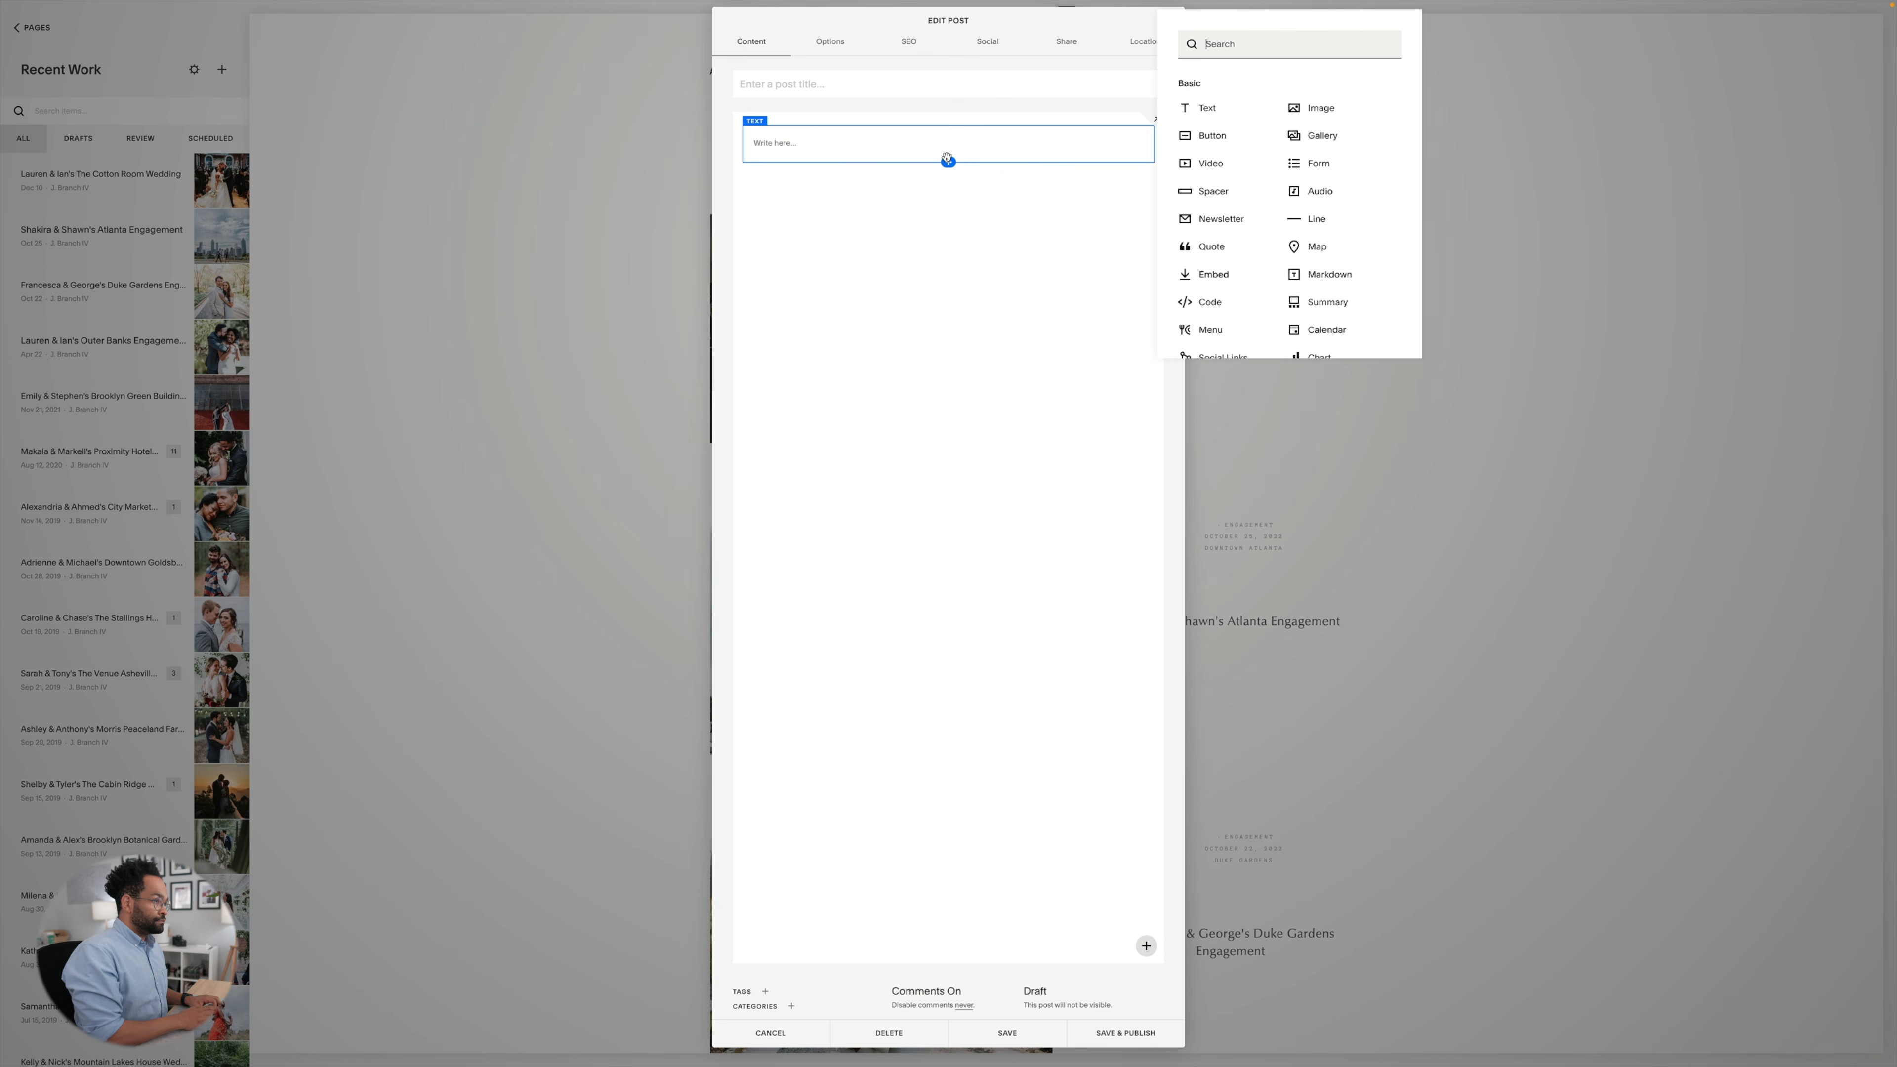
pyautogui.write('code')
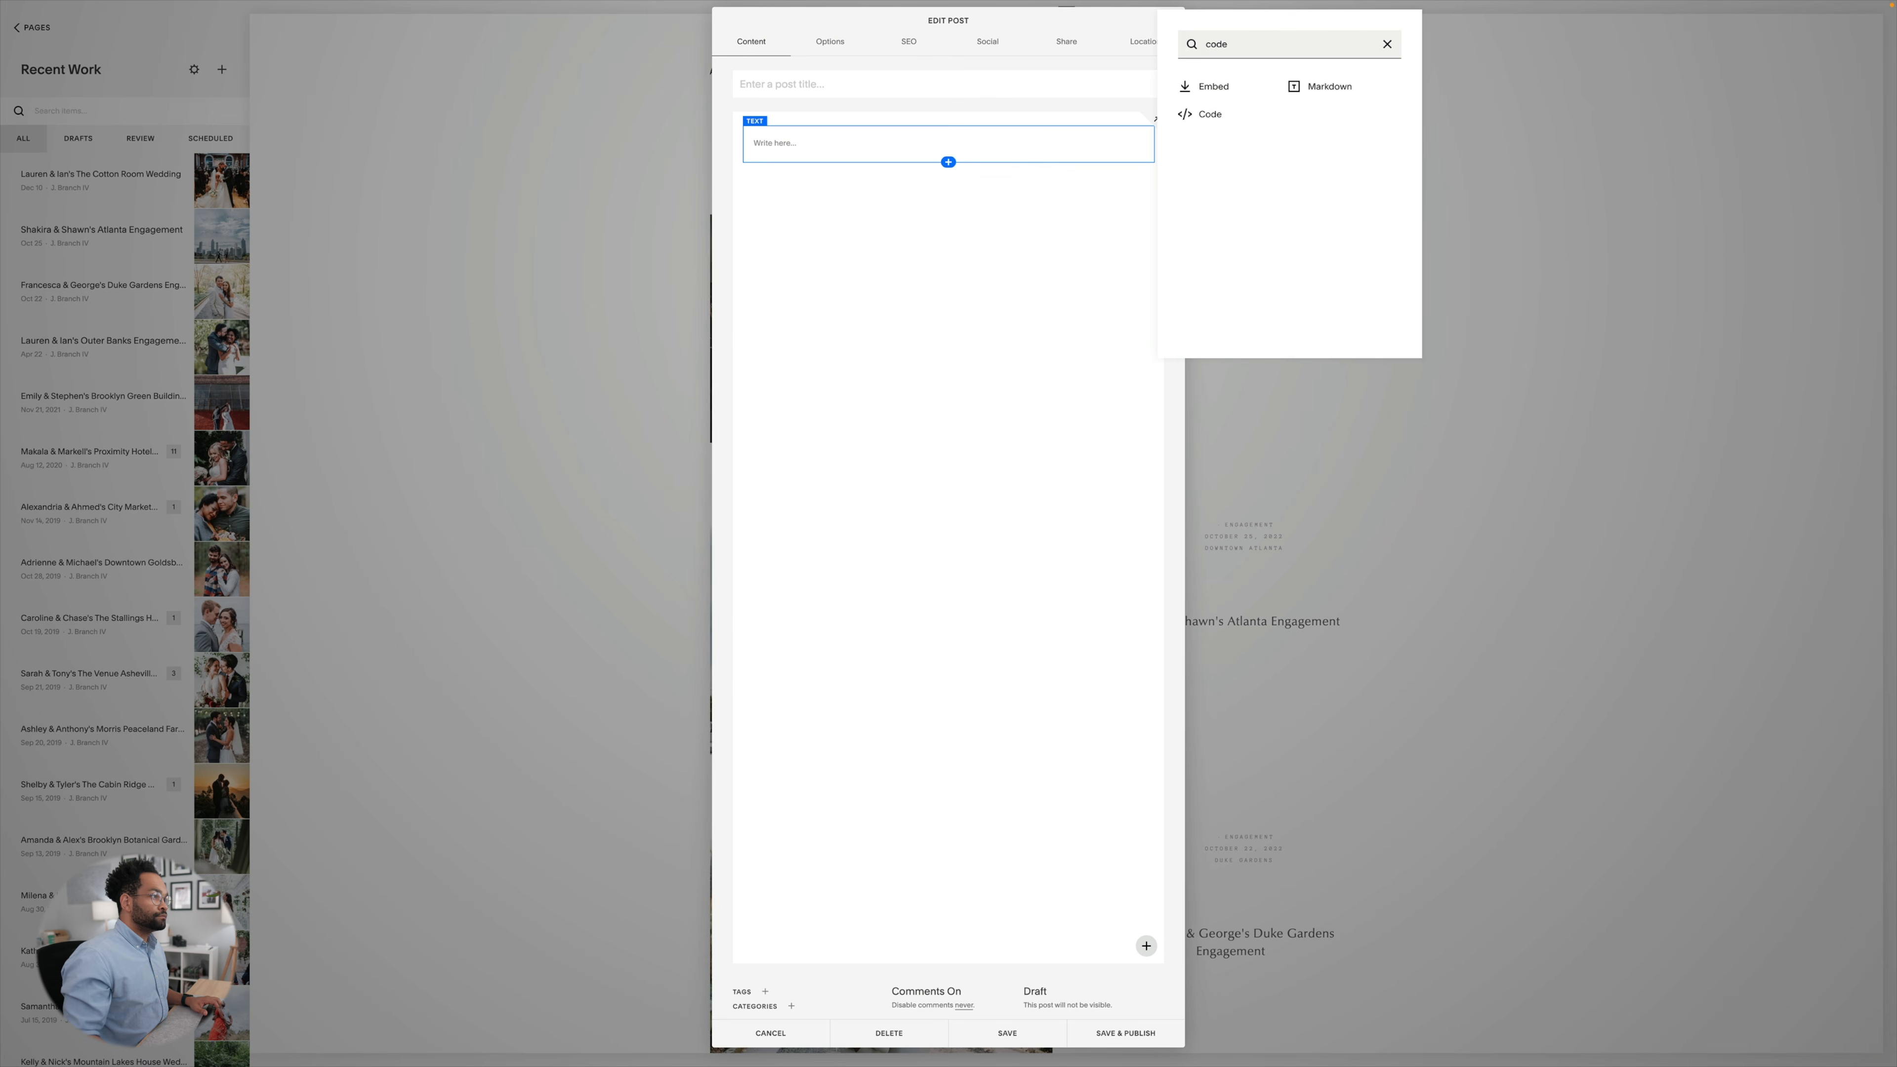
pyautogui.click(1195, 115)
pyautogui.hotkey('ctrl', 'a')
pyautogui.hotkey('ctrl', 'v')
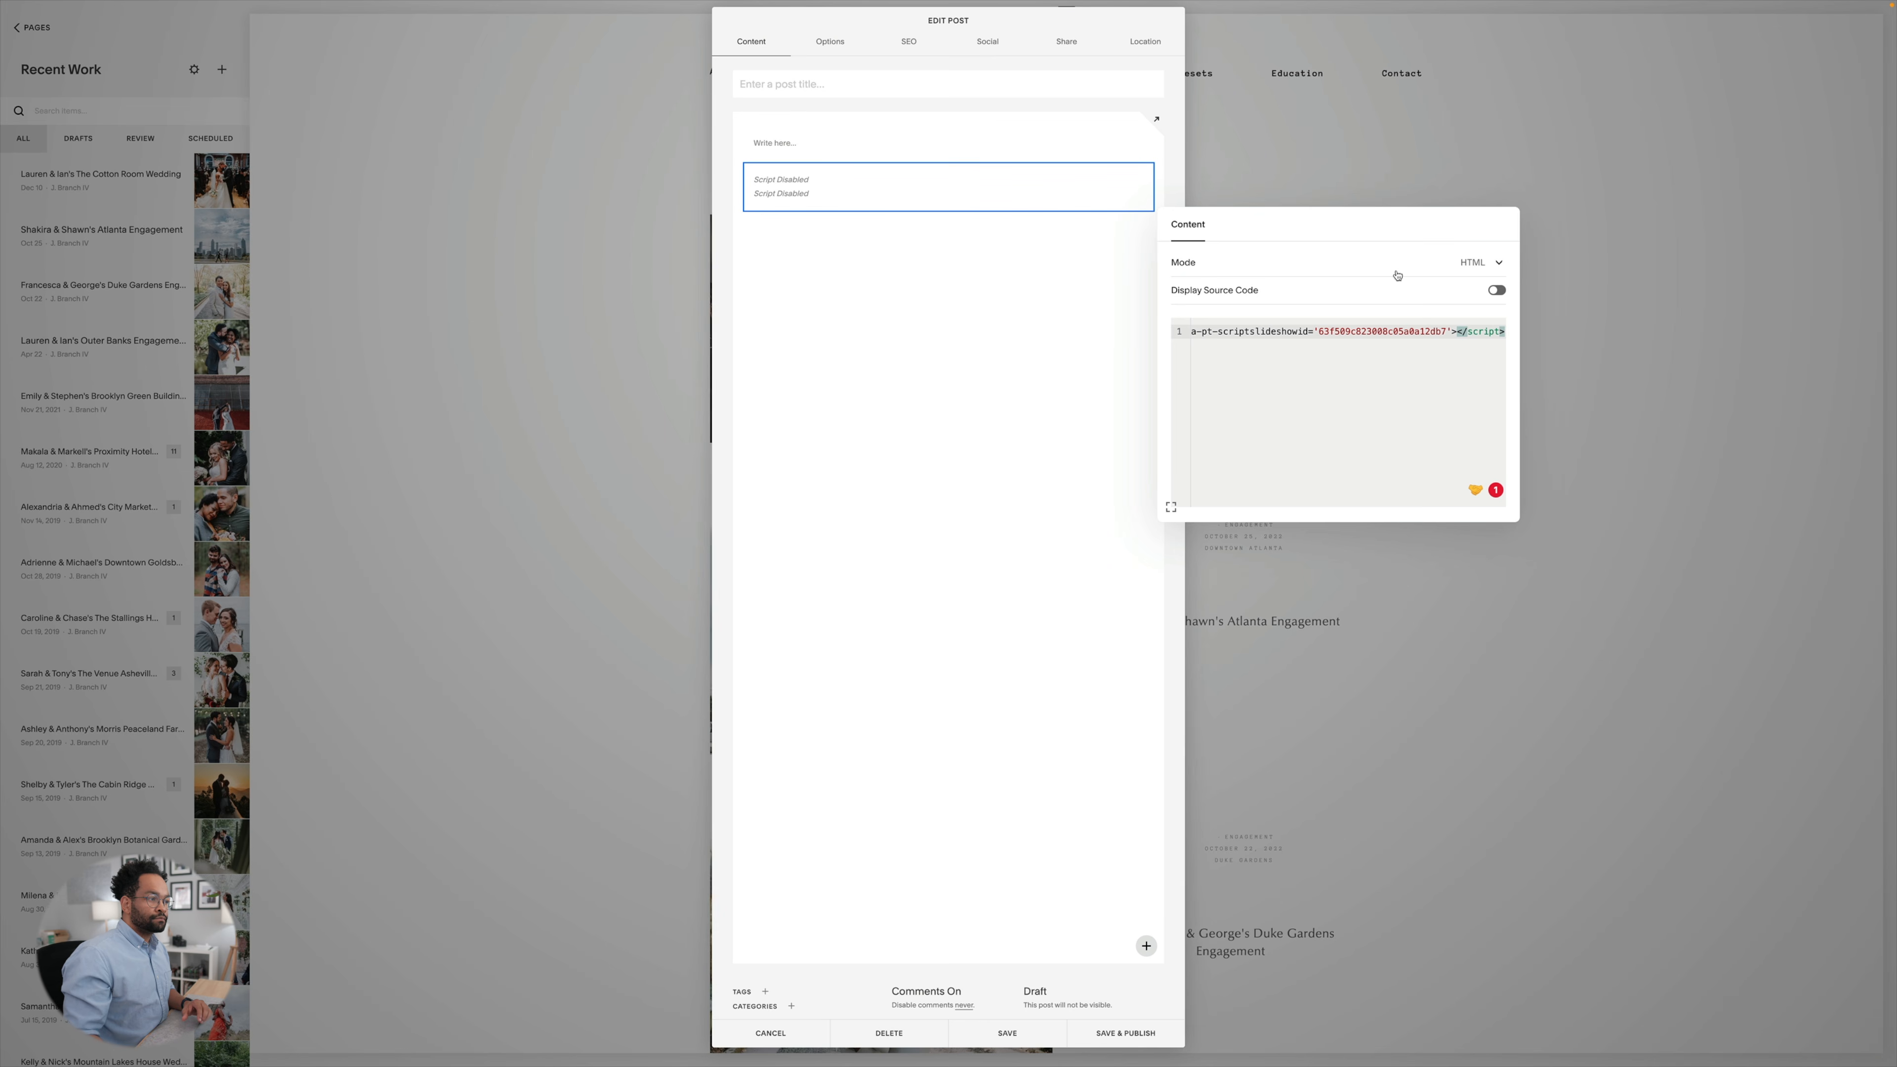
pyautogui.click(1100, 352)
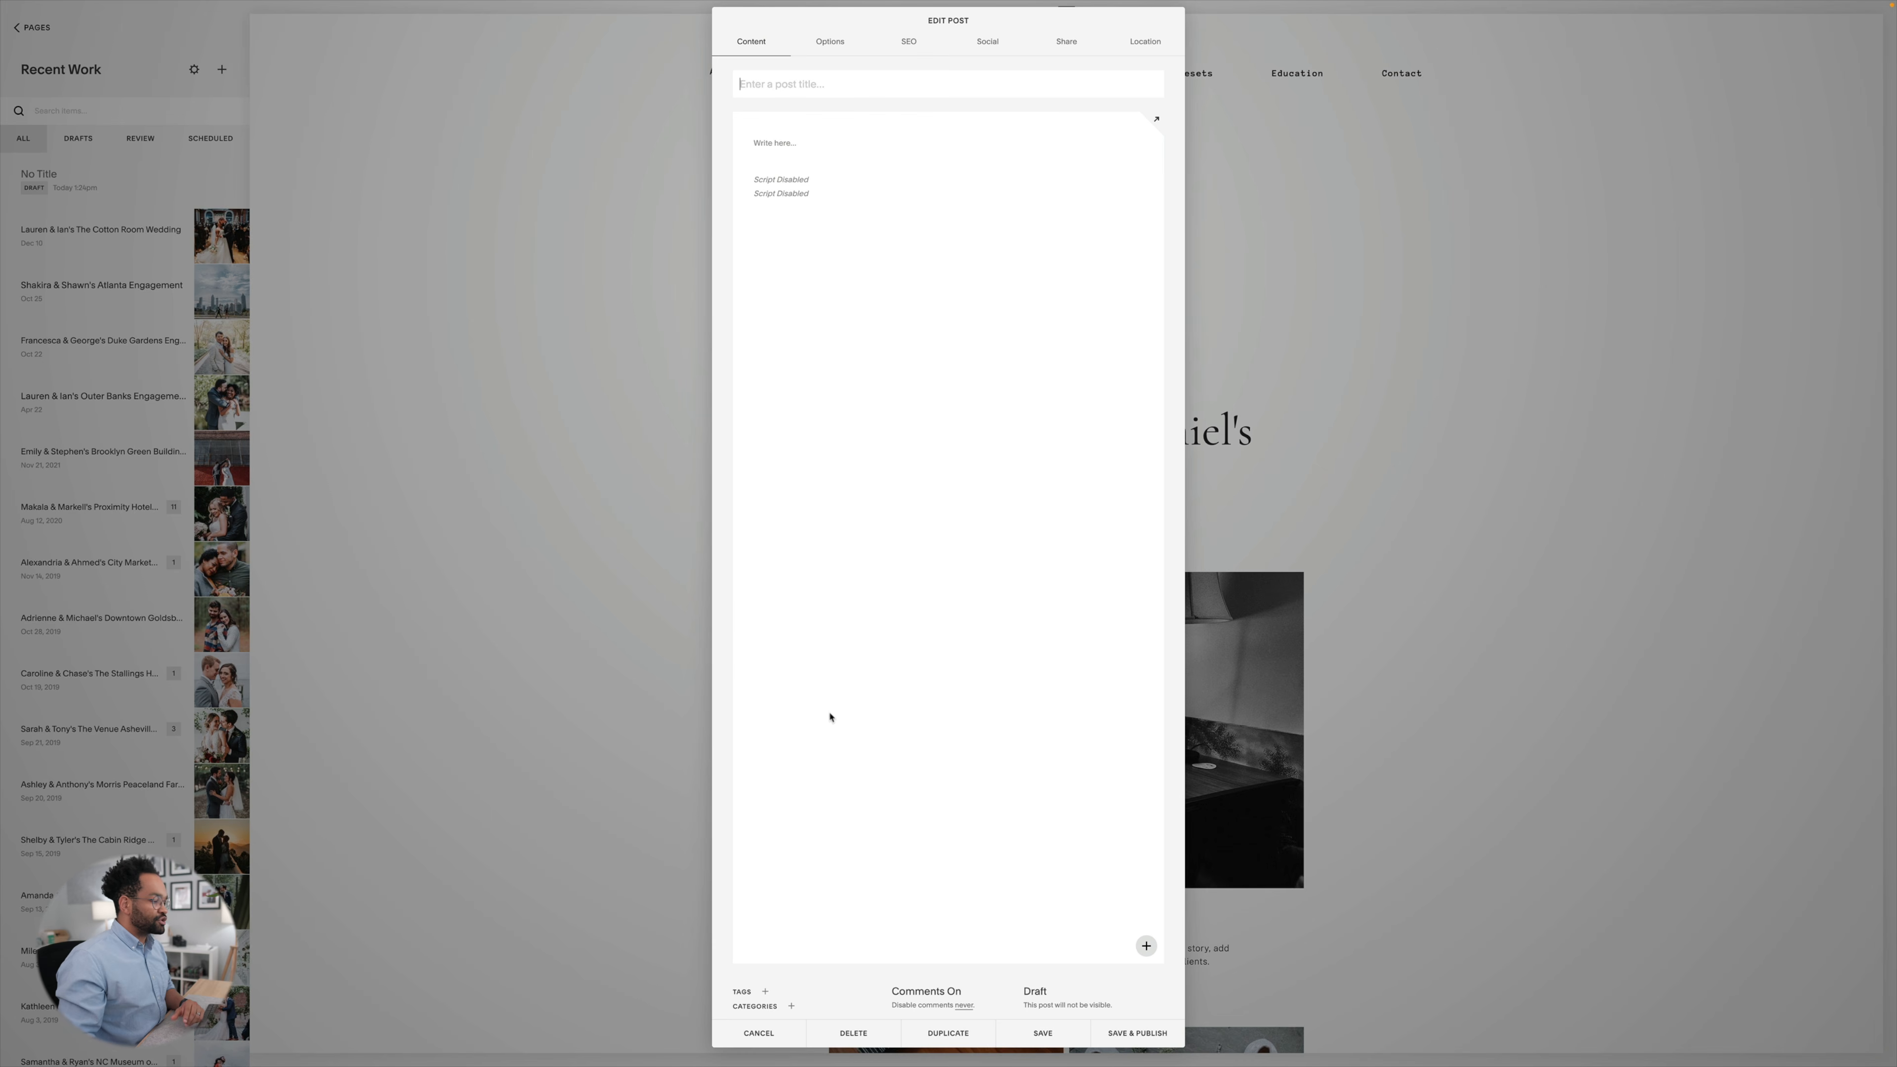
pyautogui.click(1037, 1035)
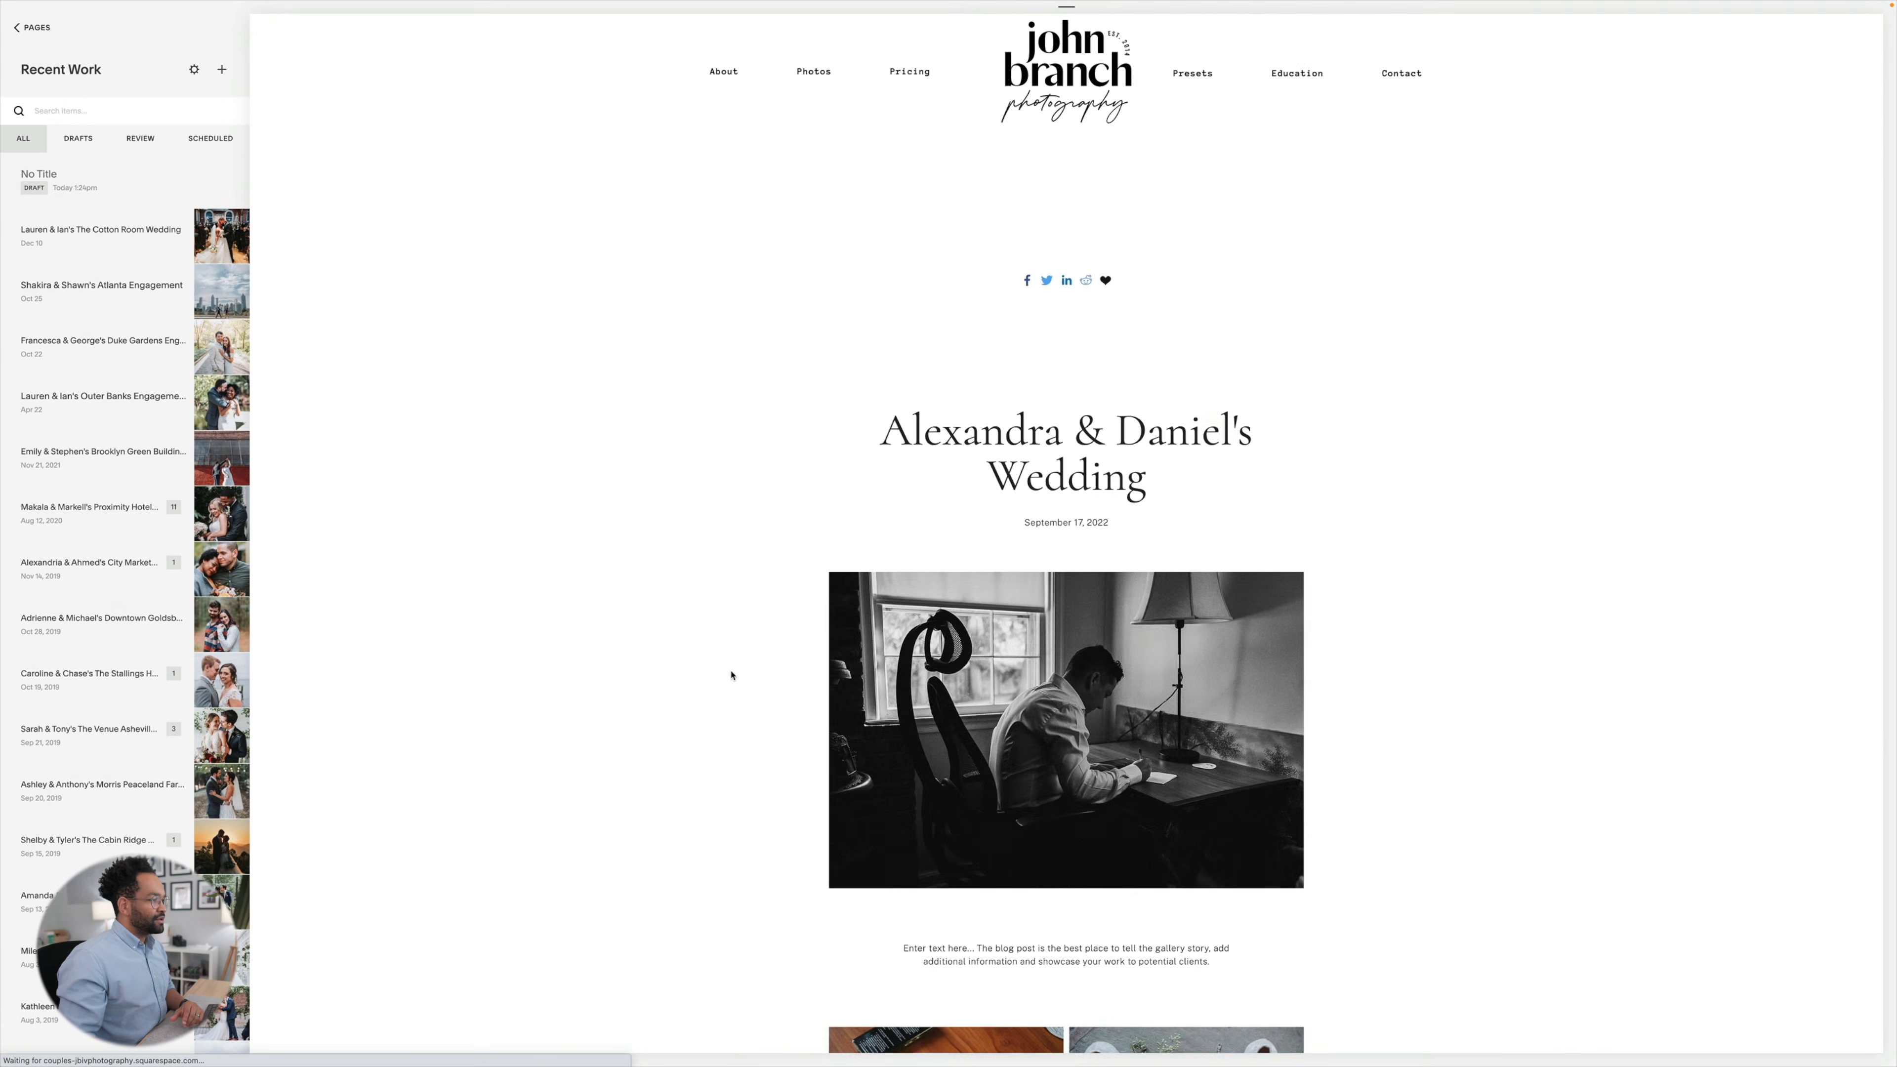
# Examine how the embedded wedding blog post and its photo layout appear on the photographer's website.
pyautogui.scroll(-4, 605, 455)
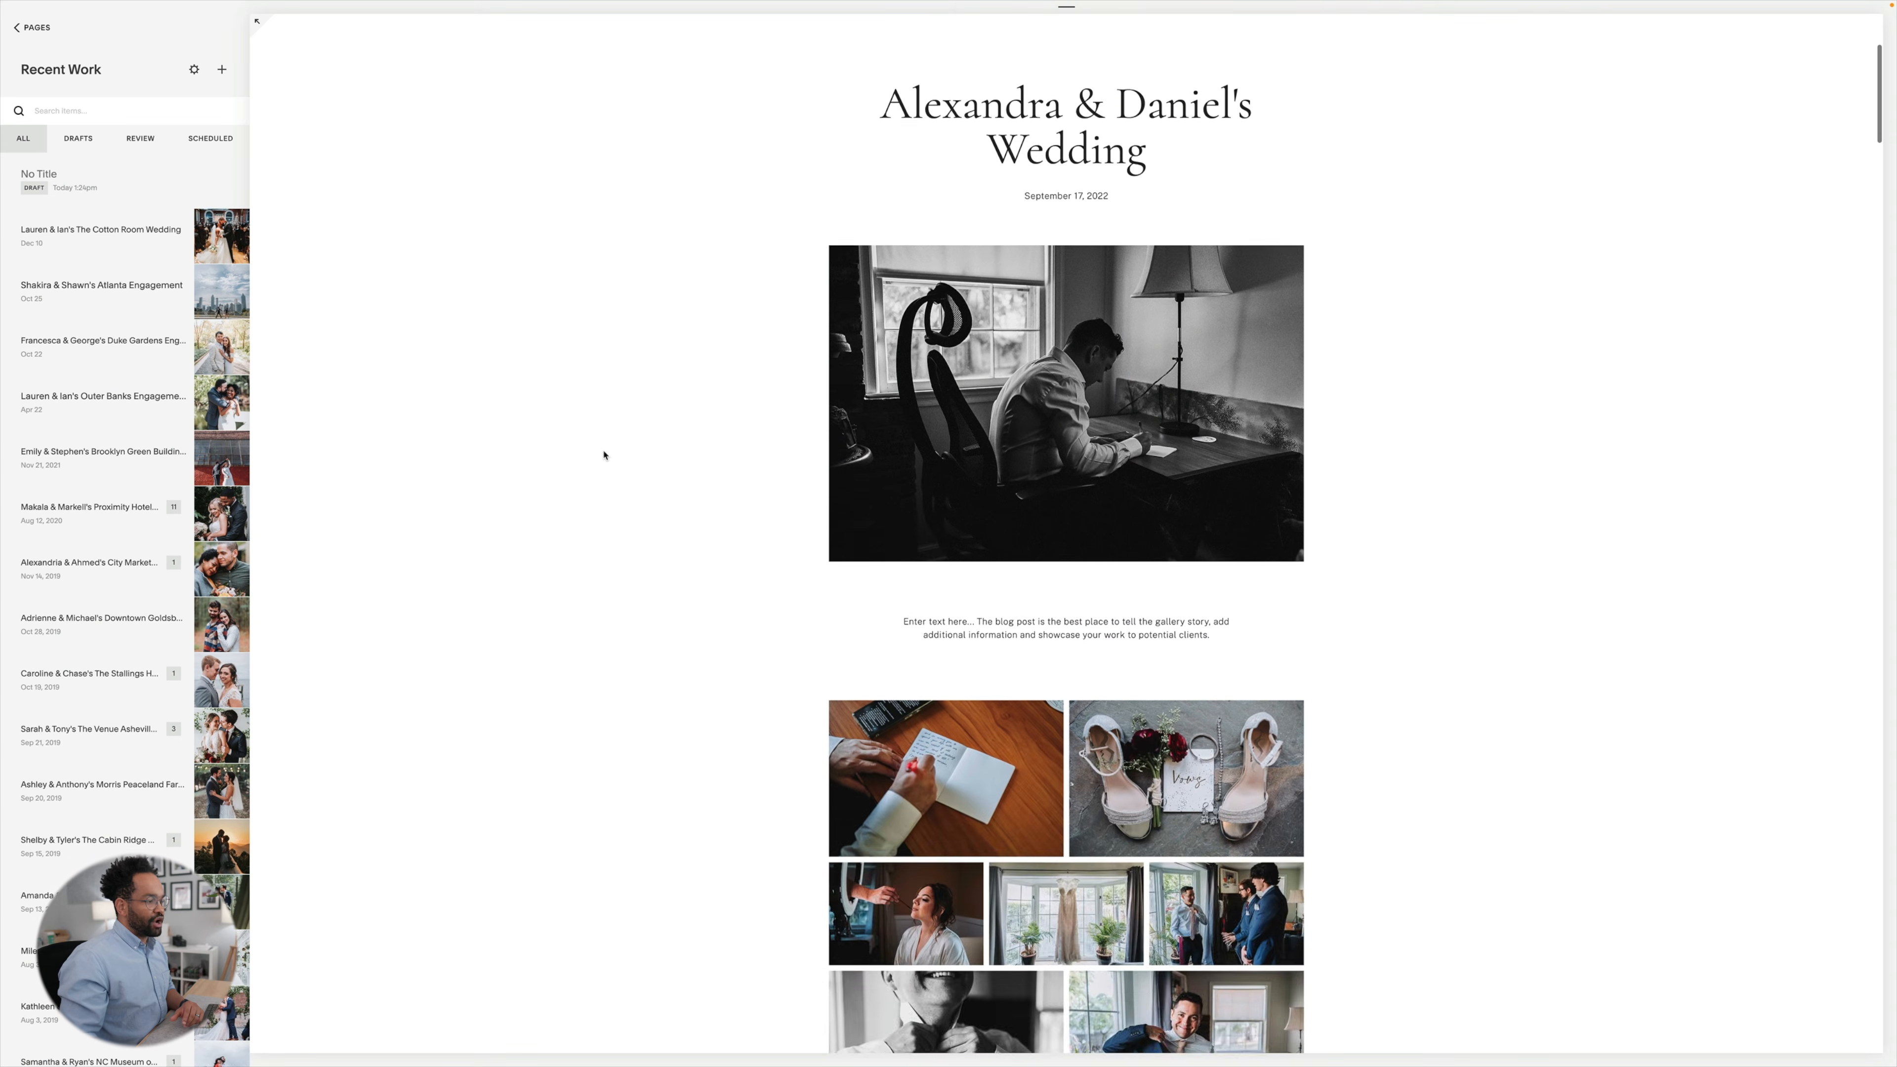
pyautogui.scroll(-7, 604, 455)
pyautogui.scroll(-14, 604, 455)
pyautogui.scroll(-6, 604, 455)
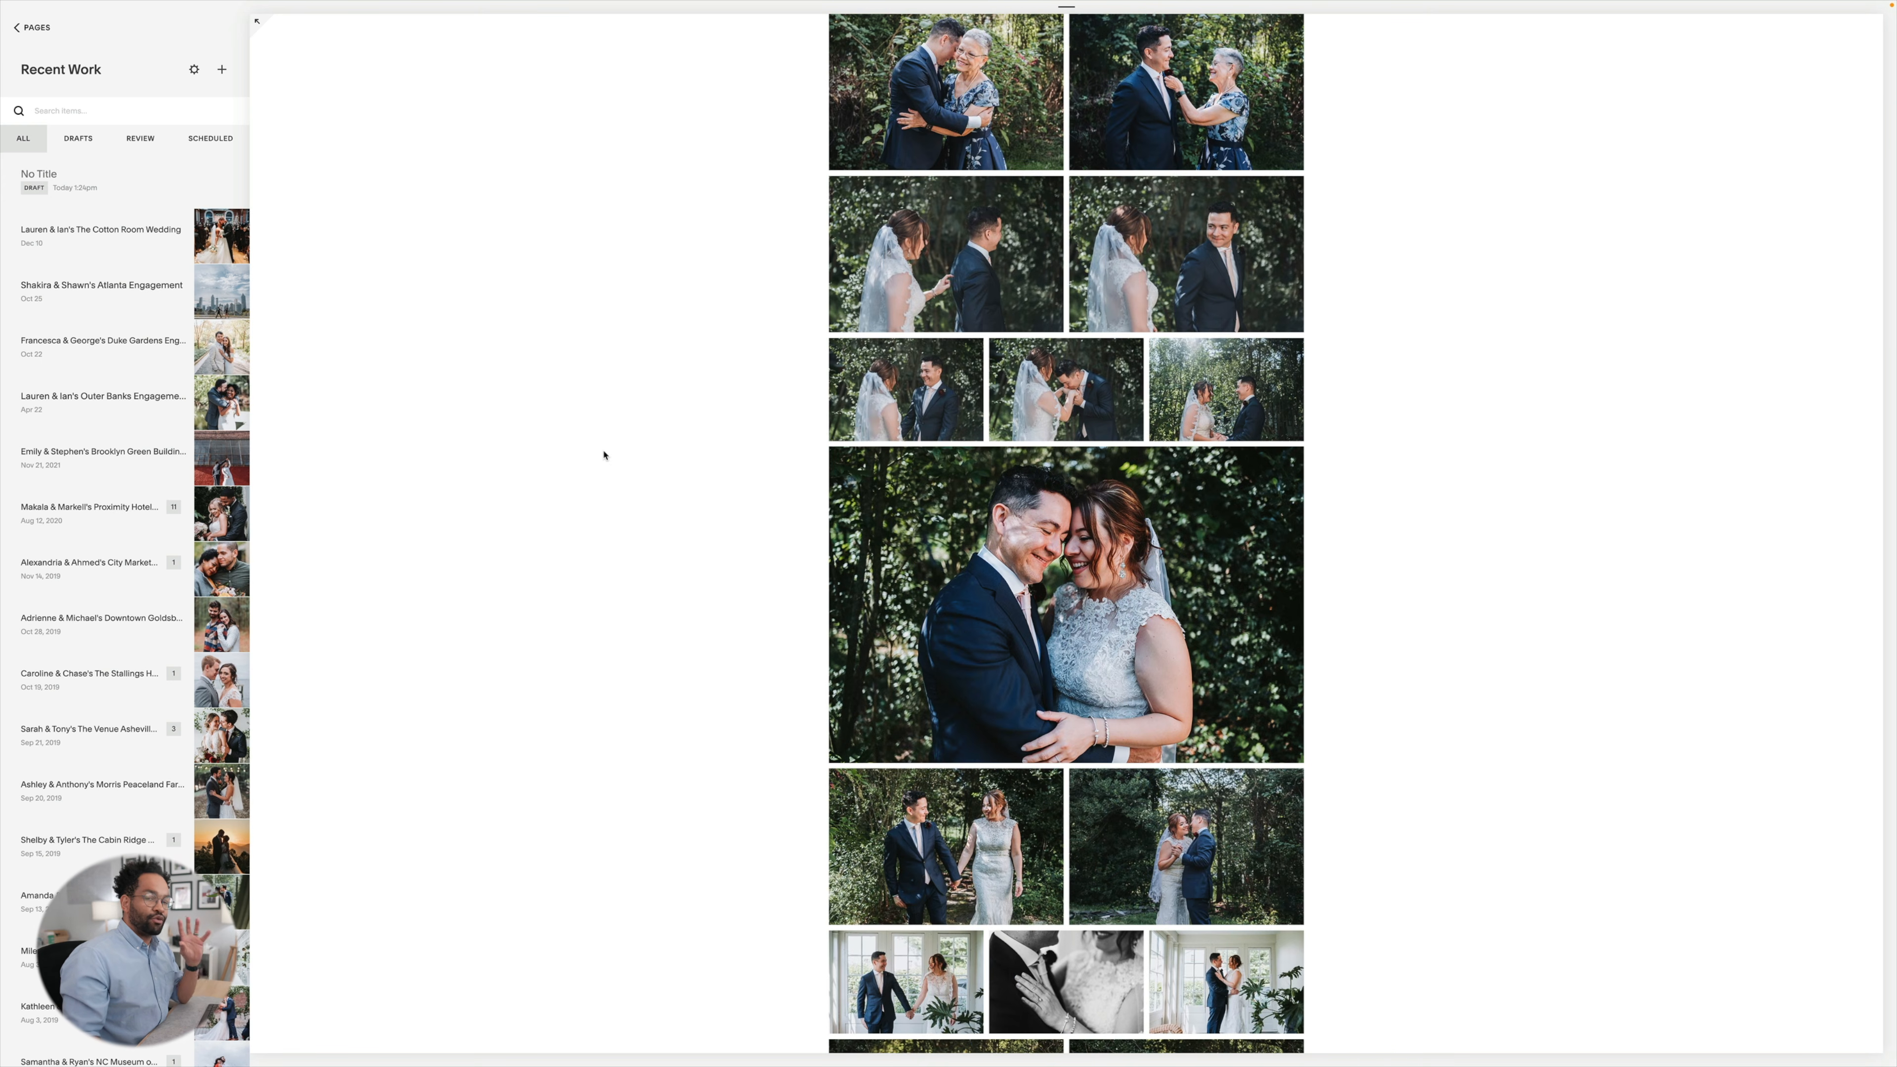
pyautogui.scroll(-11, 604, 455)
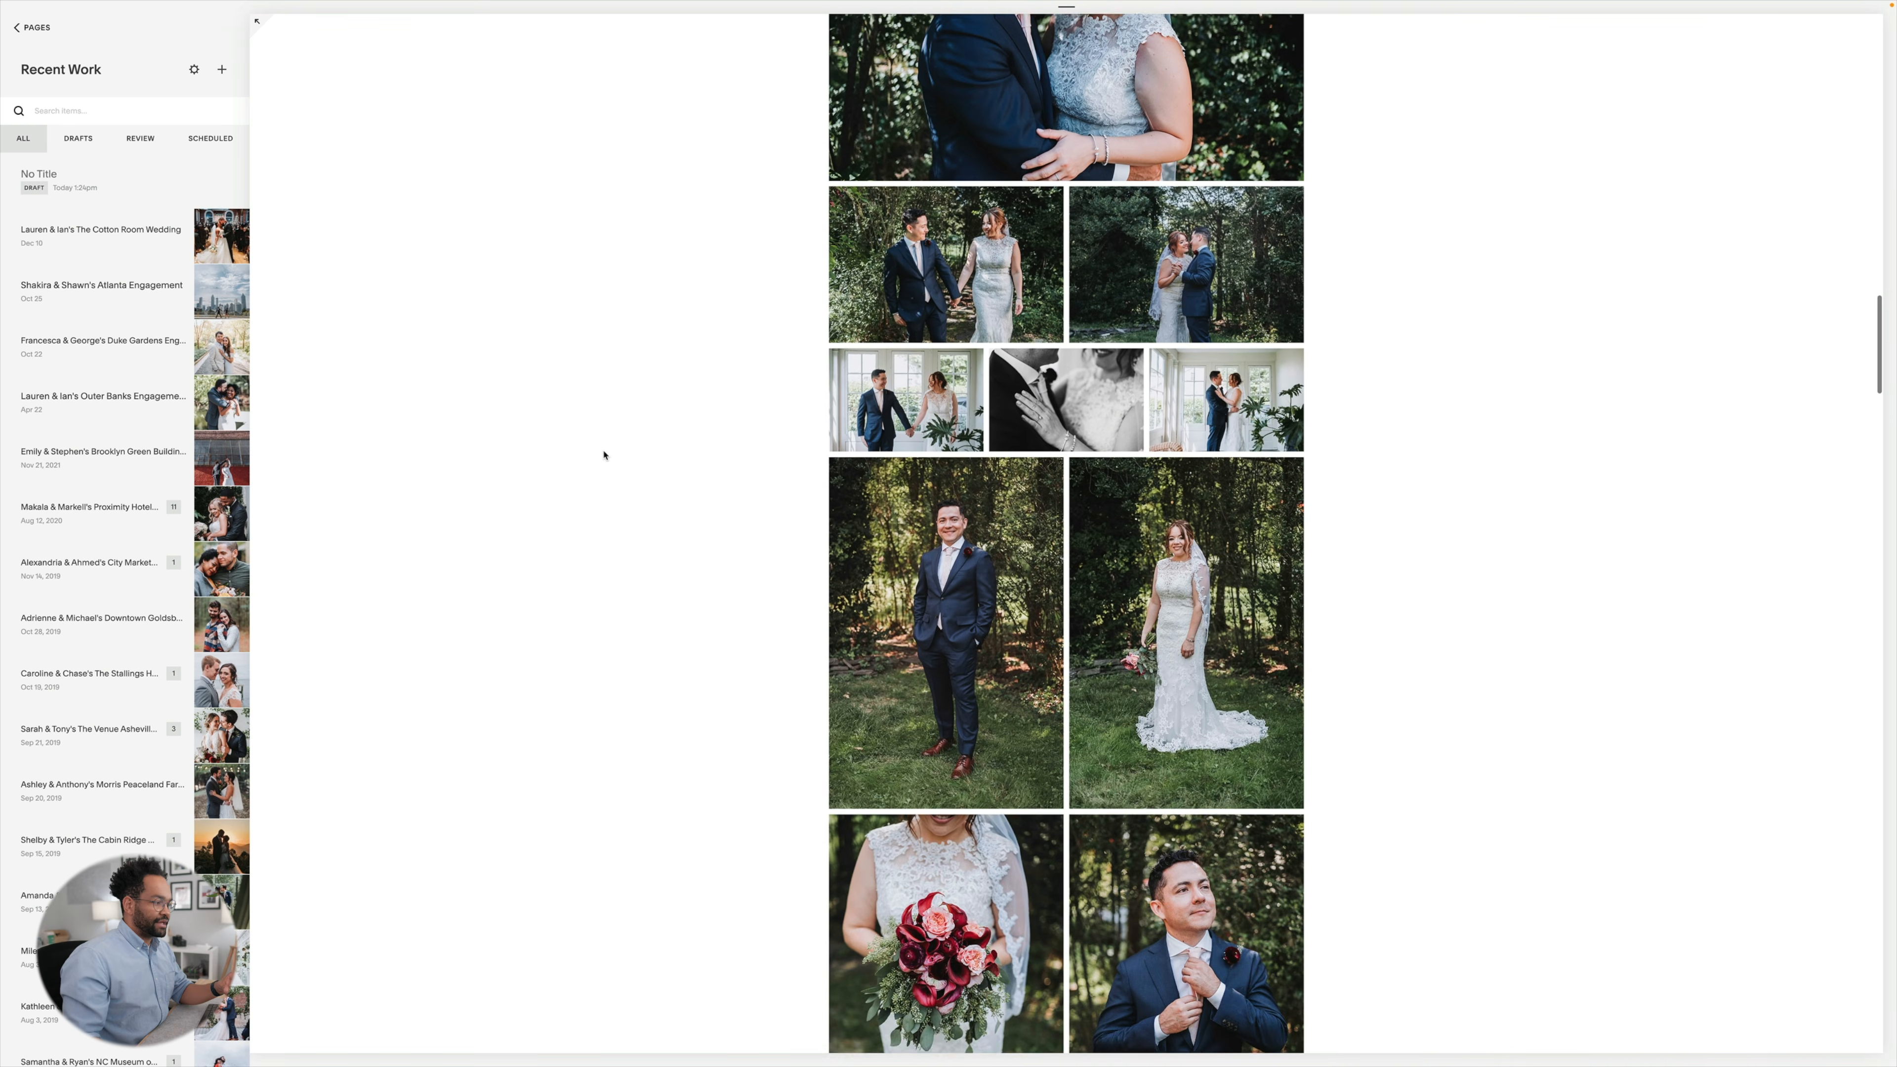
pyautogui.scroll(-1, 604, 455)
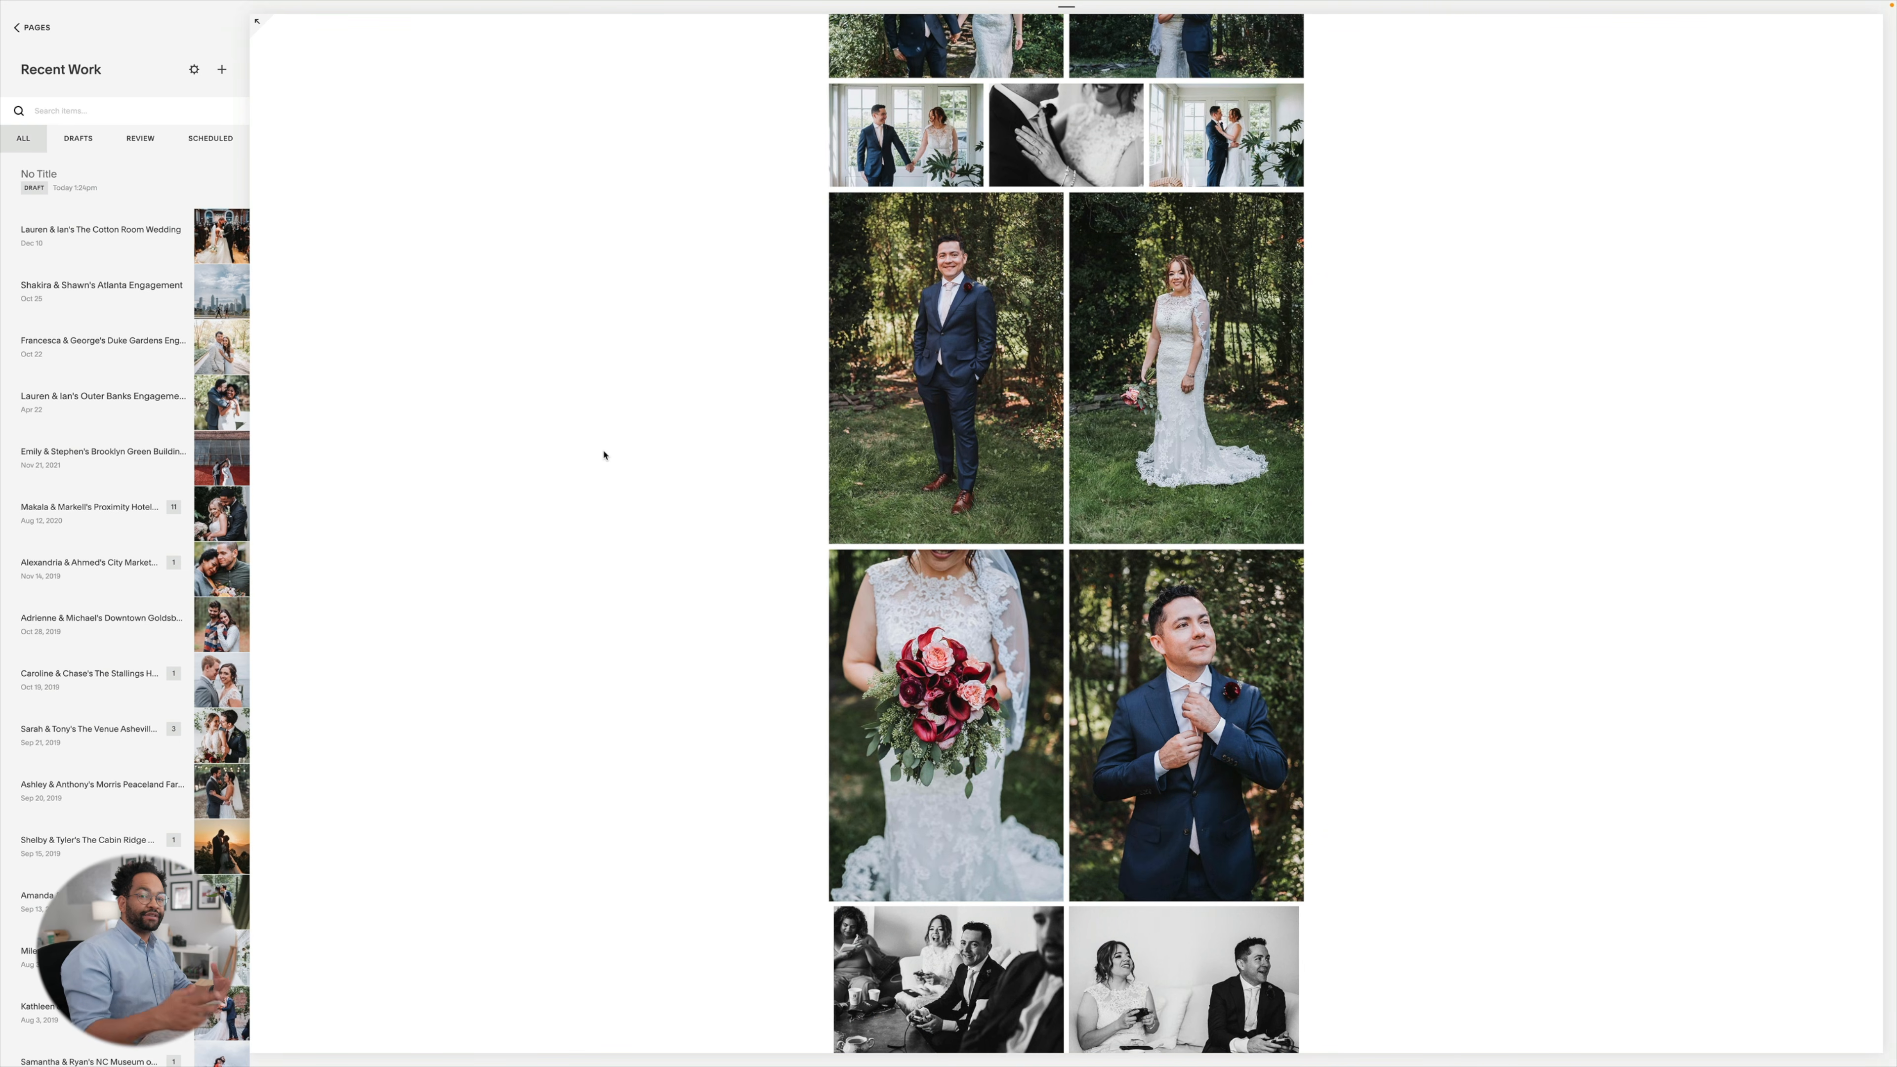